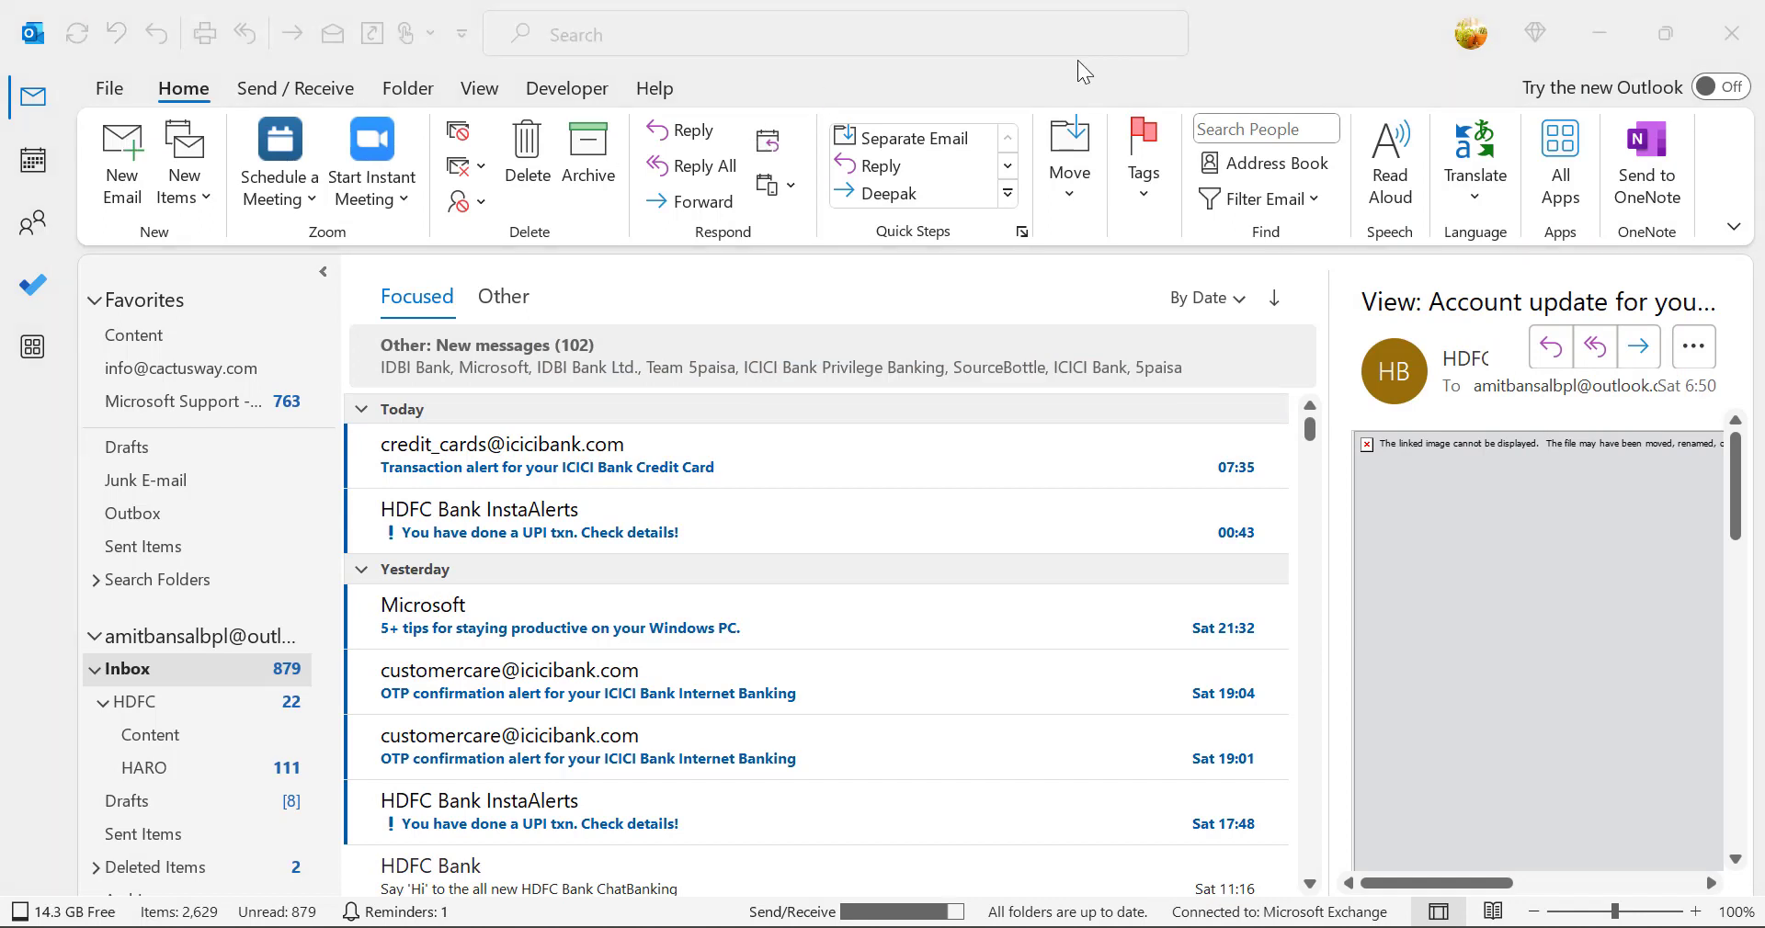
left_click(824, 8)
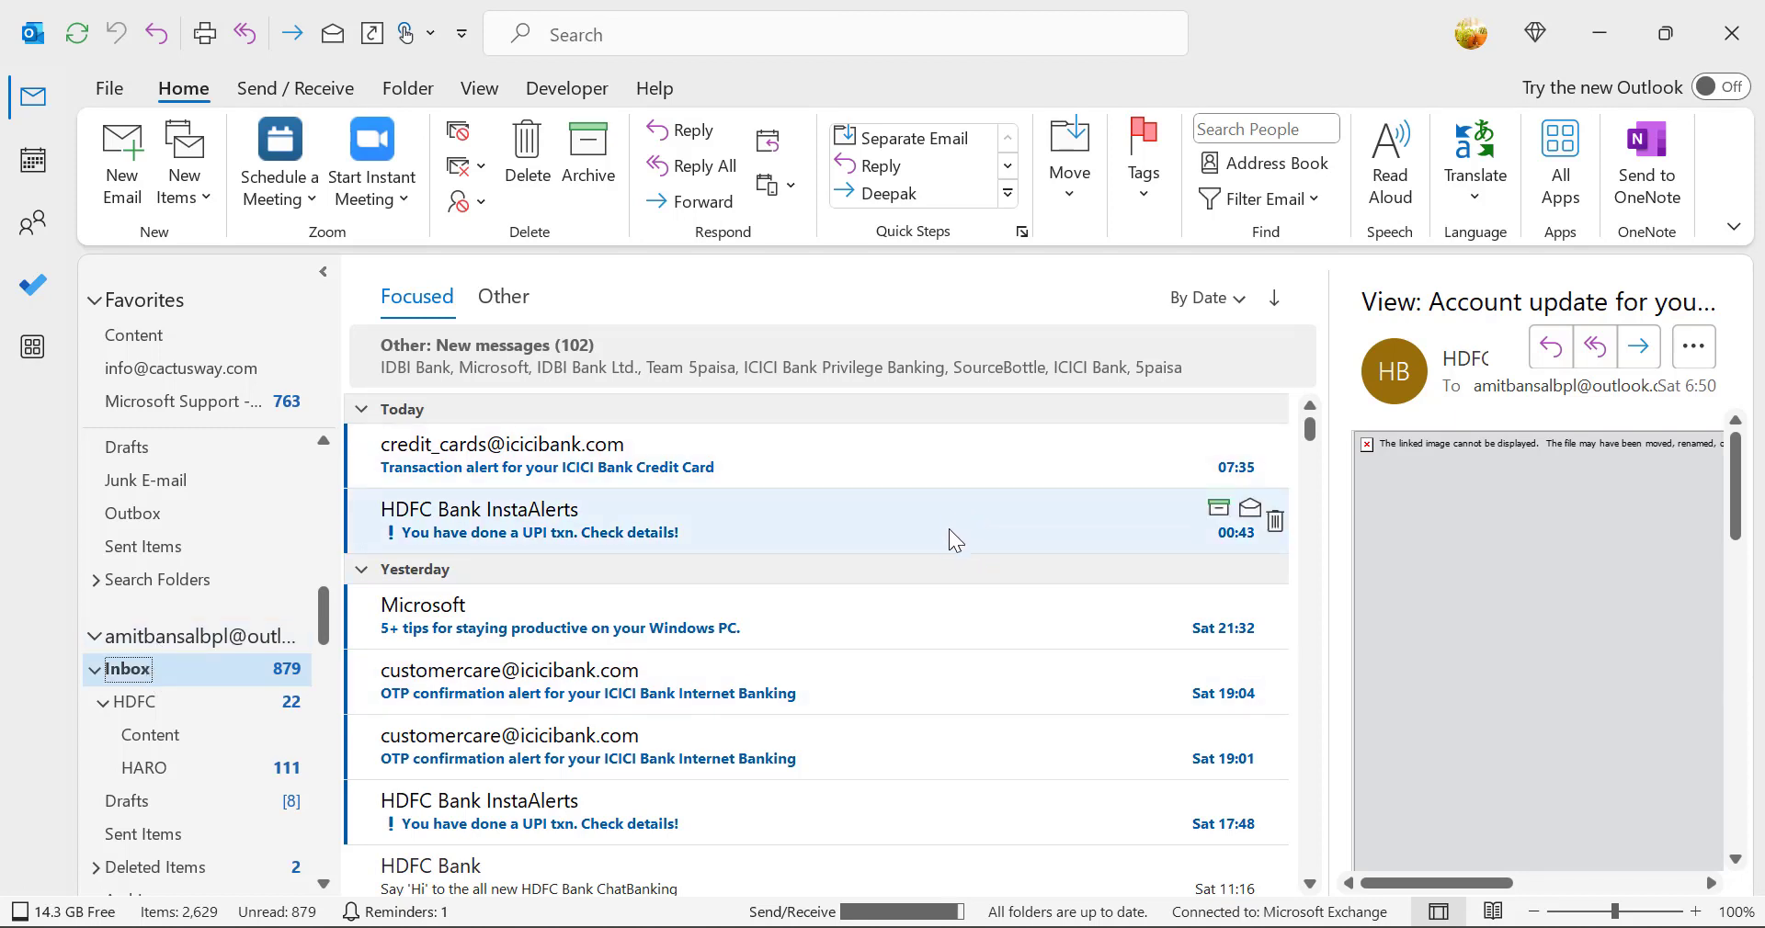
scroll(950, 607, "down", 1)
scroll(951, 606, "down", 4)
scroll(950, 607, "up", 5)
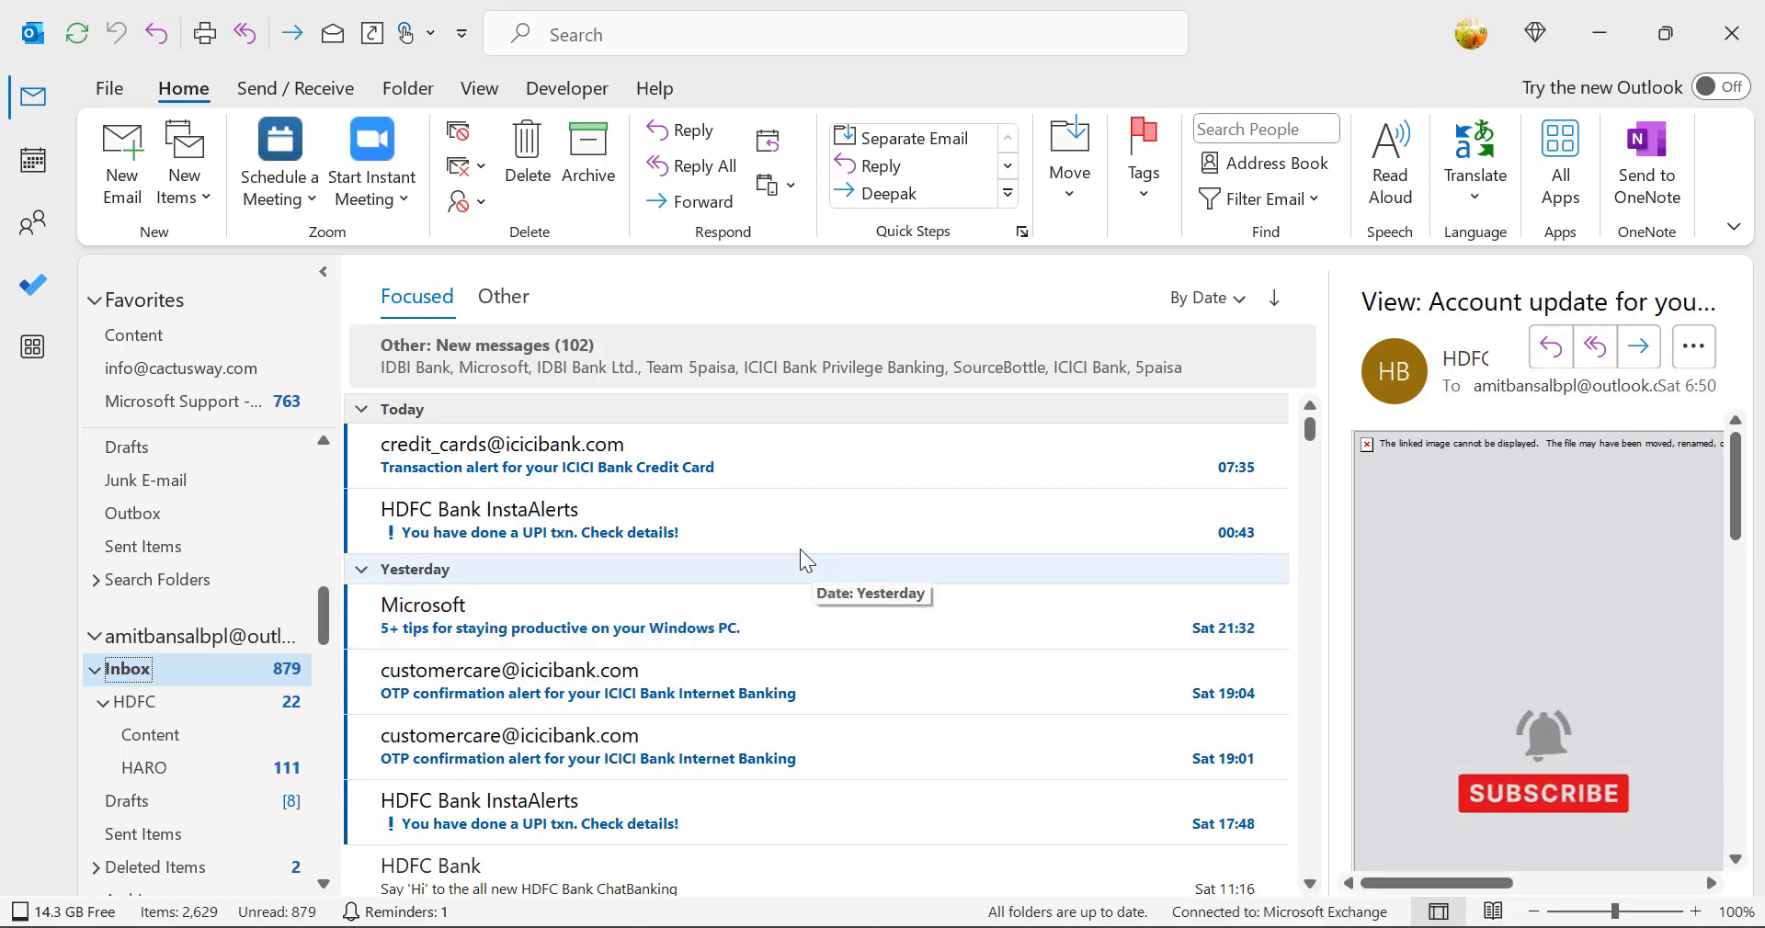
Step: Select today's HDFC Bank InstaAlerts message and examine the rule commands offered for it
left_click(570, 522)
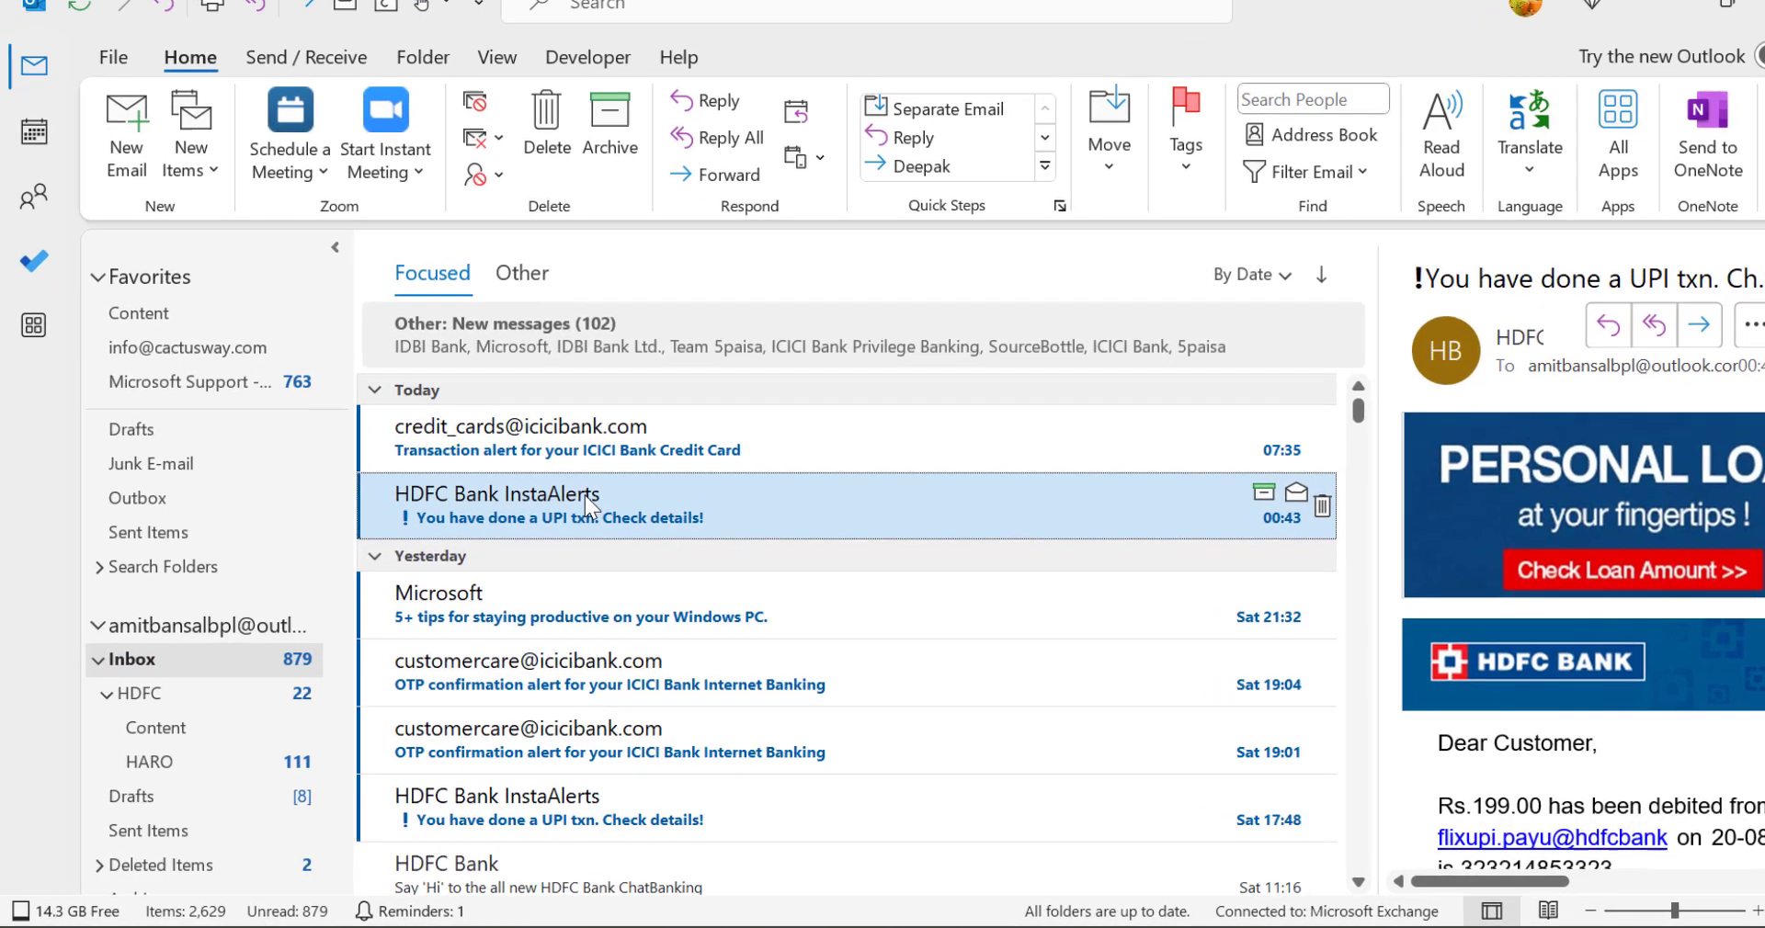
right_click(516, 512)
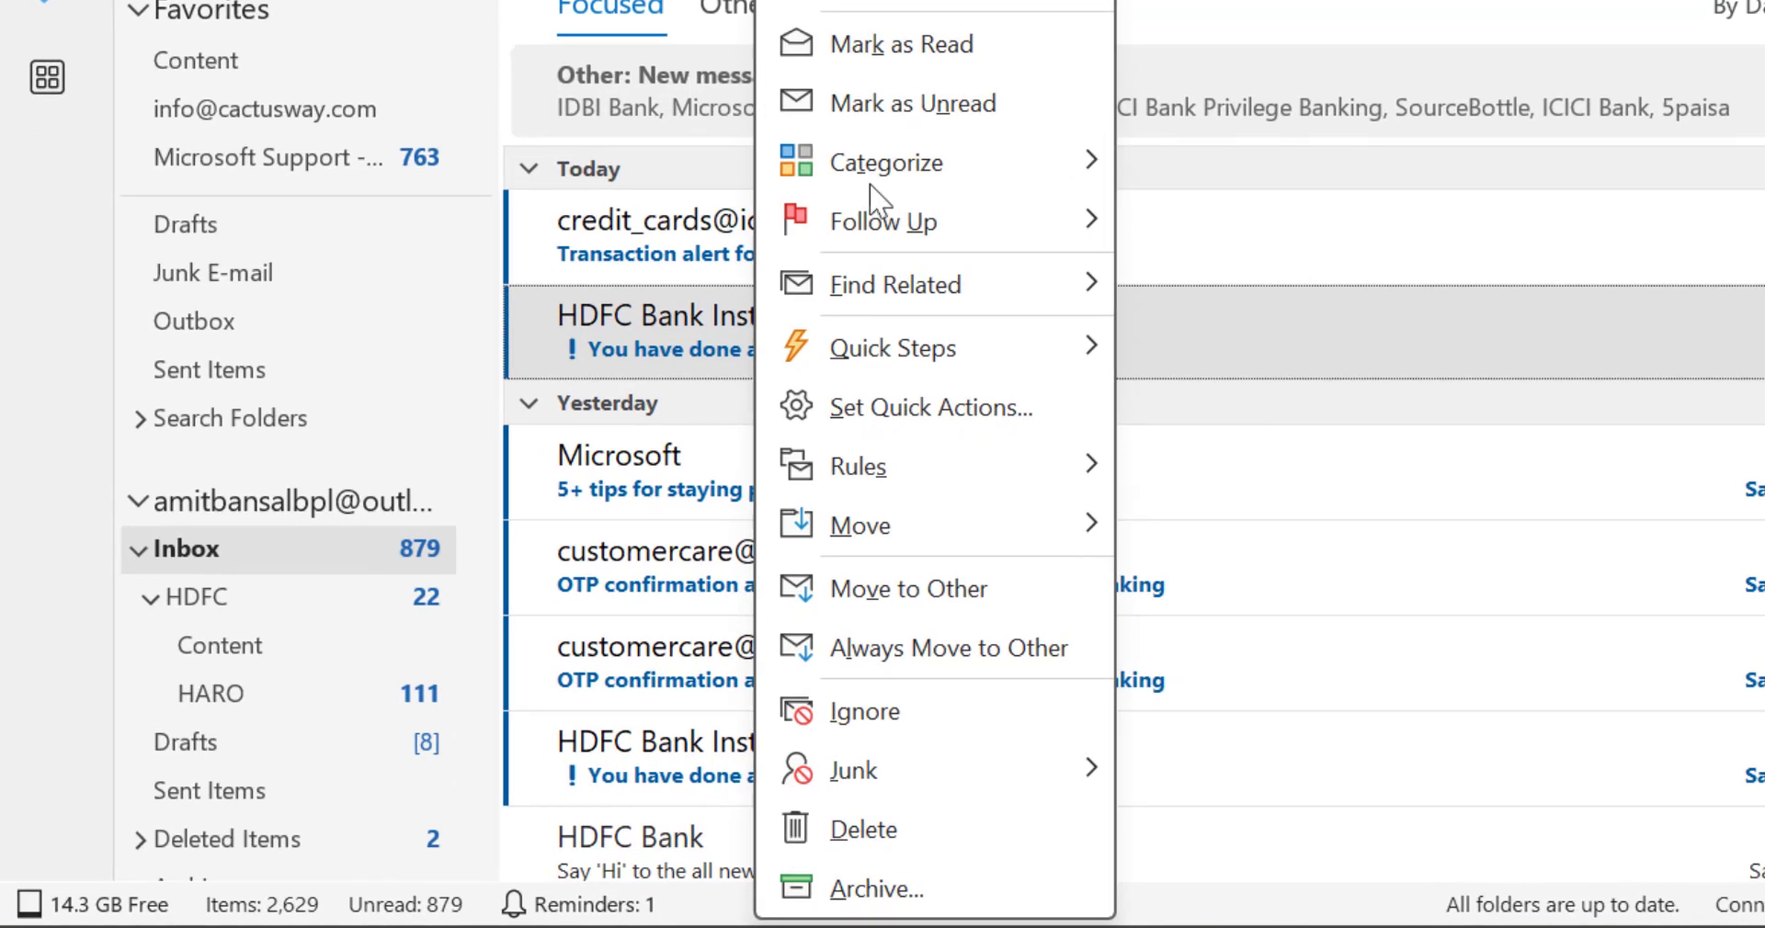
mouse_move(930, 247)
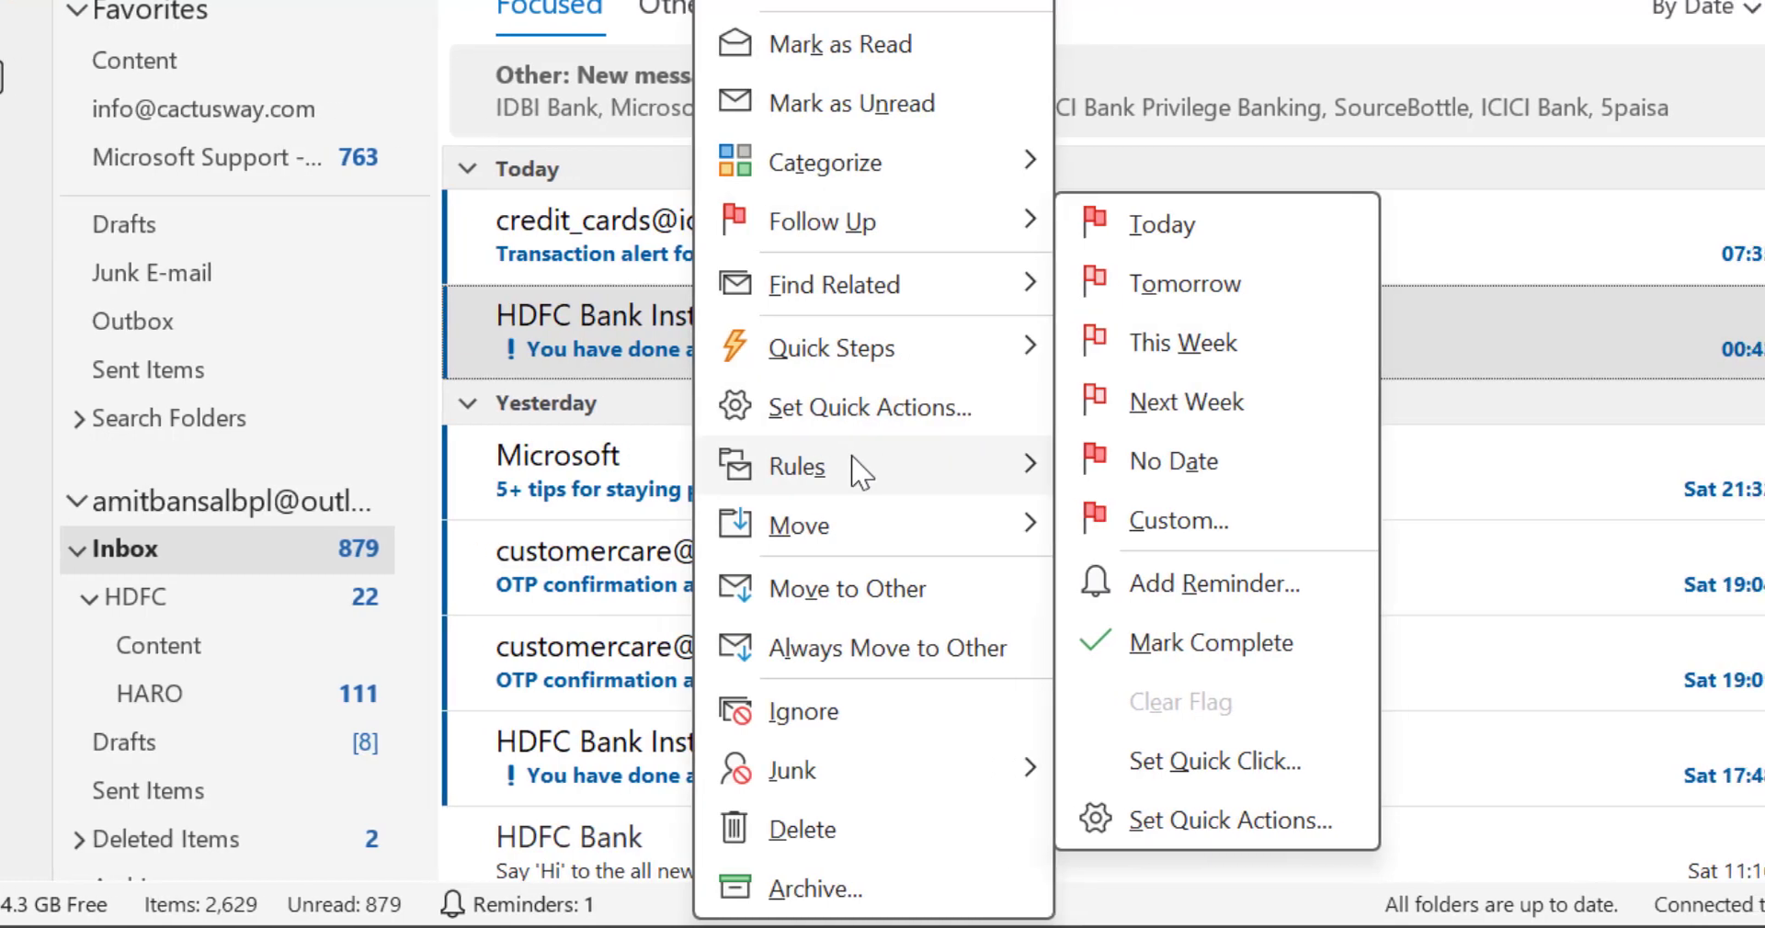
mouse_move(911, 466)
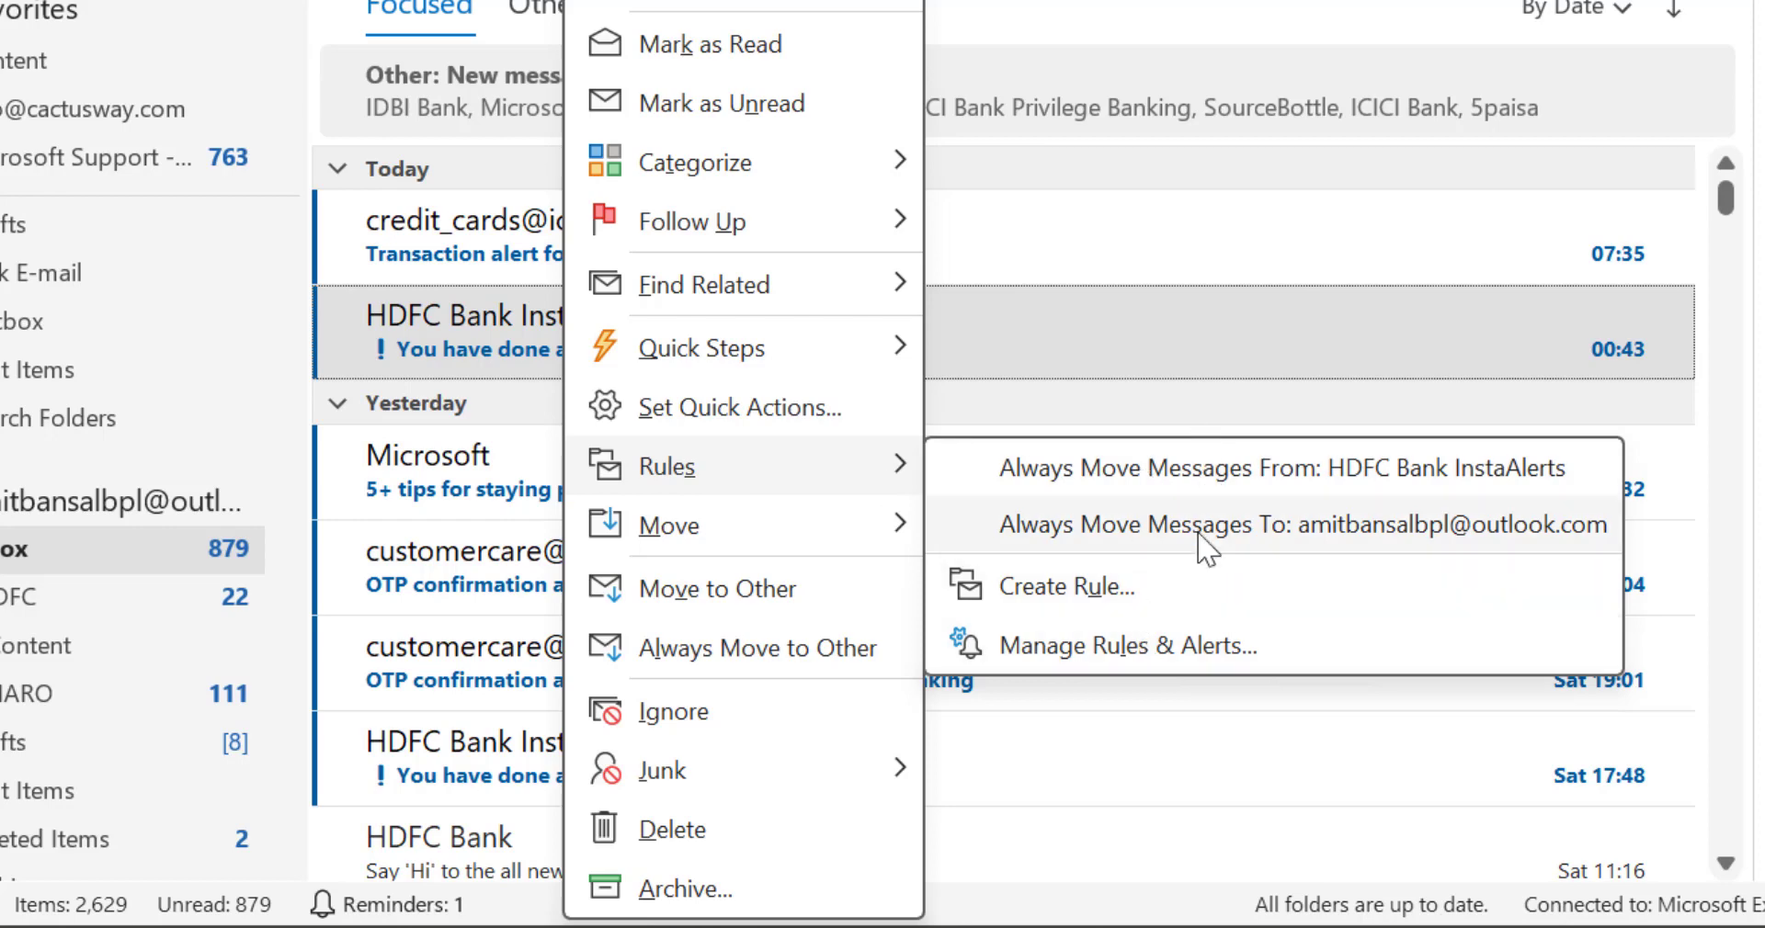
left_click(1191, 607)
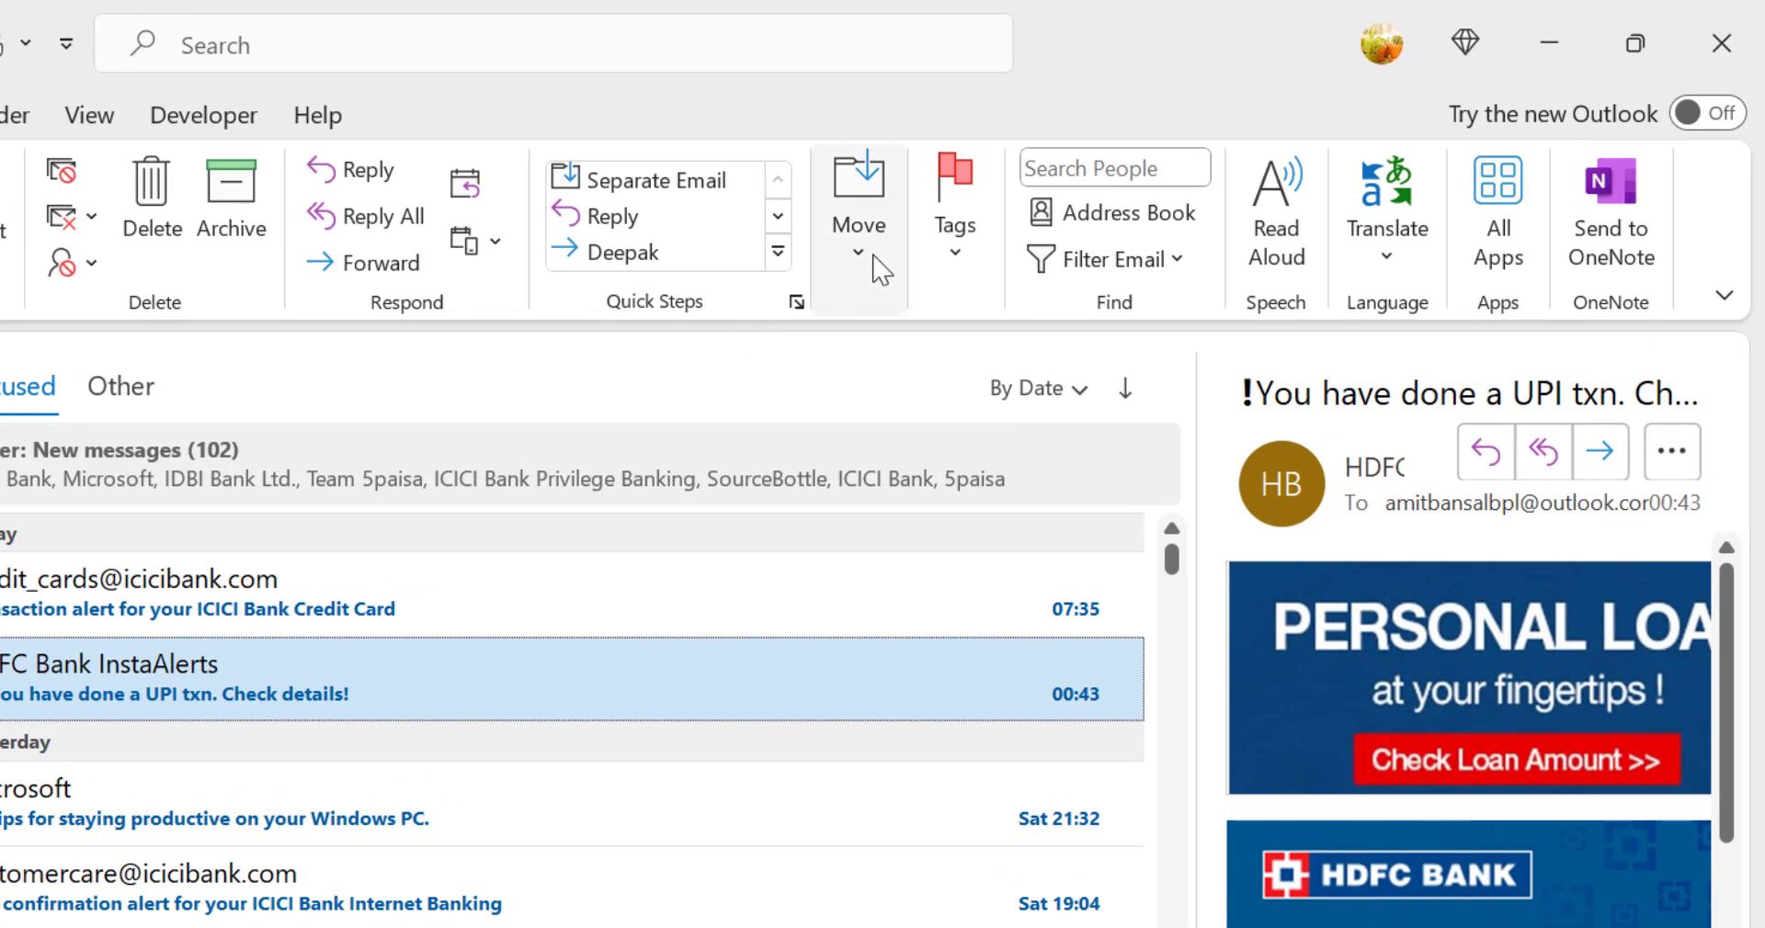
Step: Start creating a rule from the selected HDFC Bank InstaAlerts message and move the rule dialog aside
left_click(993, 216)
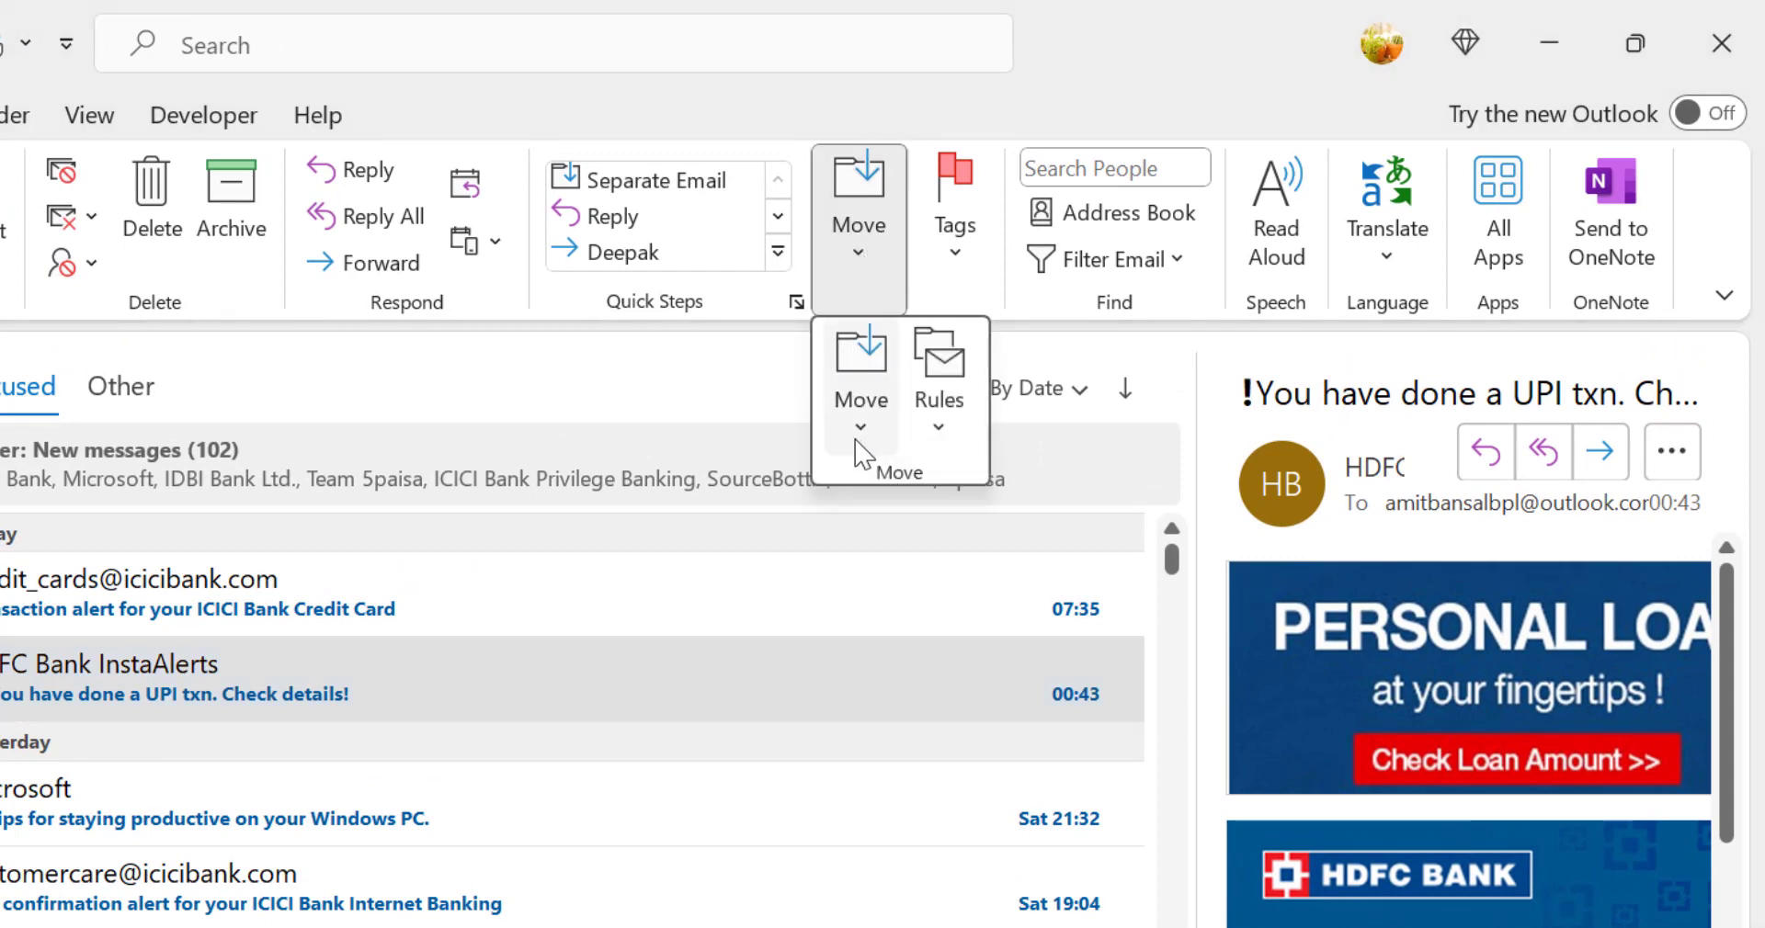
left_click(956, 440)
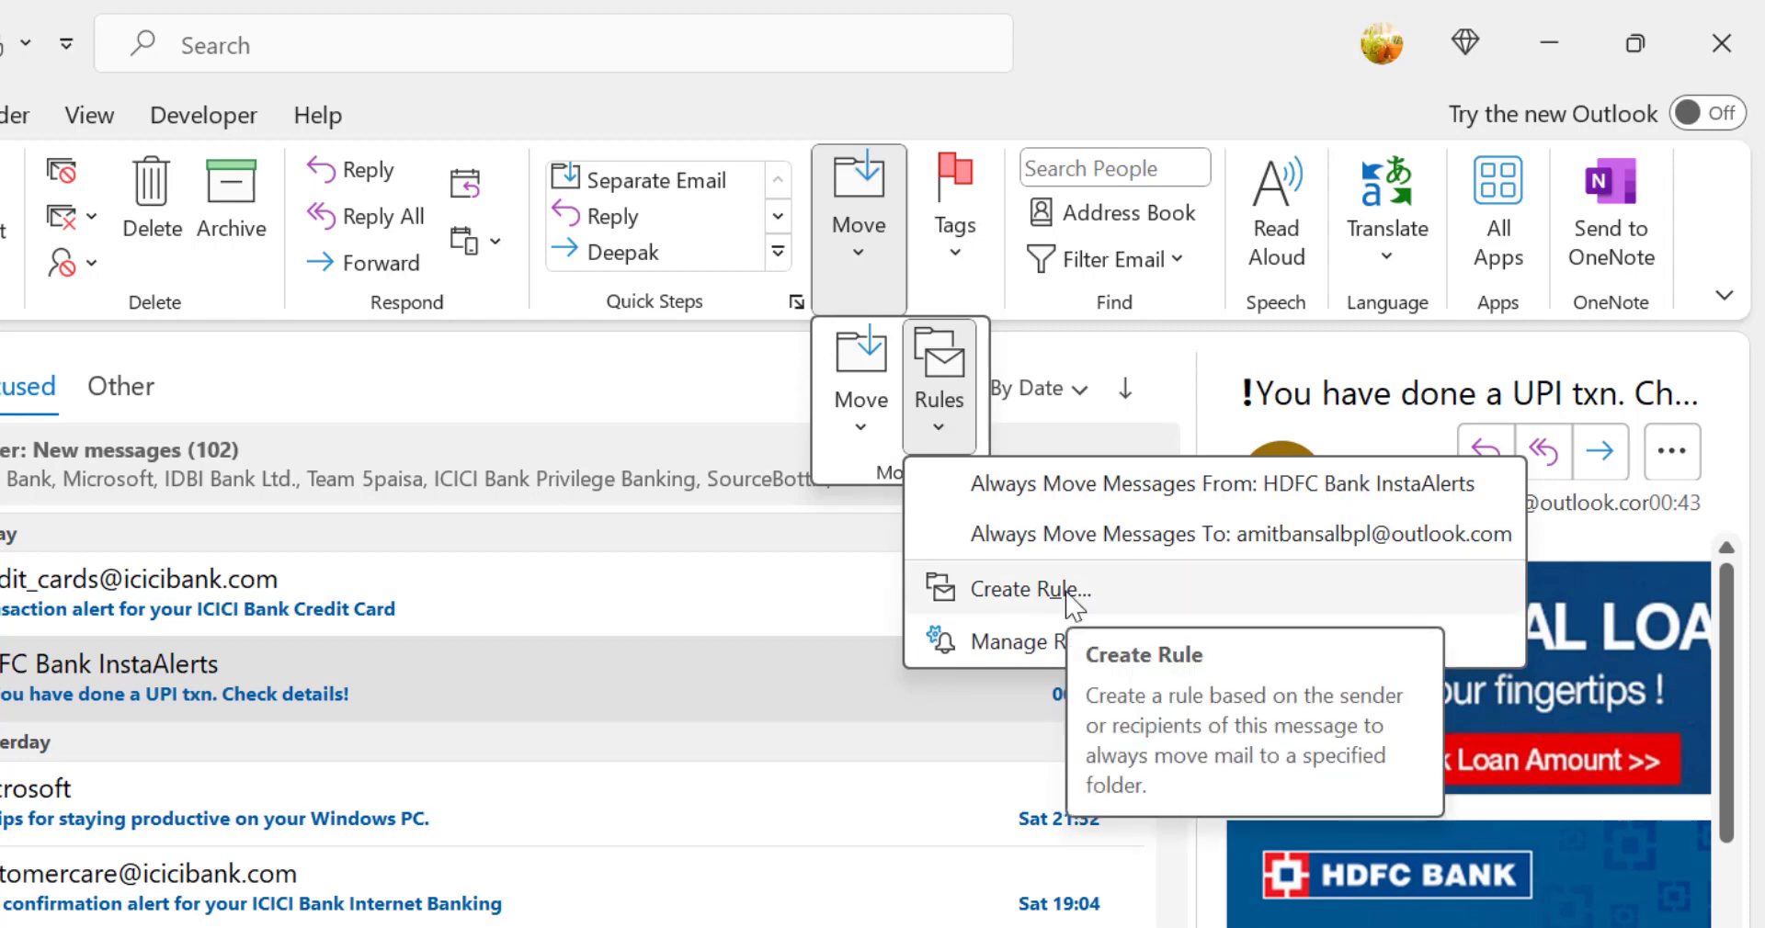
key("Escape")
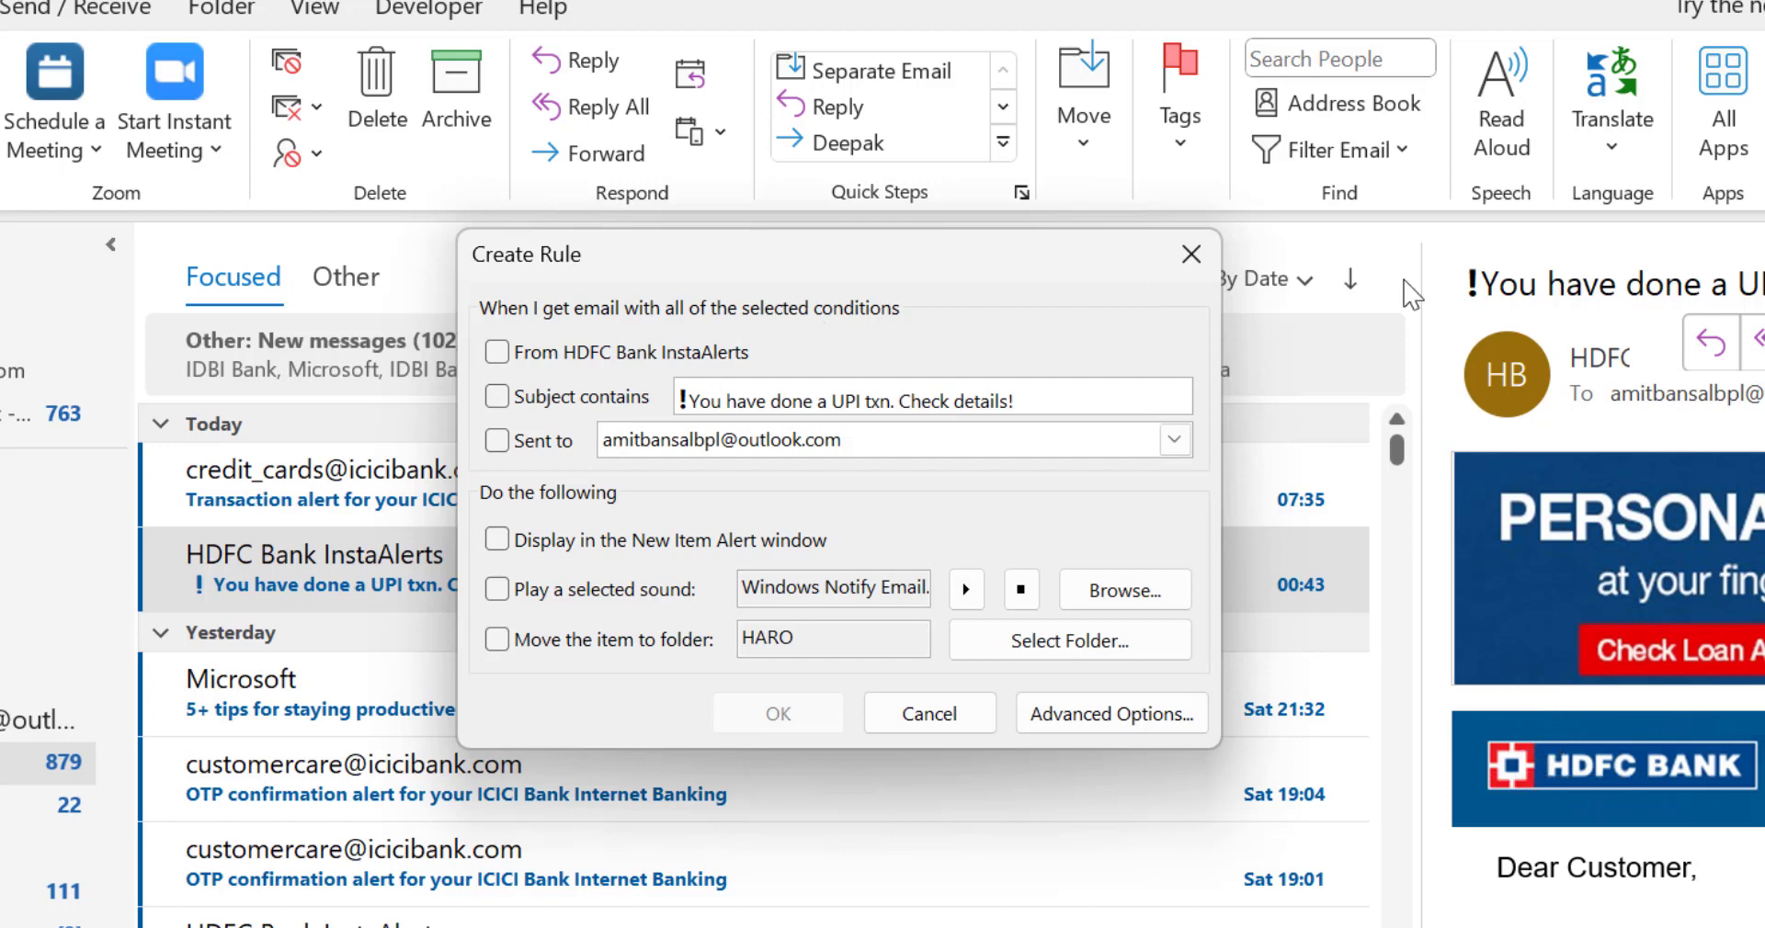
left_click_drag(586, 369, 552, 421)
left_click_drag(661, 264, 797, 67)
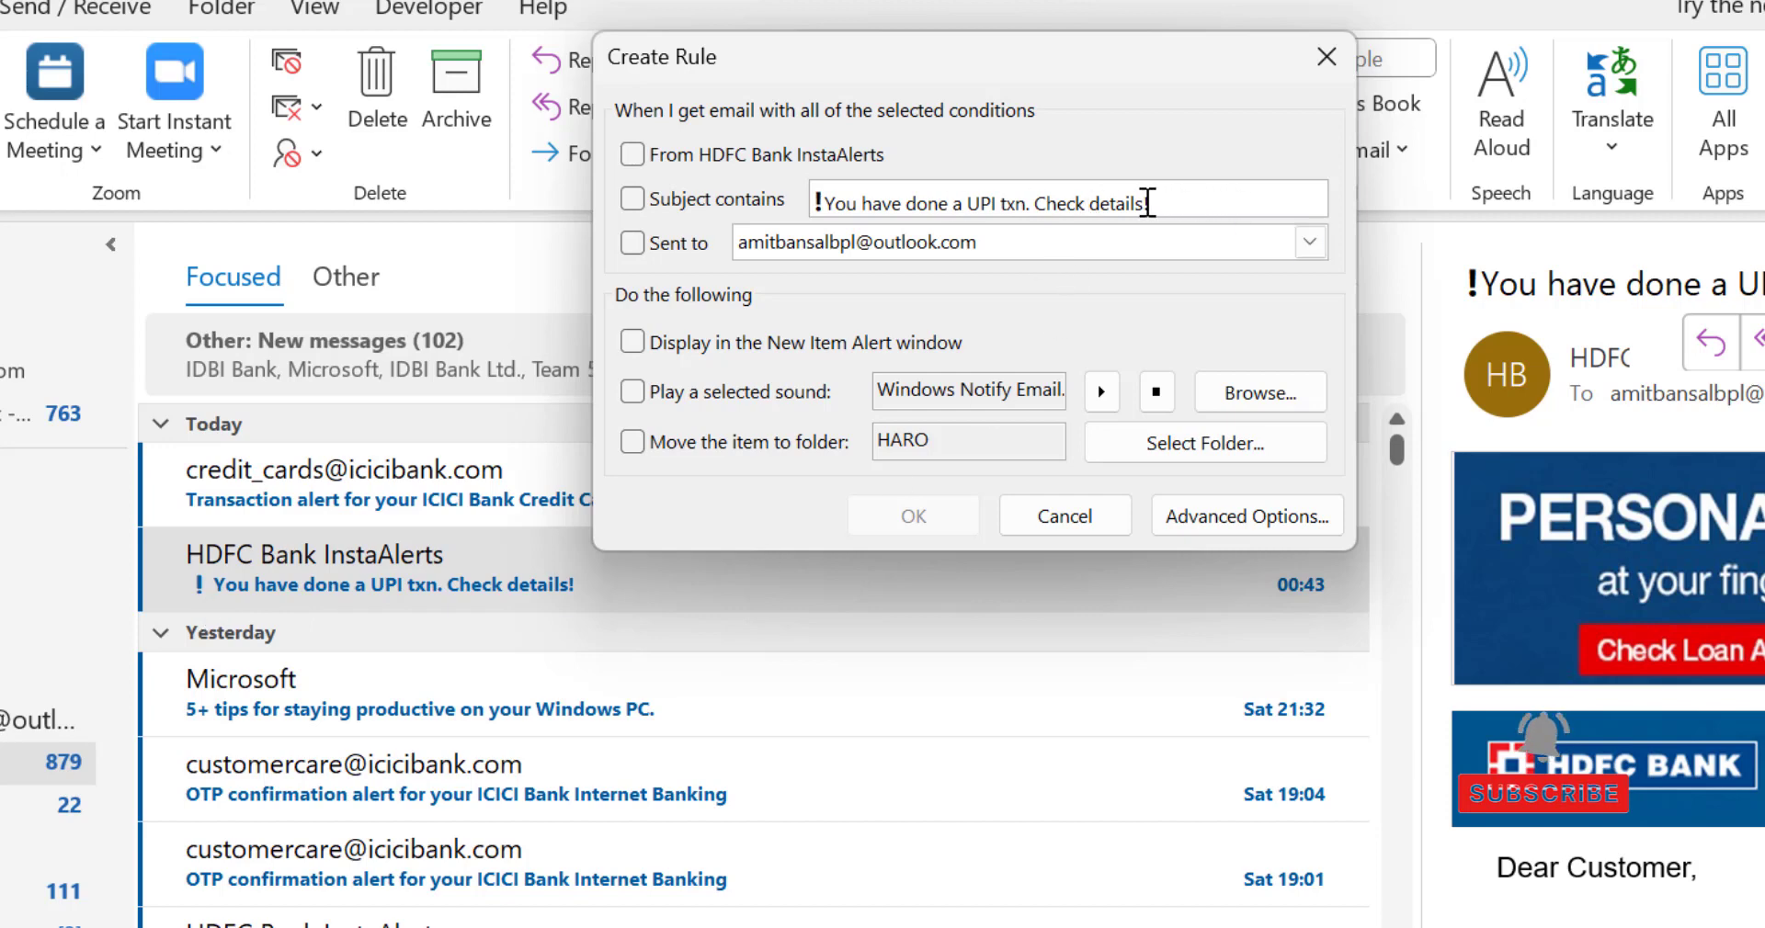
Step: Try the Sent to condition with the account's own address, reviewing its recipient choices, and turn the condition off again
left_click_drag(1146, 203, 786, 211)
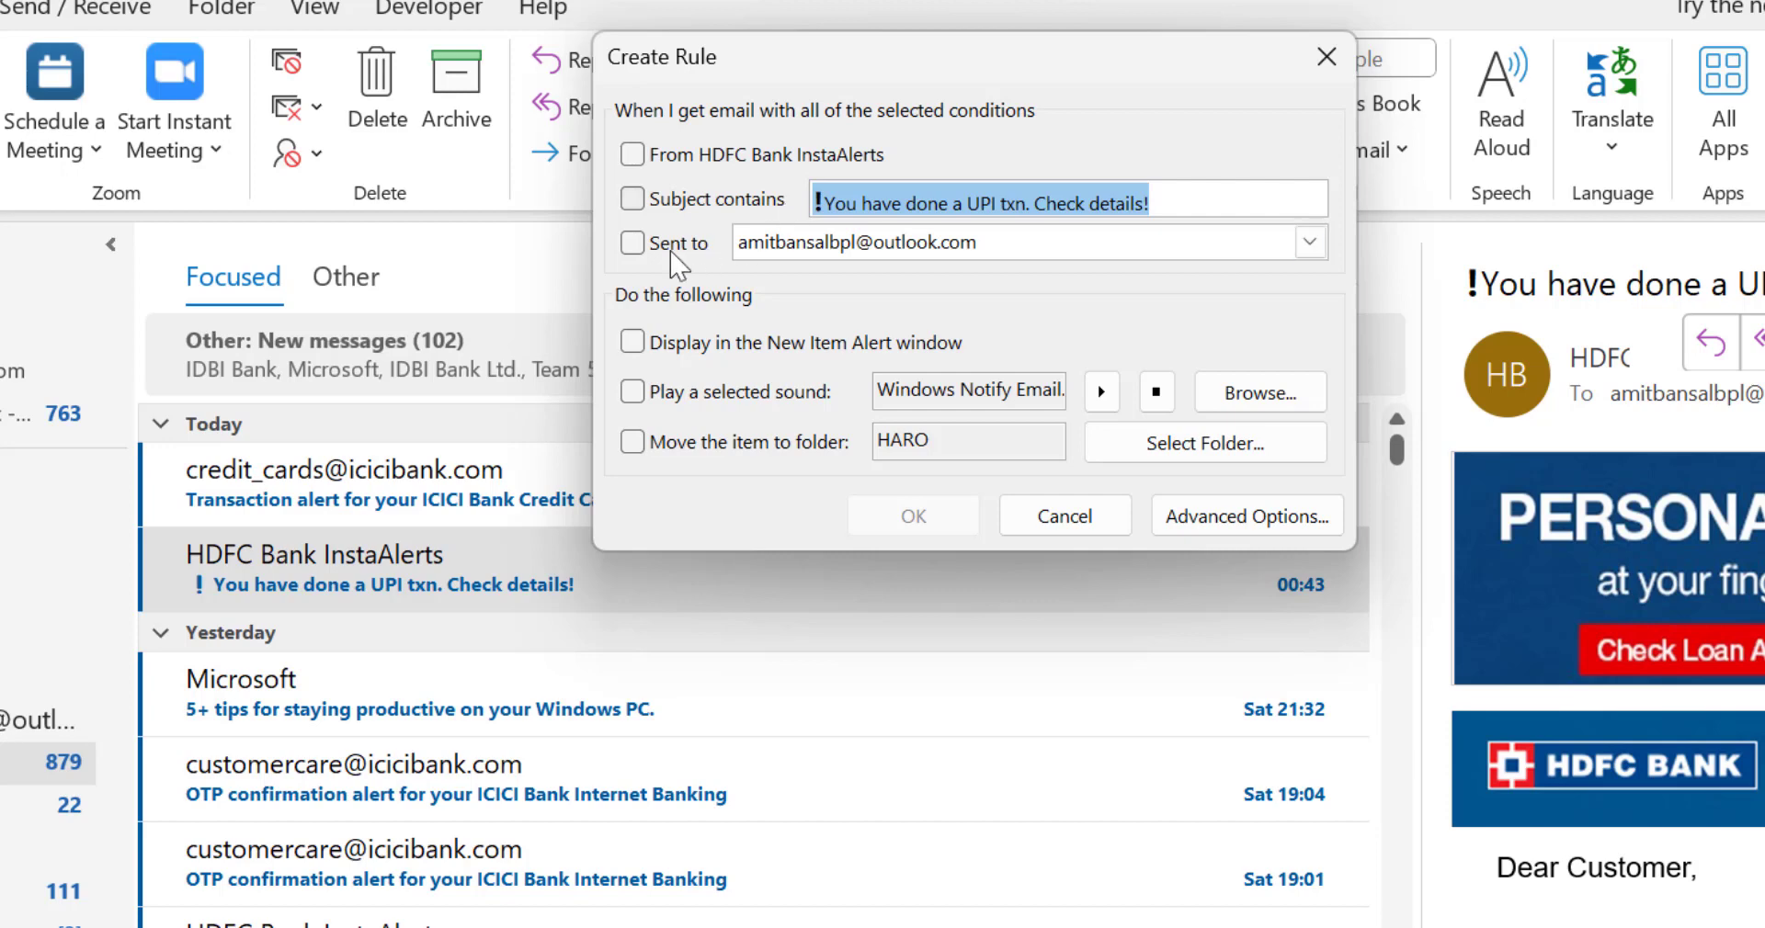
left_click(632, 245)
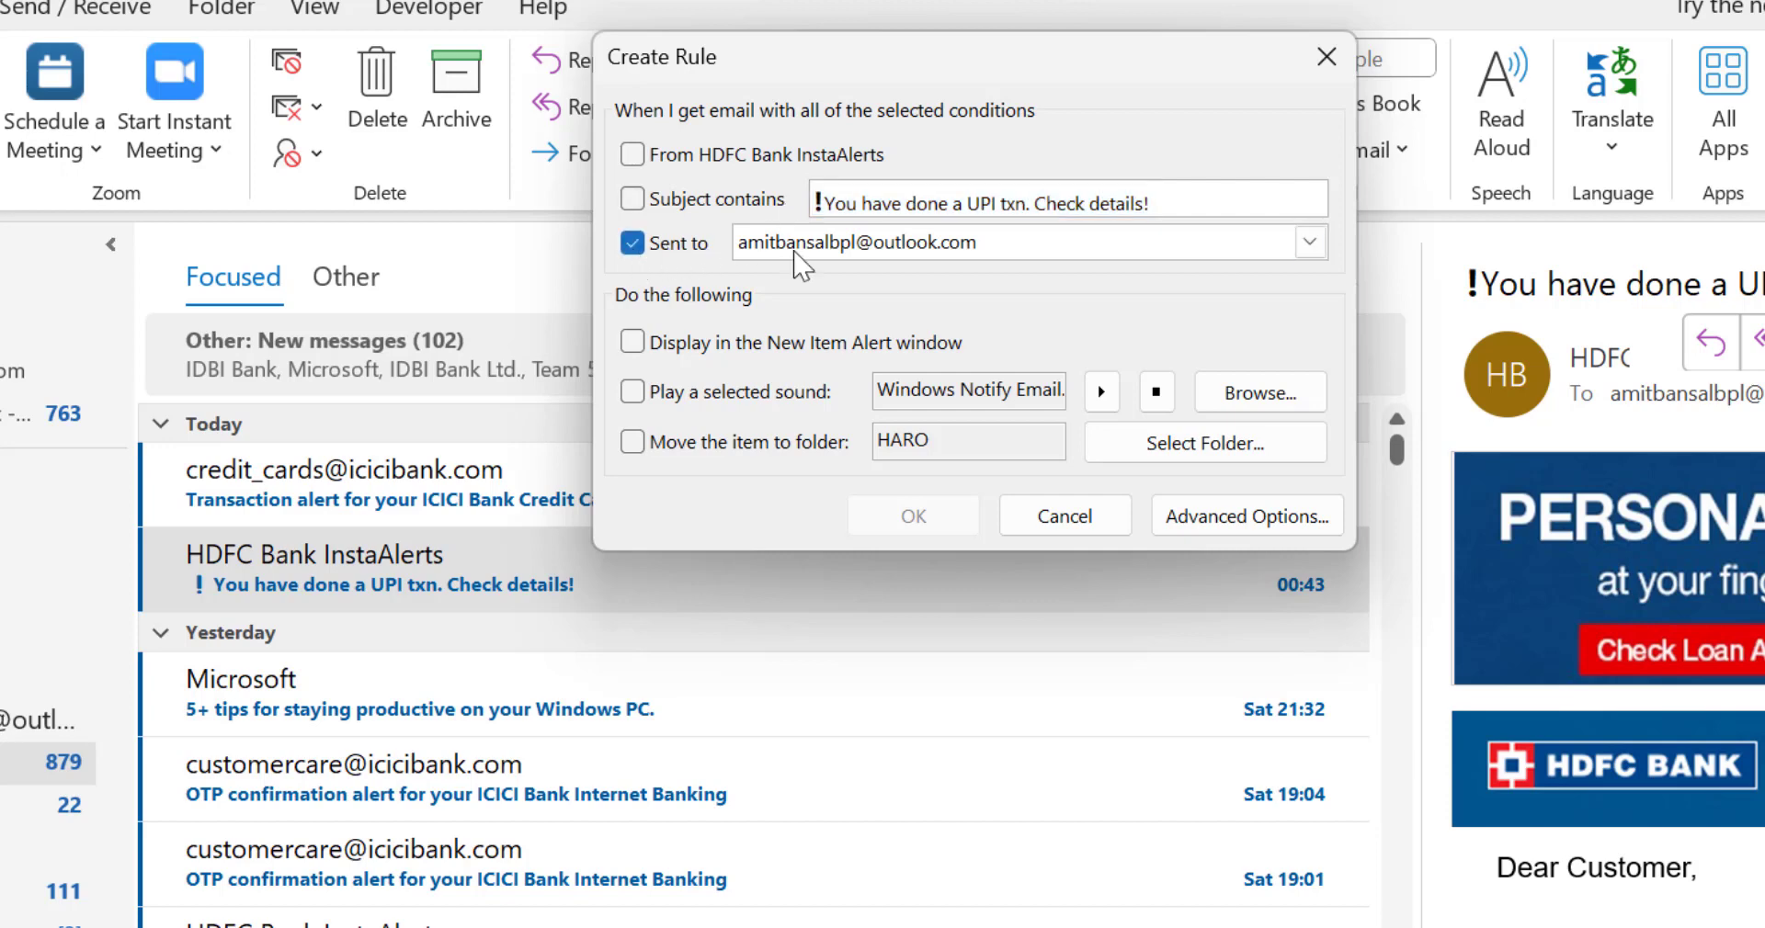
left_click(862, 247)
left_click(862, 275)
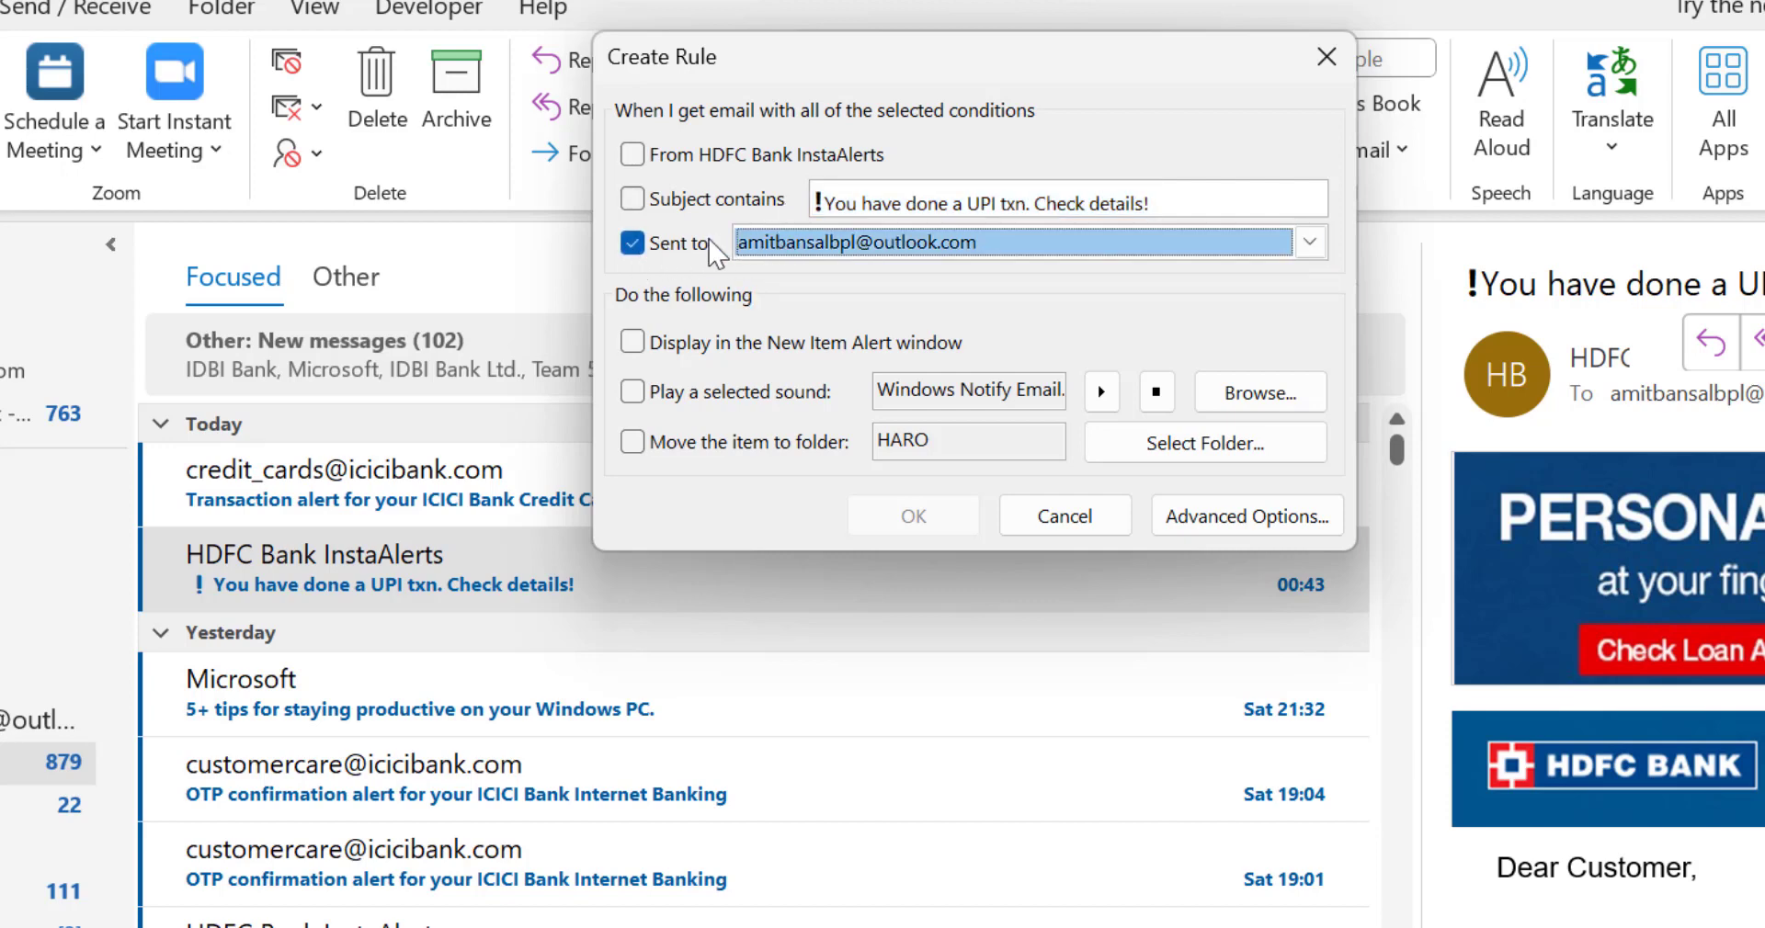
left_click(897, 265)
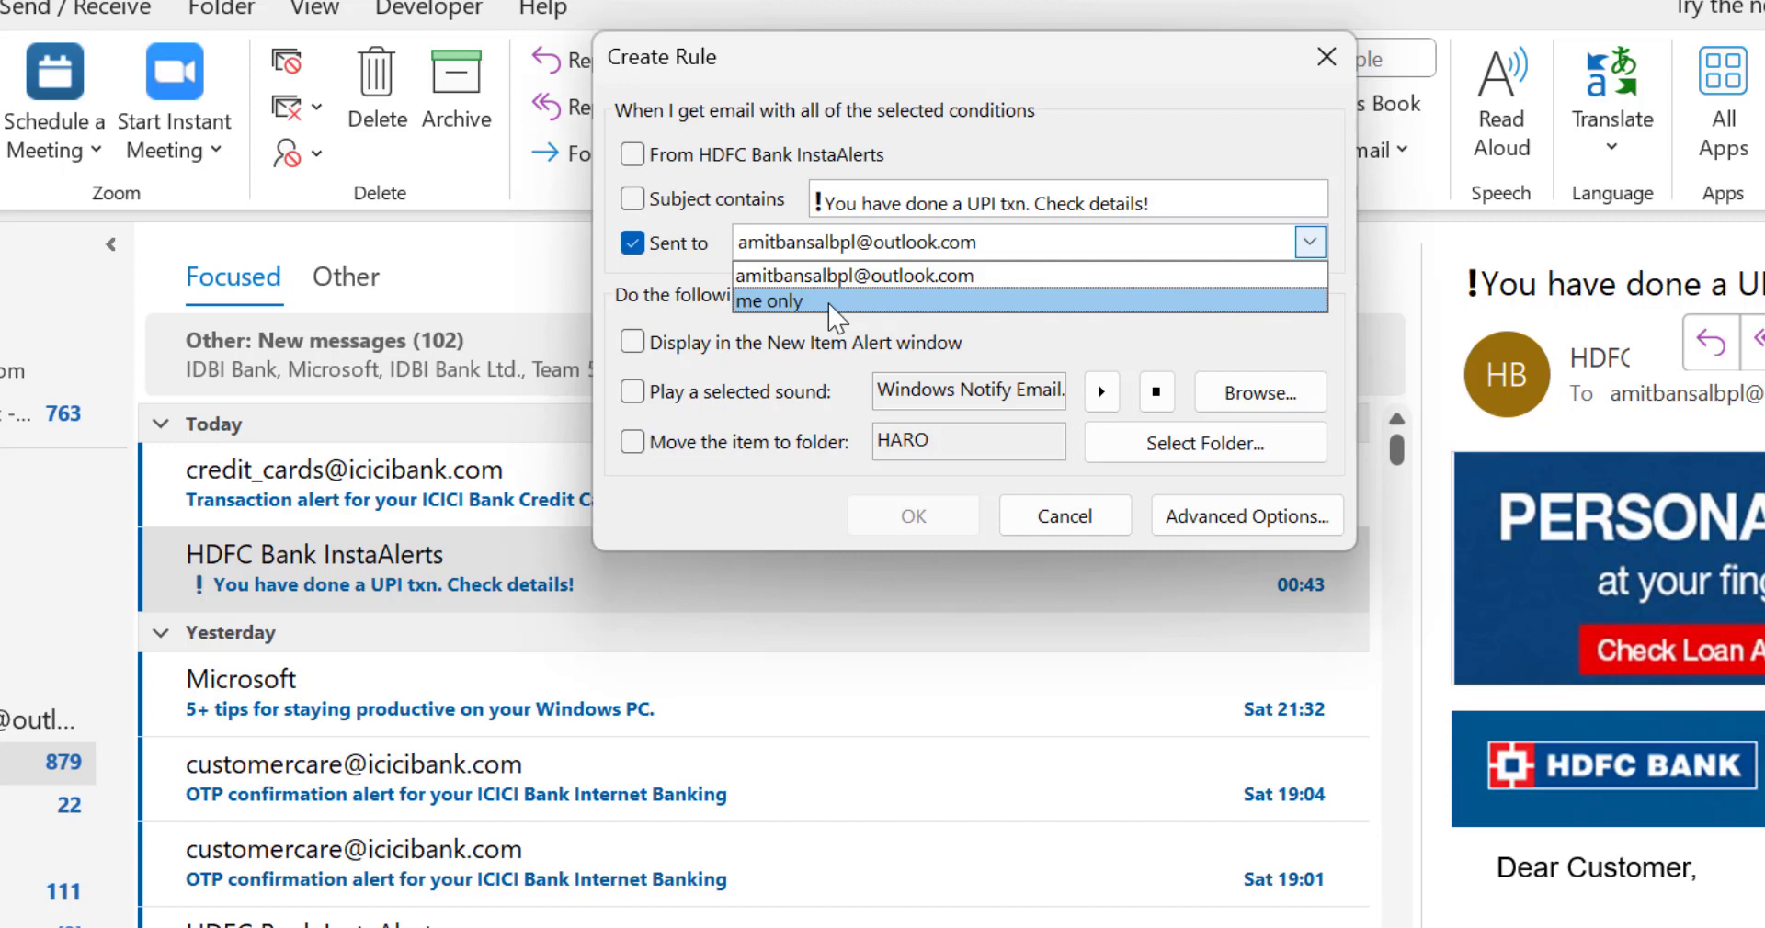
left_click(907, 276)
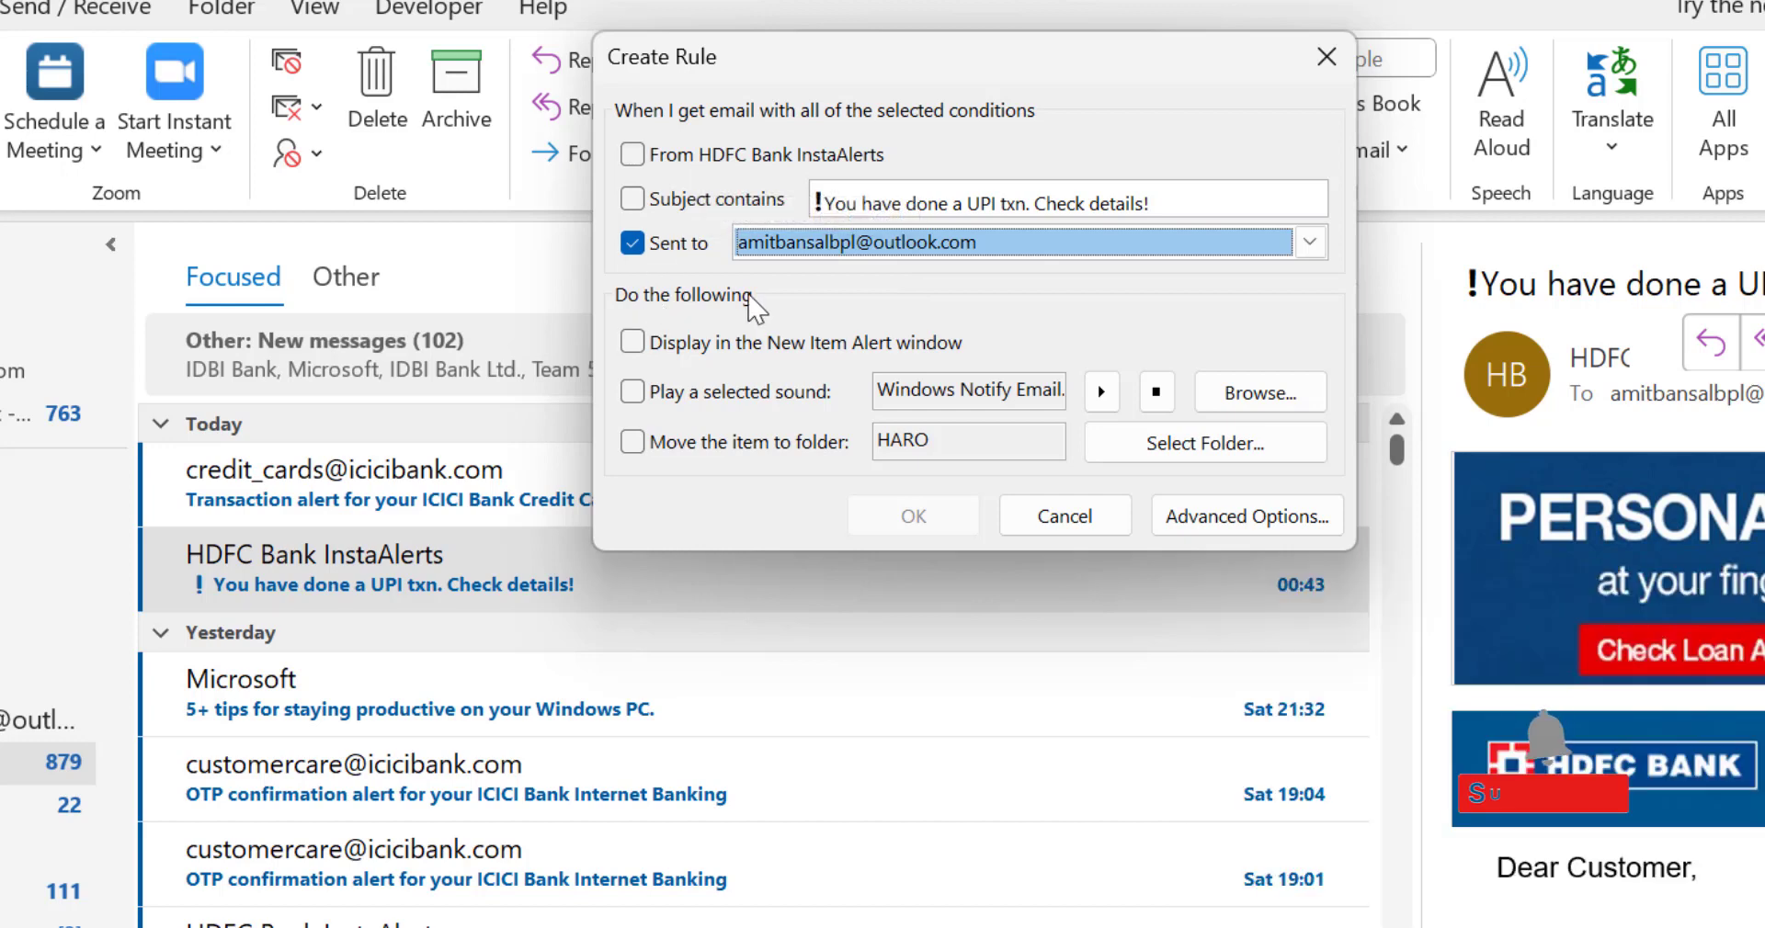
left_click(632, 243)
Step: Set the rule to move messages from HDFC Bank InstaAlerts to the HDFC folder, without playing a sound
left_click(633, 156)
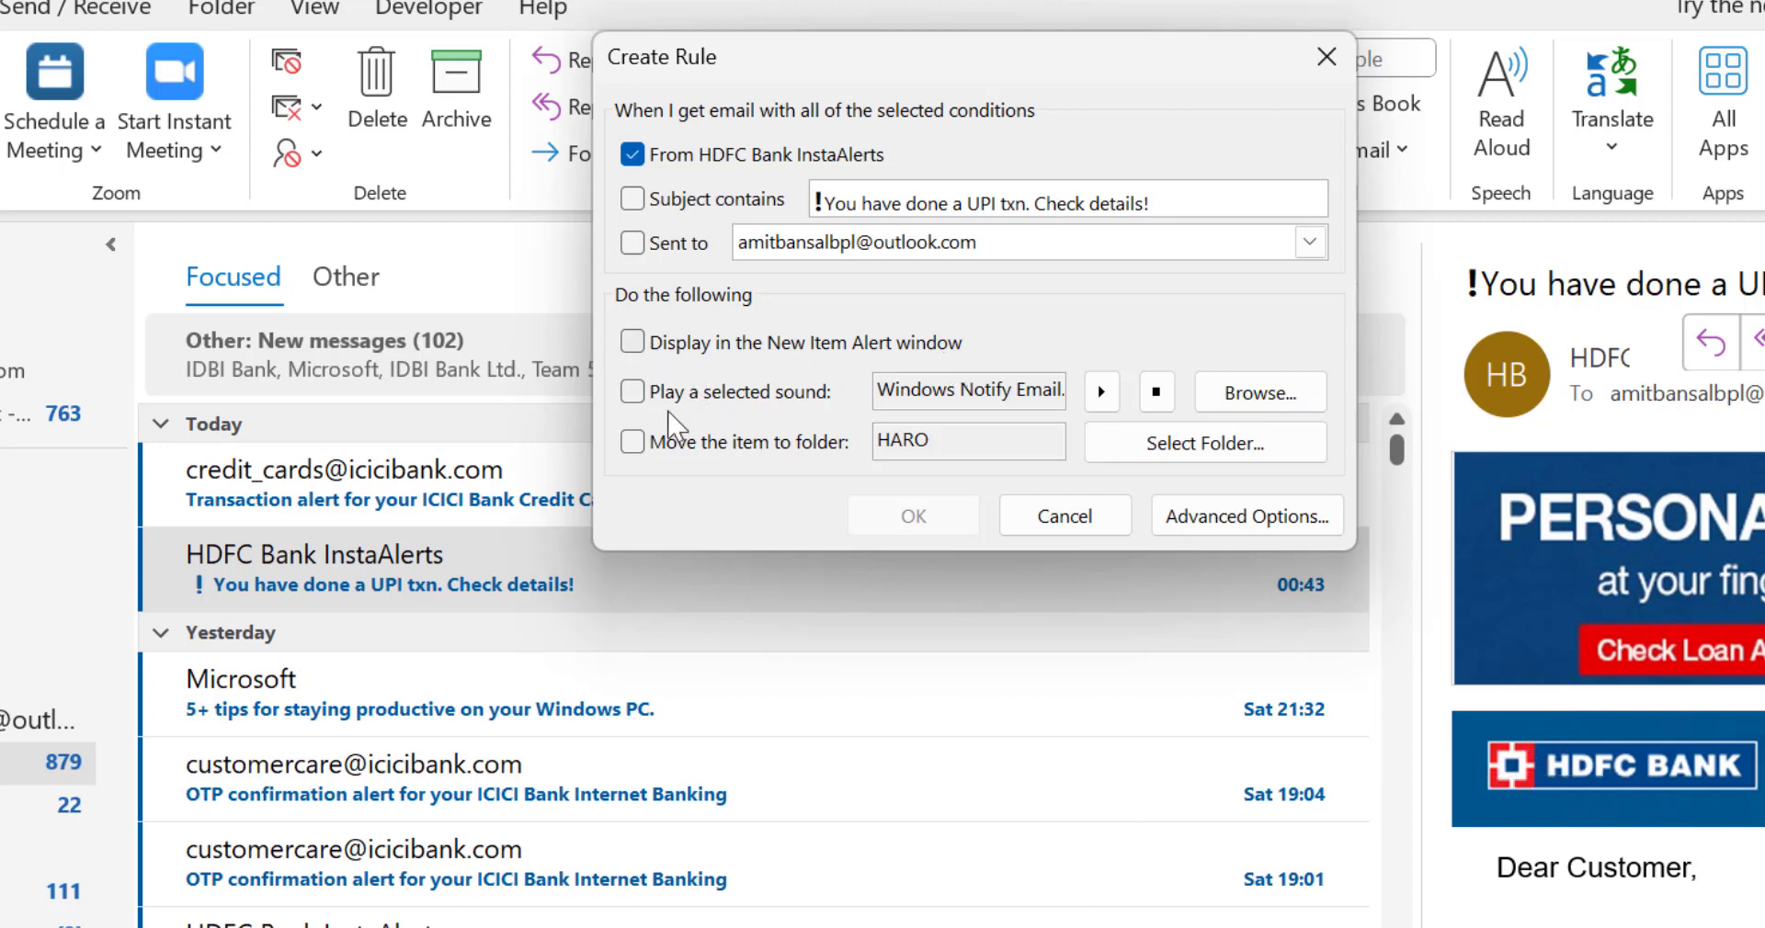
left_click(633, 393)
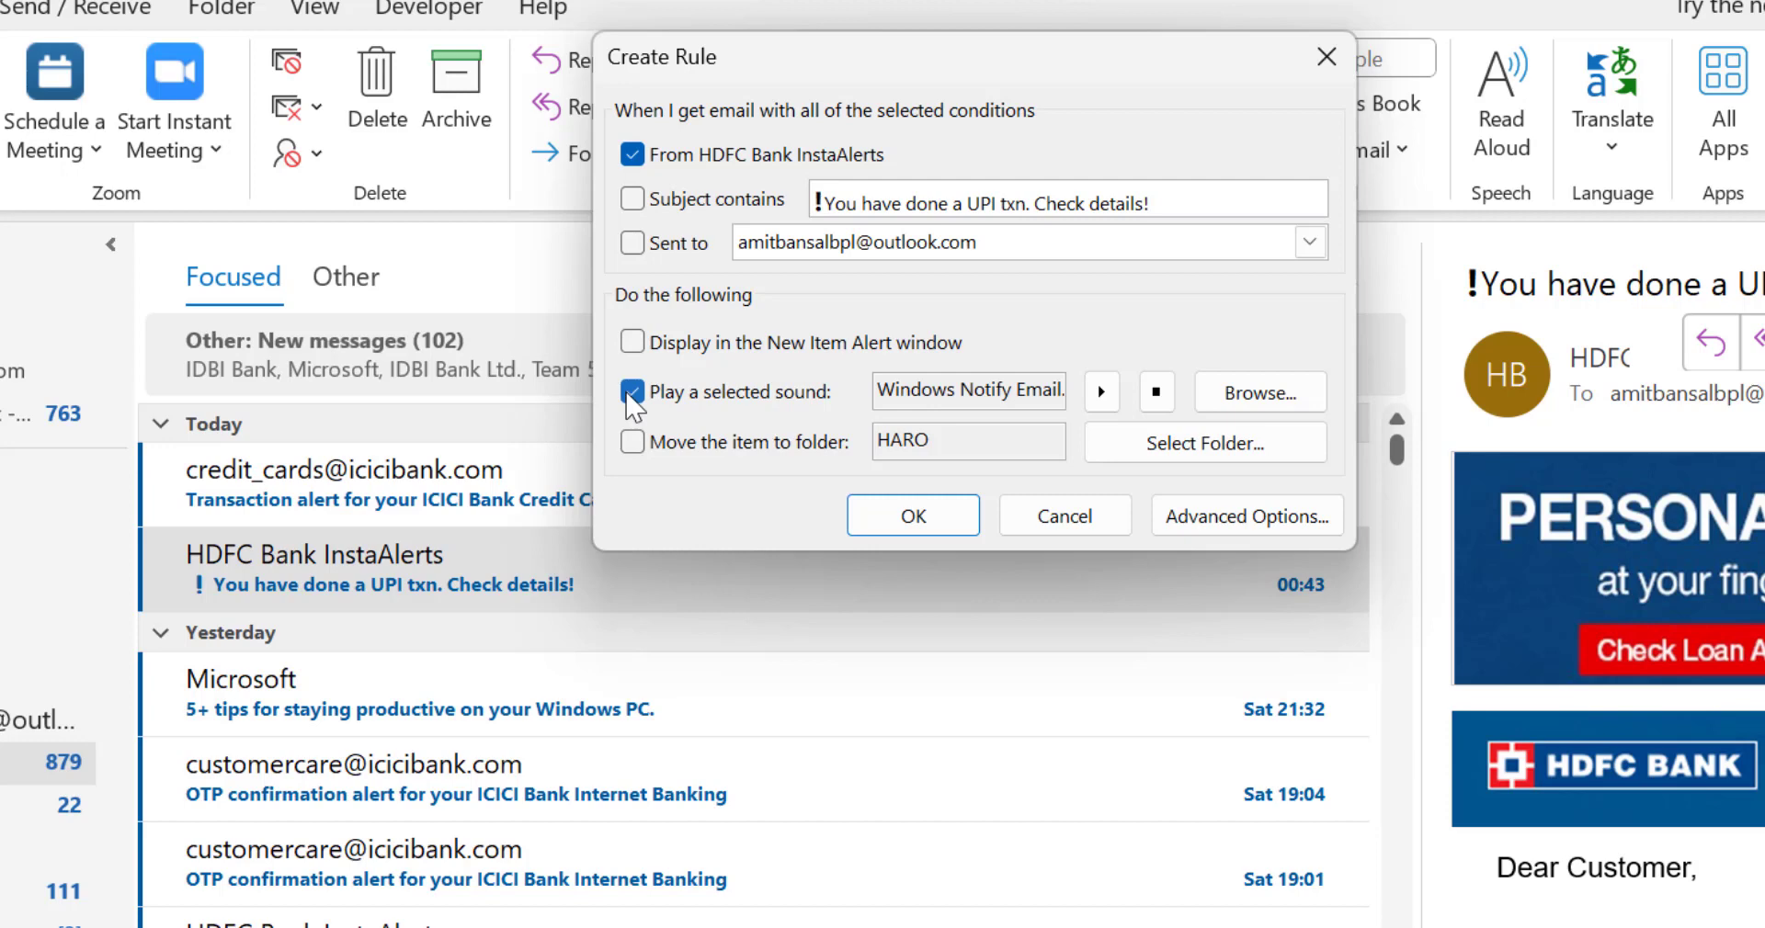
left_click(632, 393)
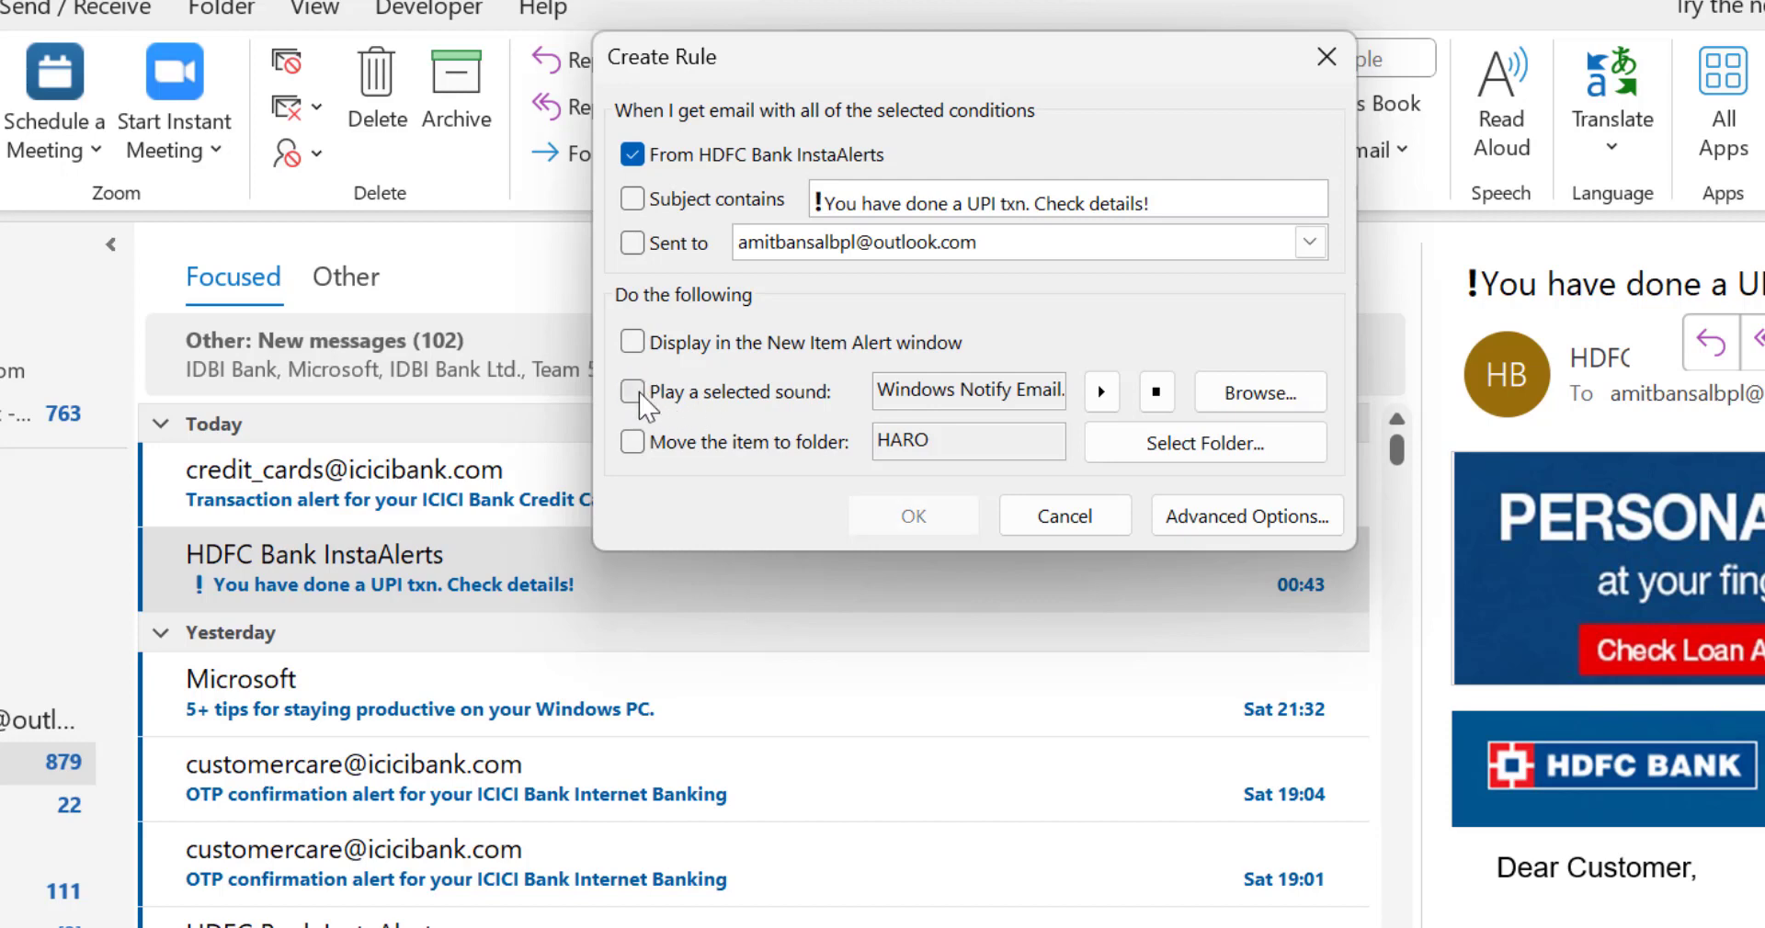
left_click(634, 444)
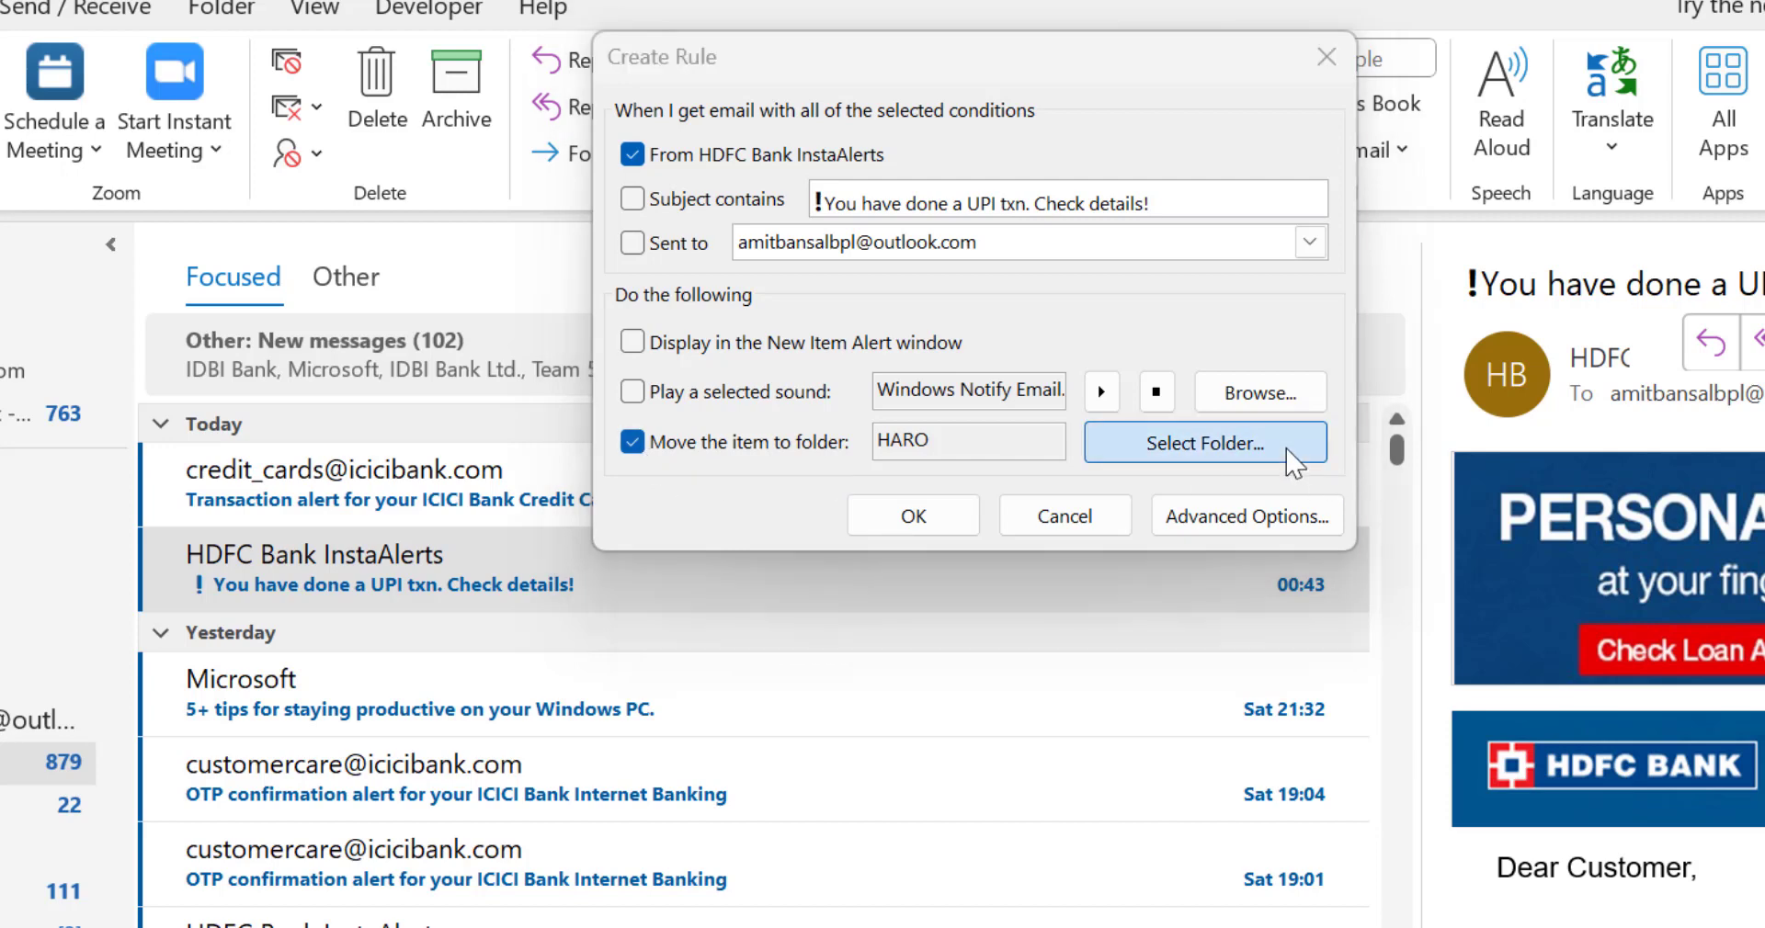
left_click(1191, 458)
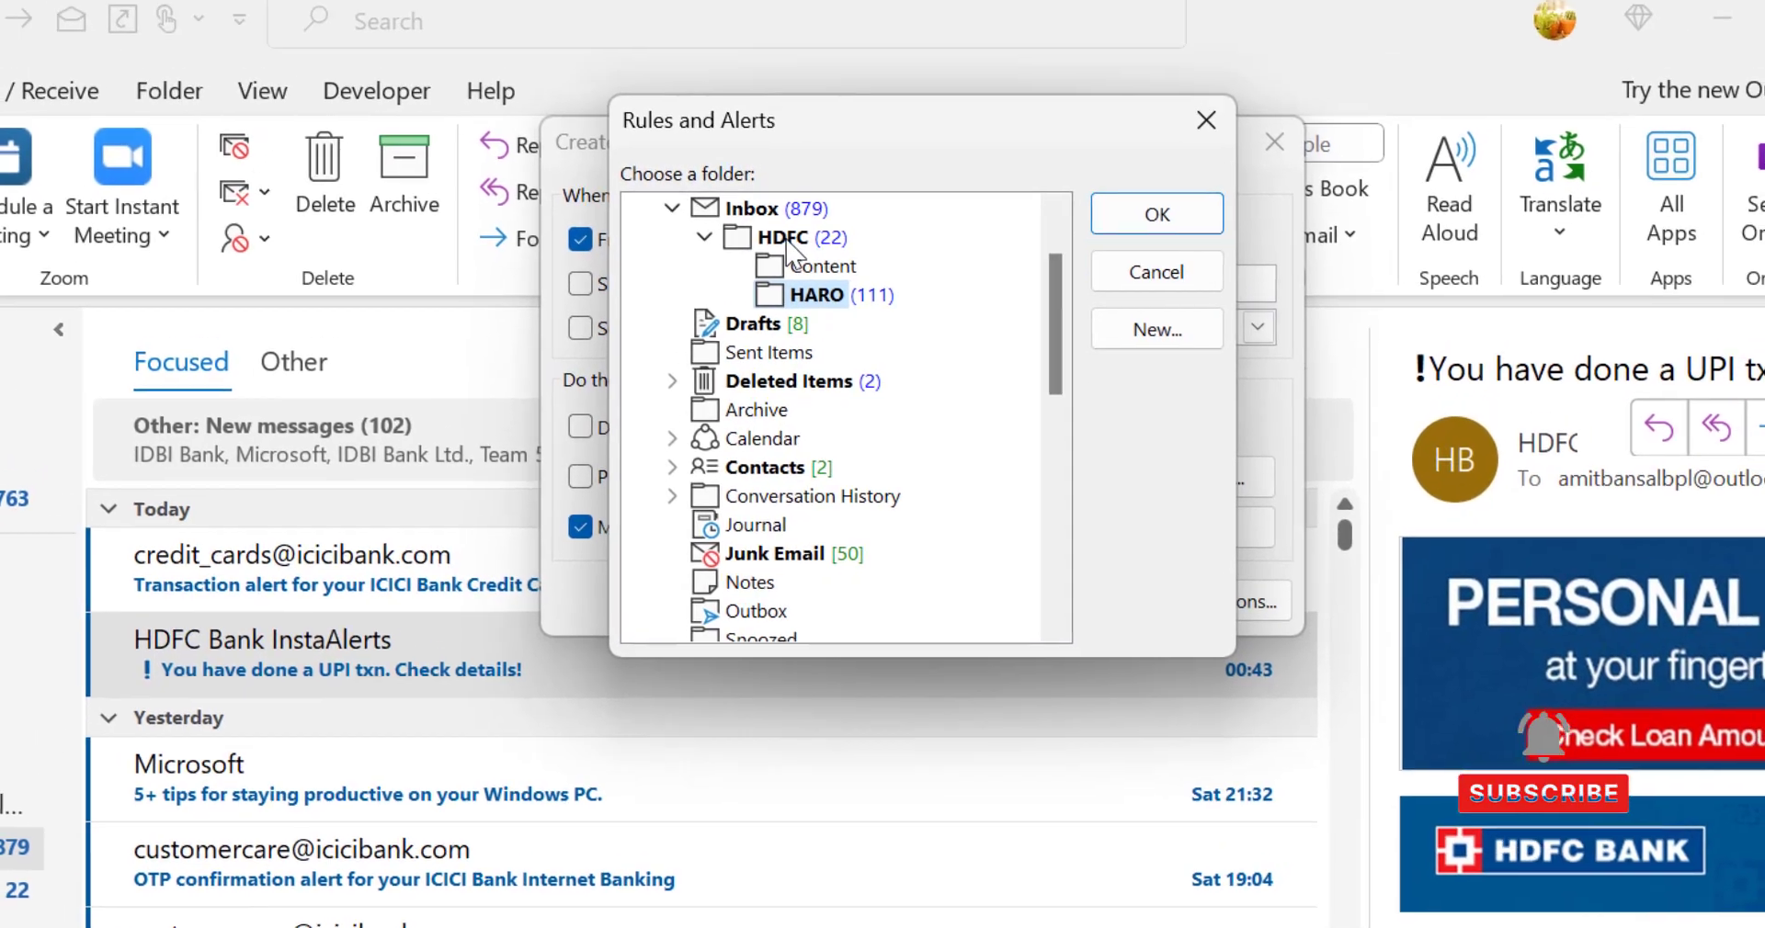
left_click(841, 164)
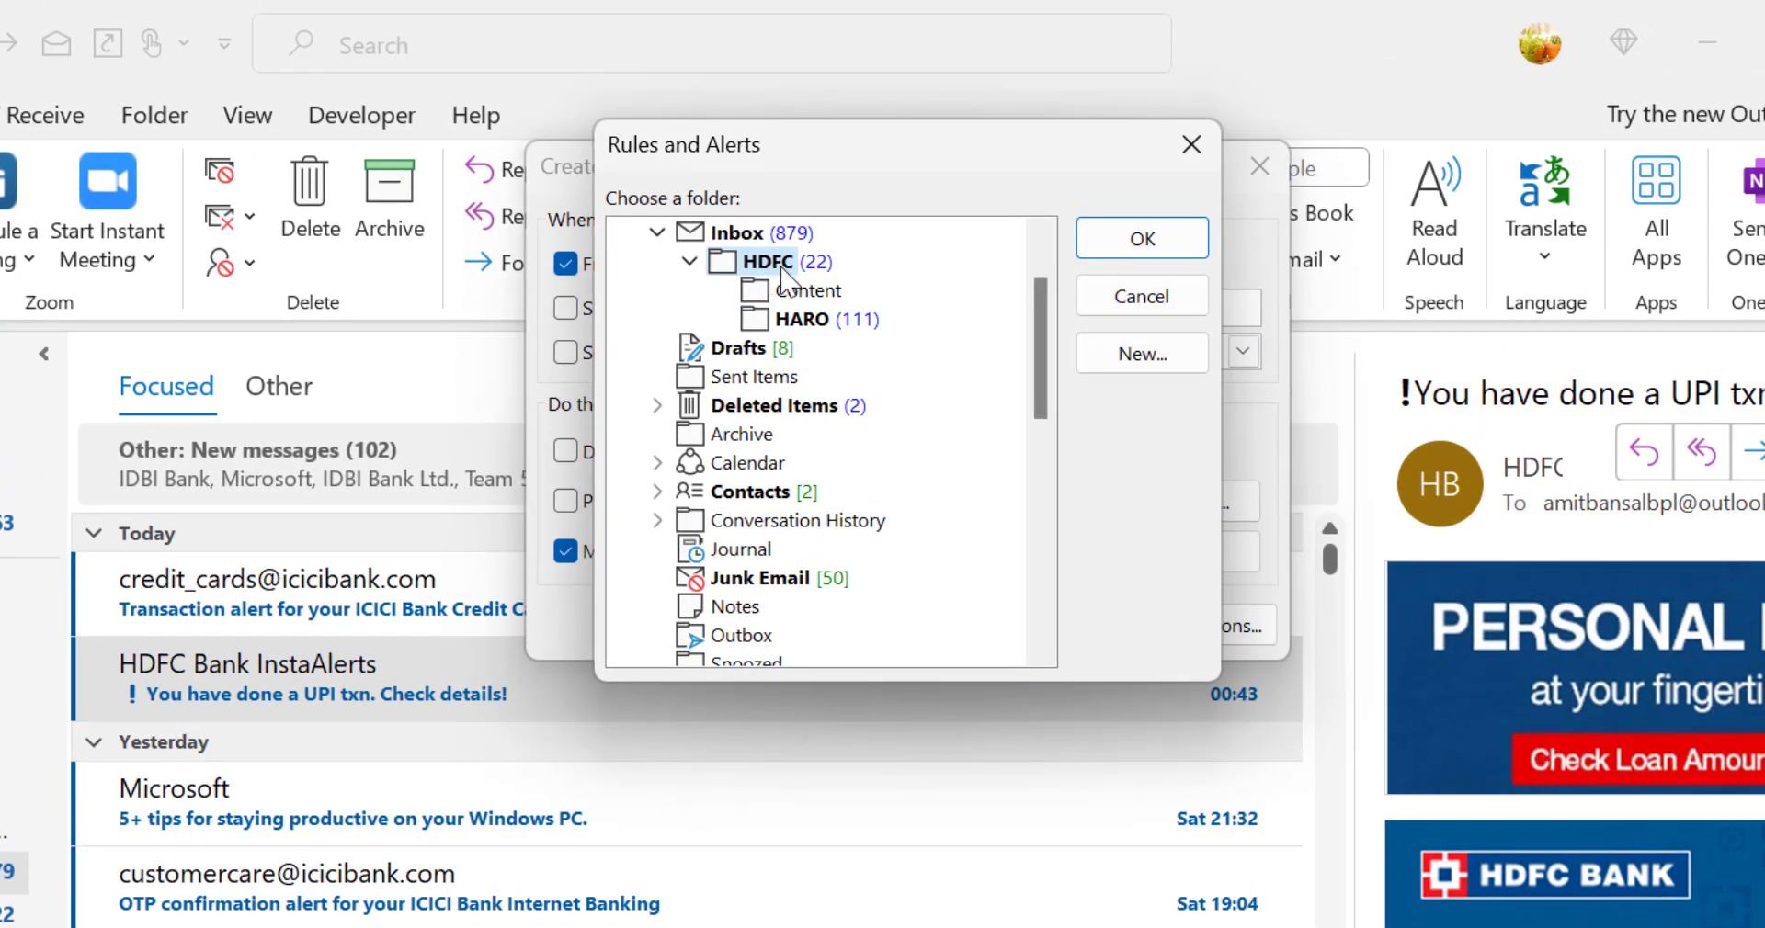
left_click(1136, 241)
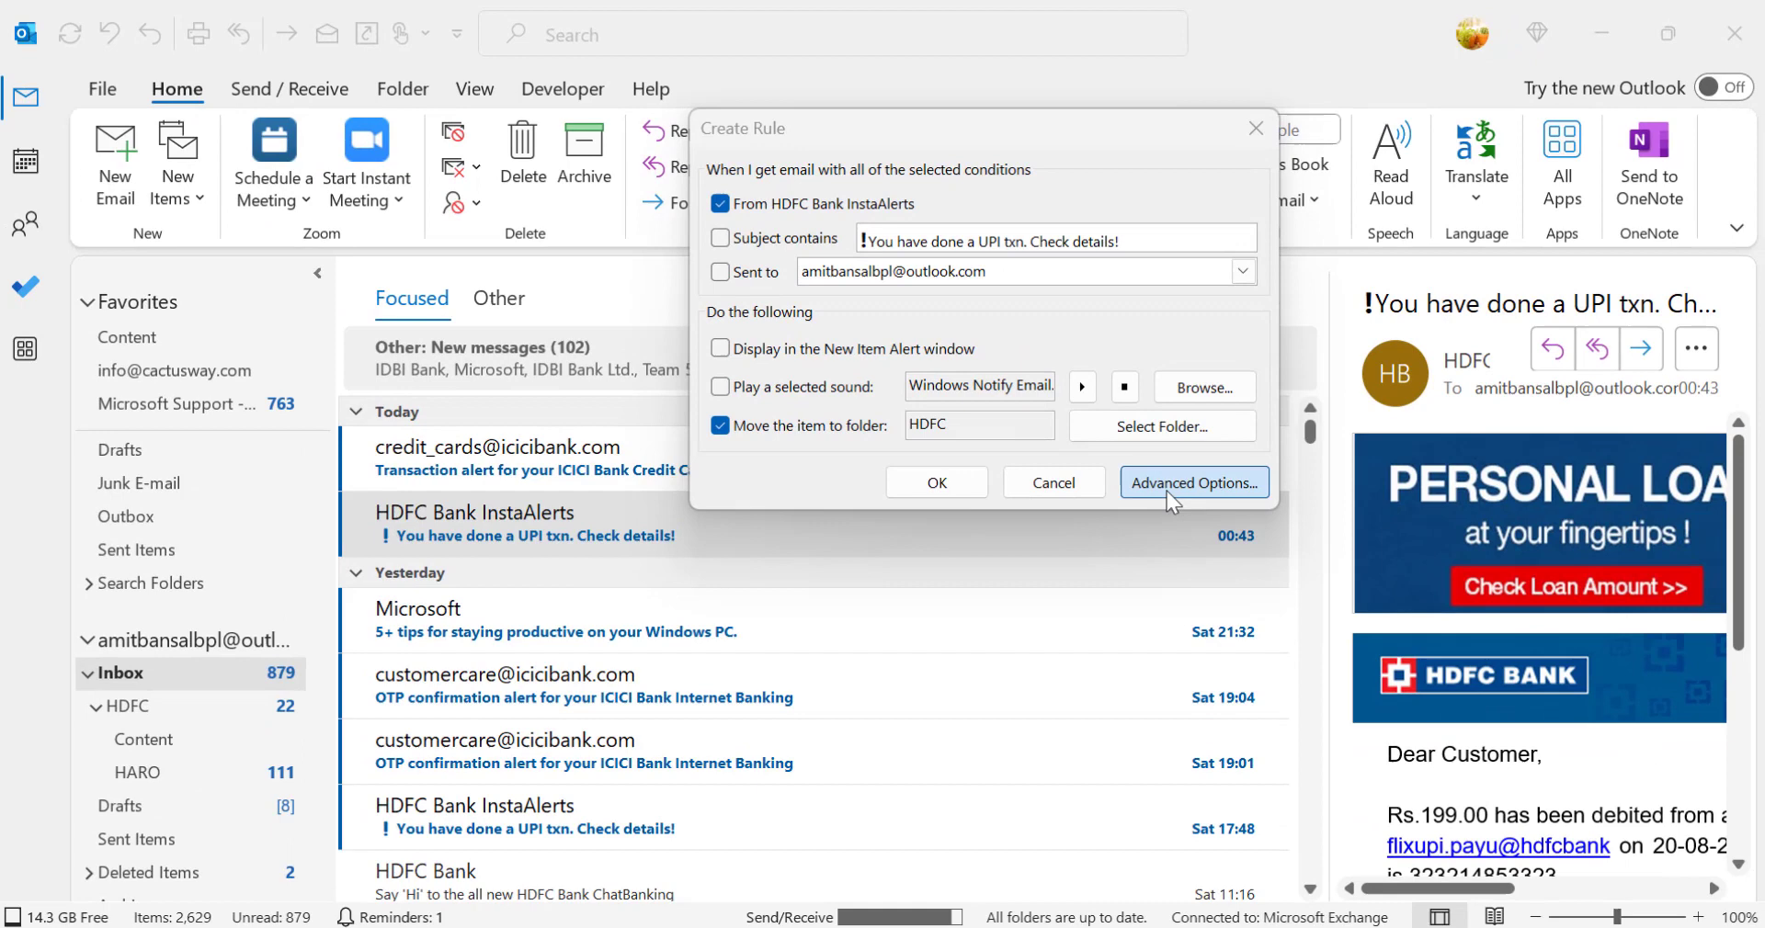
Step: Review the rule's advanced conditions, actions, exceptions and finish options, and close rule creation without saving
left_click(1170, 488)
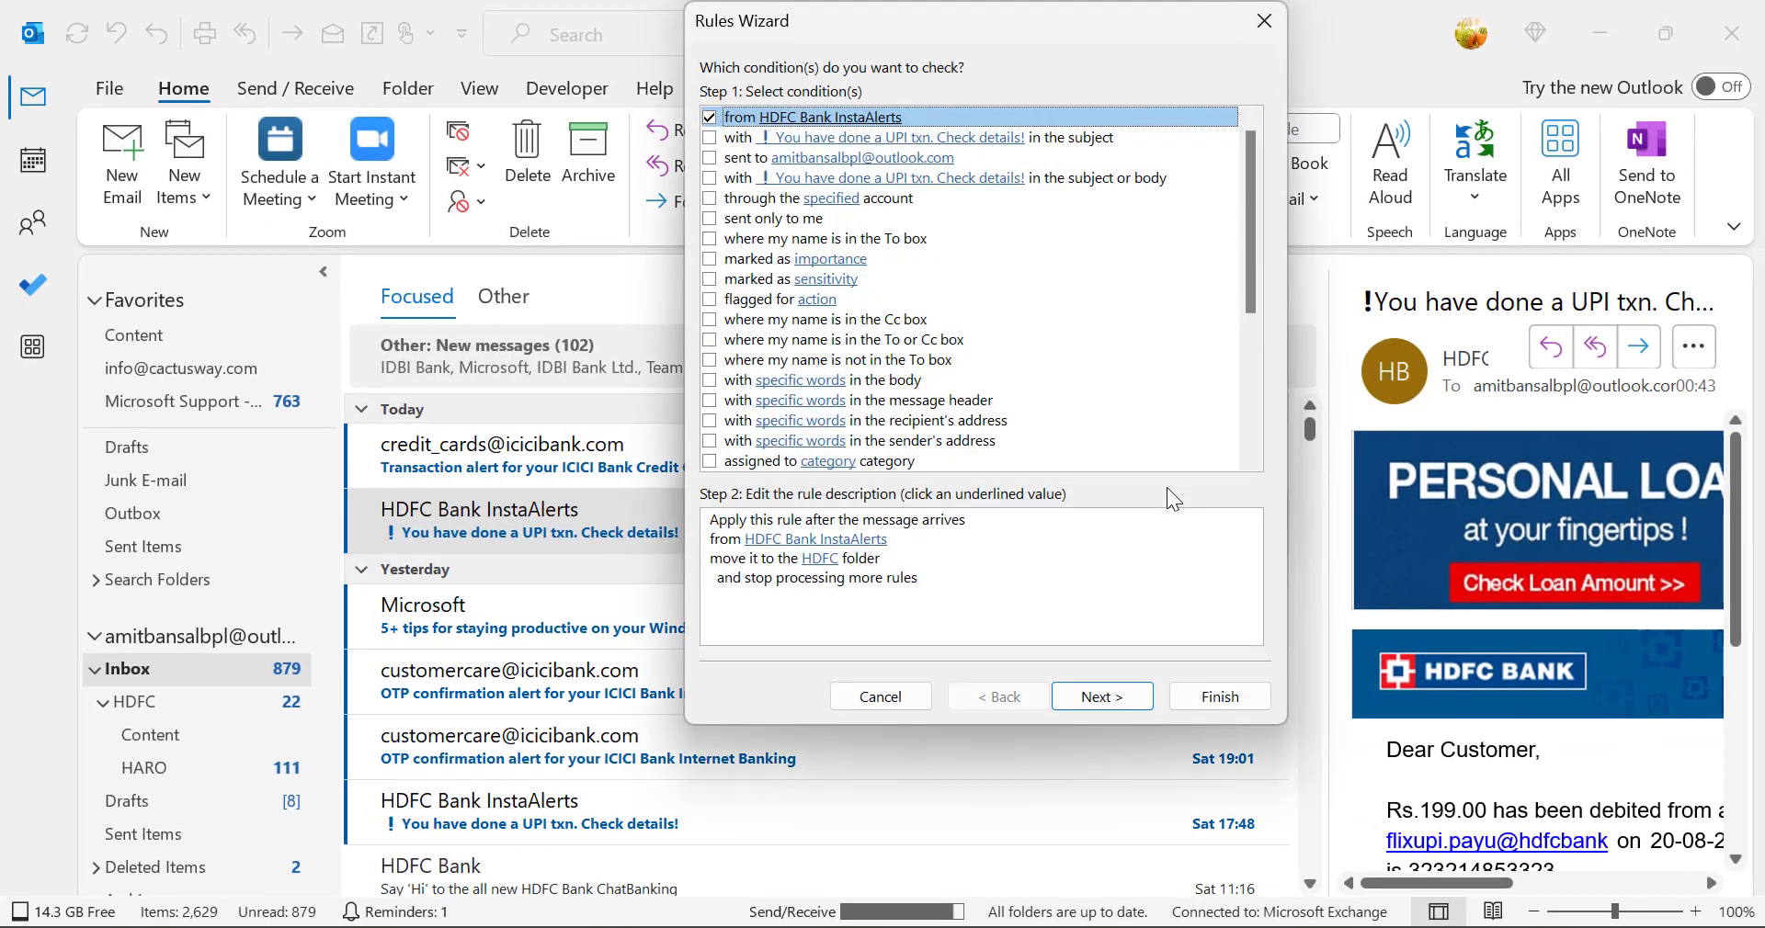
left_click_drag(925, 20, 462, 84)
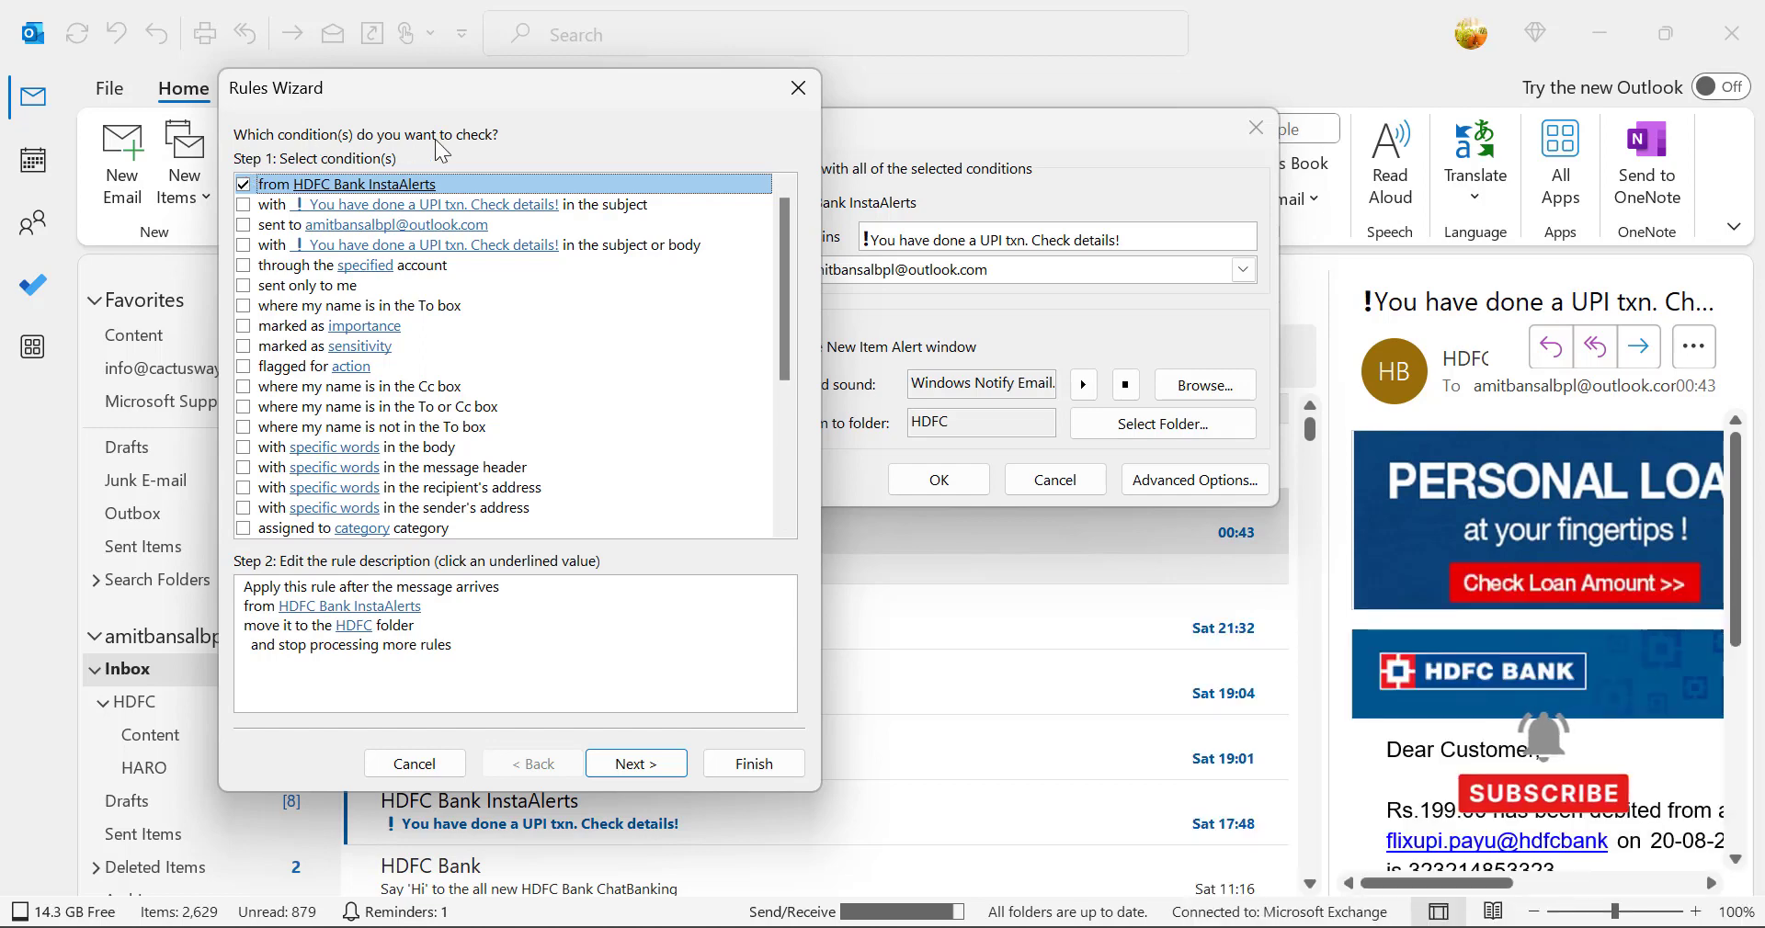
left_click(627, 766)
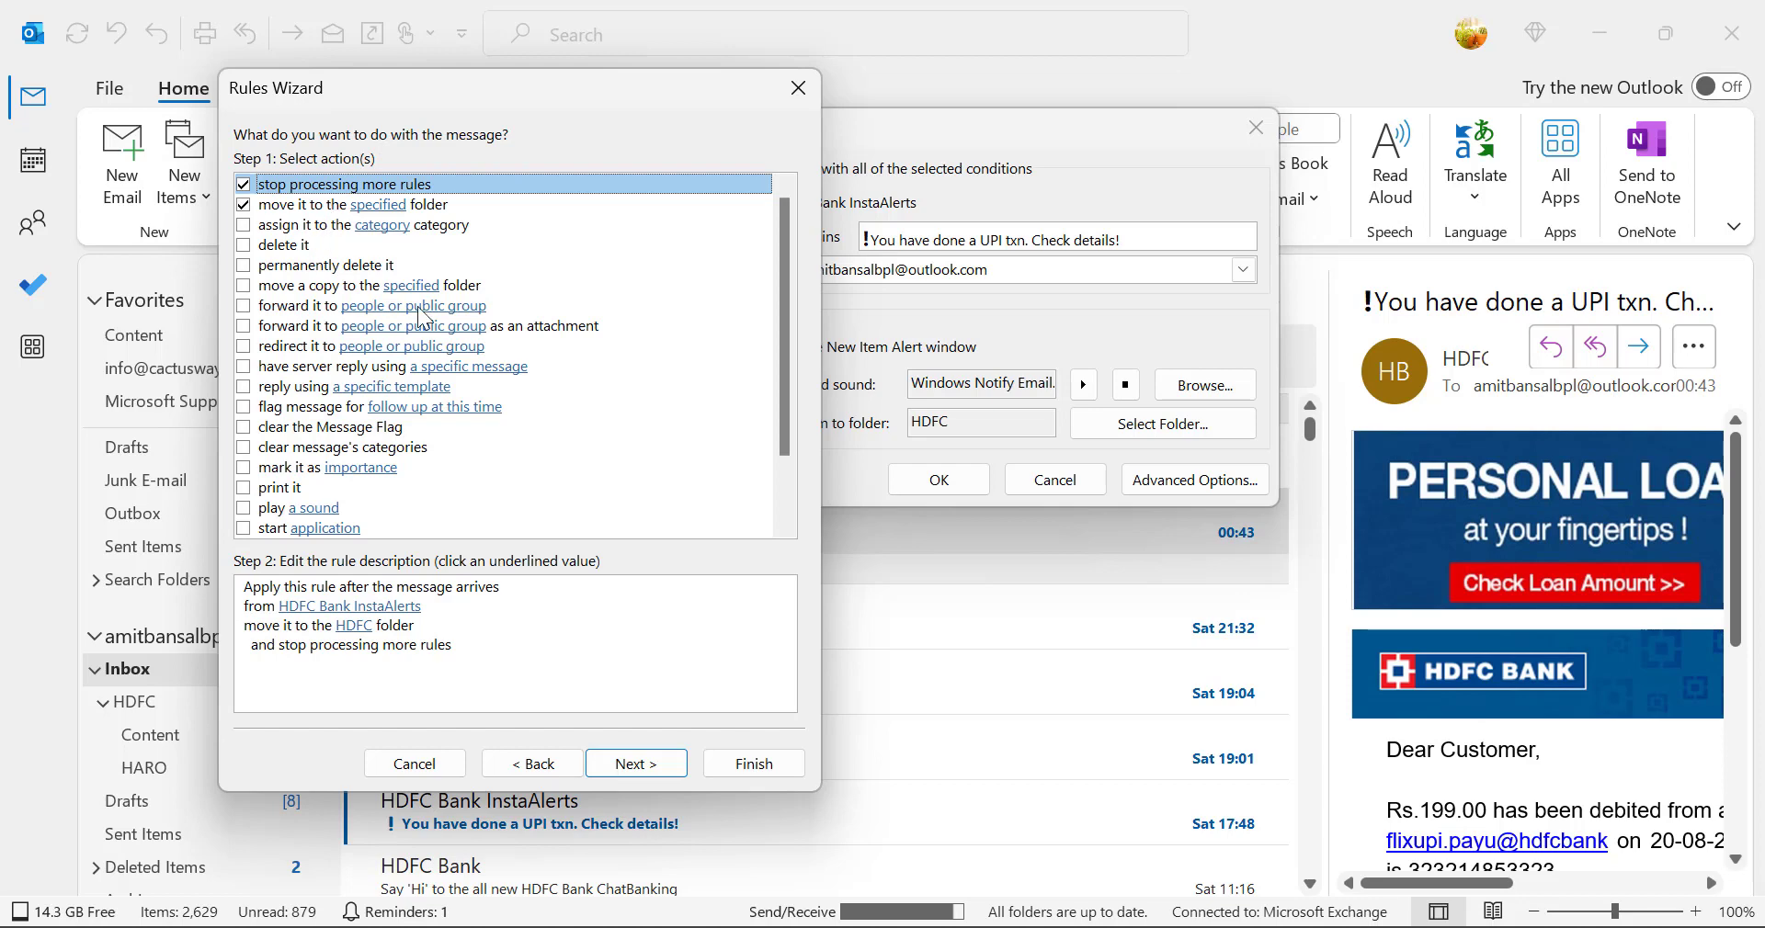
left_click(637, 766)
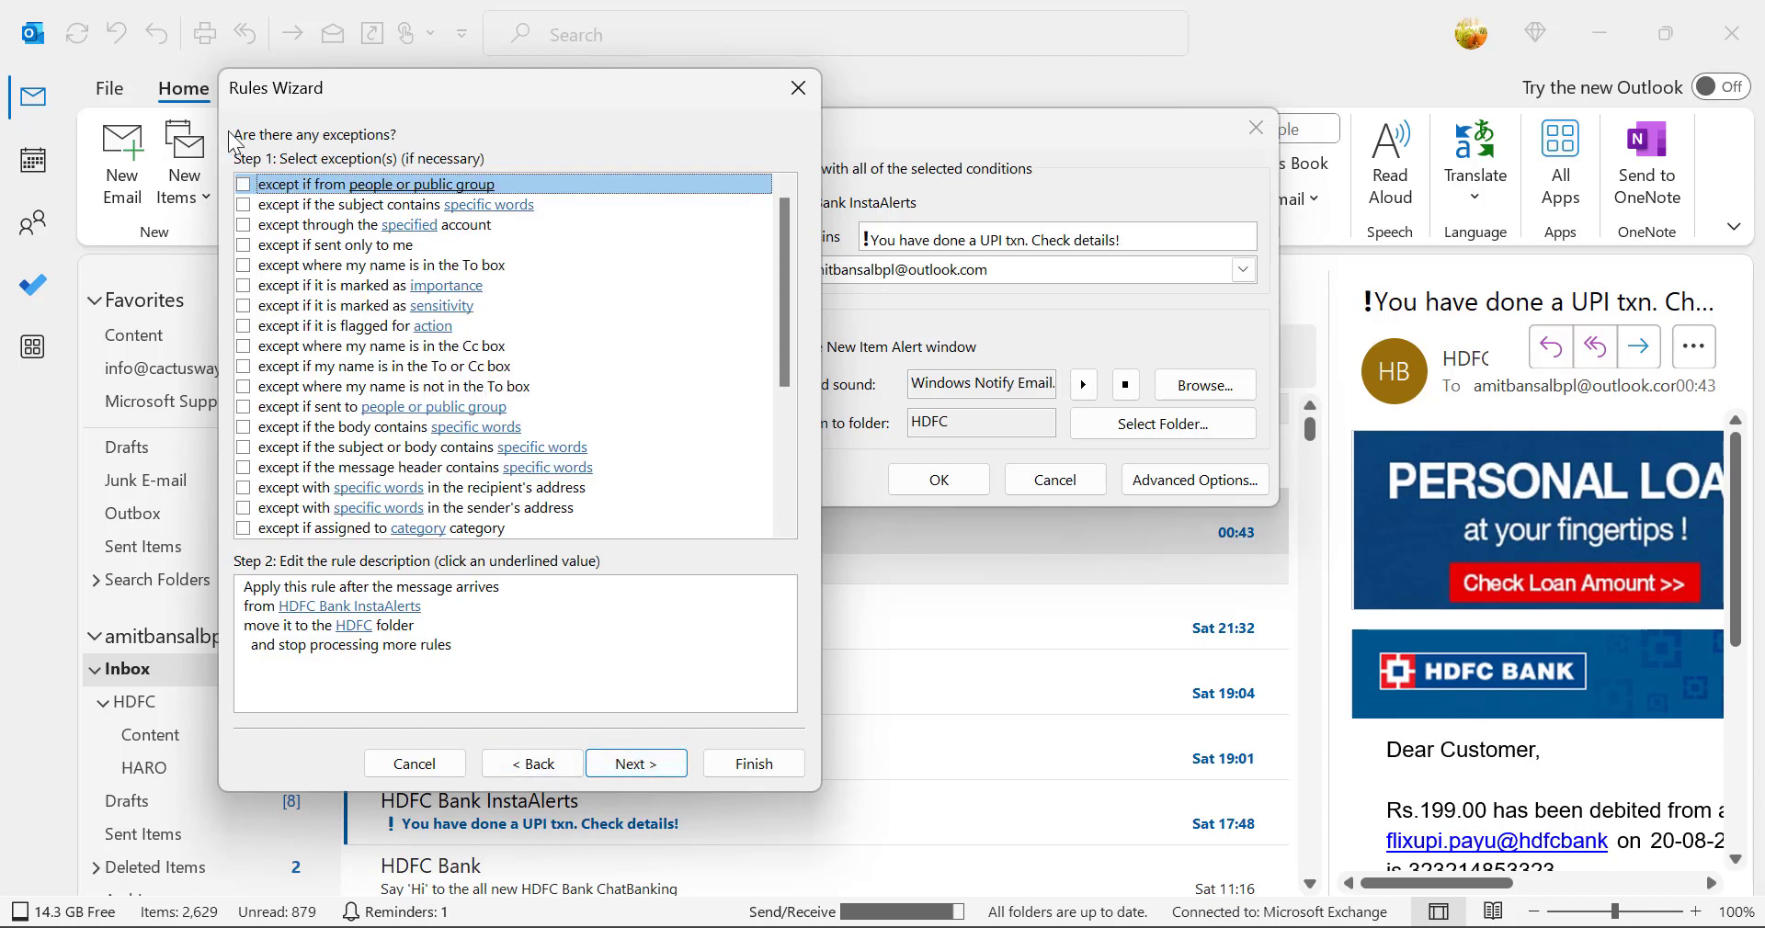
left_click(655, 767)
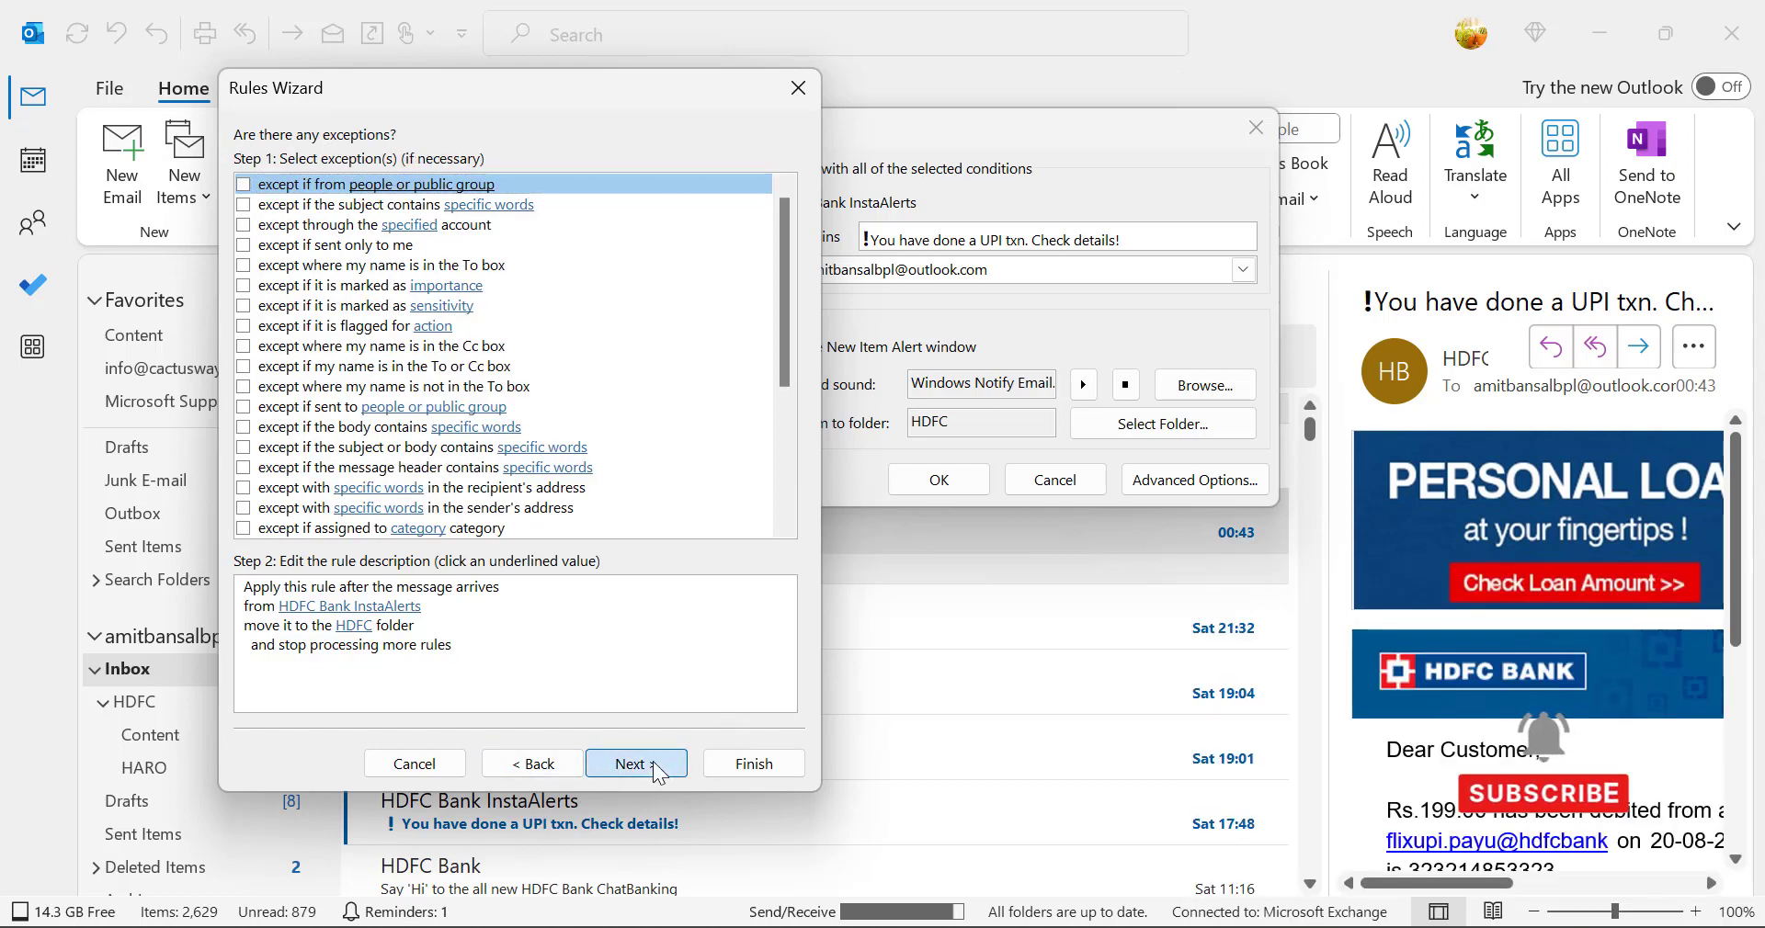
left_click(397, 565)
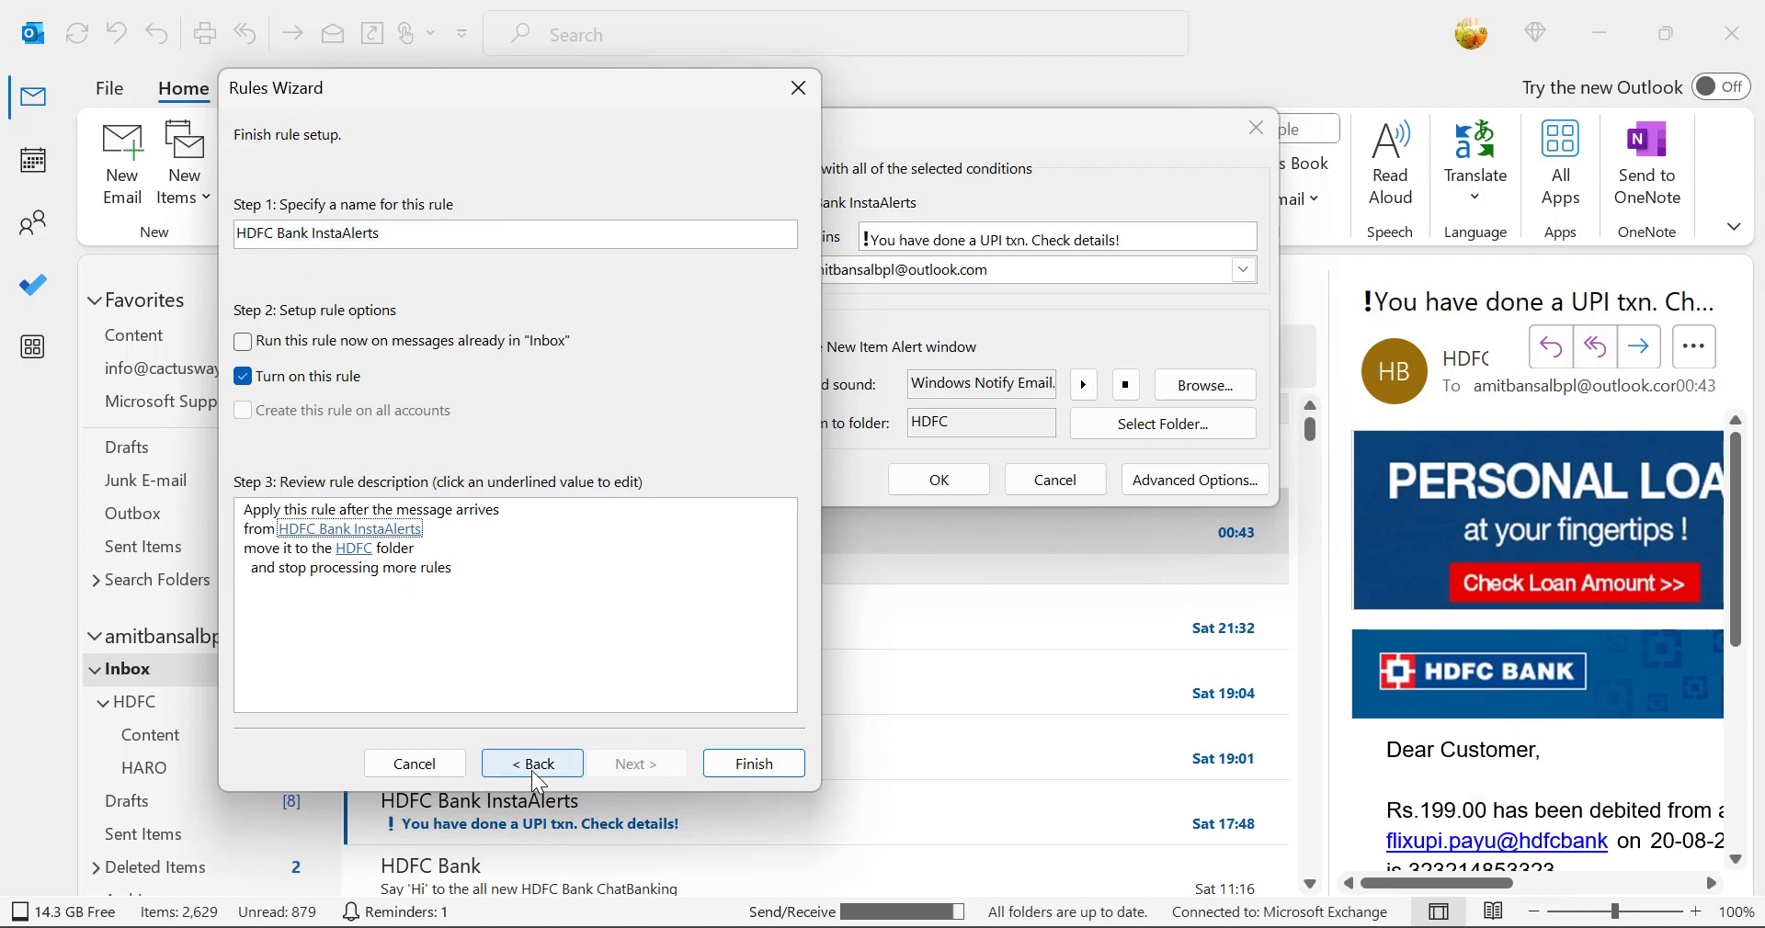
left_click(433, 765)
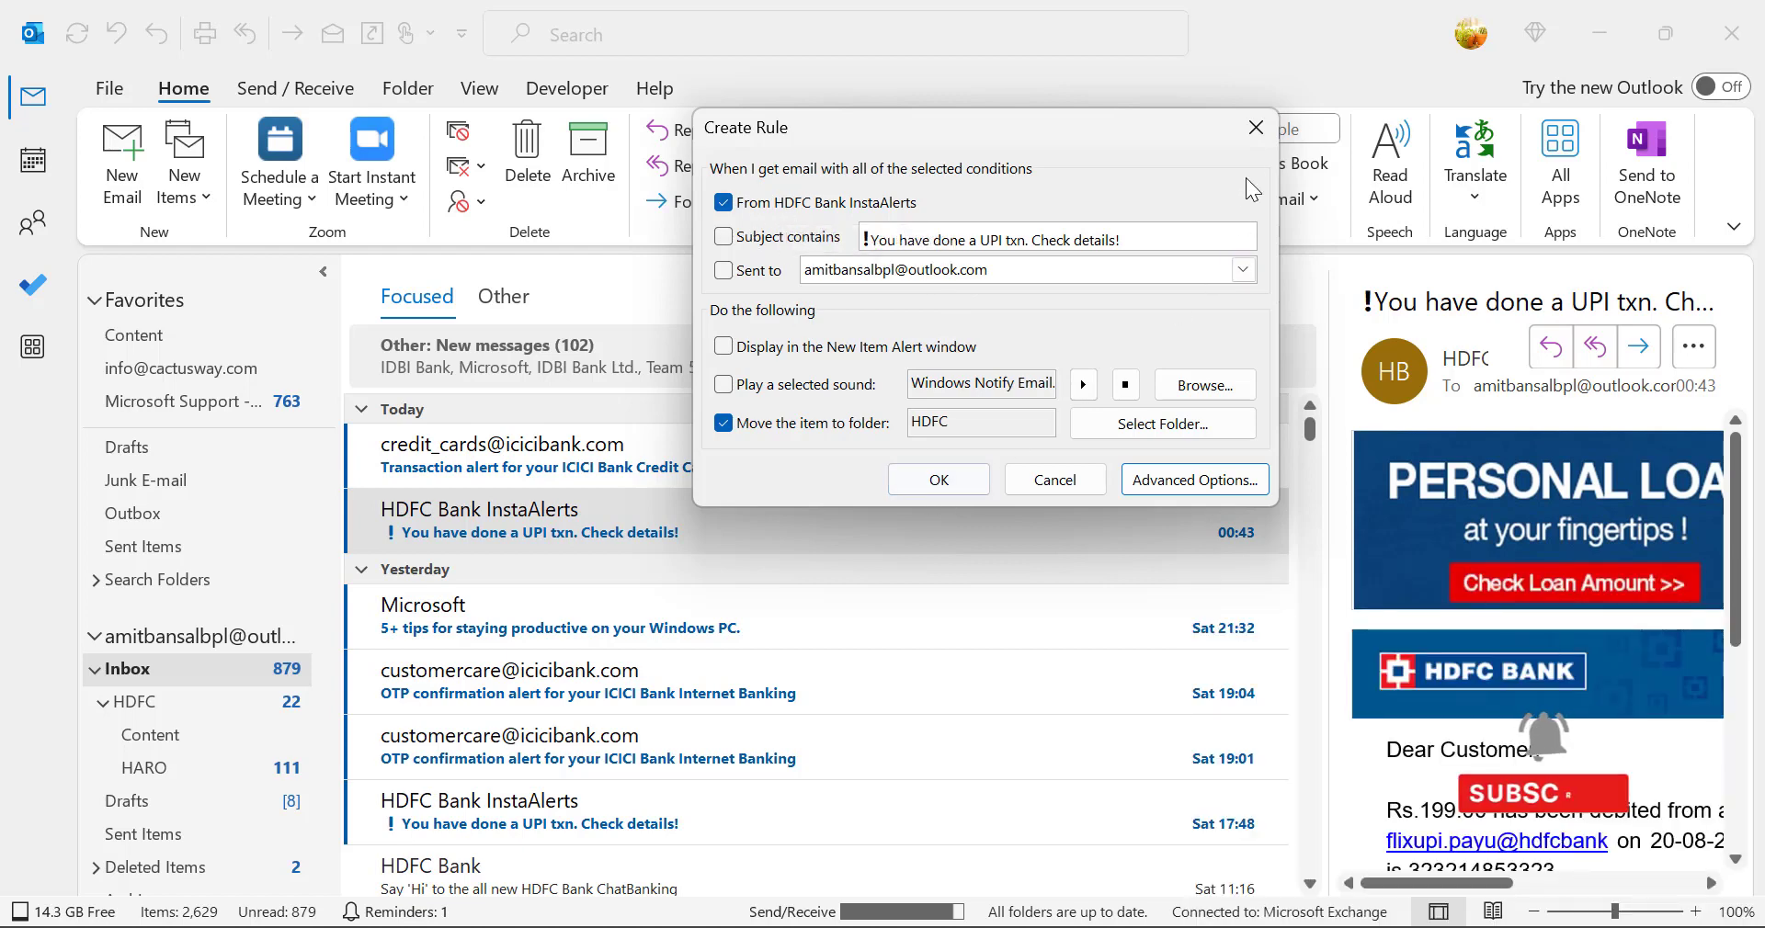
left_click(1256, 127)
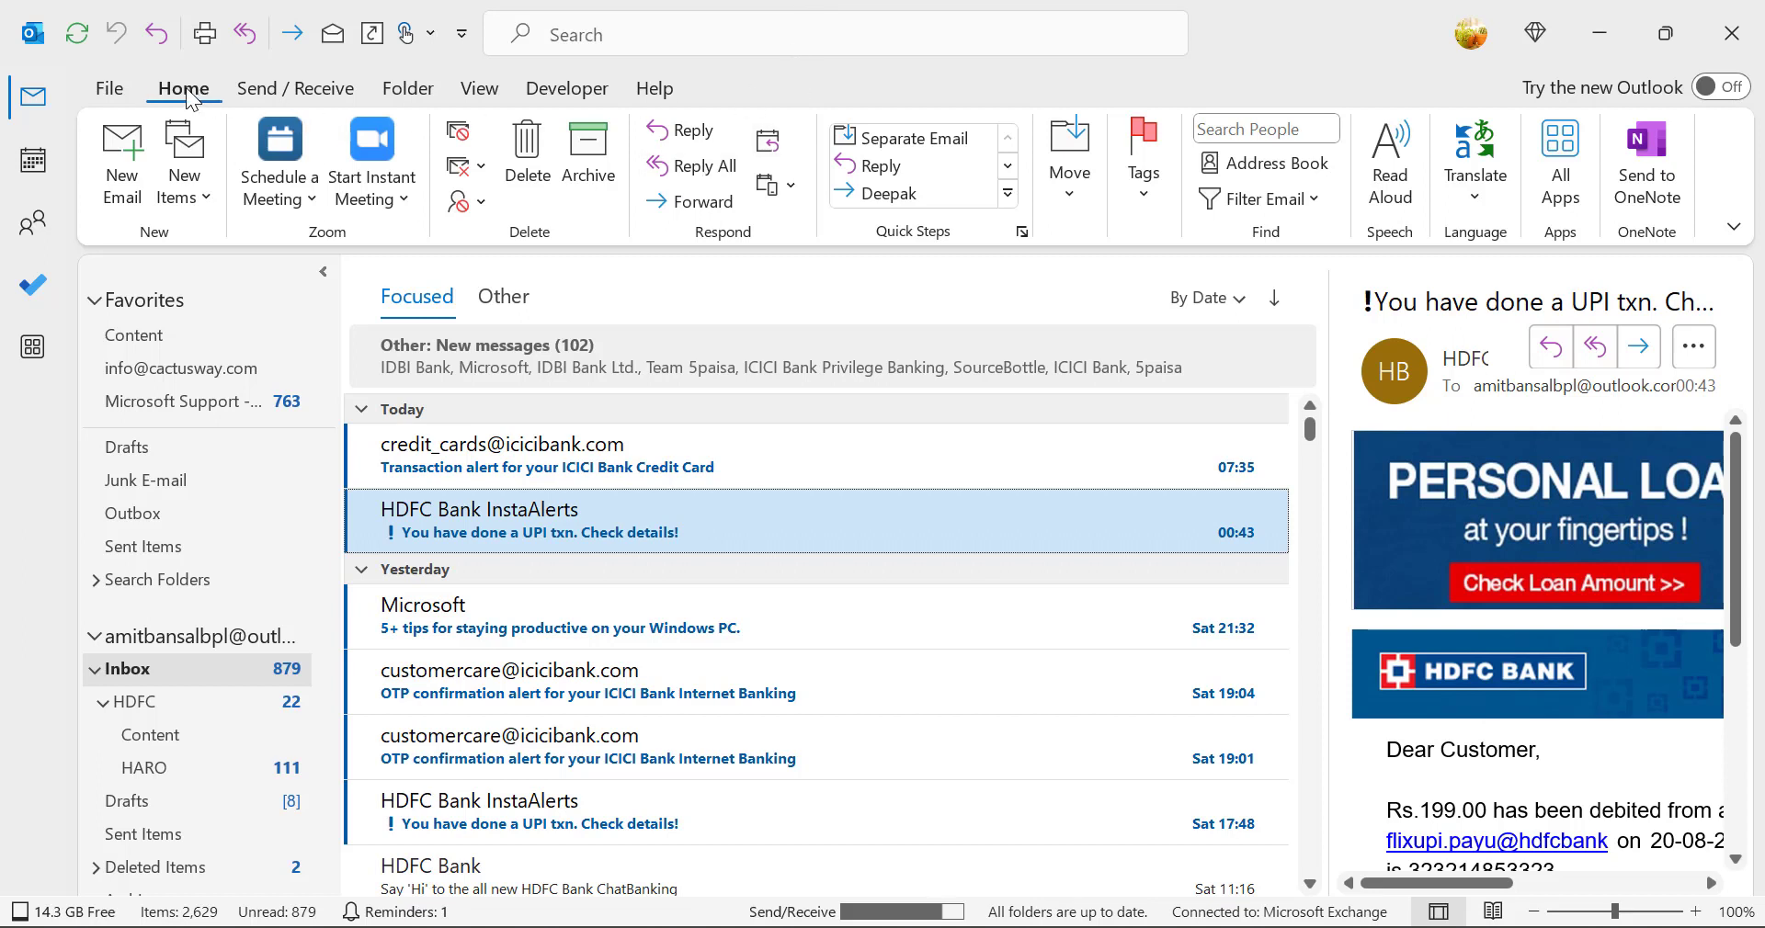
Step: Open the rules and alerts manager, keep the main Outlook account's inbox as the target folder, and start a new rule
left_click(1079, 201)
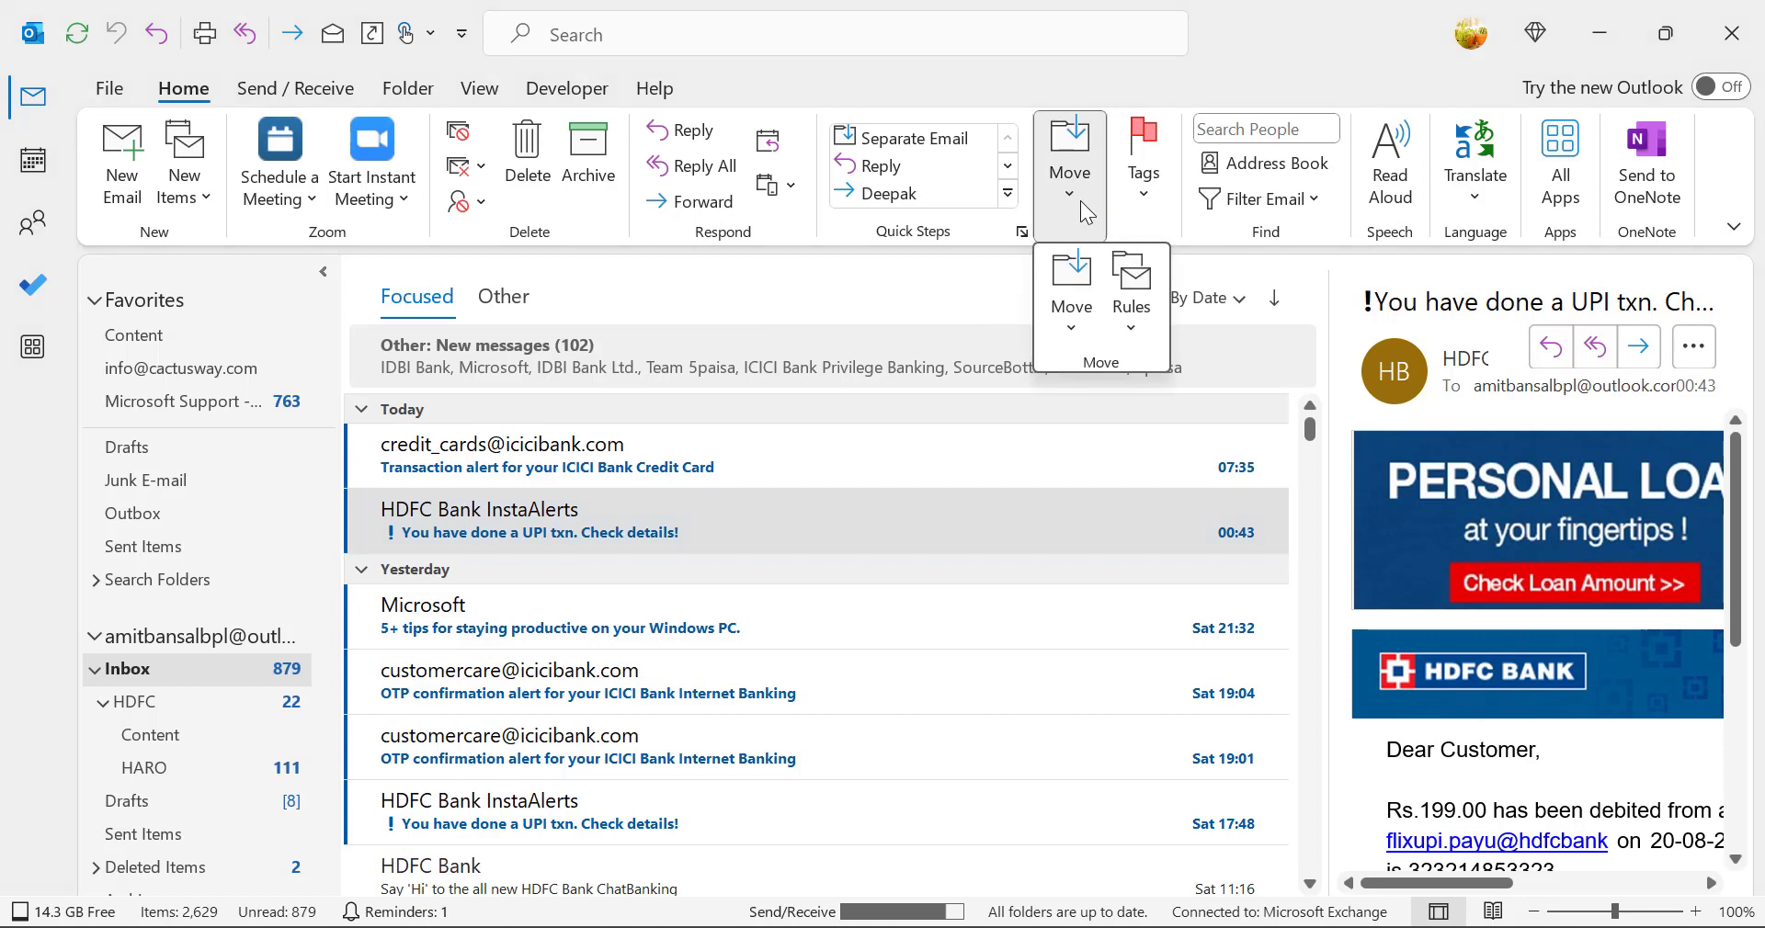
left_click(1139, 313)
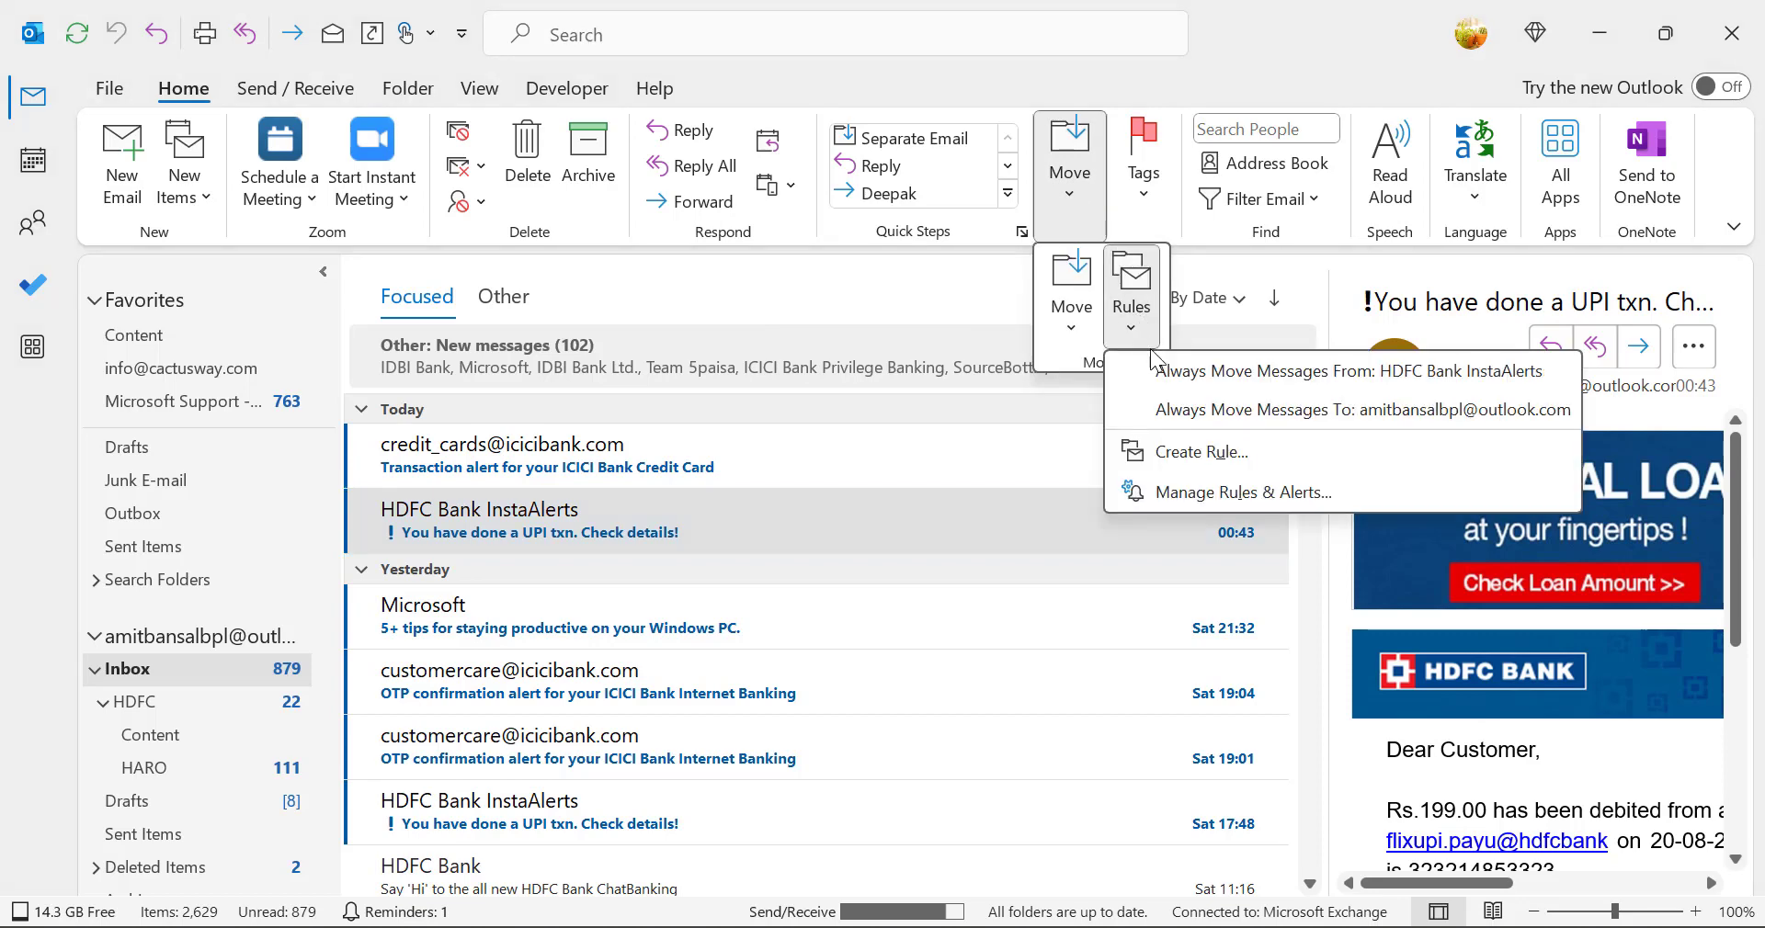
left_click(1187, 498)
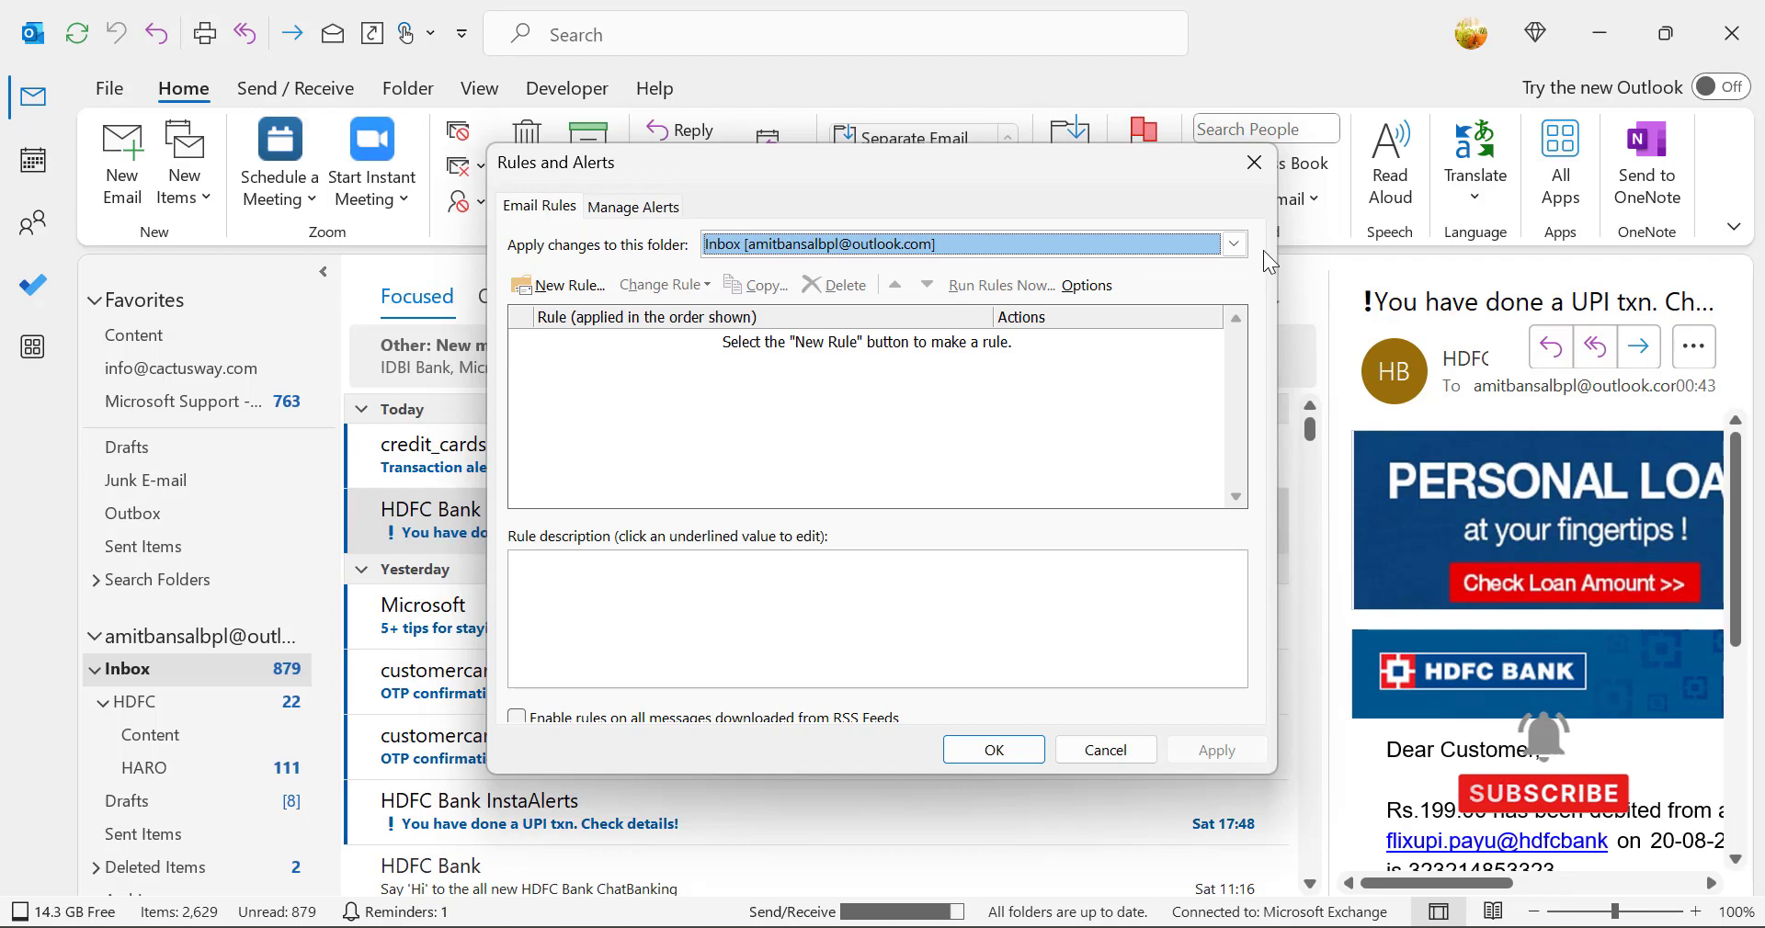
left_click(1234, 243)
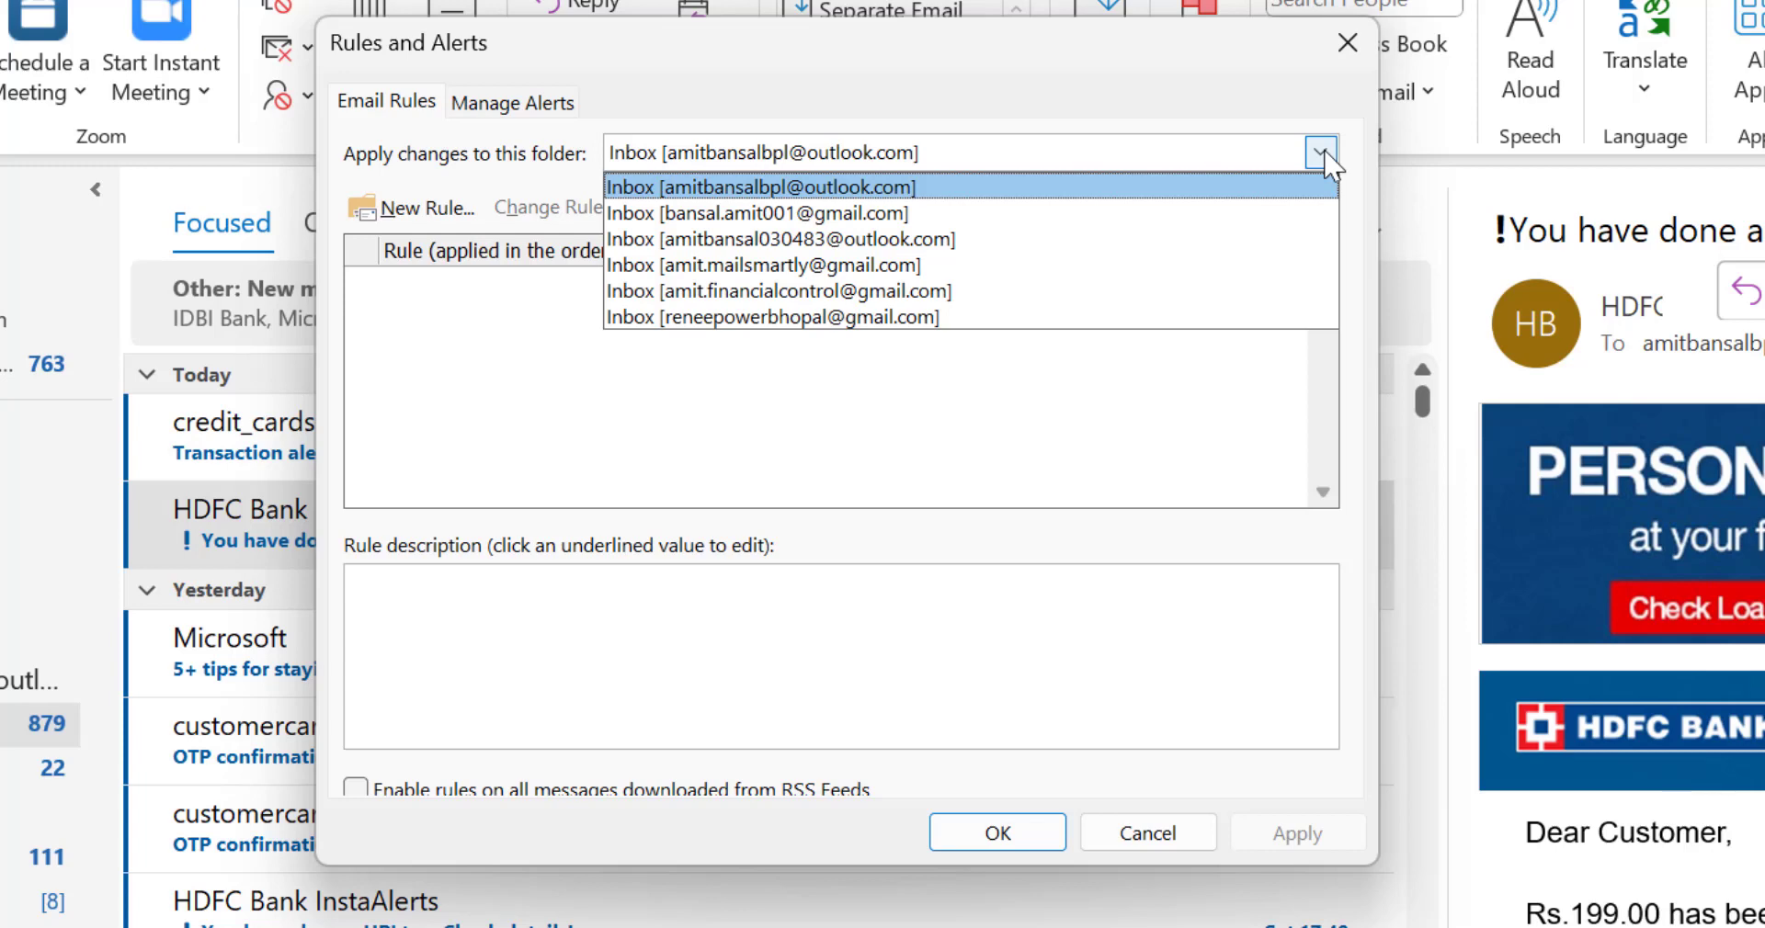
left_click(947, 187)
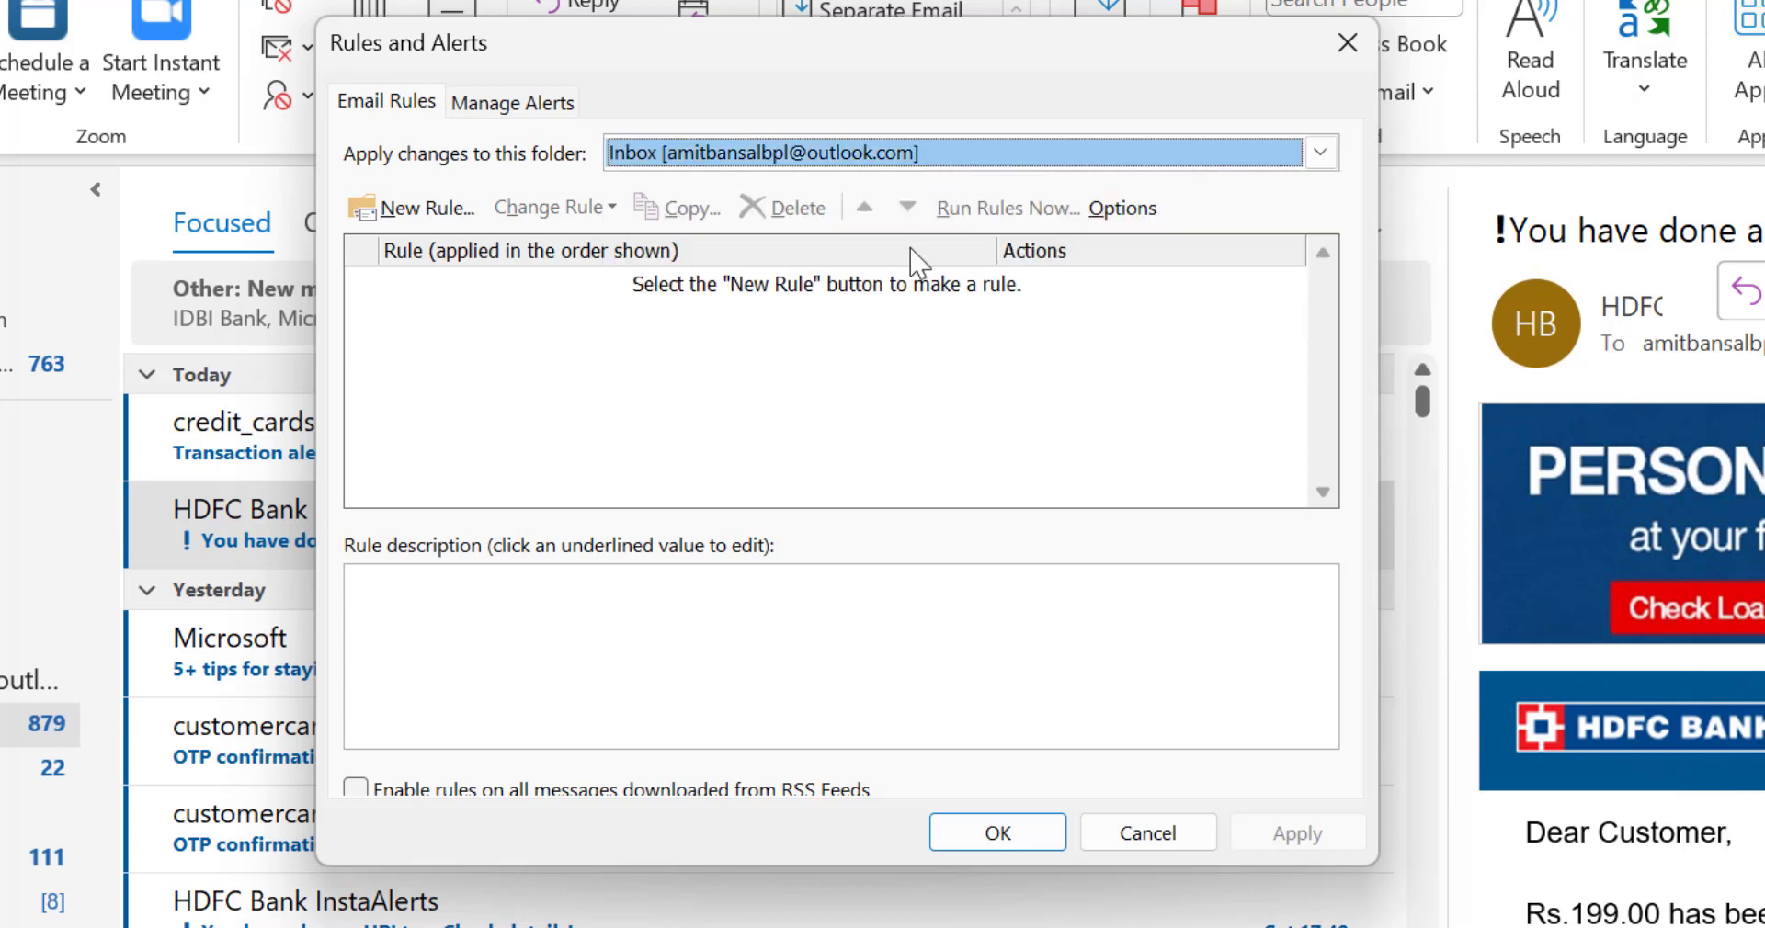
left_click(846, 380)
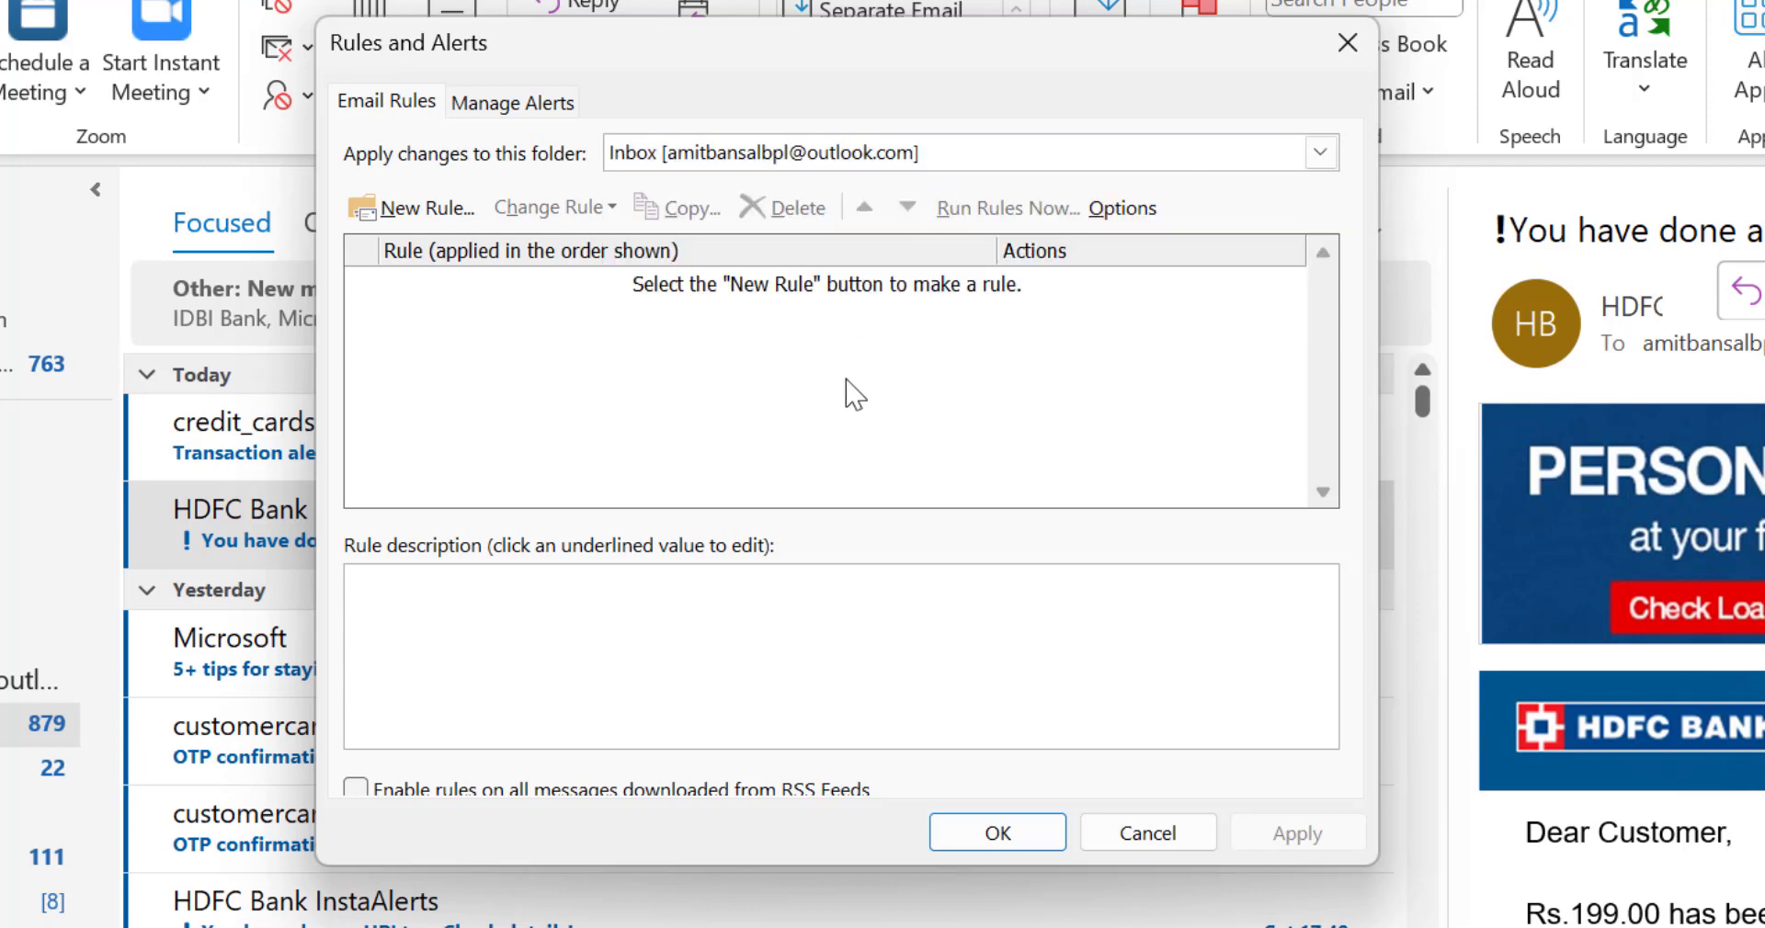
left_click(390, 224)
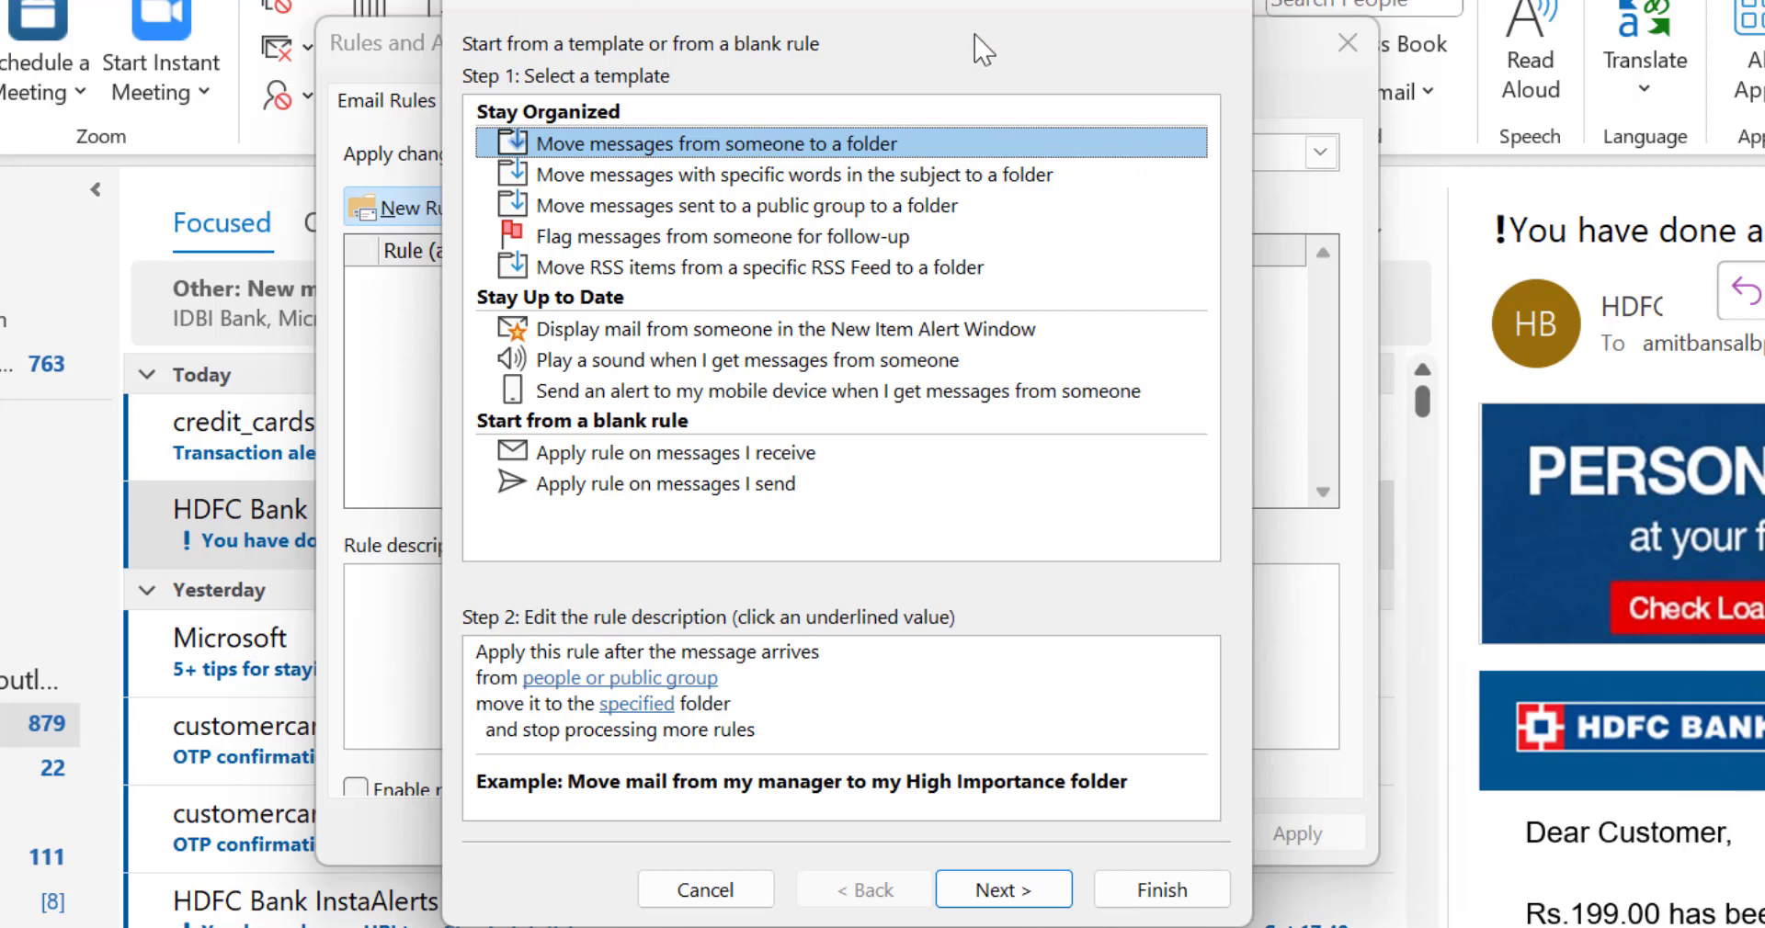
left_click_drag(768, 3, 729, 8)
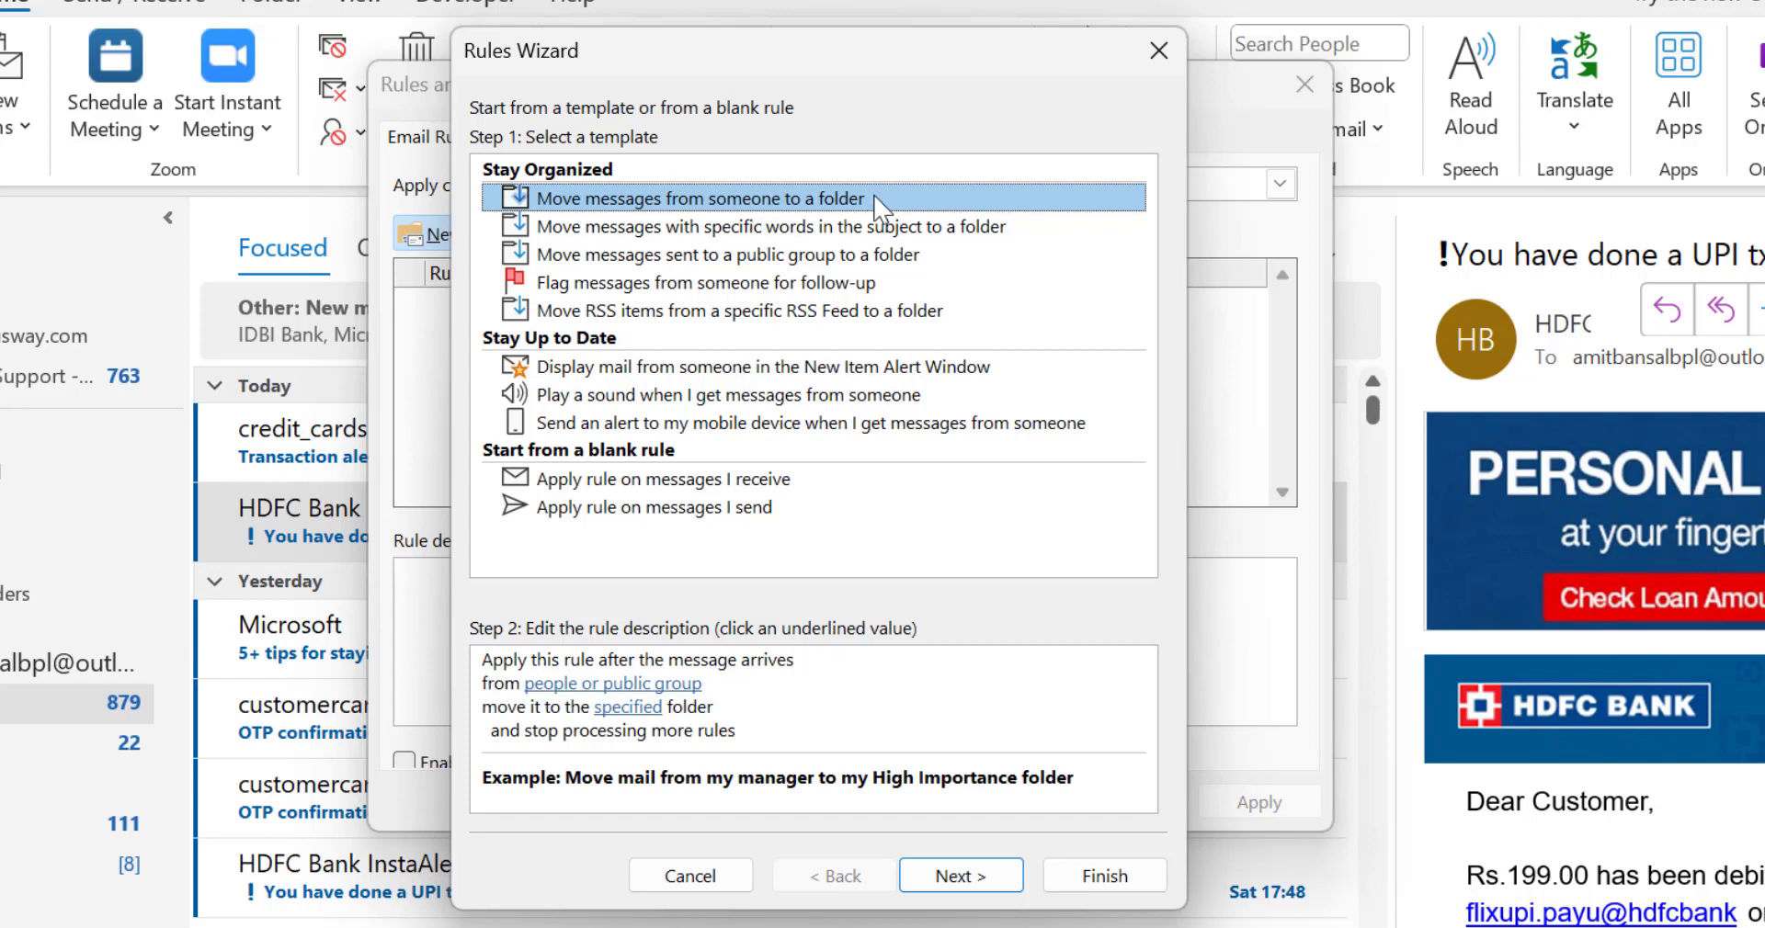
Step: Examine the descriptions of the remaining organizing, alerting and blank rule templates, from specific subject words through messages I send
left_click(671, 232)
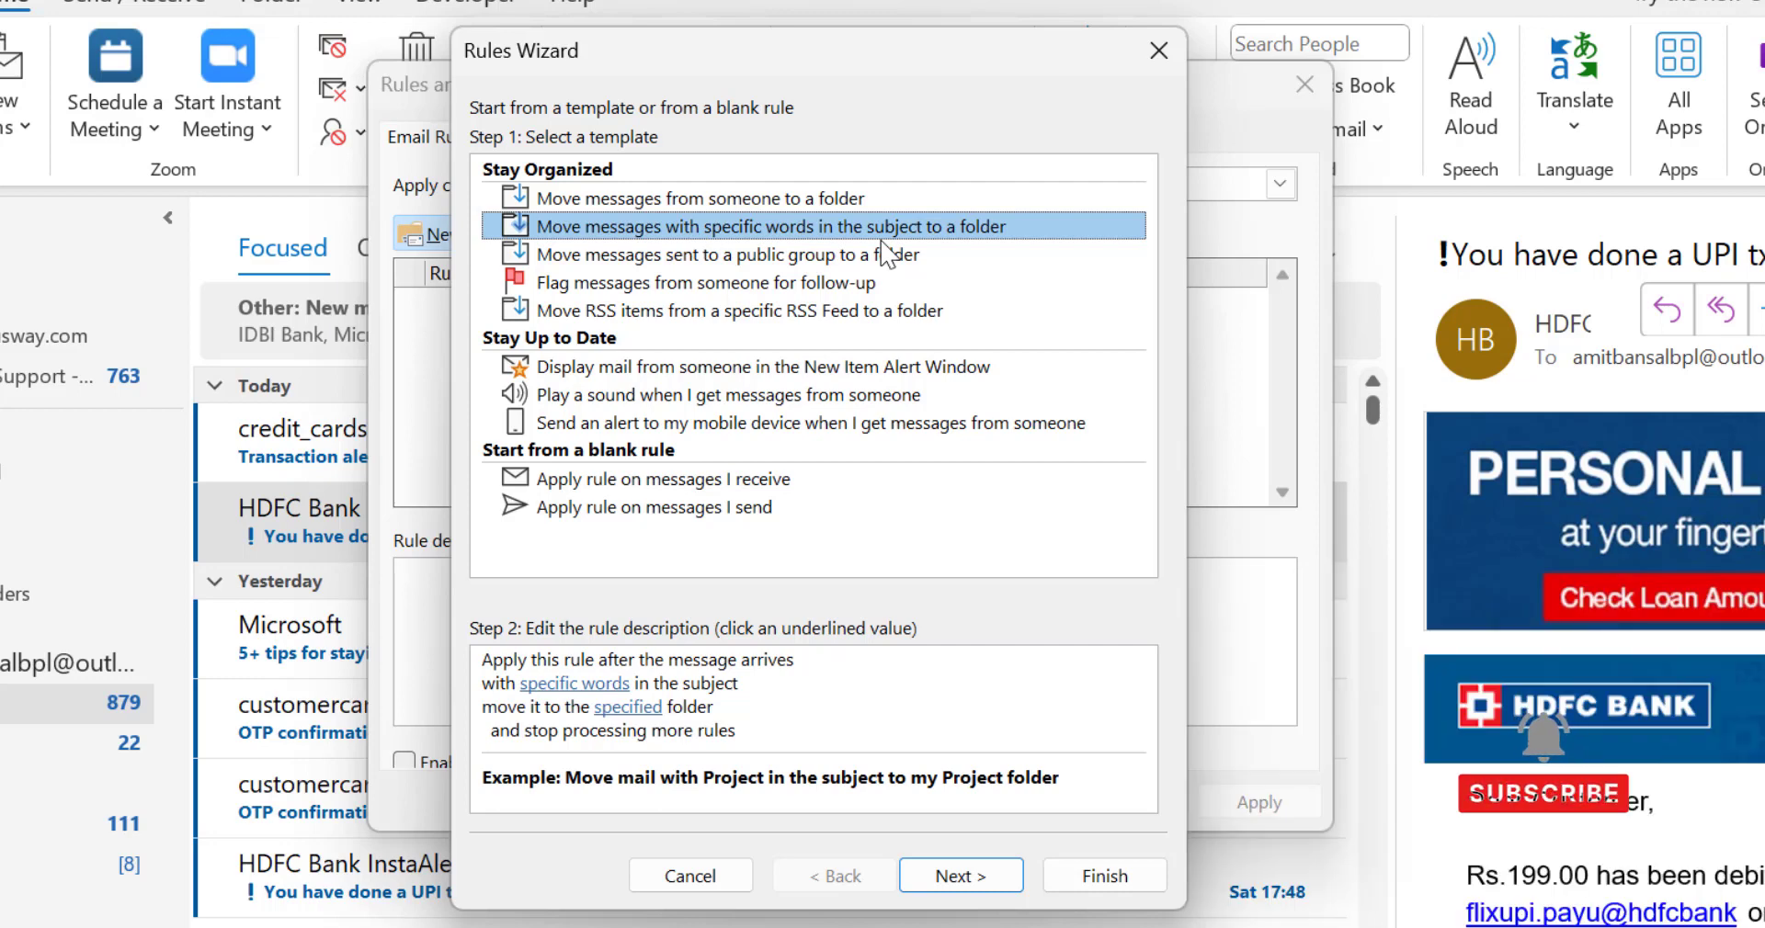
left_click(581, 261)
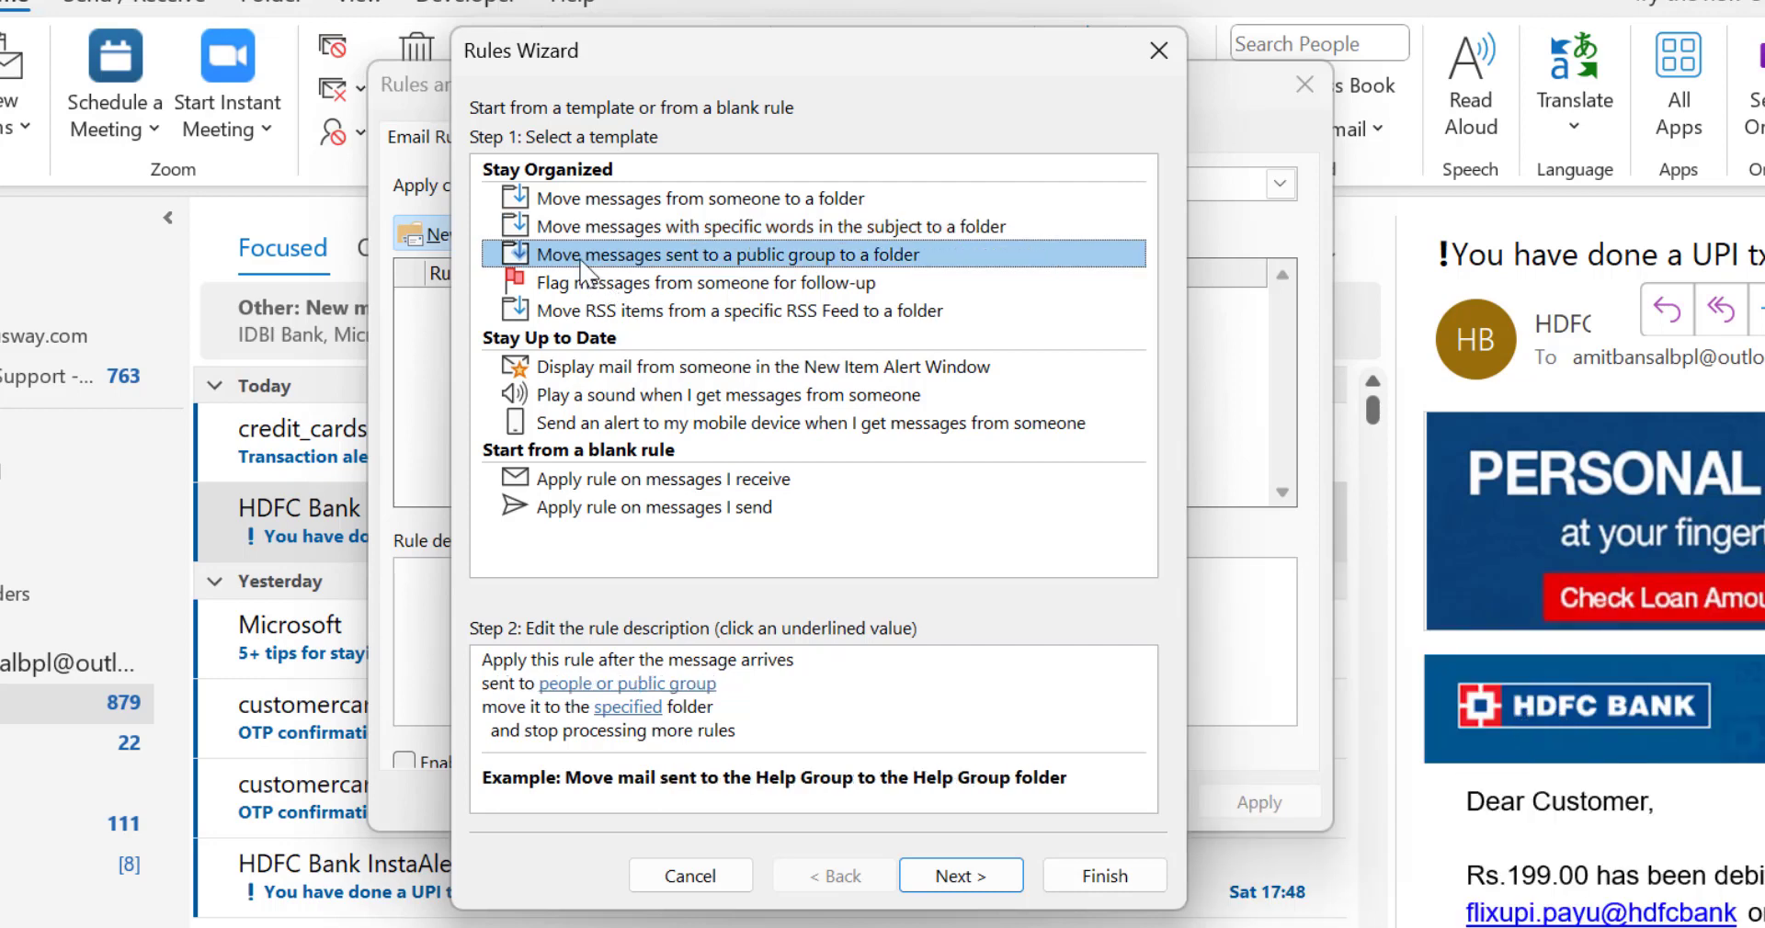
left_click(585, 286)
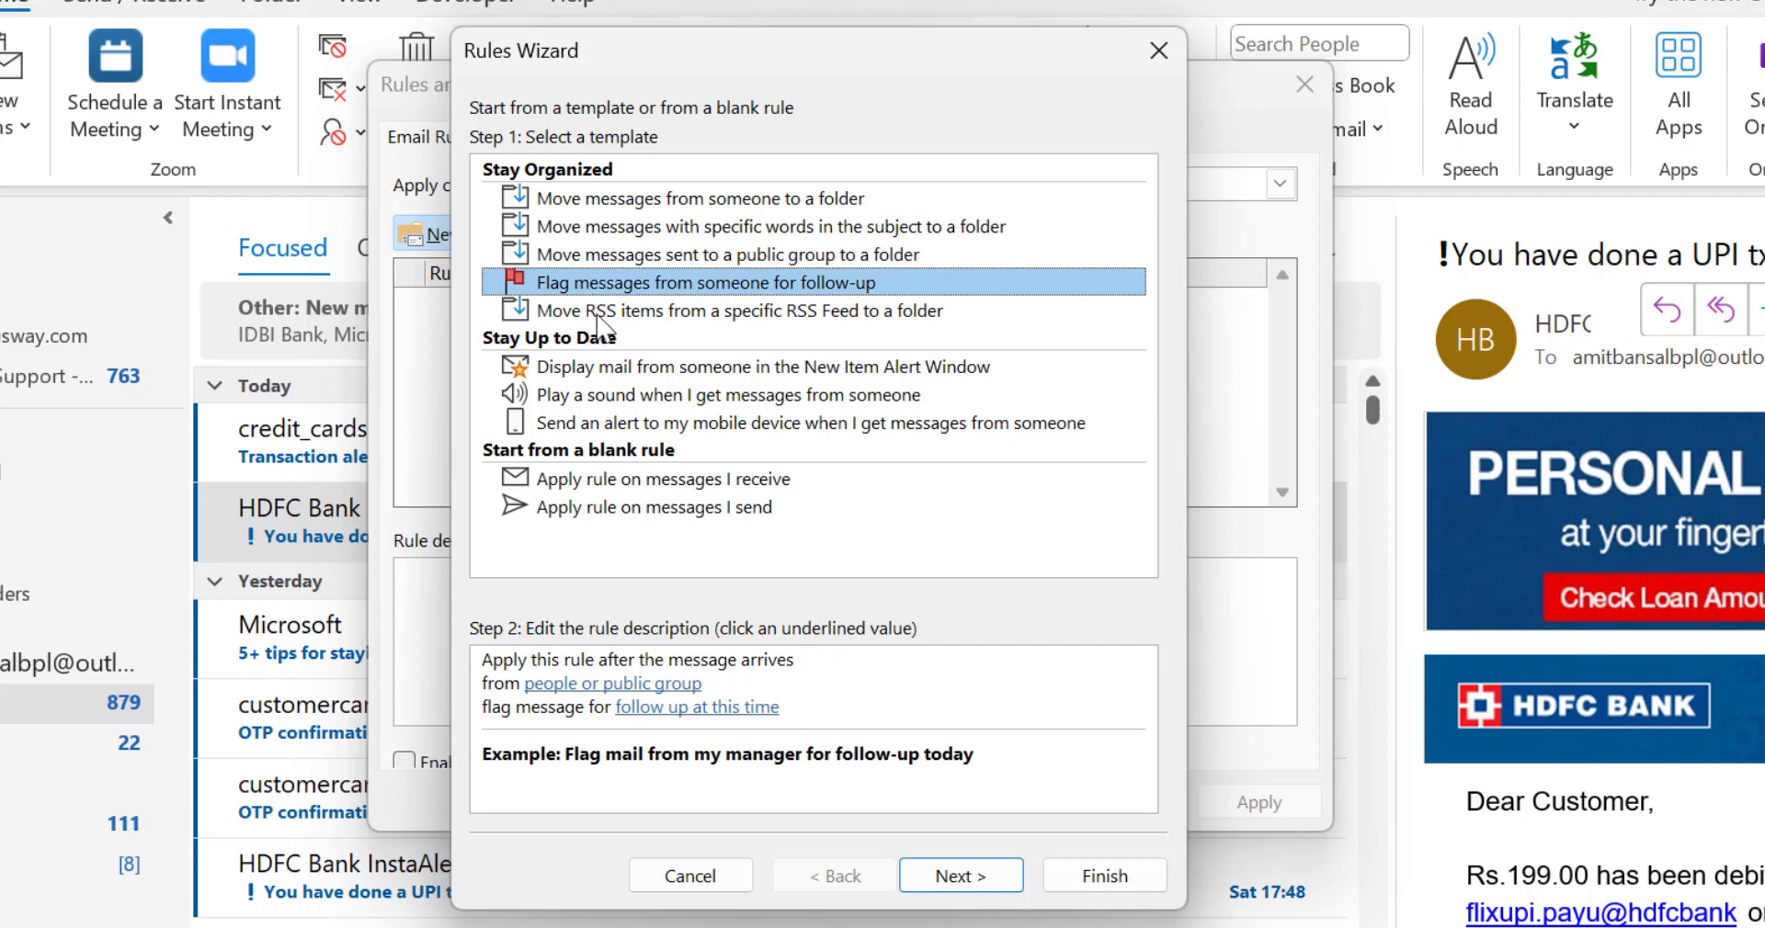
left_click(652, 314)
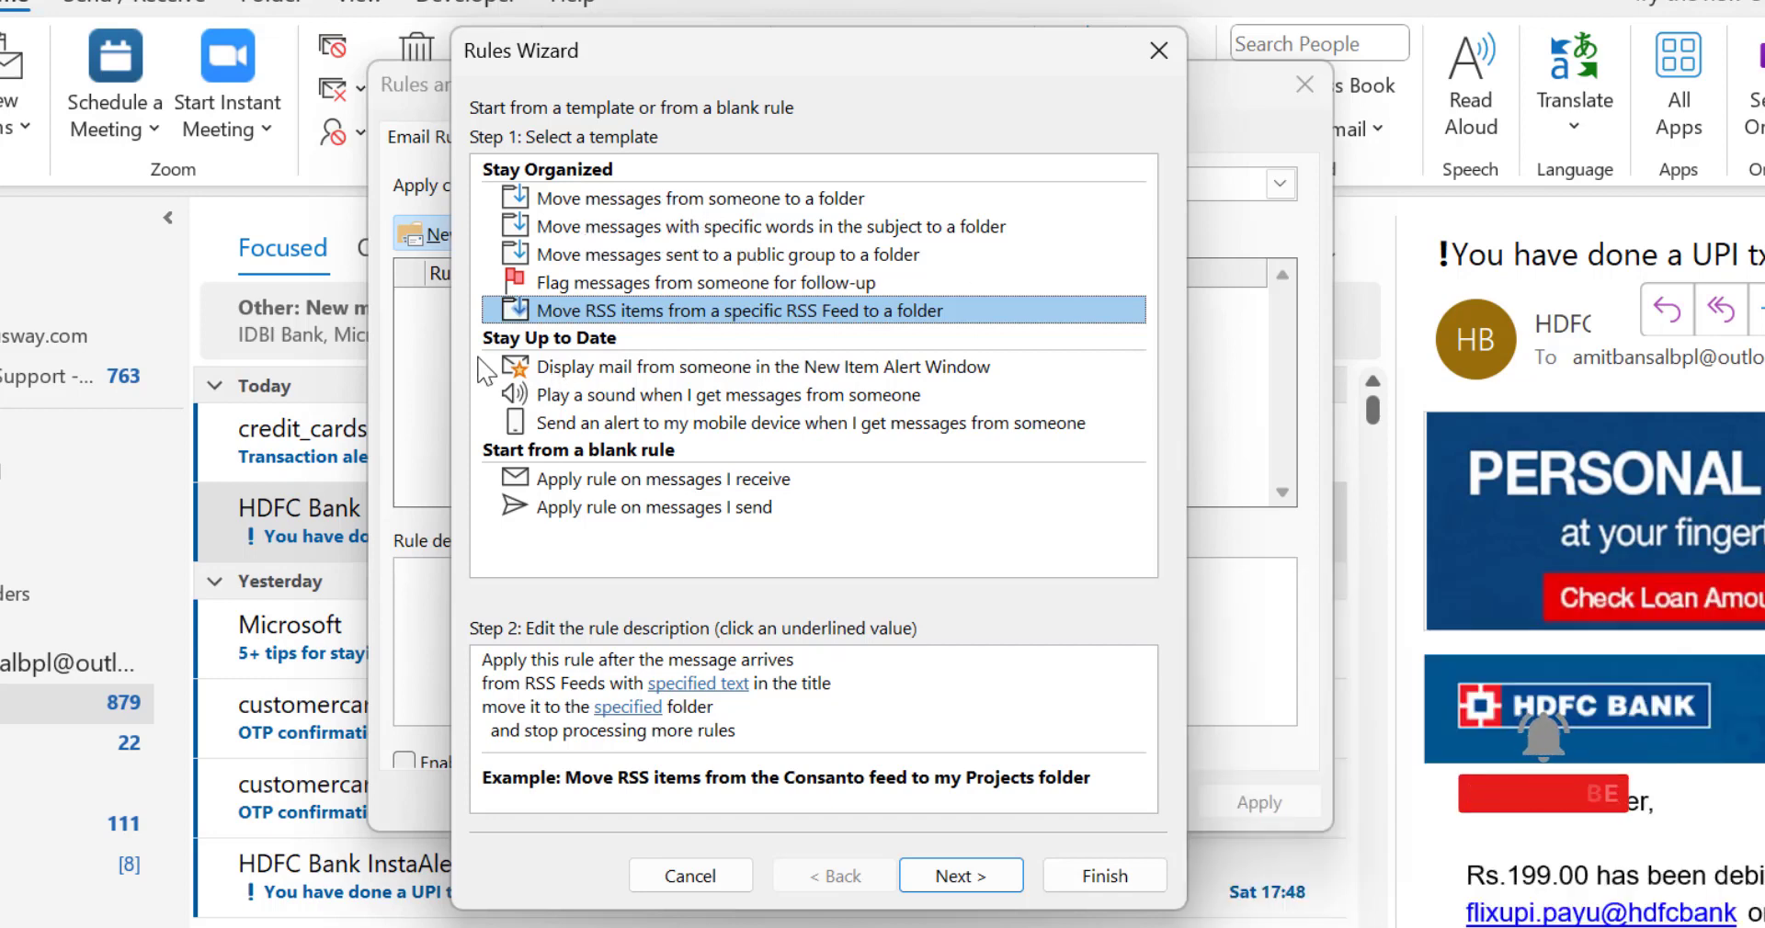
left_click(618, 366)
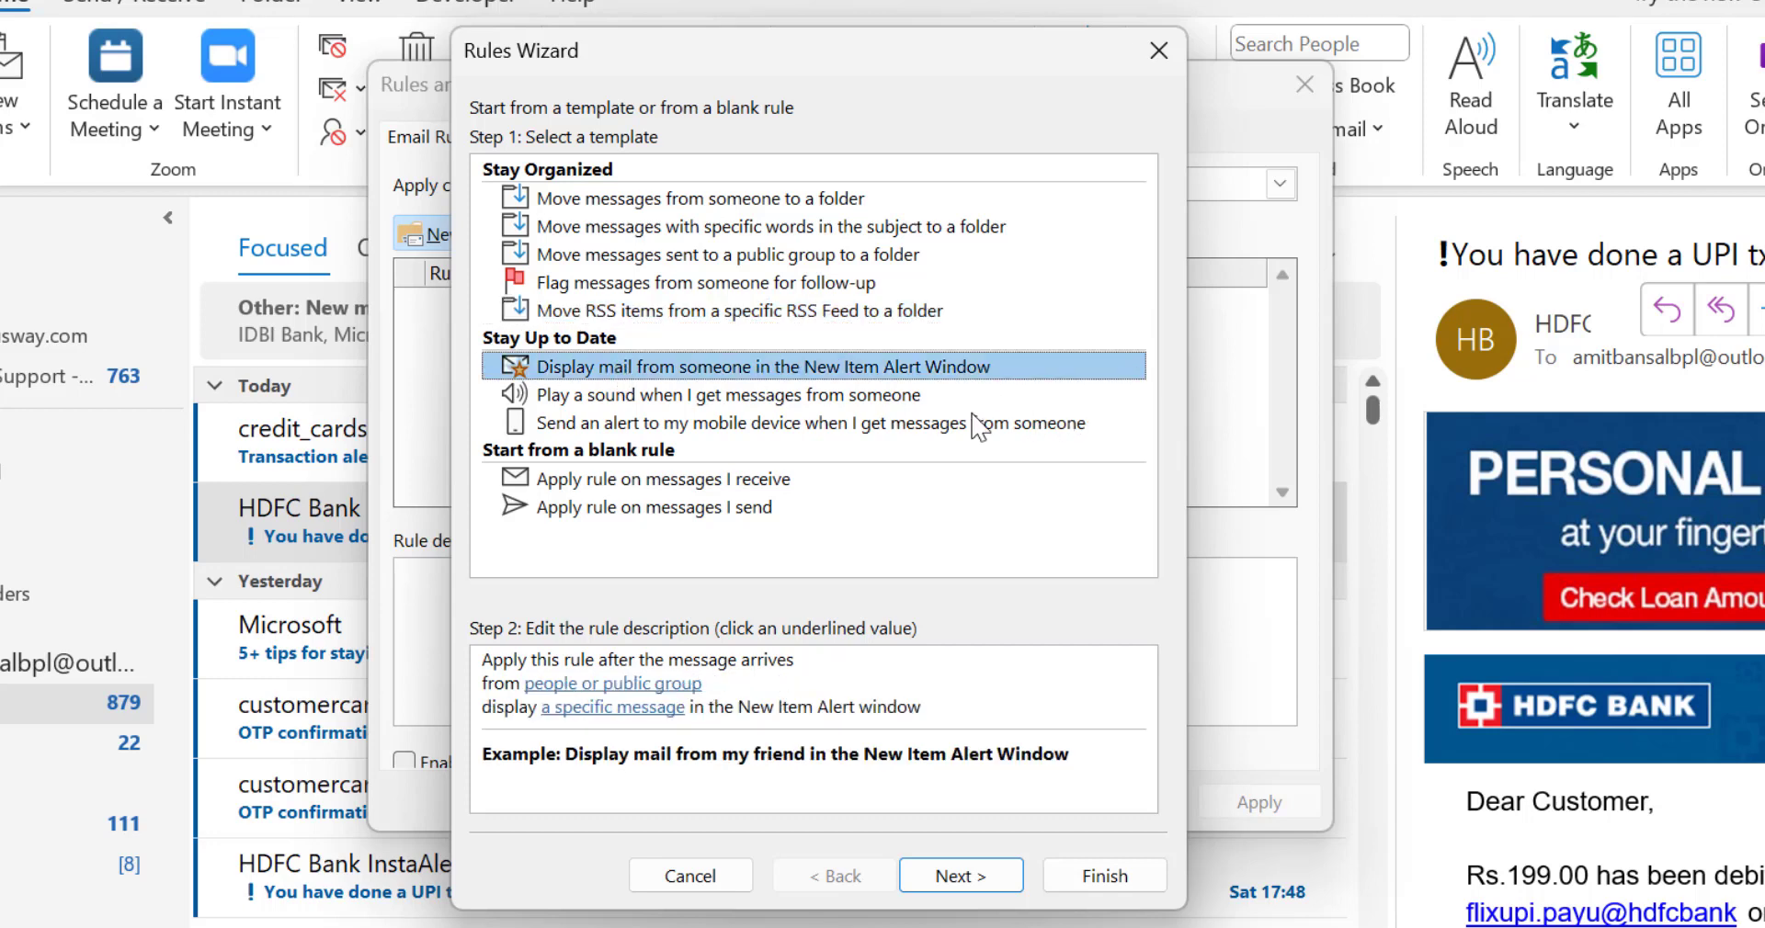
left_click(636, 398)
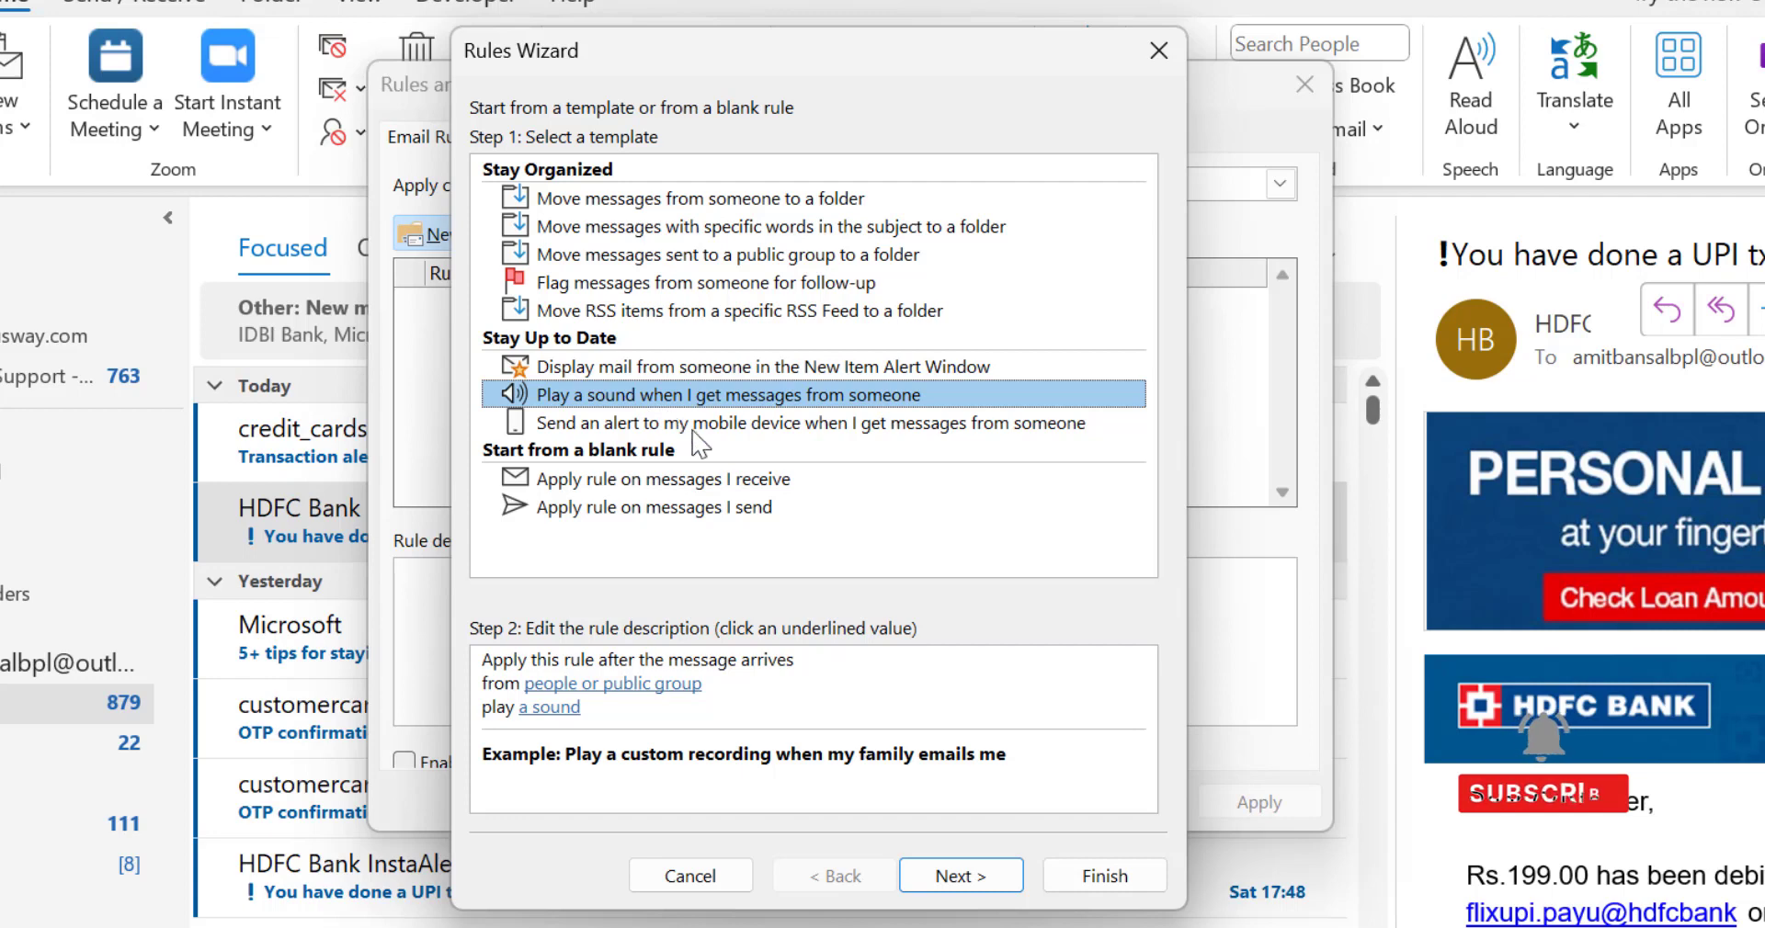
left_click(691, 425)
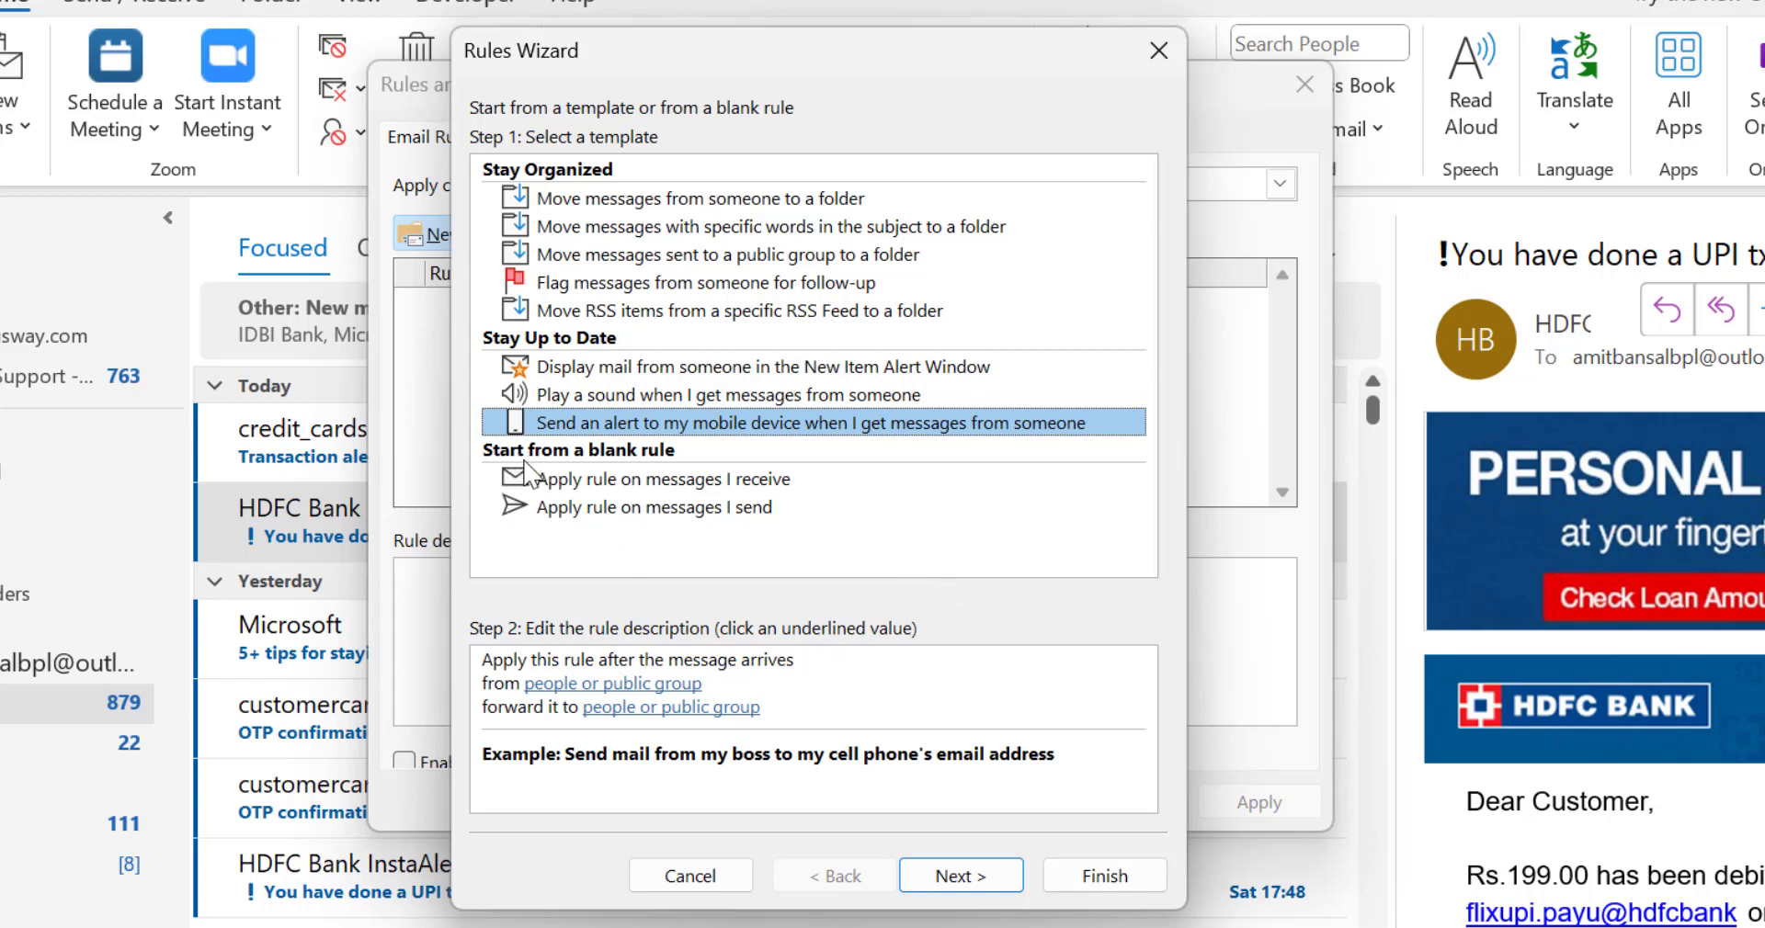
left_click(676, 476)
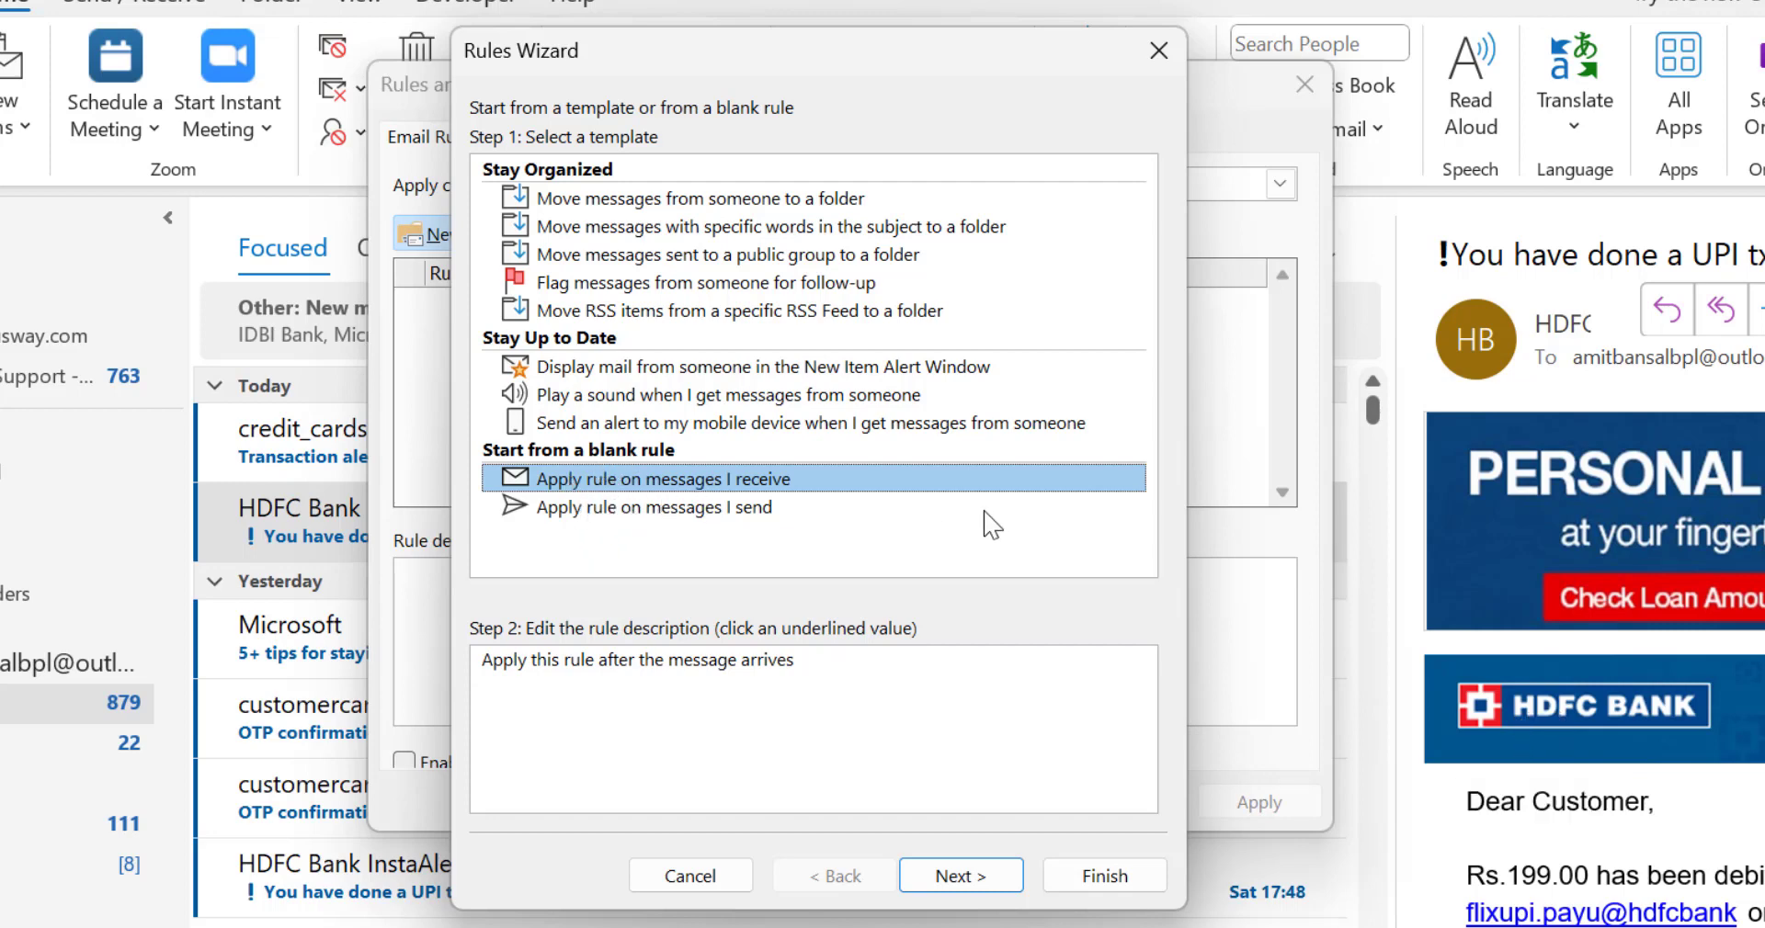
left_click(621, 509)
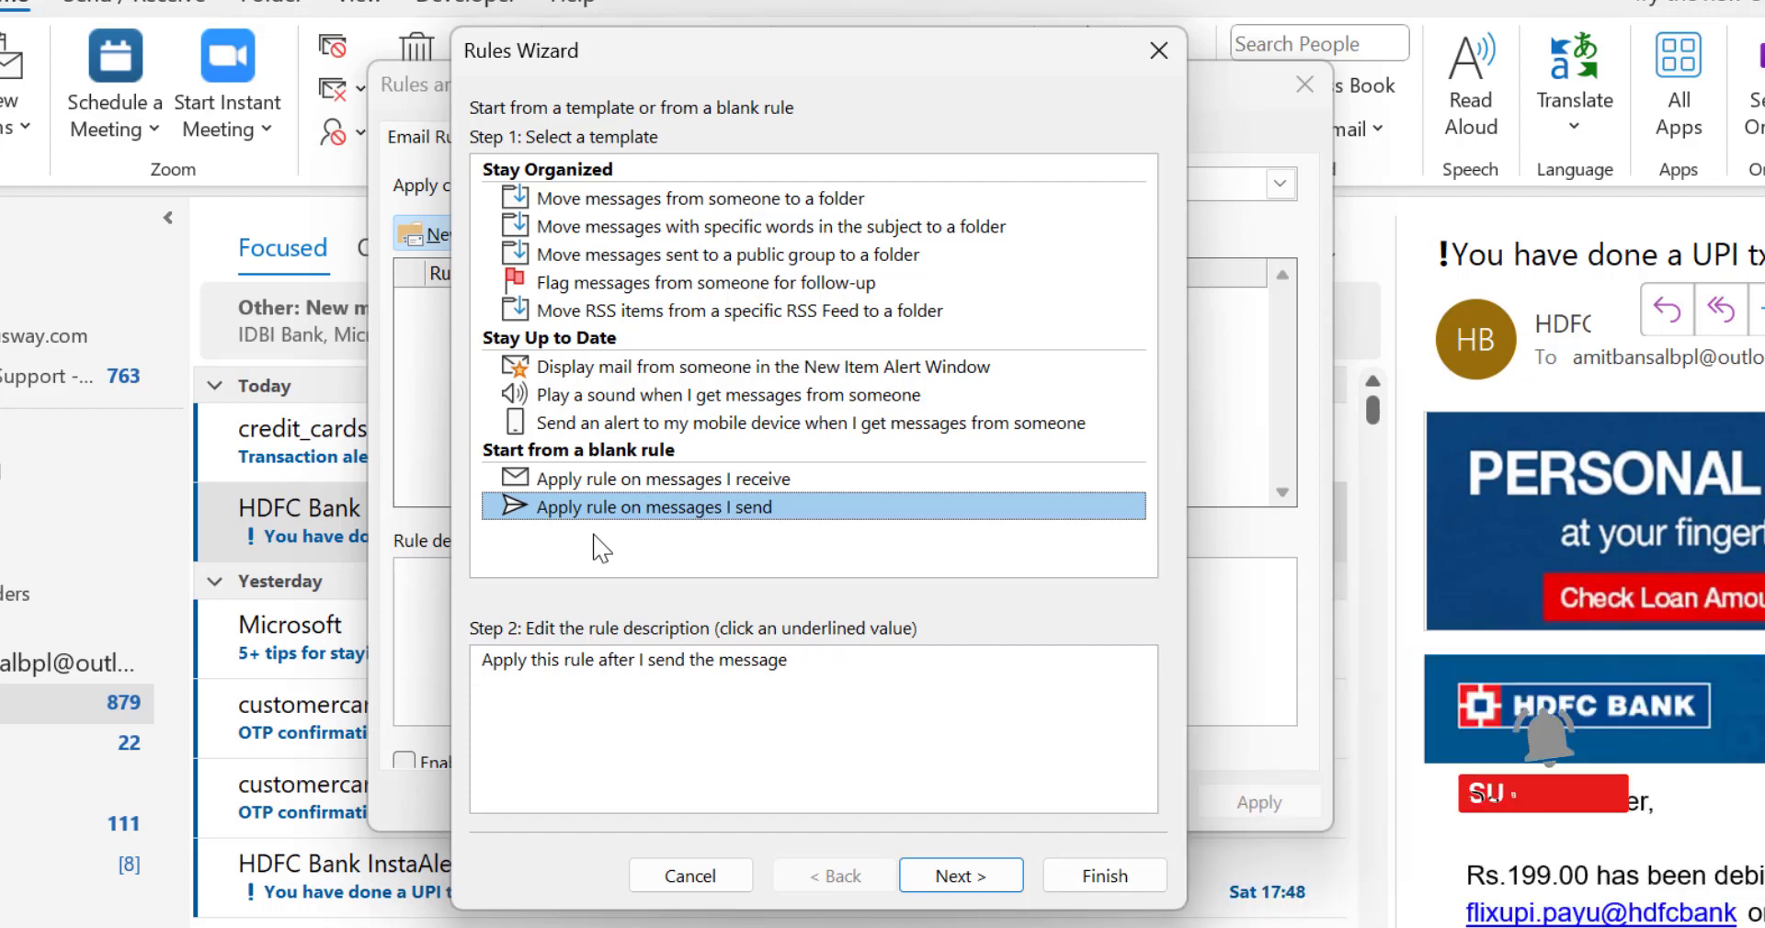
Step: Base the rule on the blank template for messages I receive and review the full list of available conditions
left_click(684, 483)
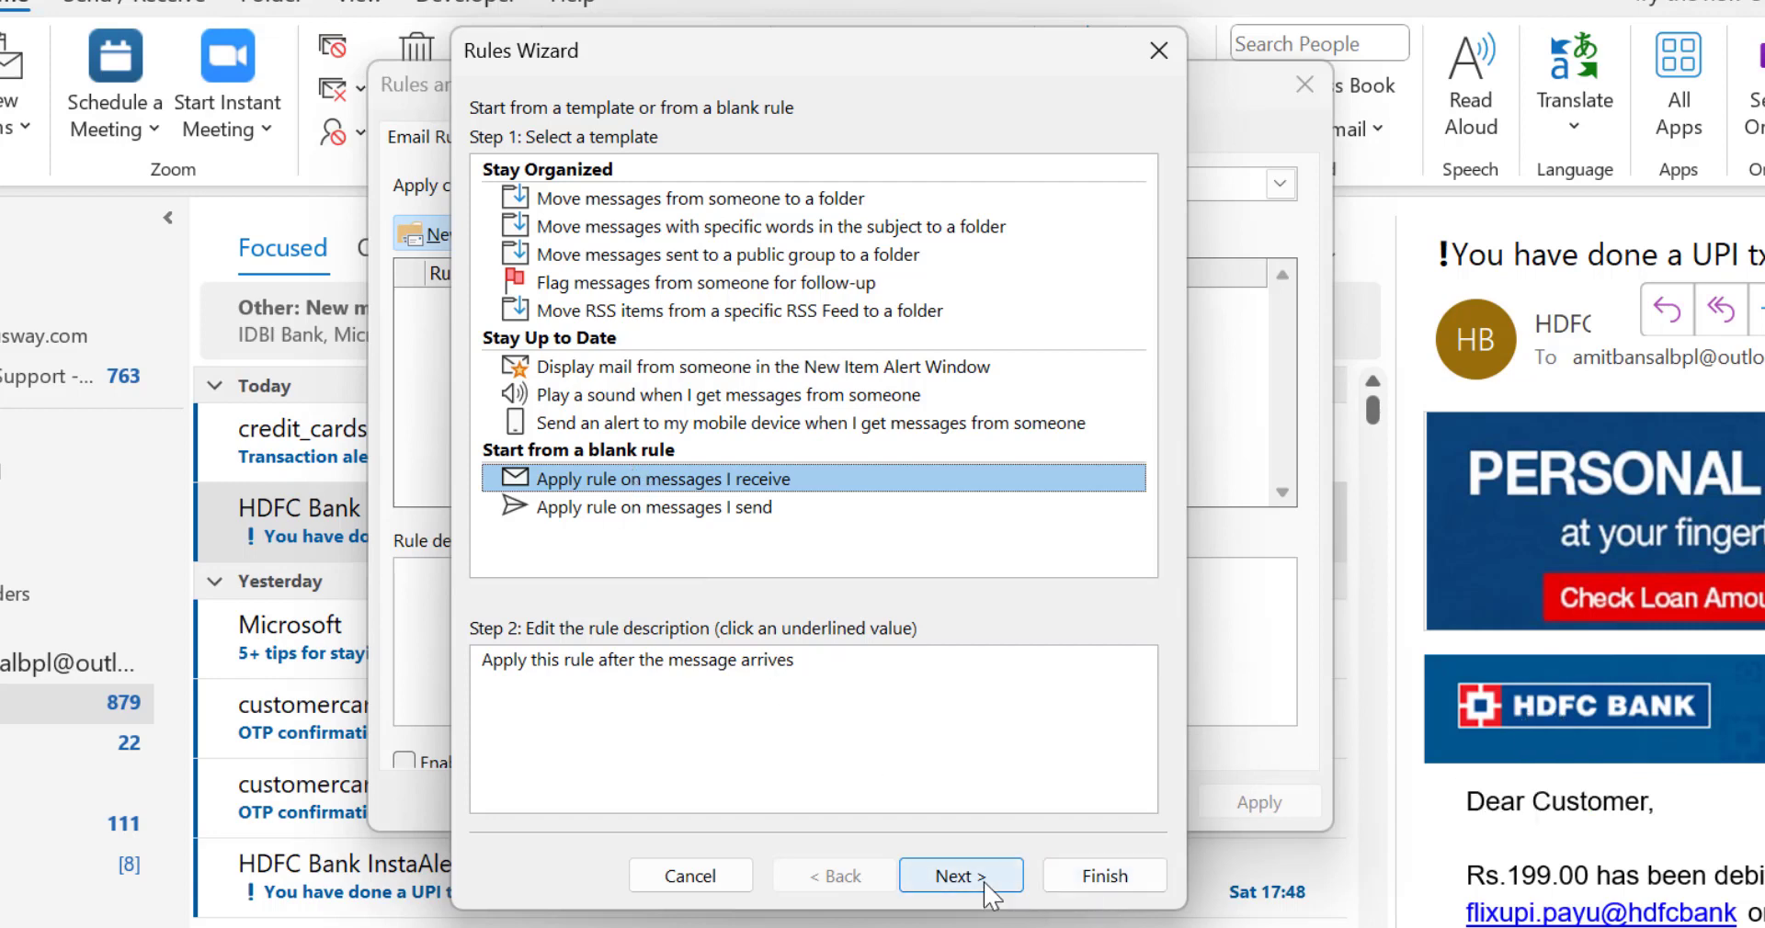
left_click(960, 876)
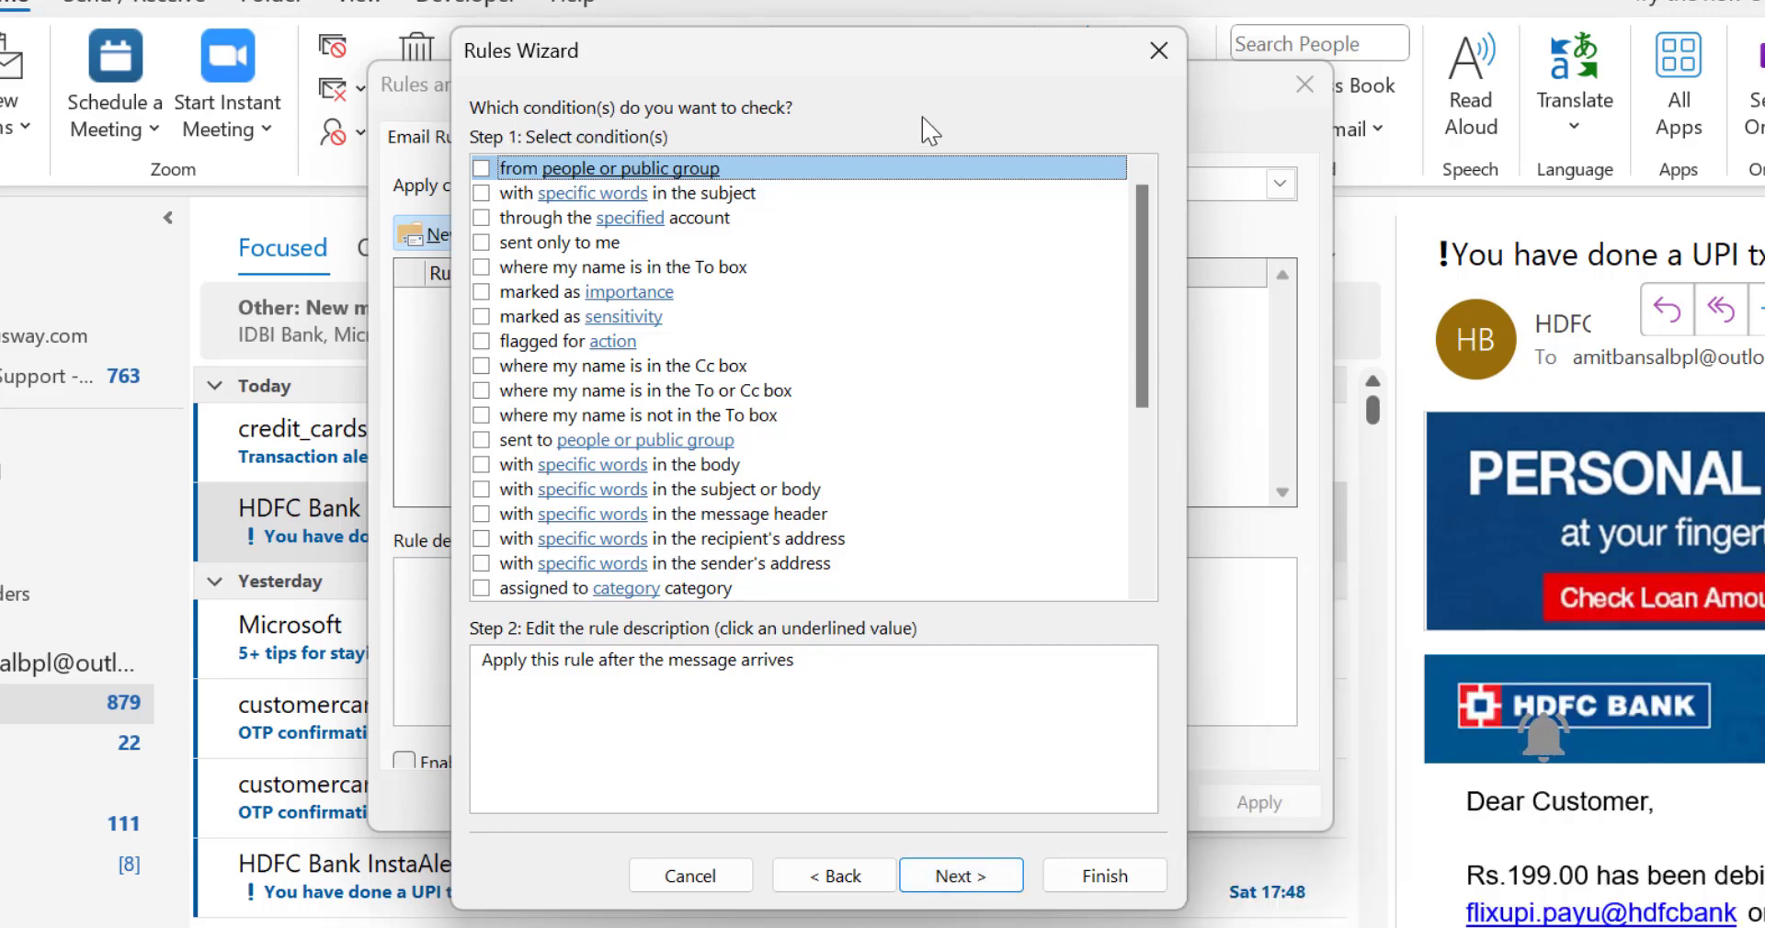
left_click_drag(1143, 245, 1146, 193)
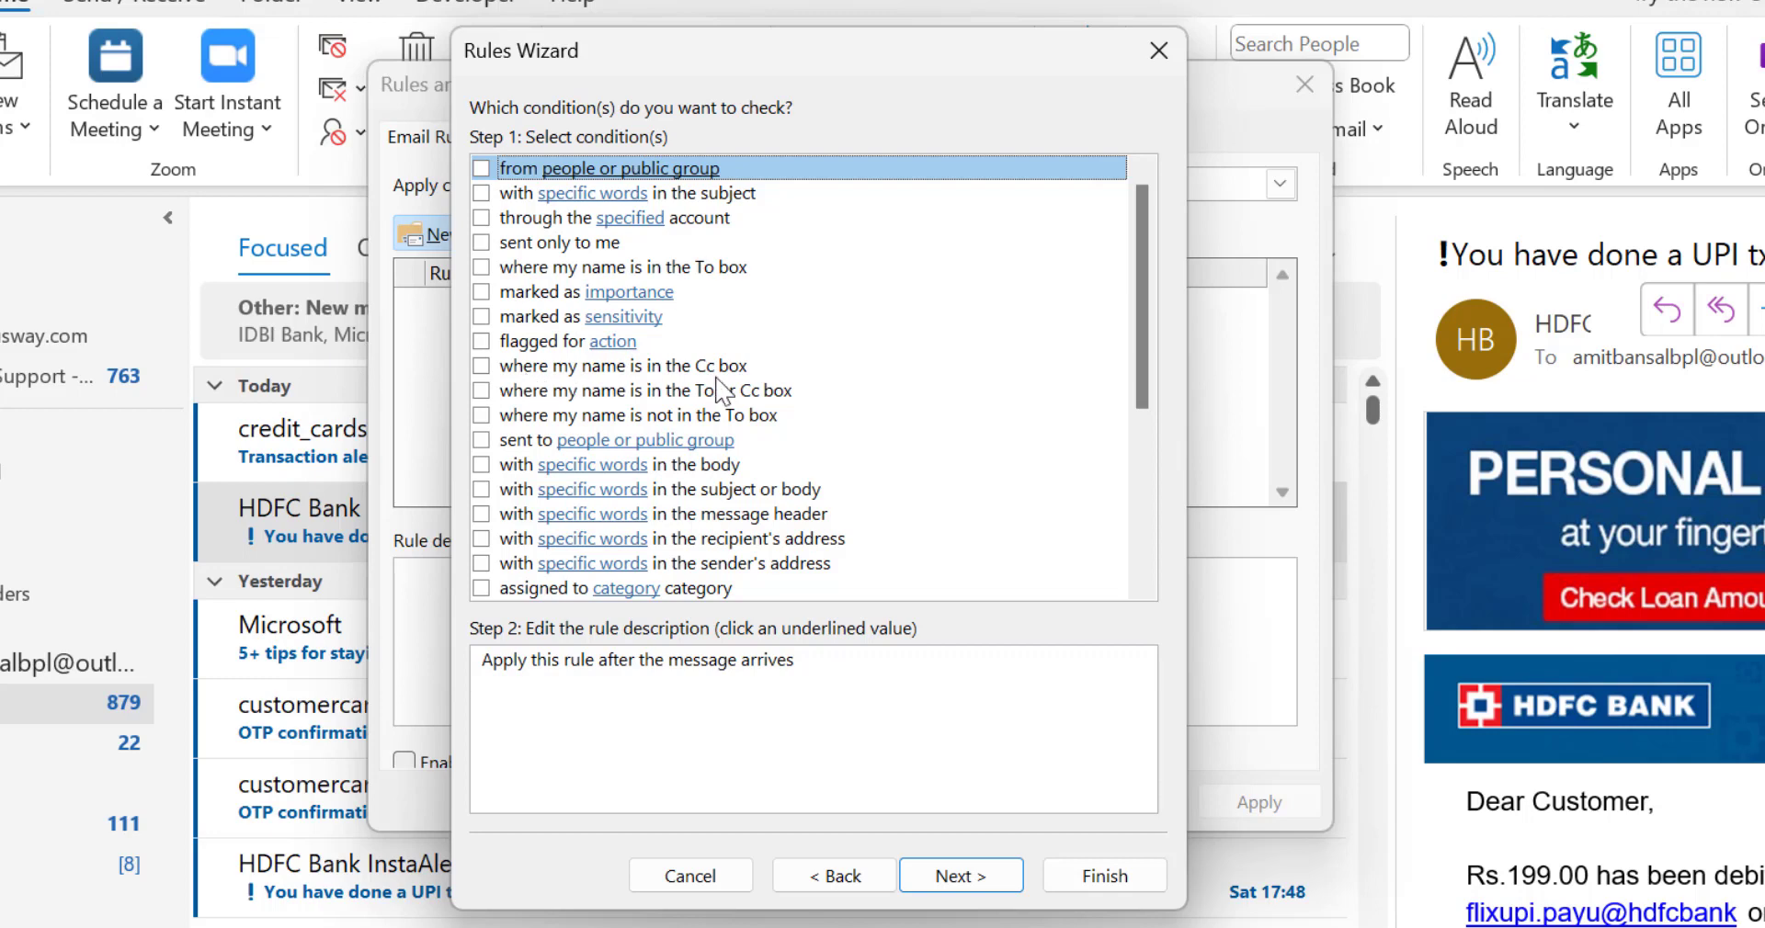
scroll(980, 388, "down", 5)
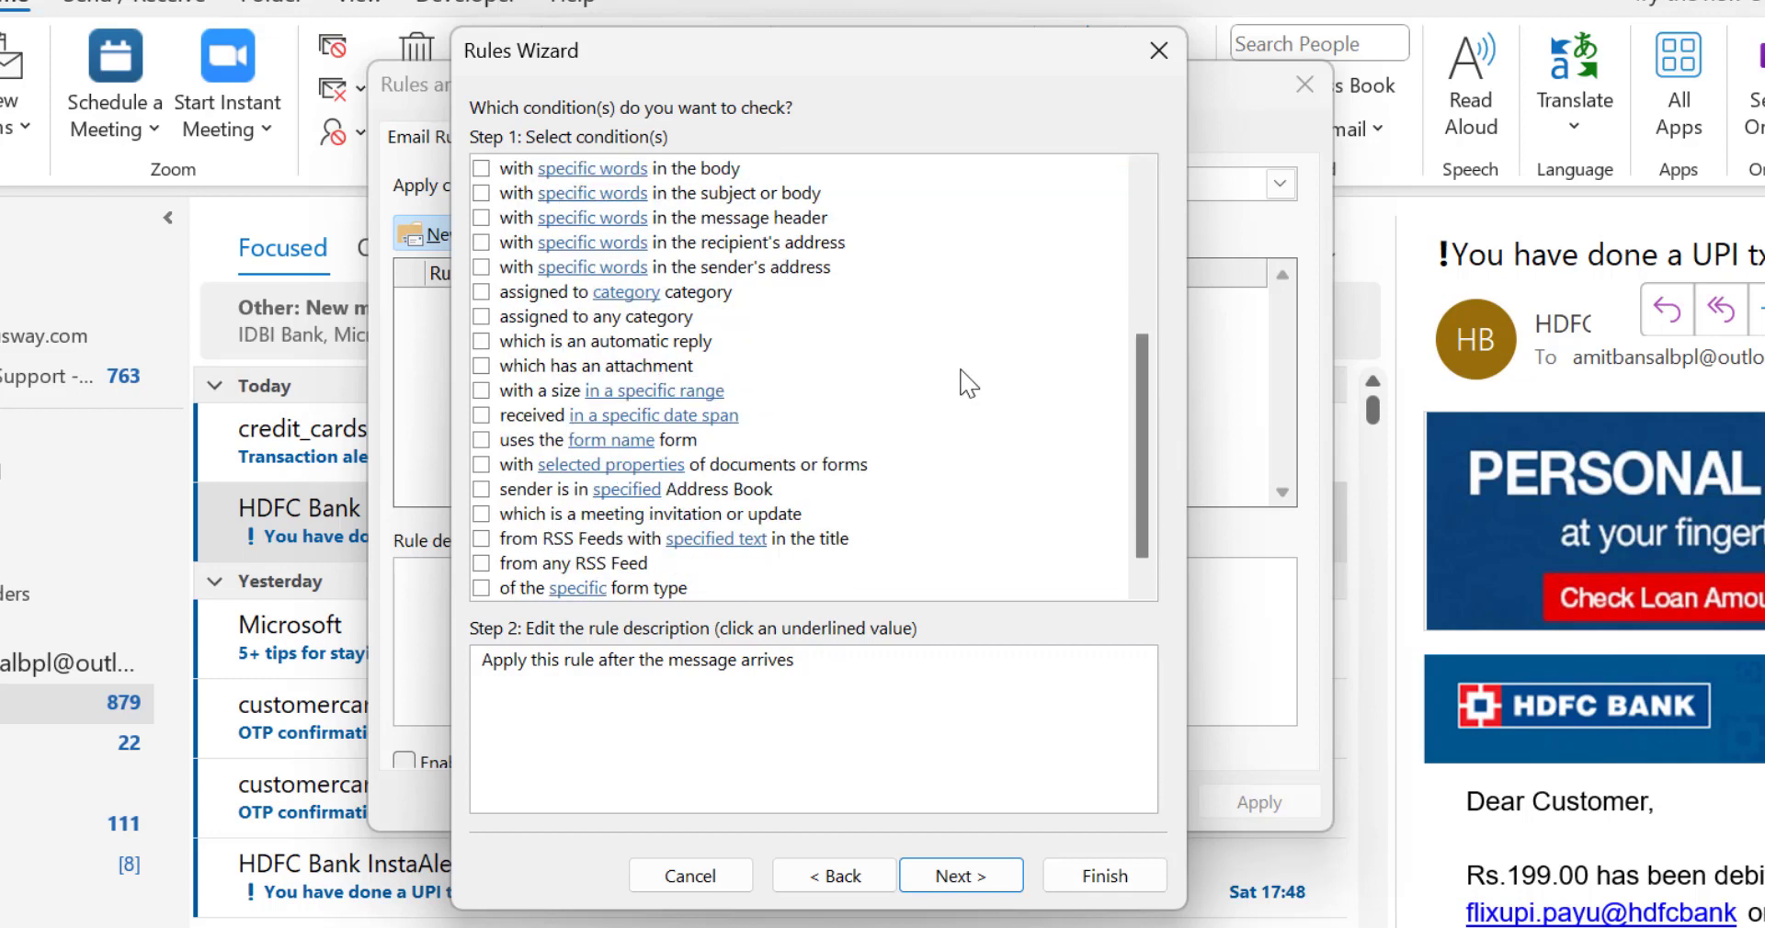
scroll(969, 384, "up", 5)
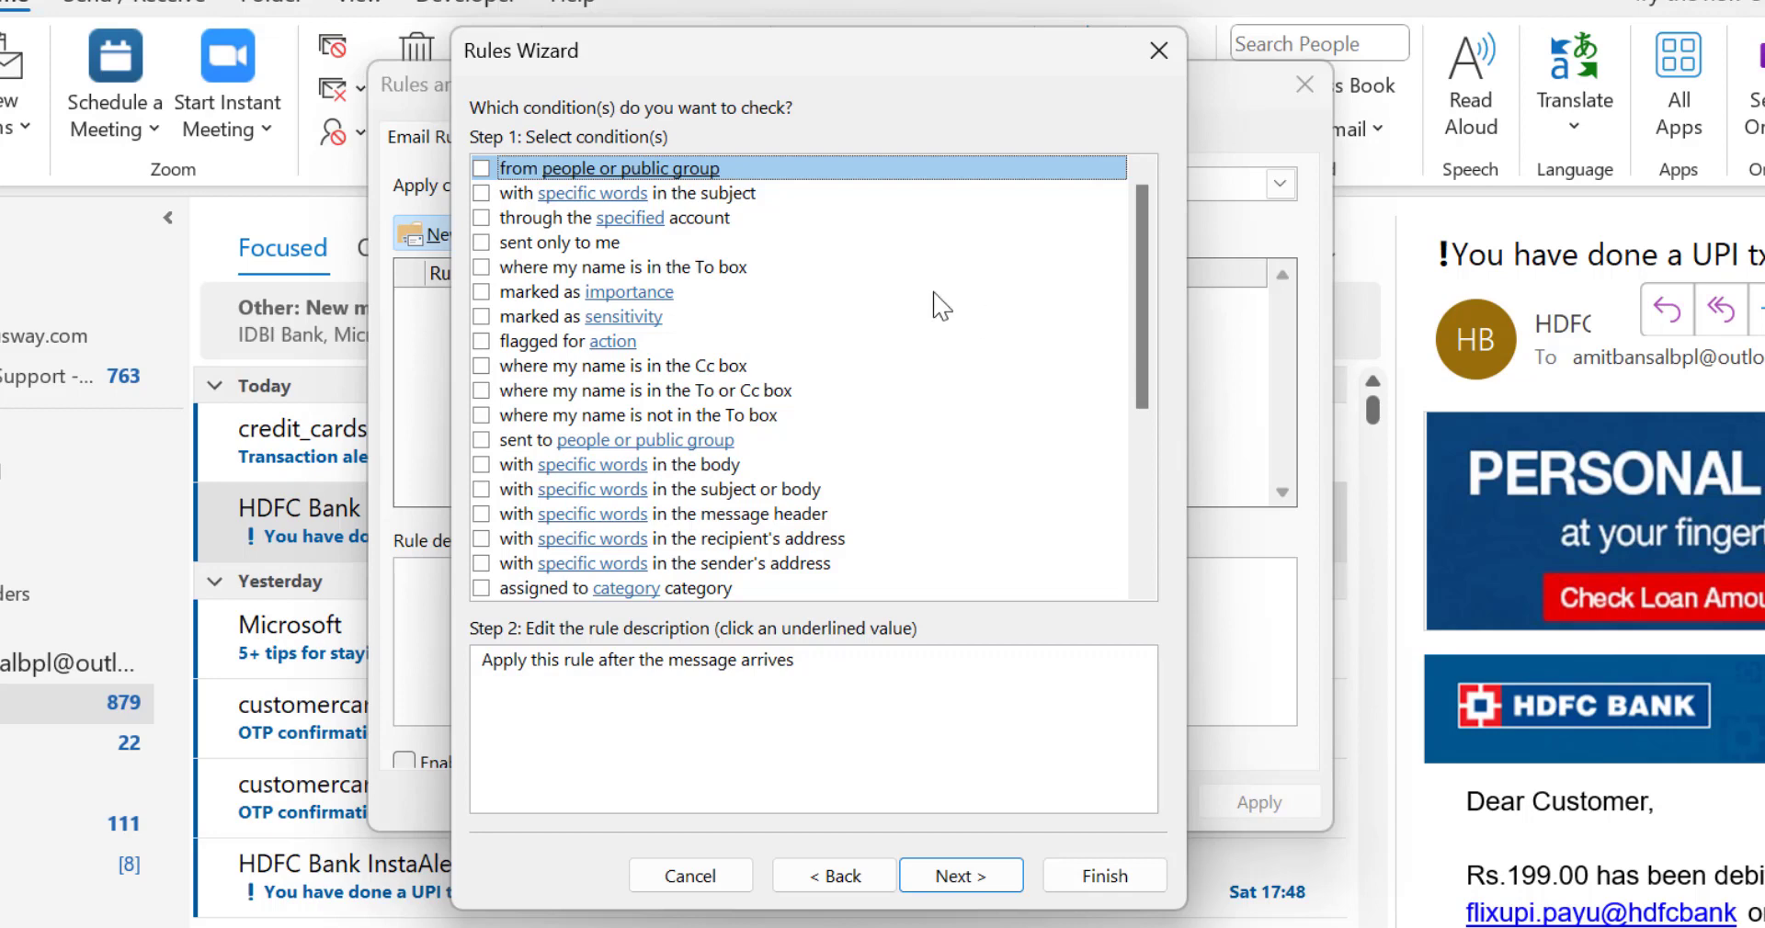
Step: Add the "from people or public group" condition and open its sender address selection
left_click(482, 171)
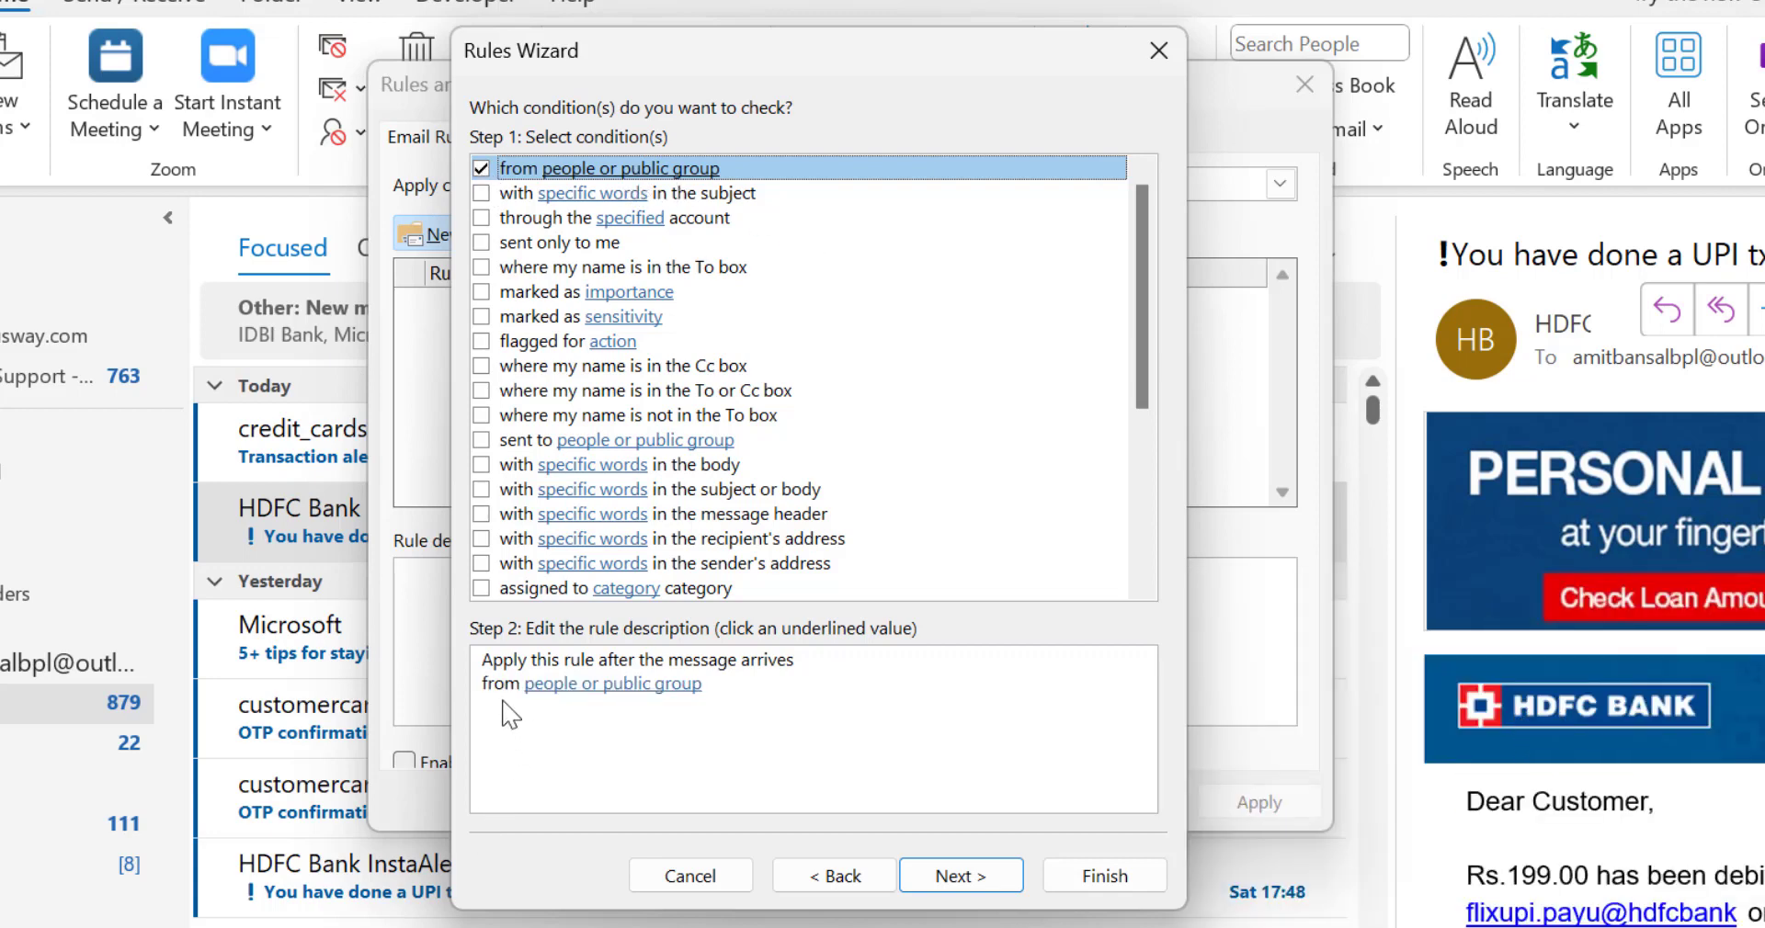
key("Tab")
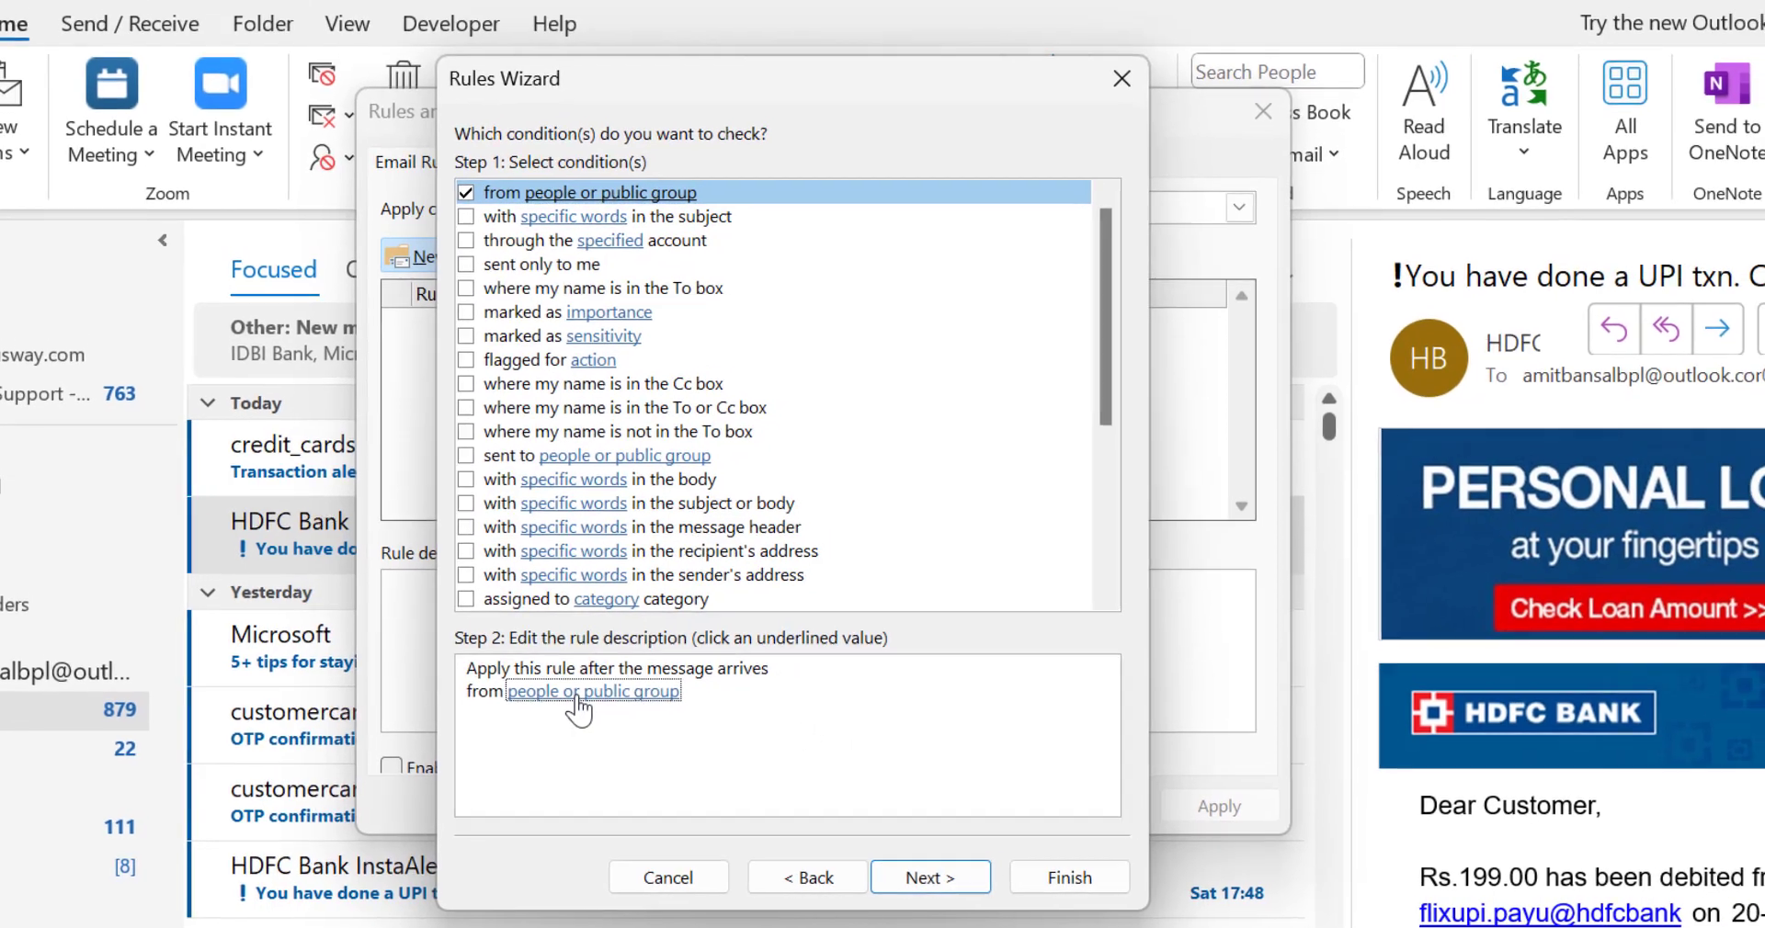
left_click(596, 688)
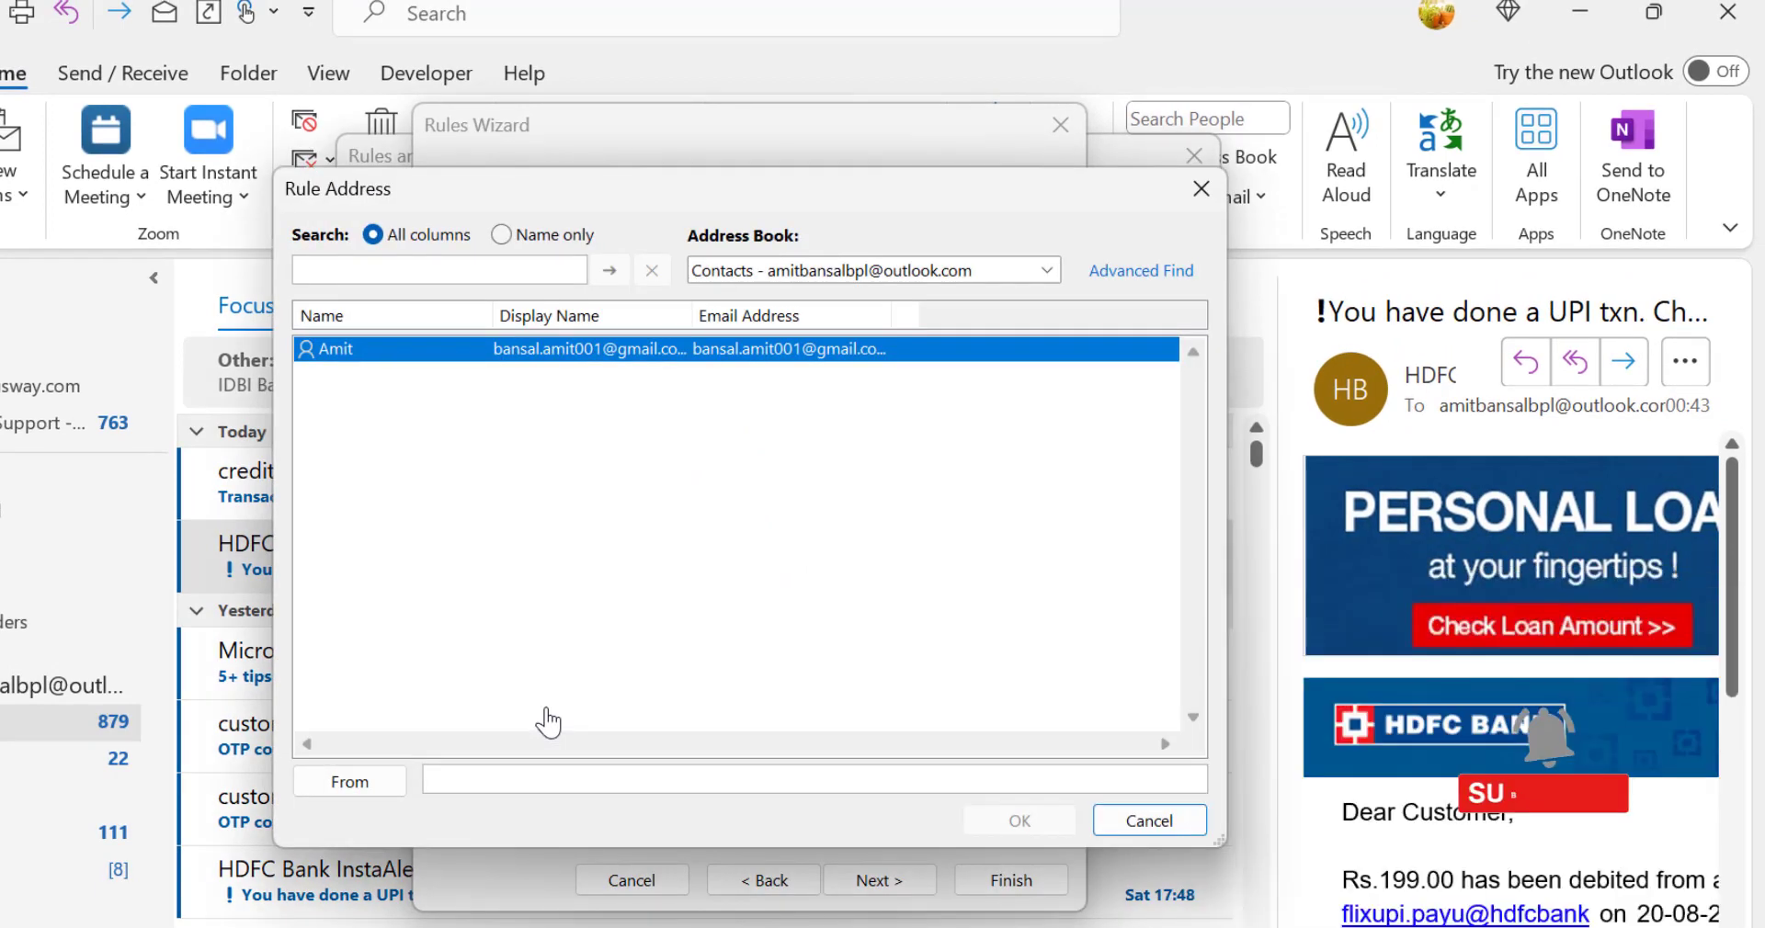
Step: Move the address dialog clear and look through the available address books, including Contacts and the Offline Global Address List
left_click_drag(720, 179, 758, 14)
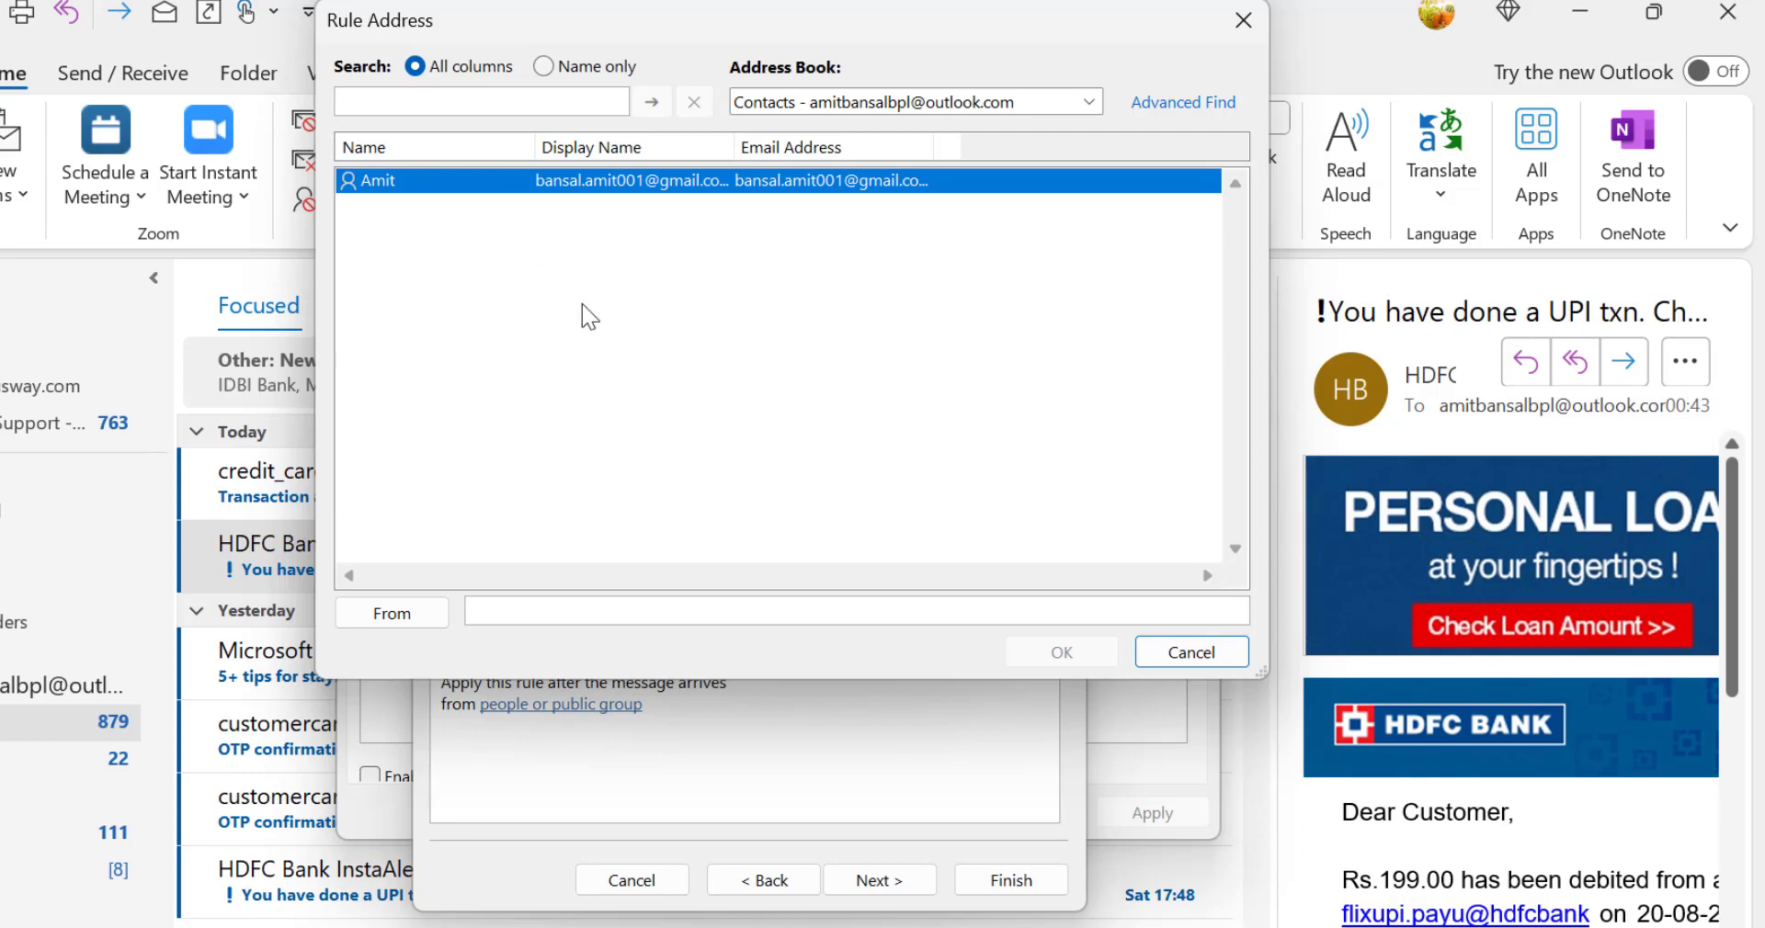
left_click(892, 115)
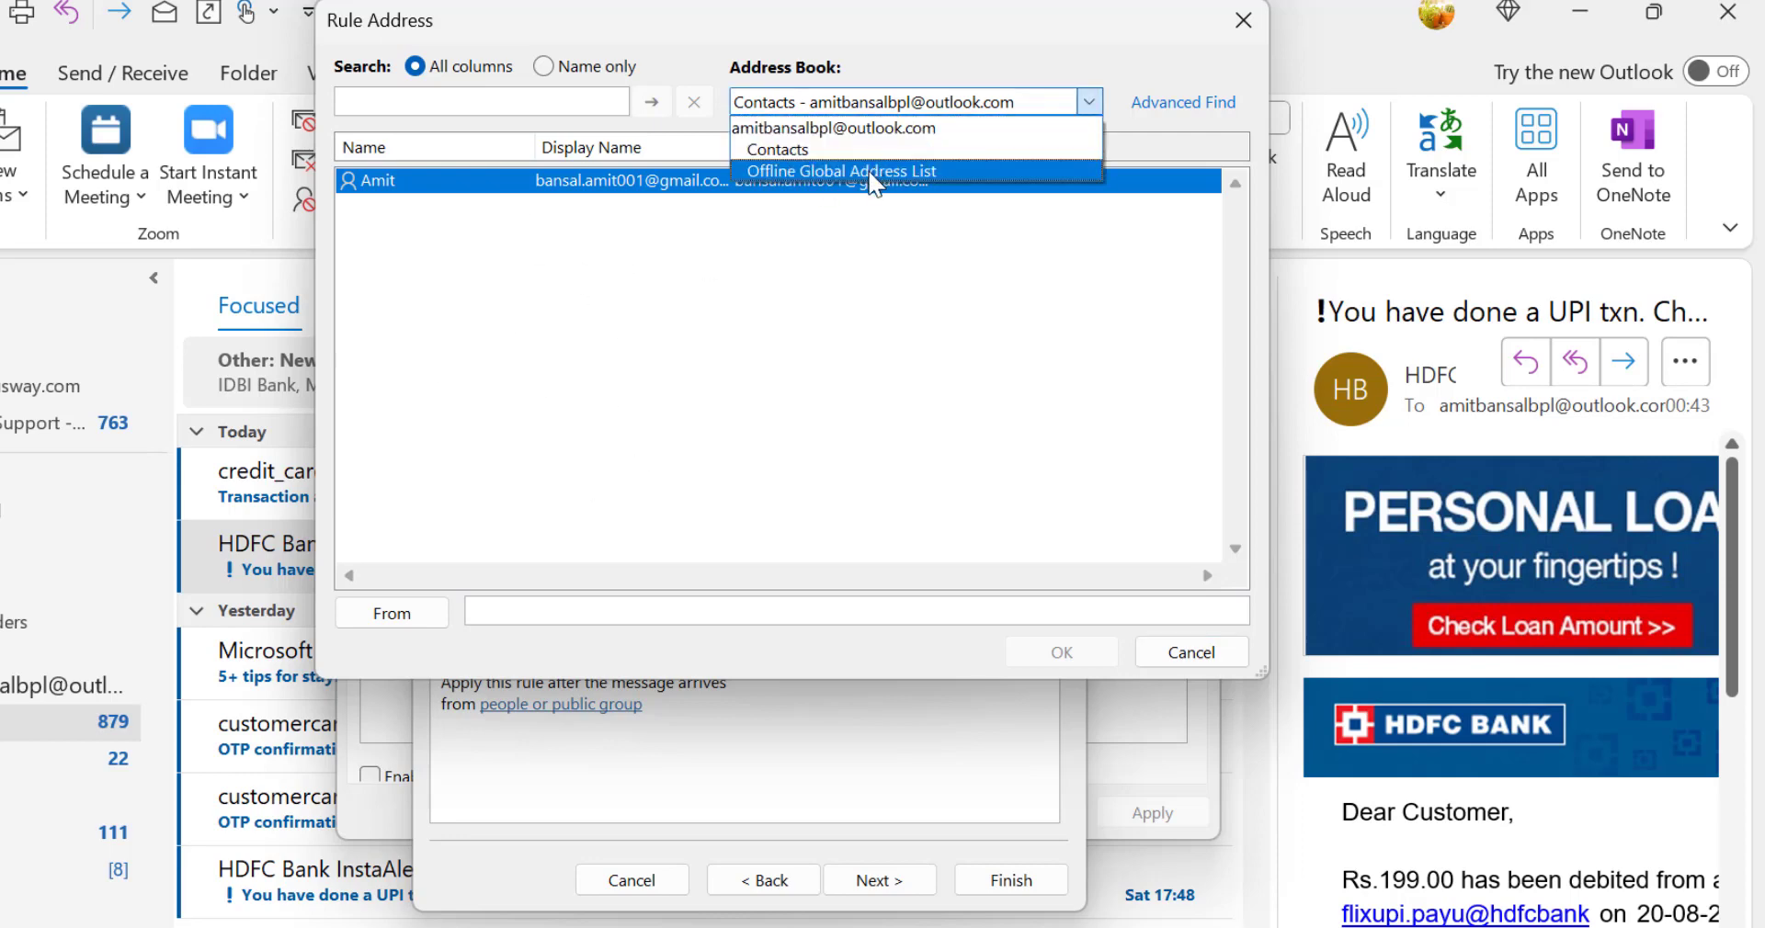
left_click(873, 150)
left_click(892, 115)
left_click(877, 158)
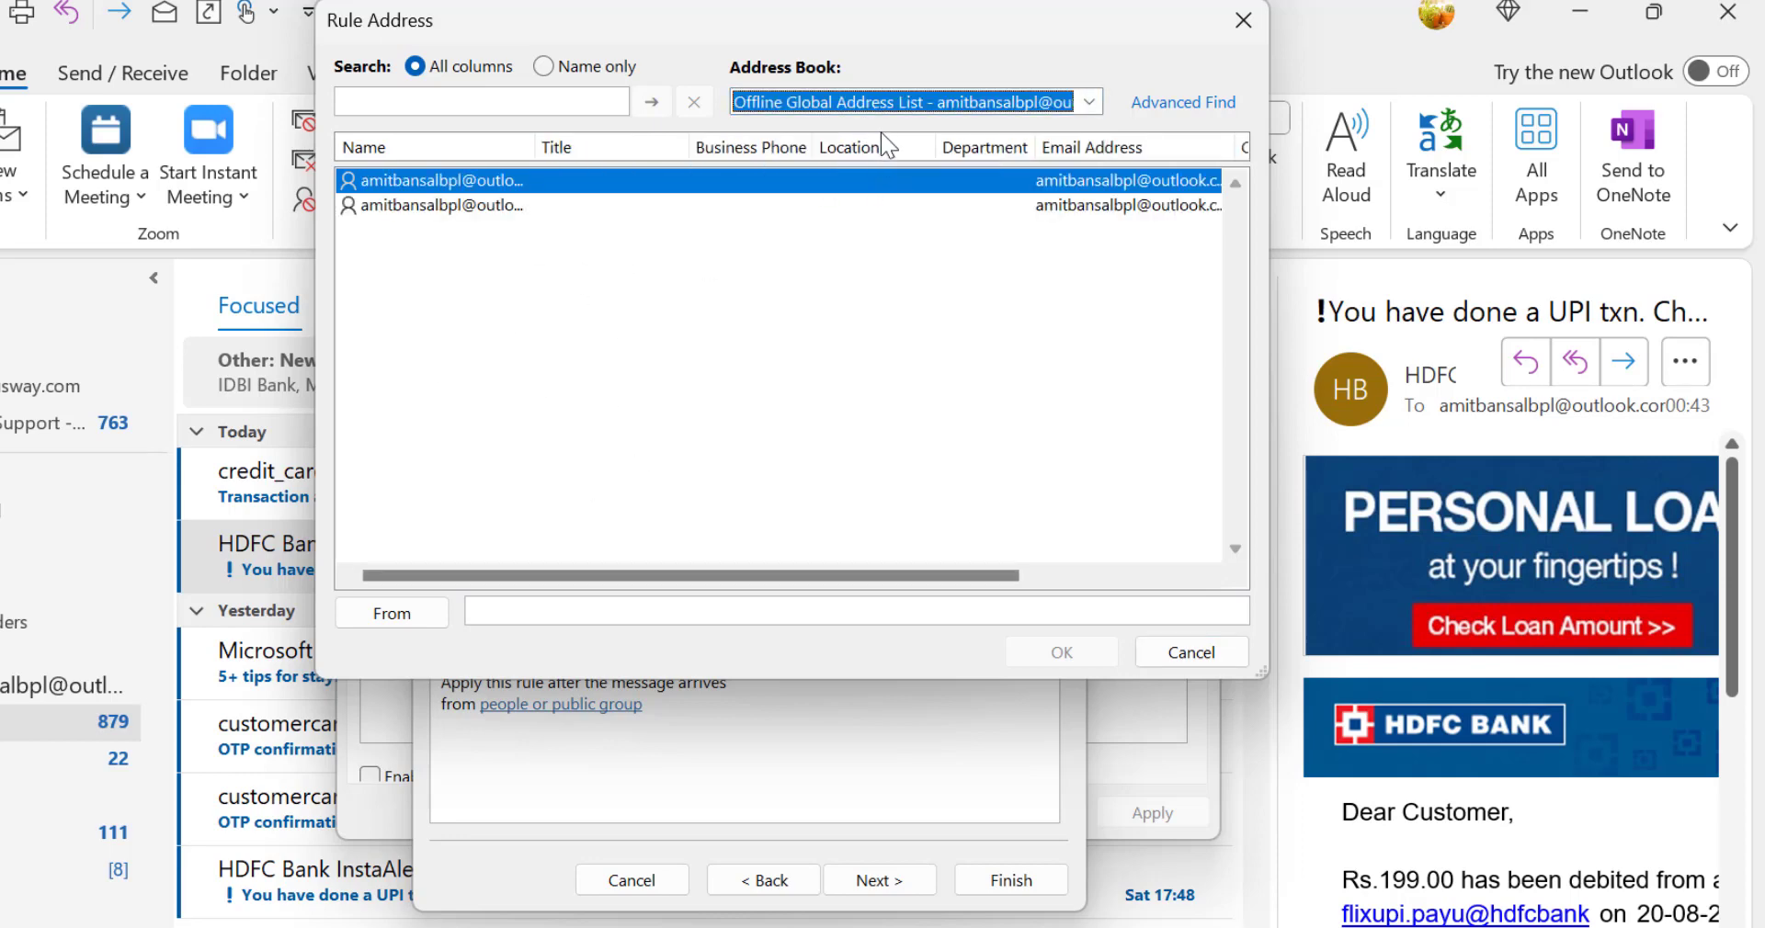
left_click(883, 103)
left_click(873, 125)
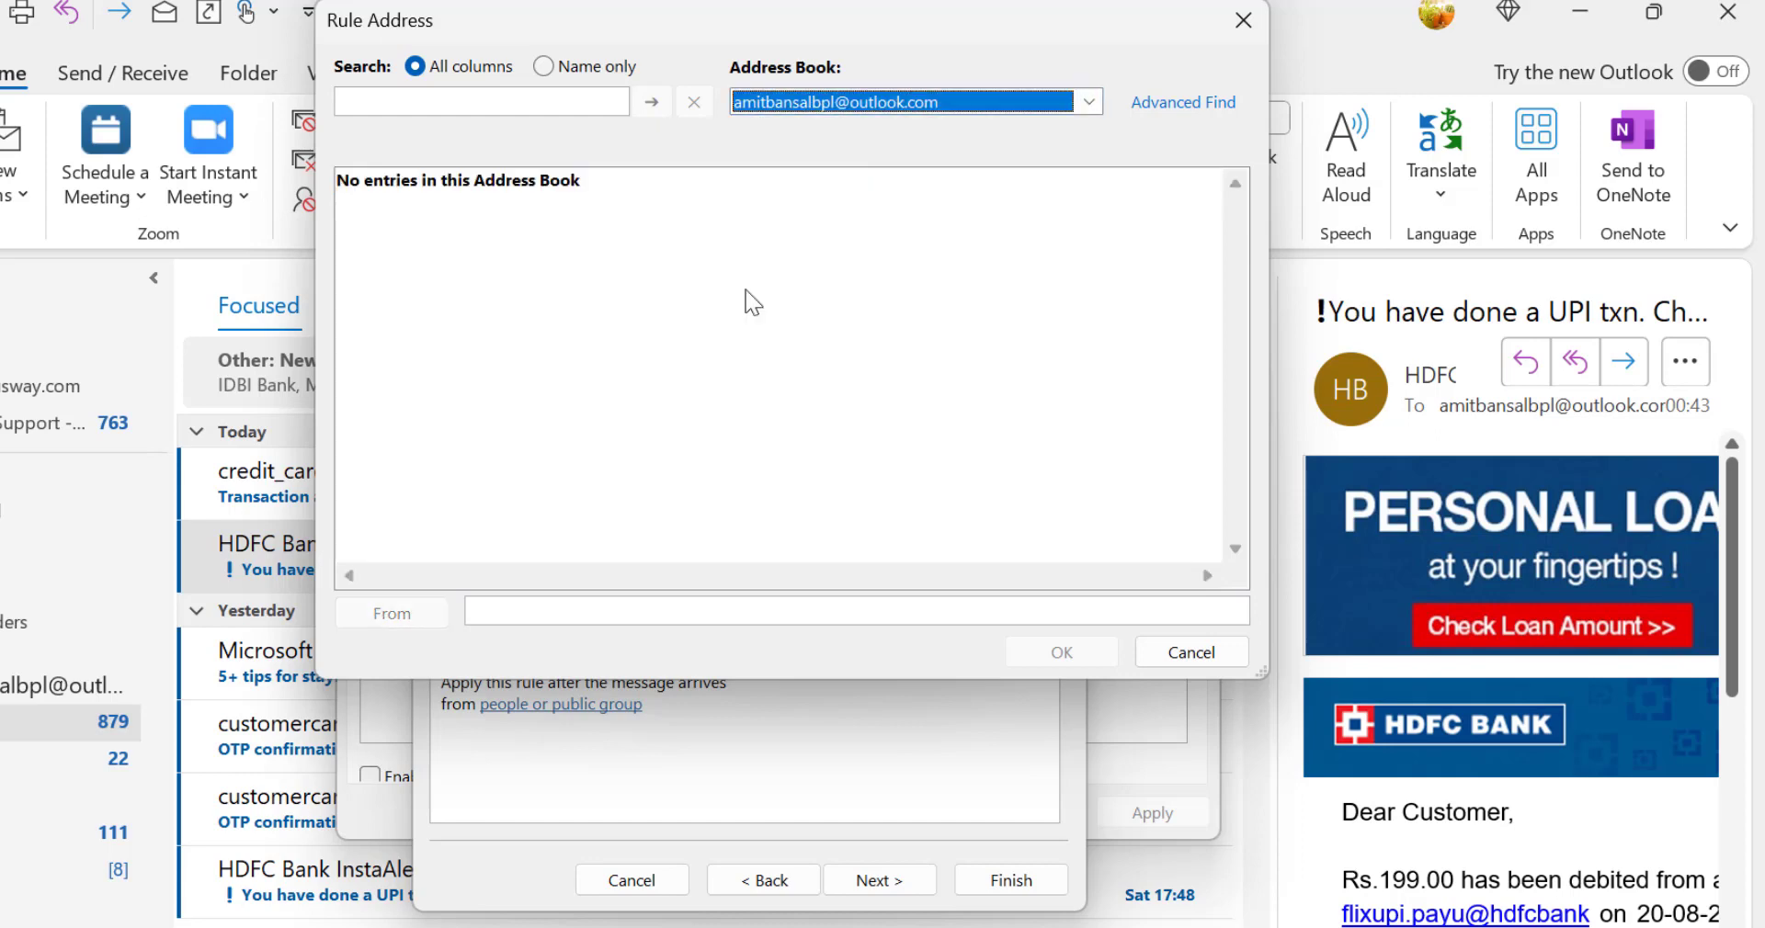
Step: Enter the bank statement sender's e-mail address as the From address and apply it to the condition
left_click(525, 608)
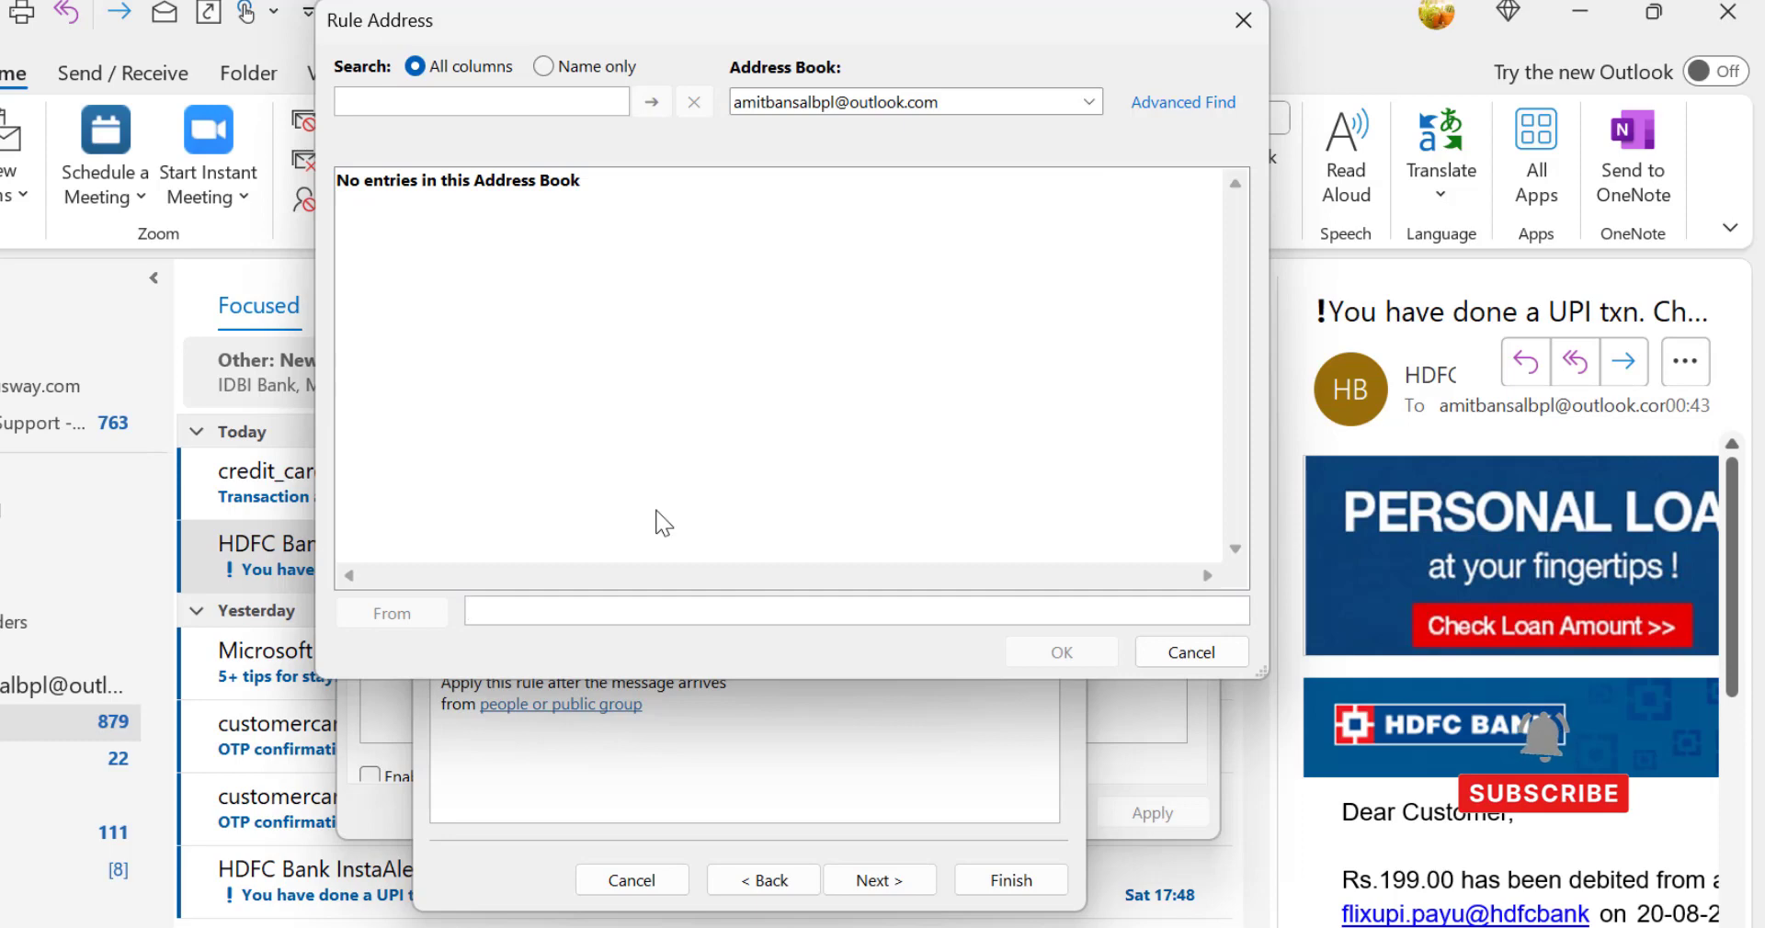
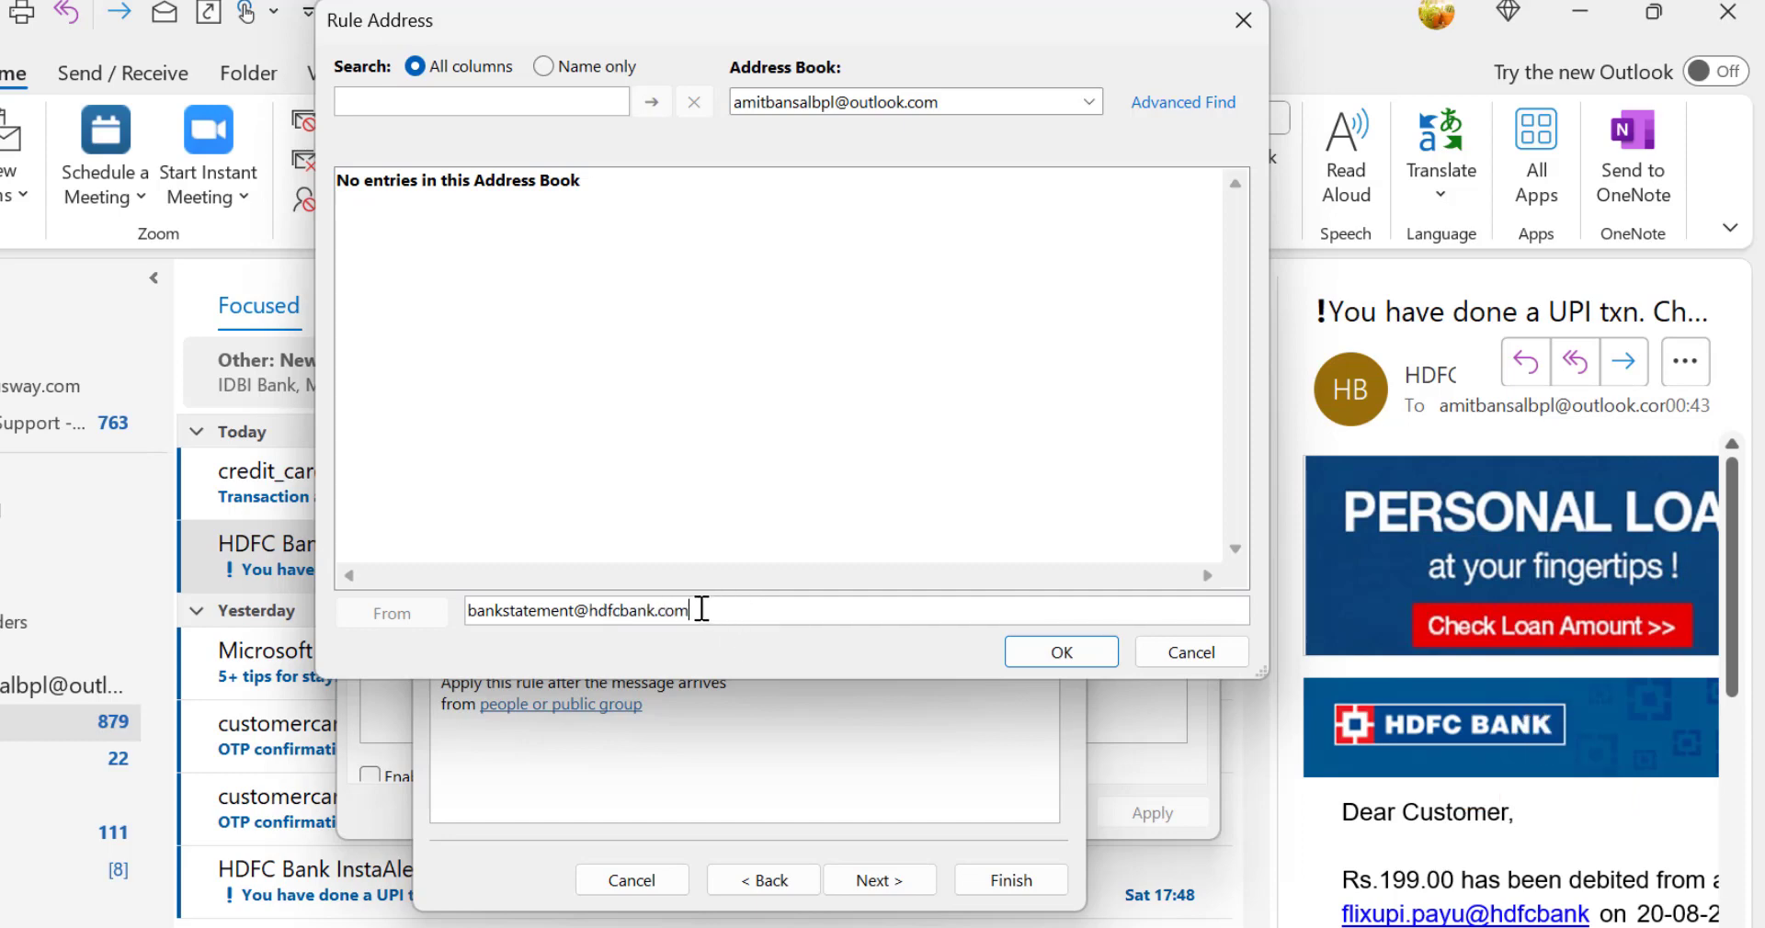
left_click_drag(702, 609, 473, 610)
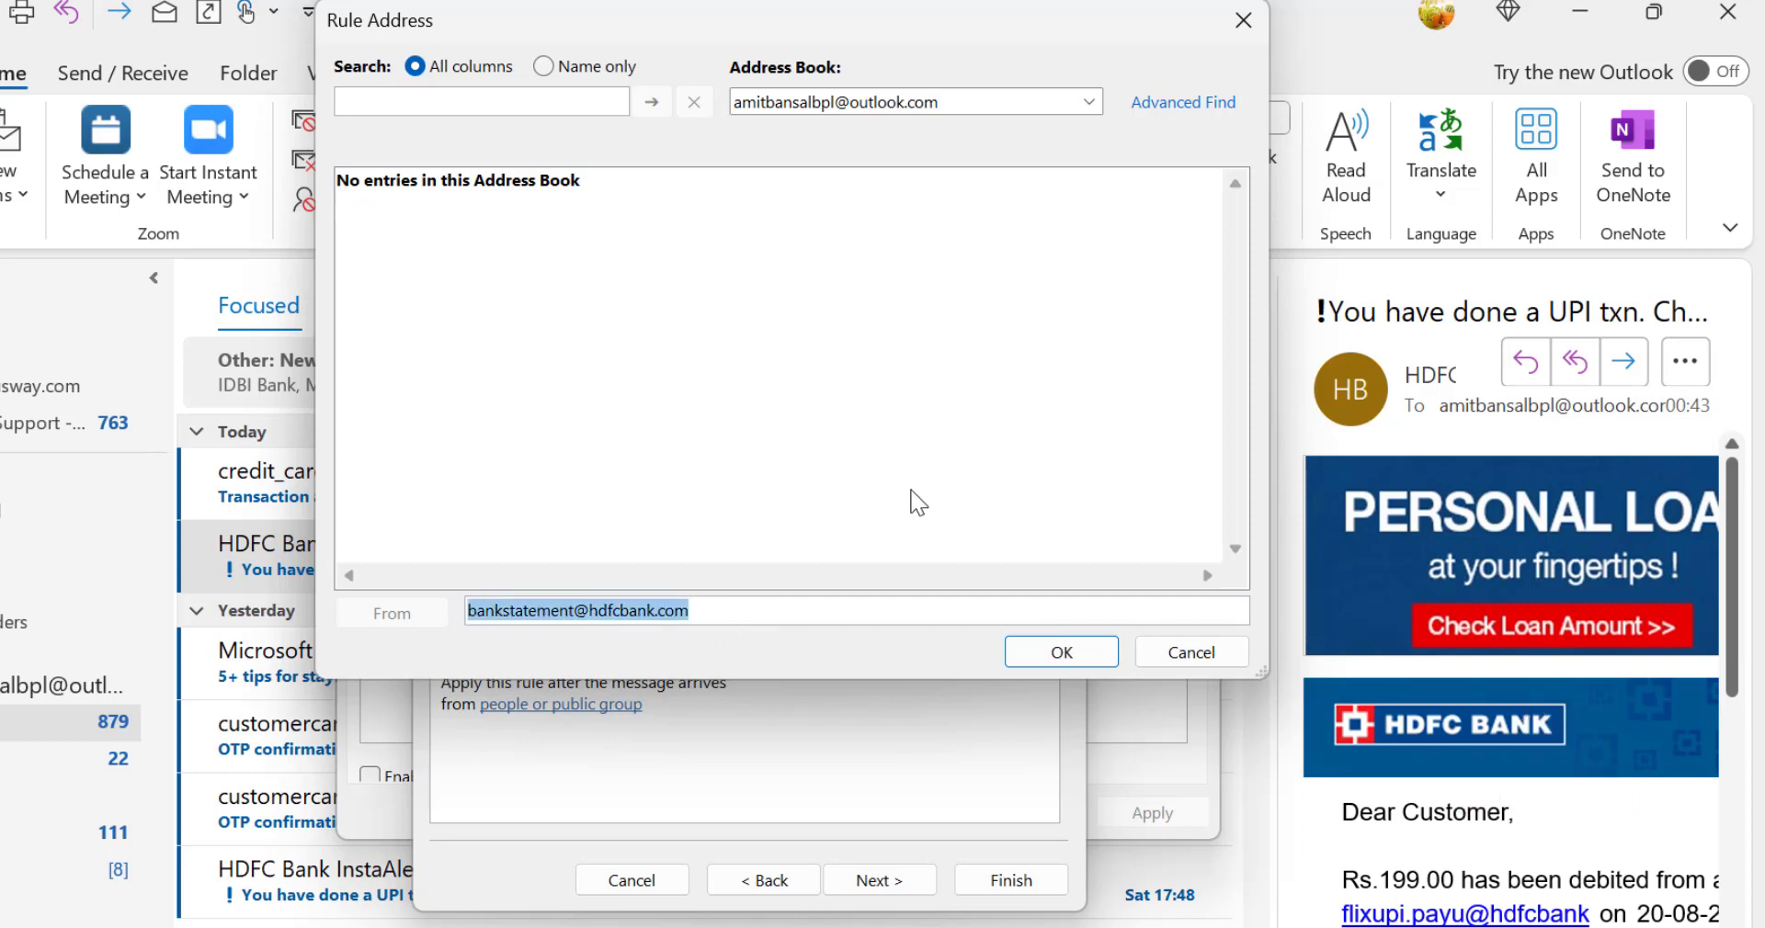
left_click(1062, 655)
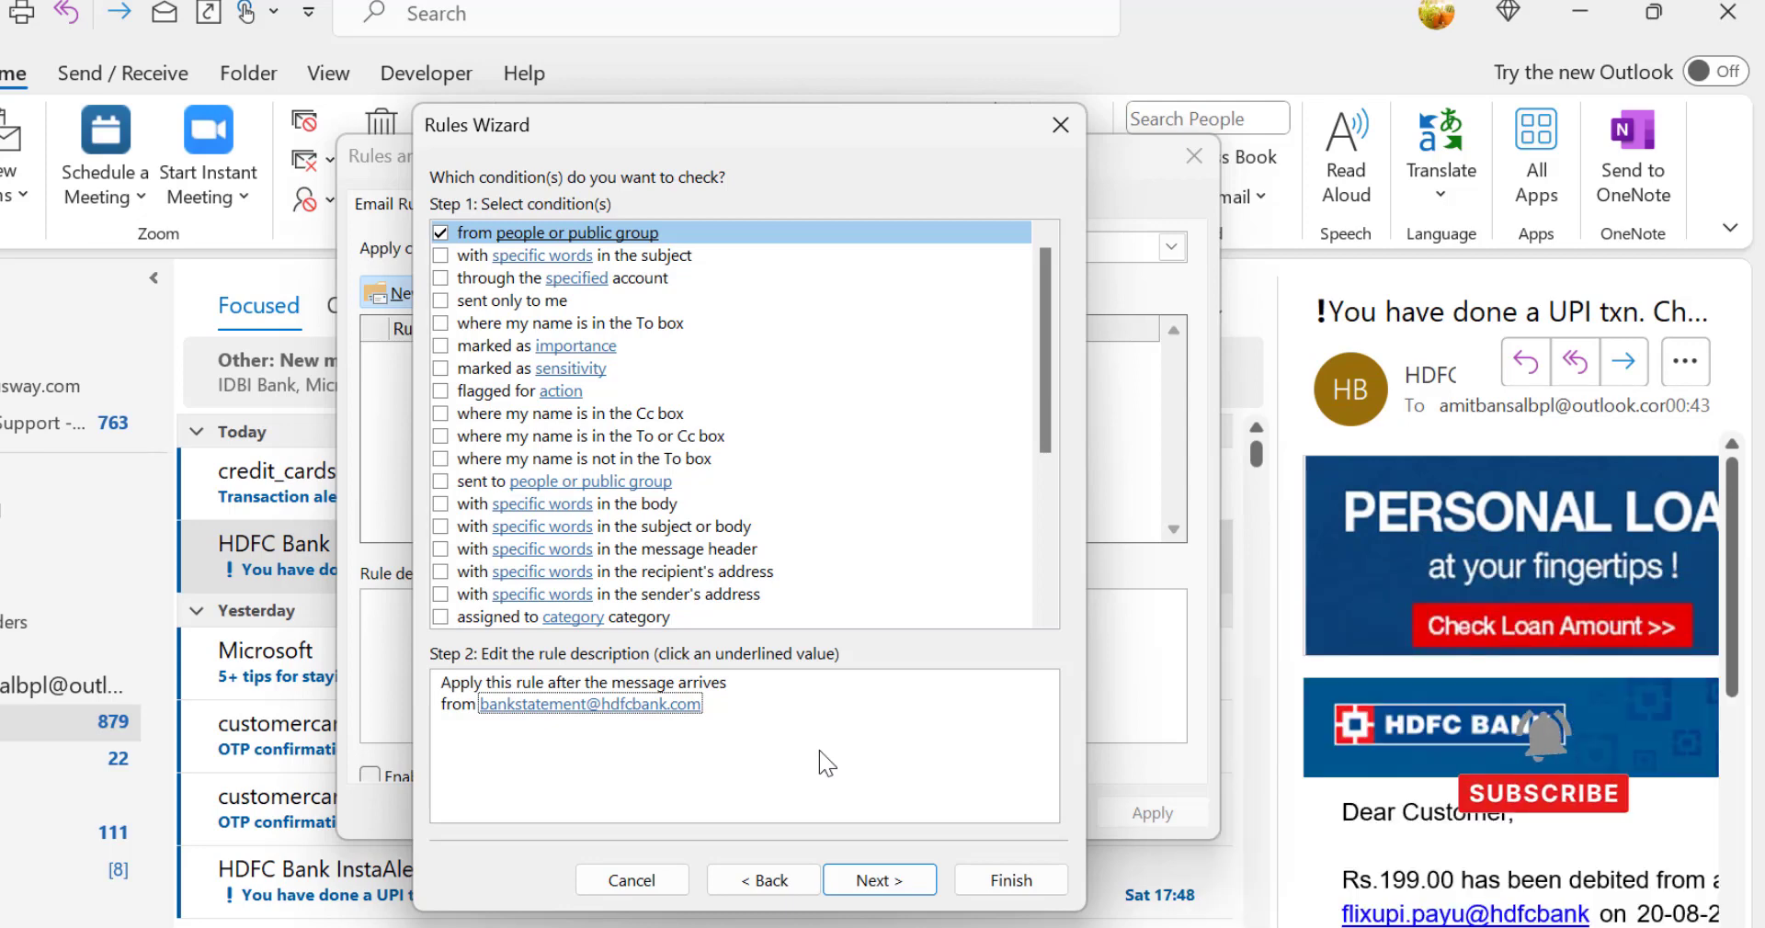
Step: Add the action that moves the message to a specified folder and choose the HDFC folder under the Outlook.com Inbox
left_click(888, 885)
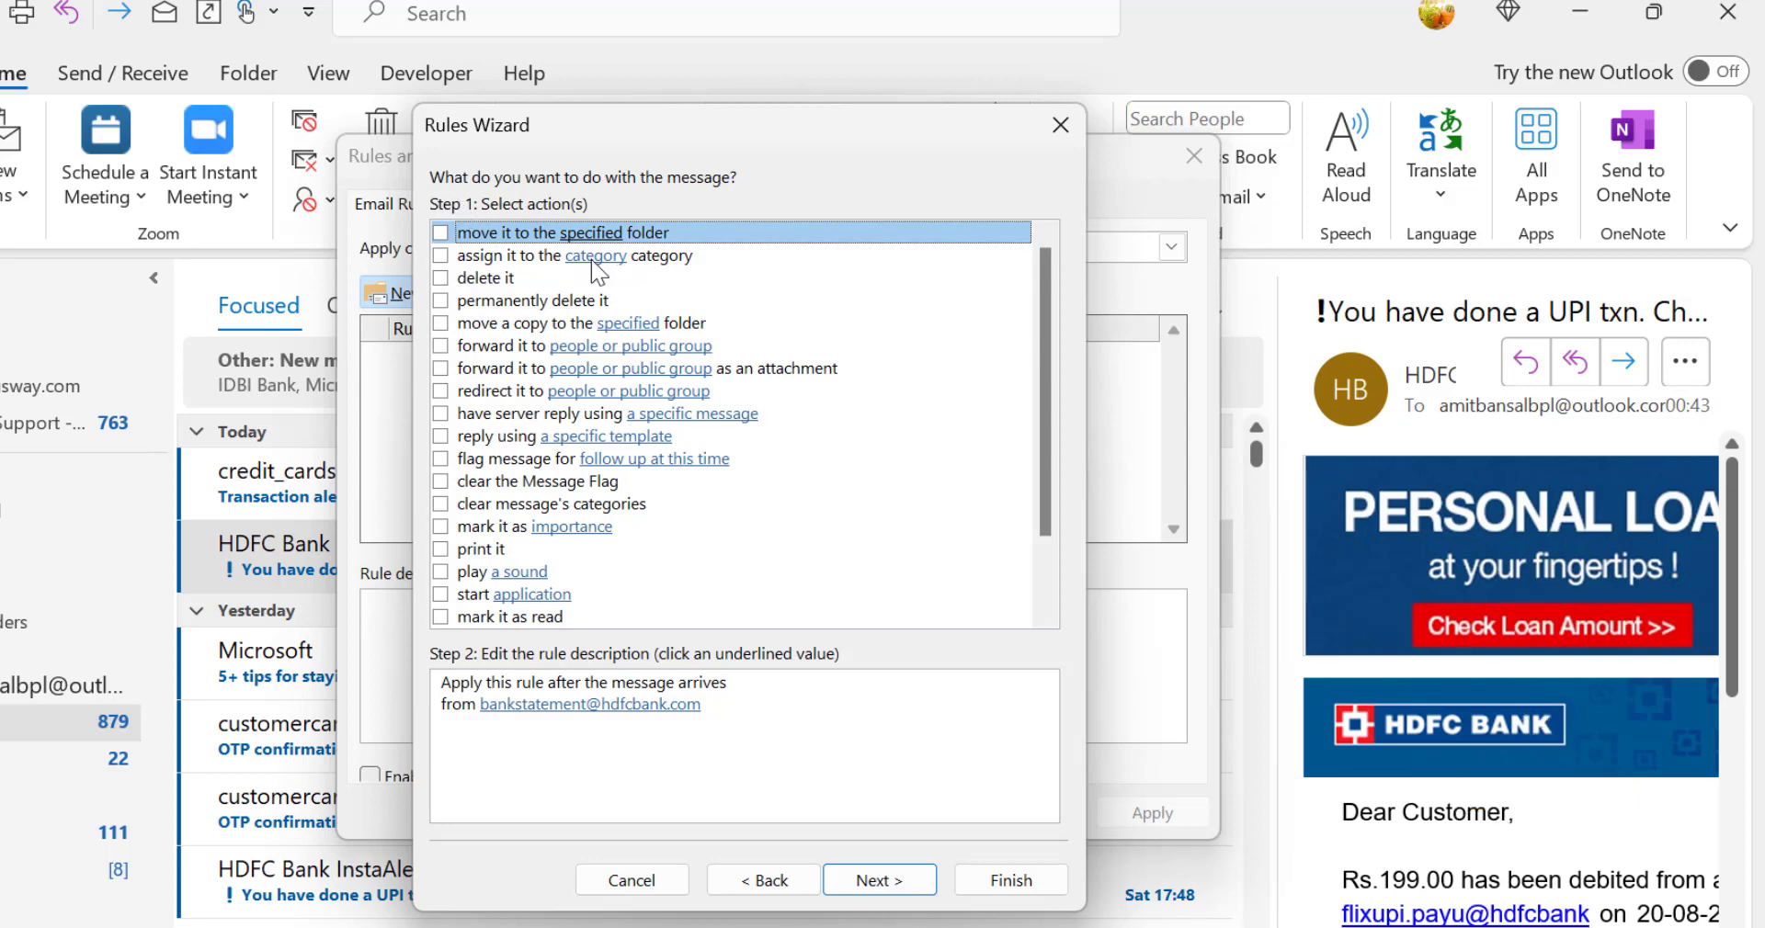
scroll(688, 326, "down", 2)
scroll(741, 504, "up", 2)
left_click(441, 235)
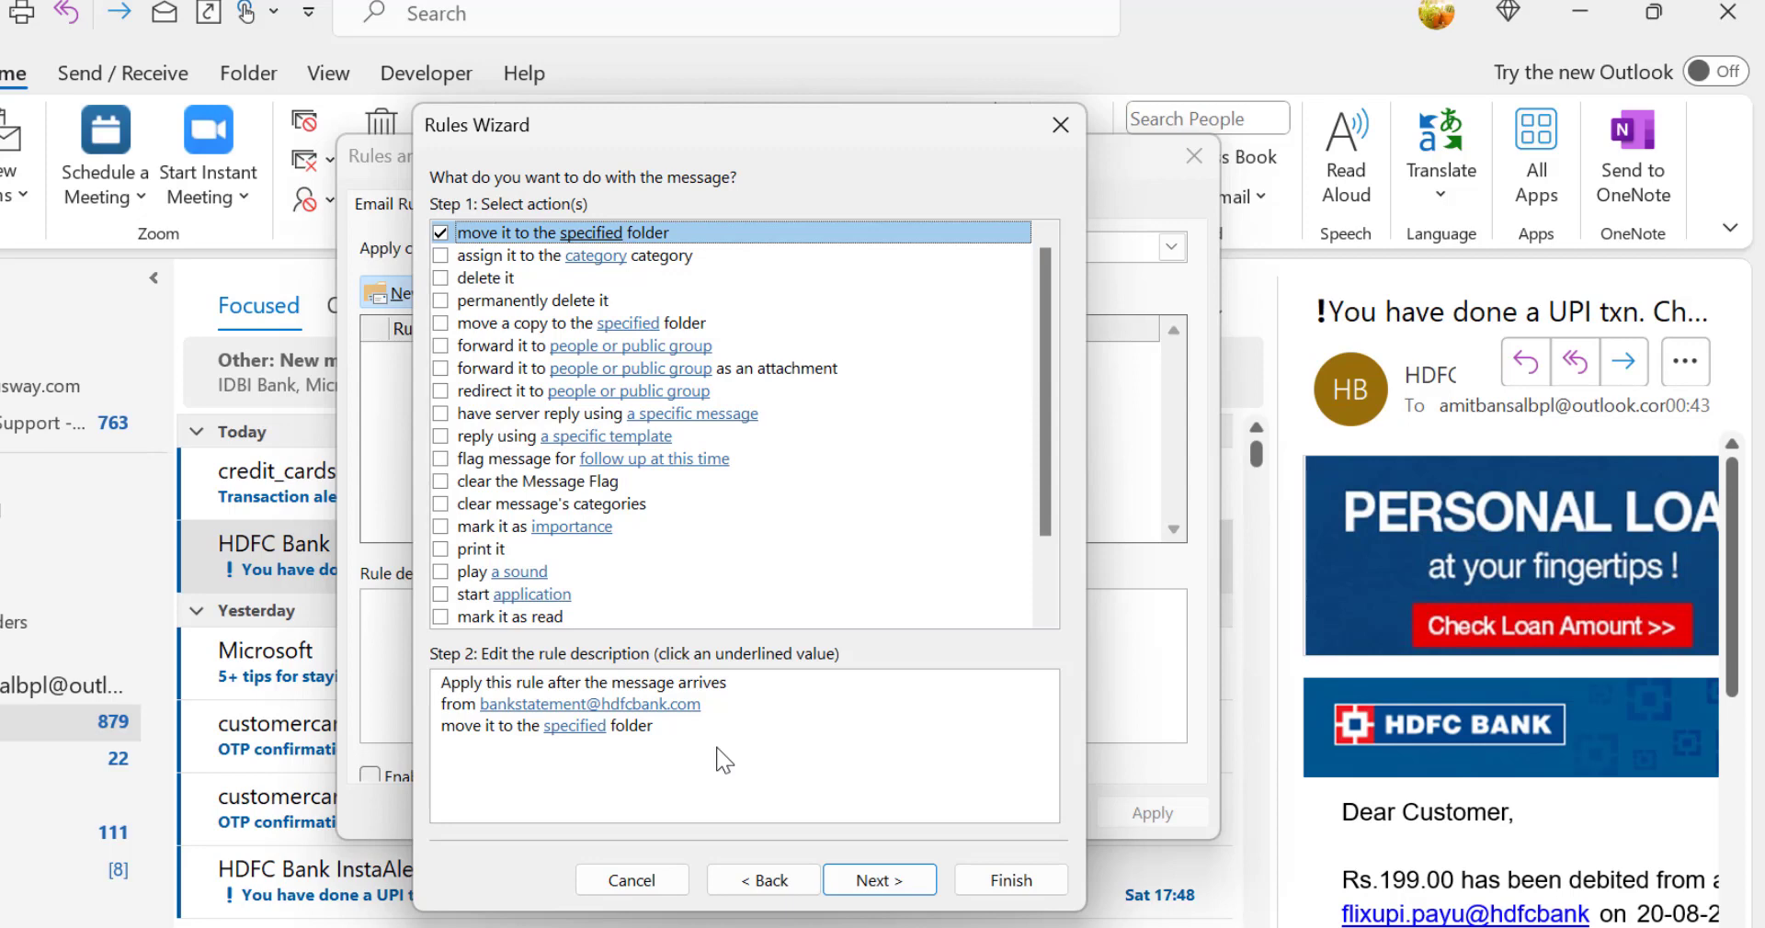
left_click(576, 726)
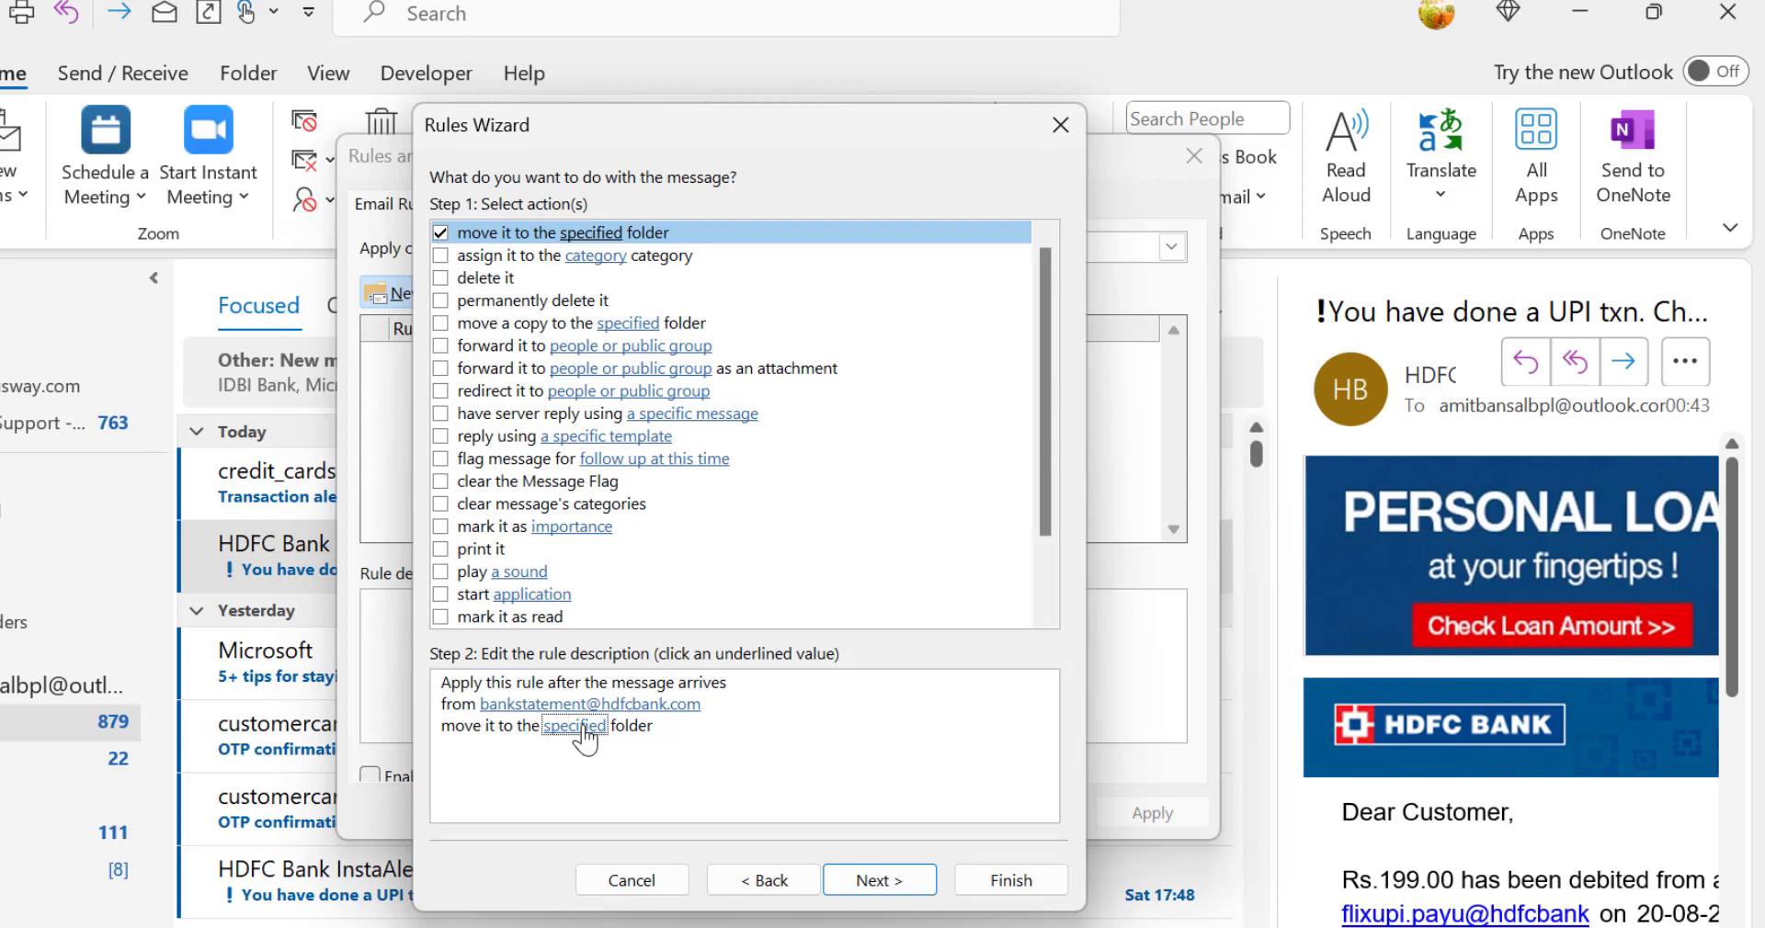
left_click(579, 729)
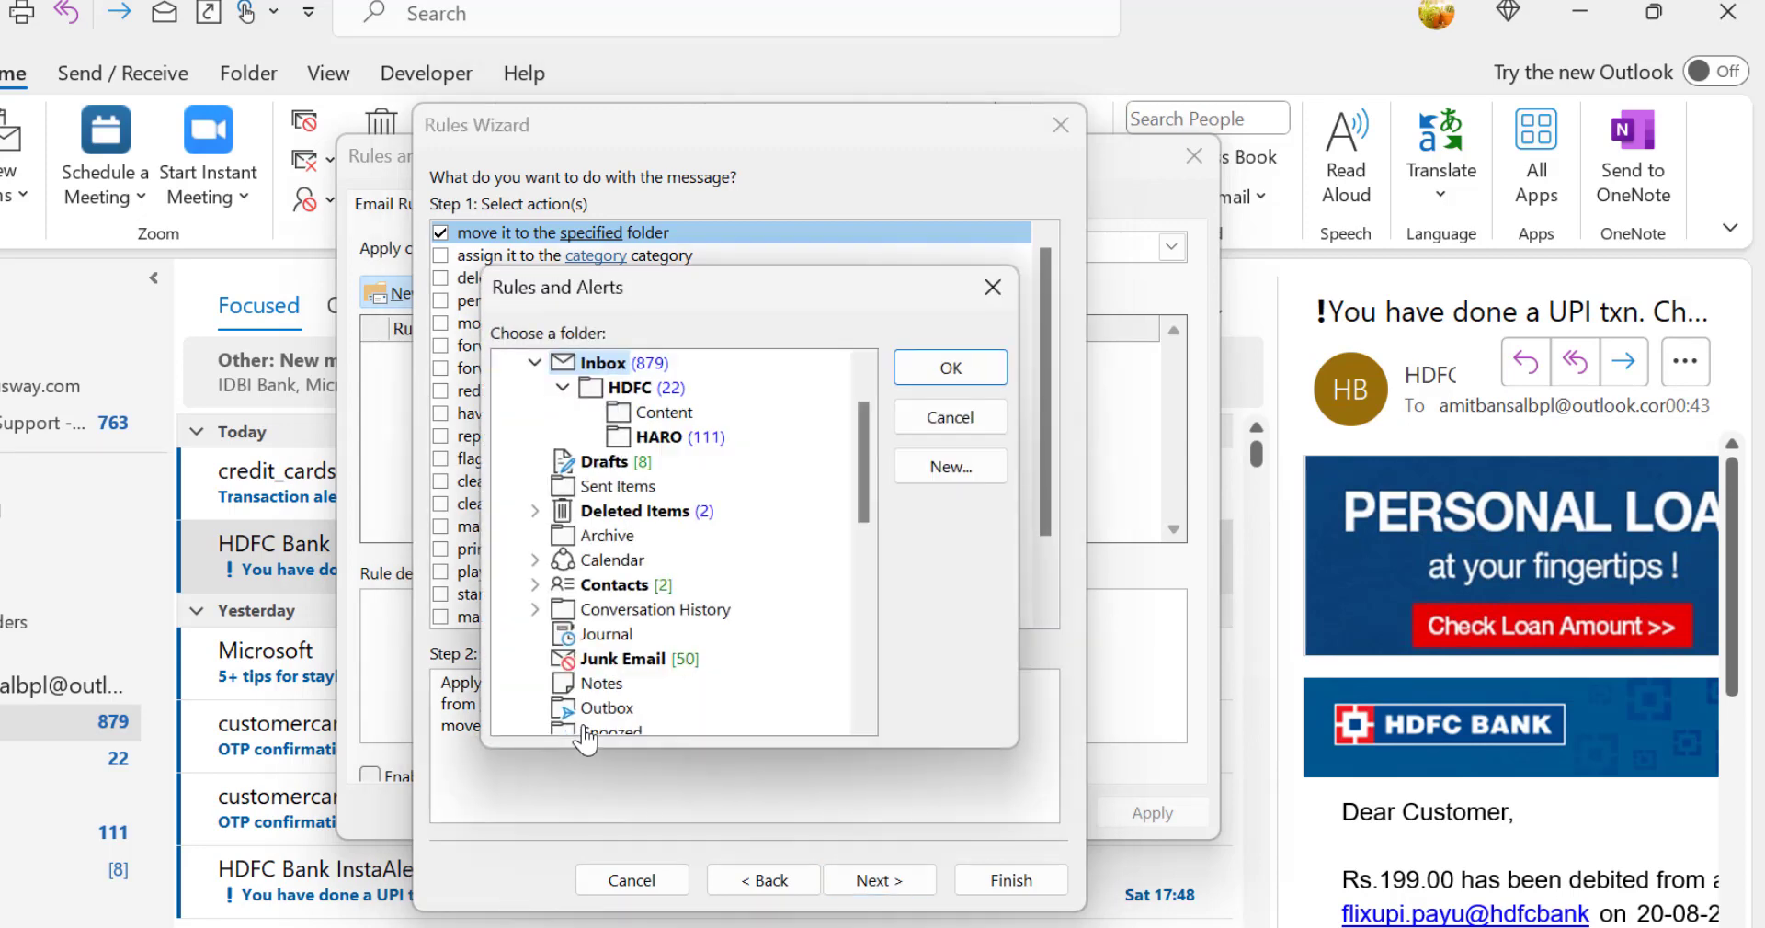
scroll(704, 509, "up", 1)
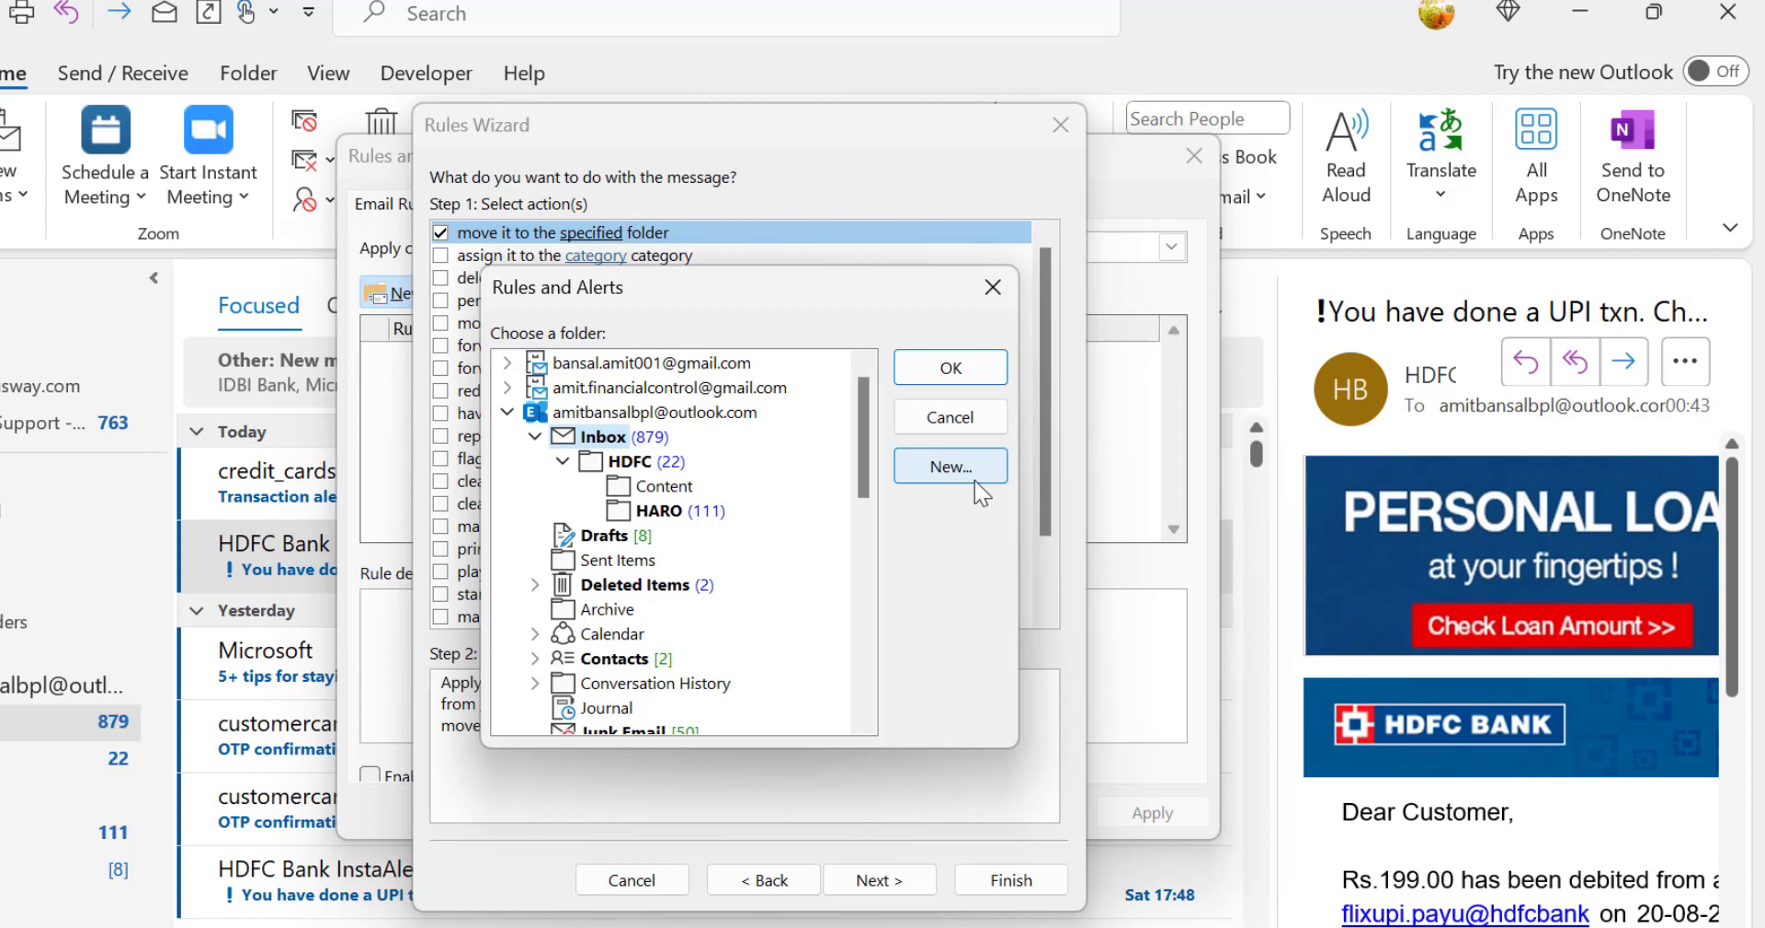
left_click(646, 467)
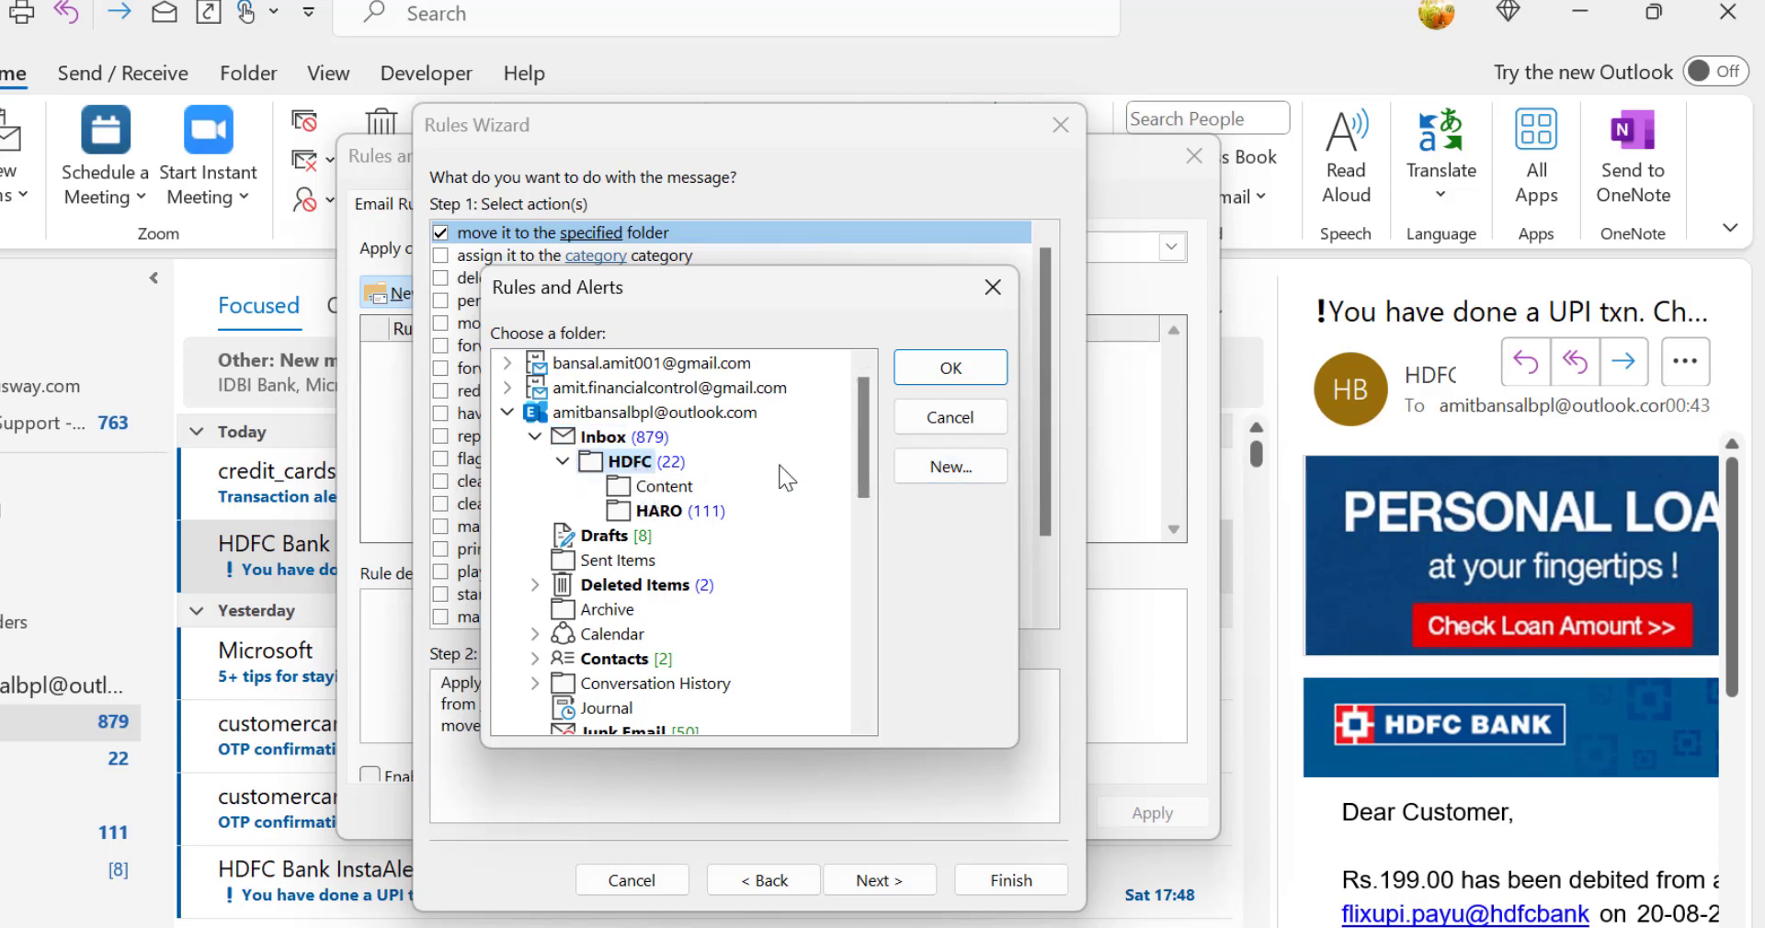
left_click(924, 367)
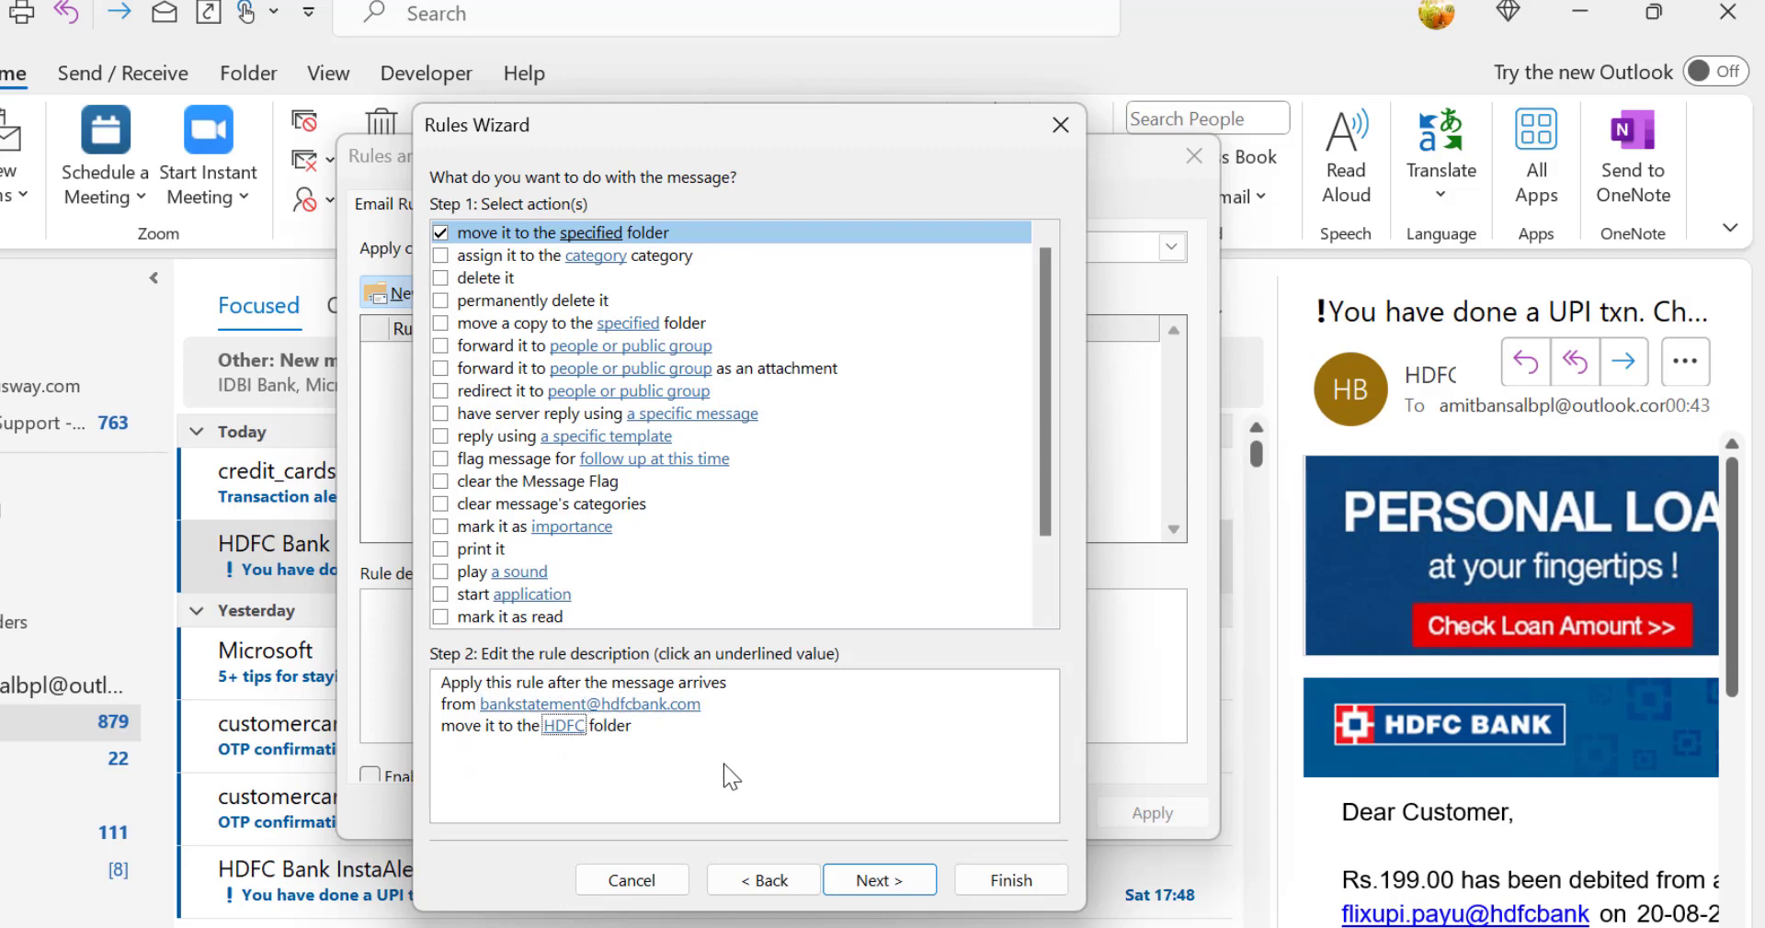
Step: Add an exception to the rule for messages whose subject contains the word "Urgent"
left_click(883, 881)
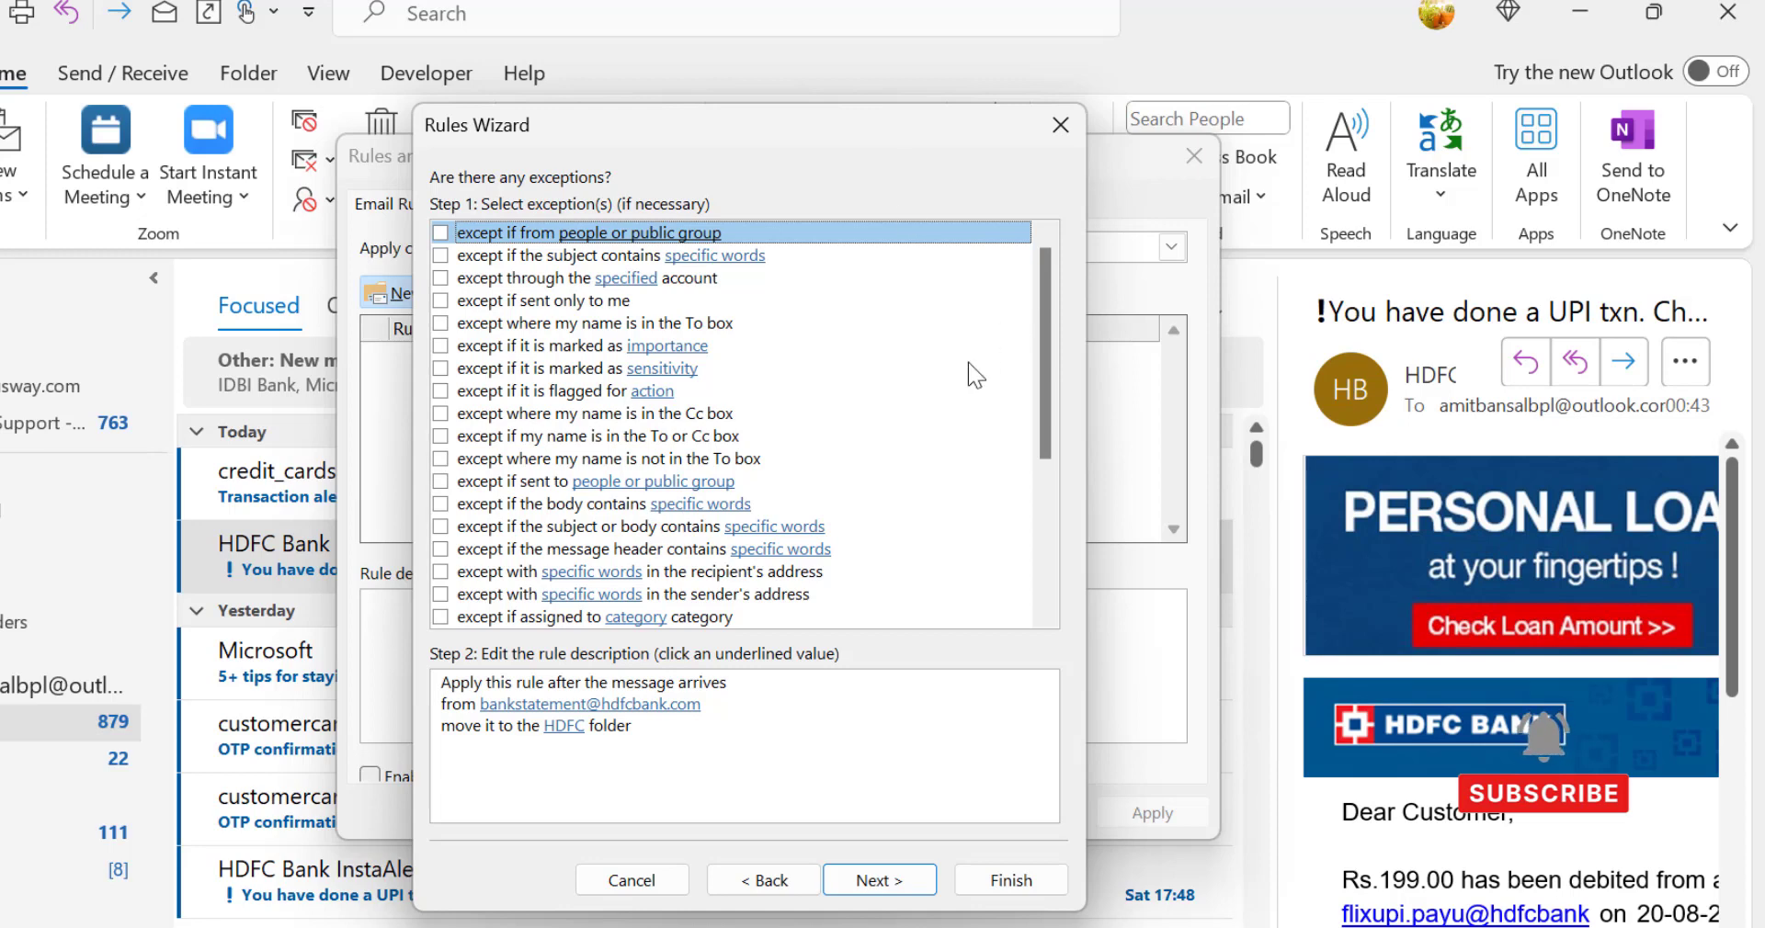
left_click(441, 255)
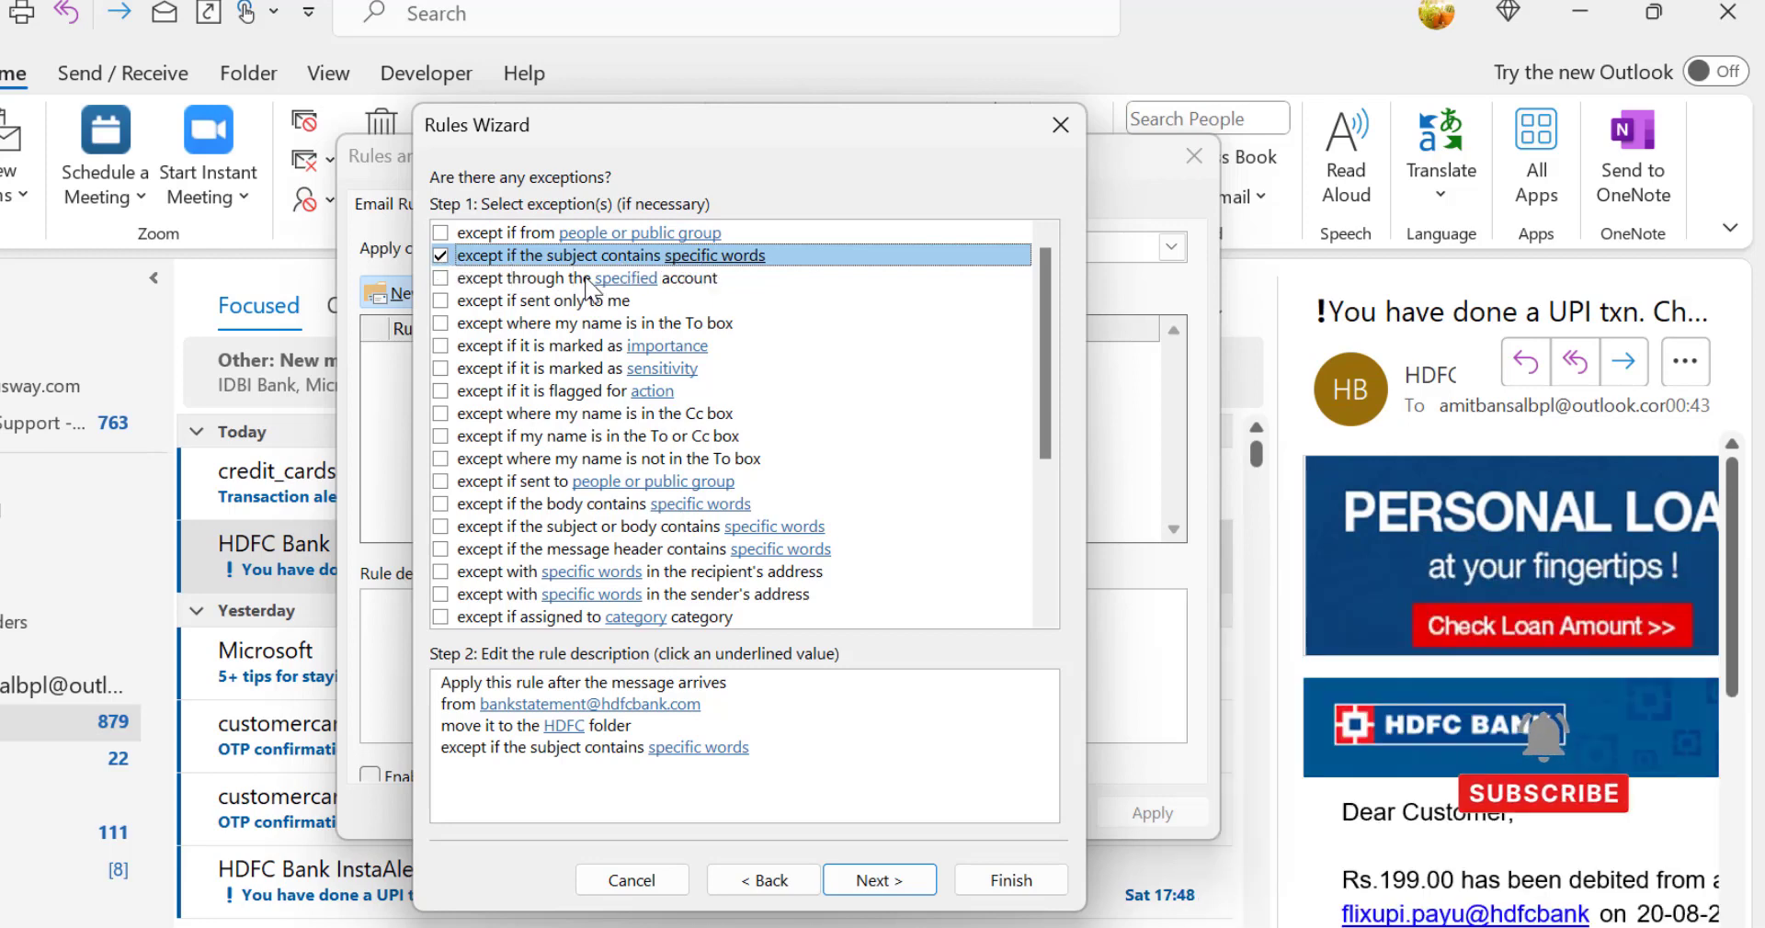
key("Tab")
key("Tab")
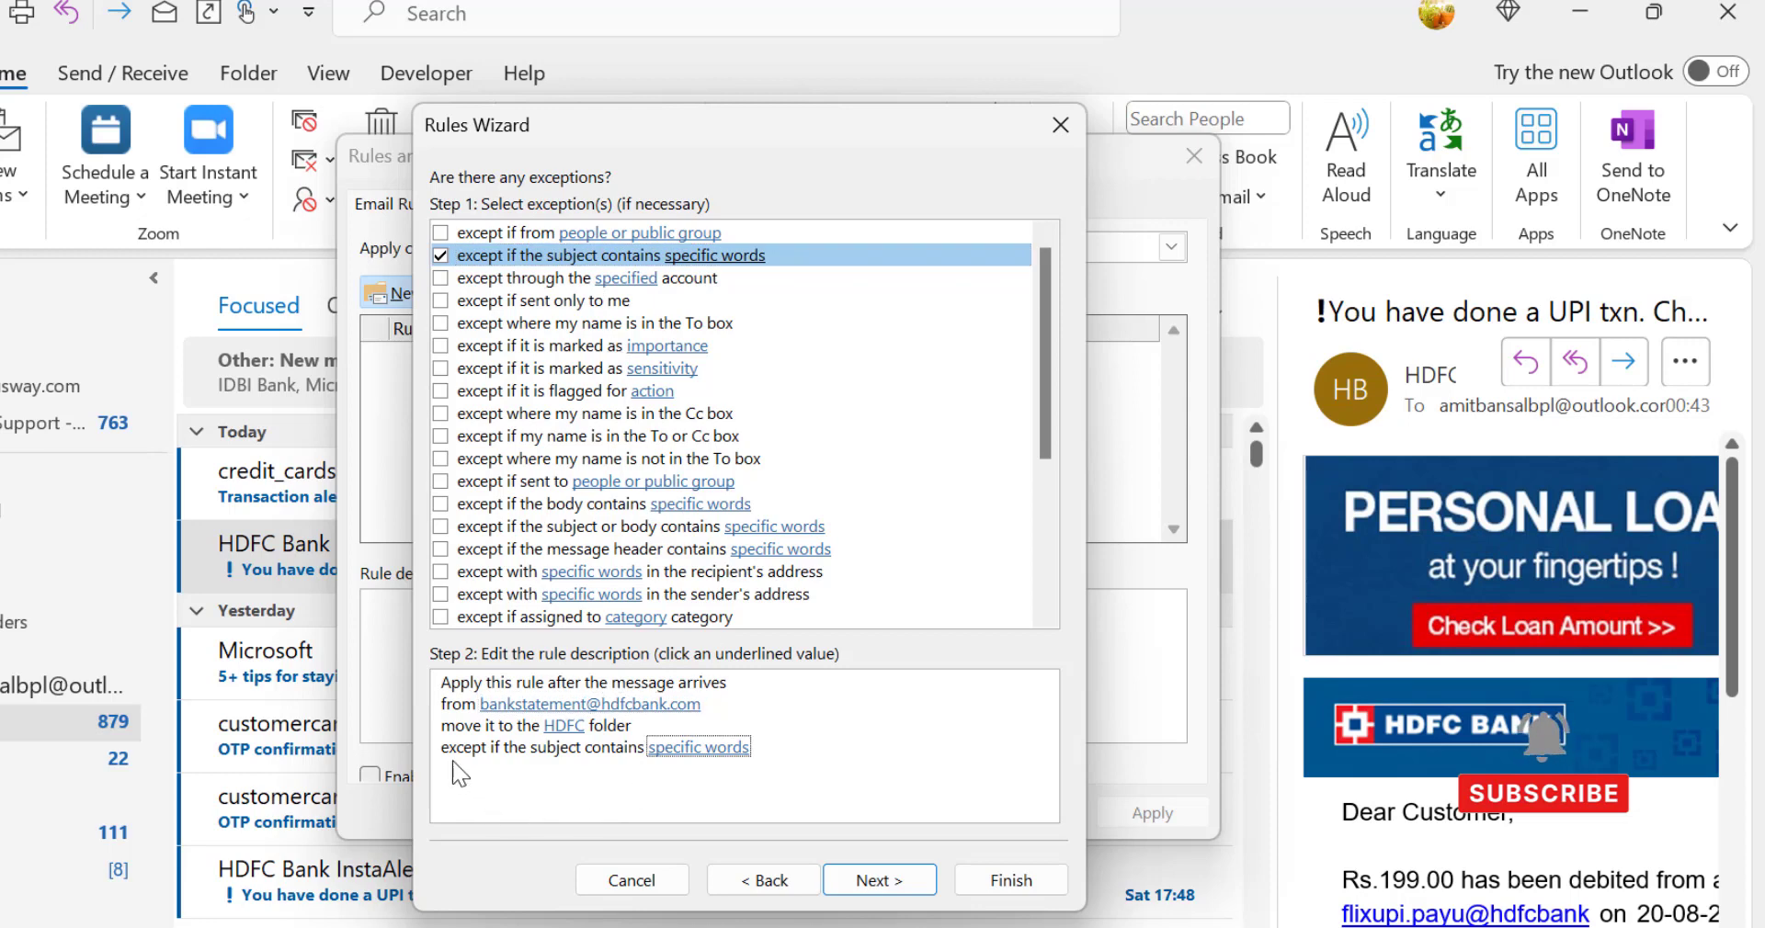
left_click(683, 749)
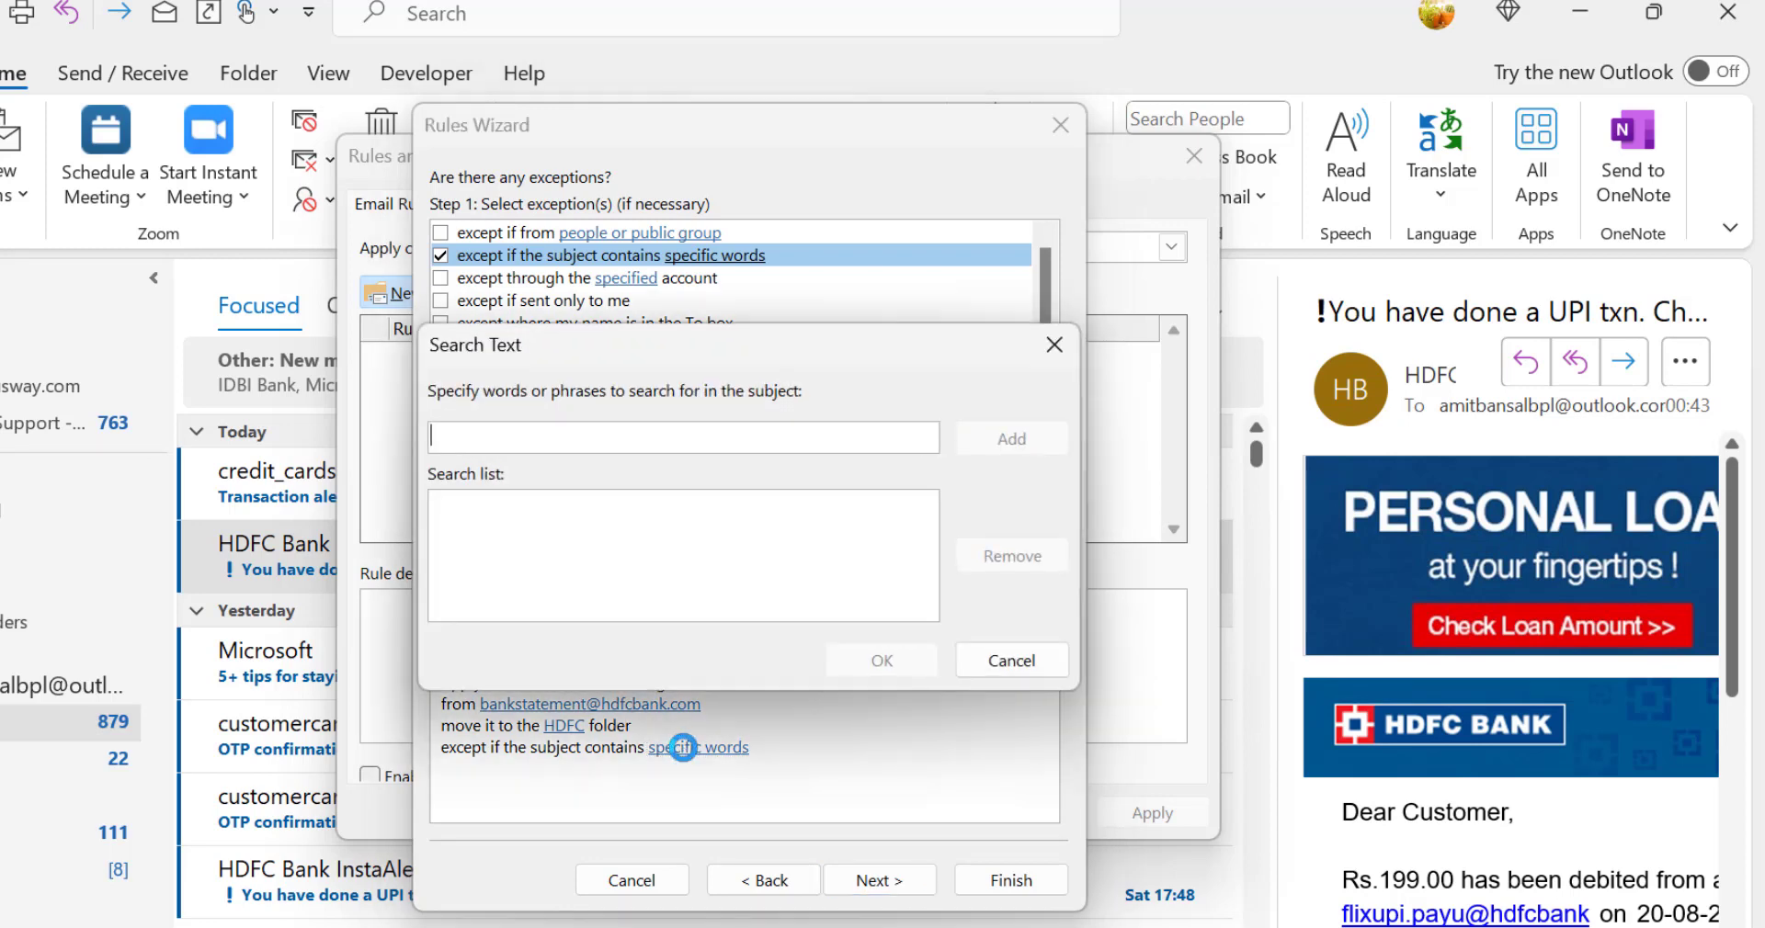
type("Urgent")
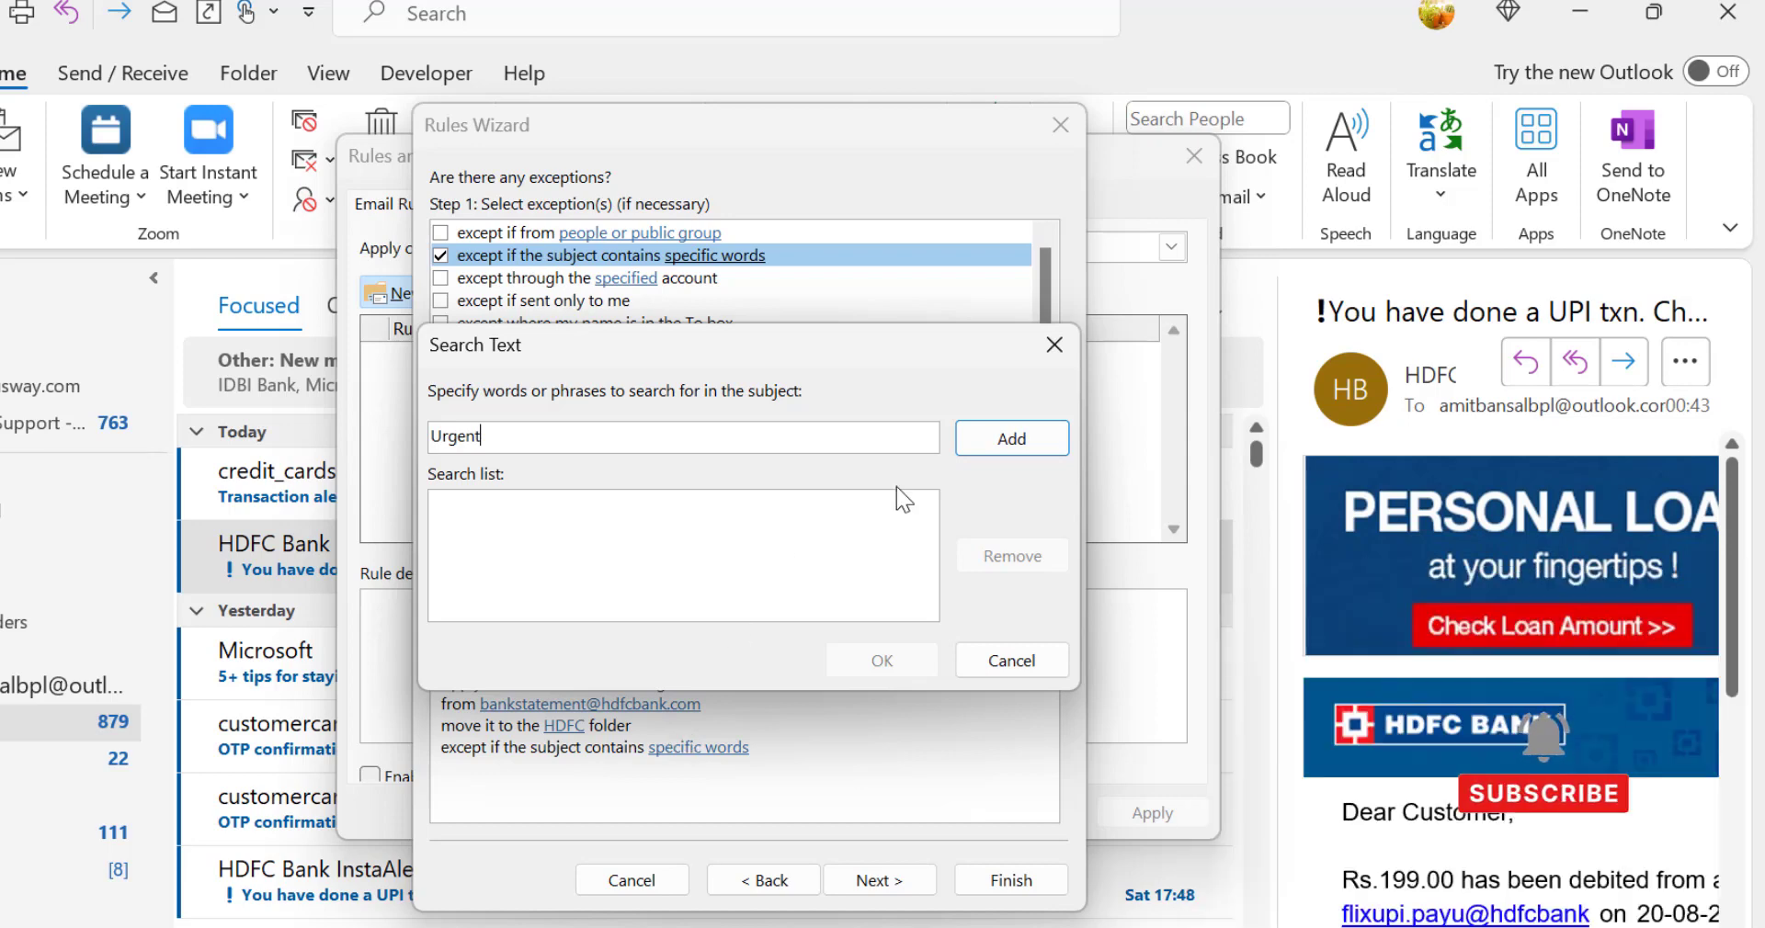
left_click(1012, 441)
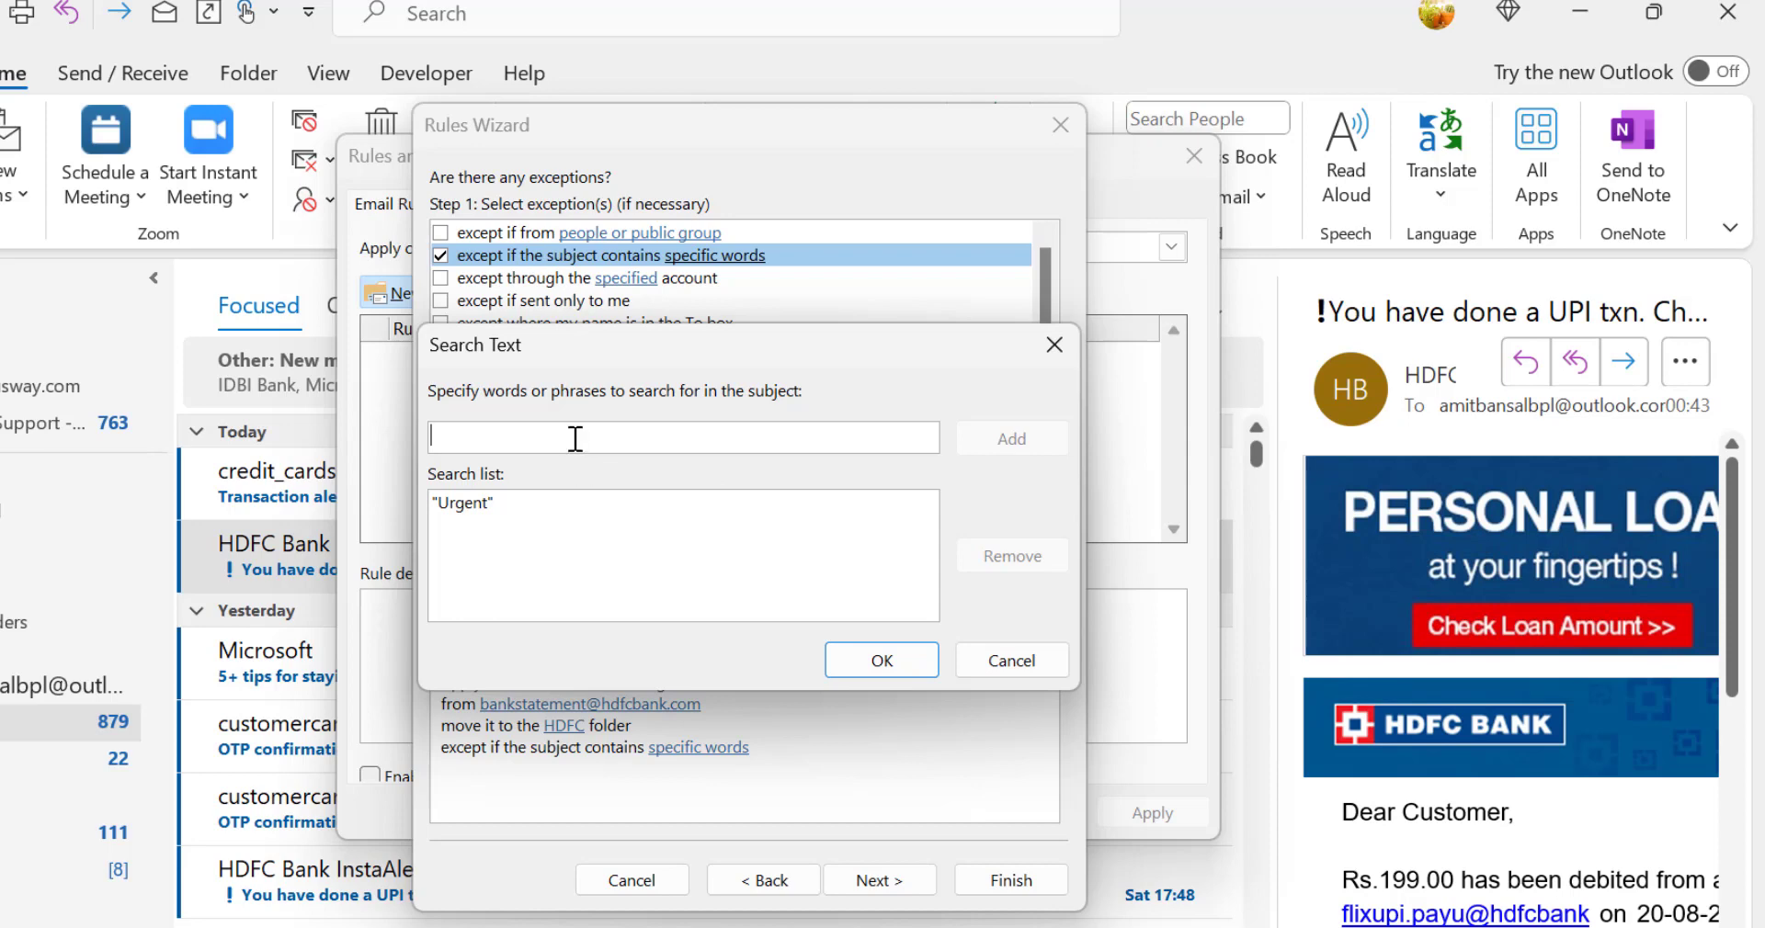
left_click(910, 660)
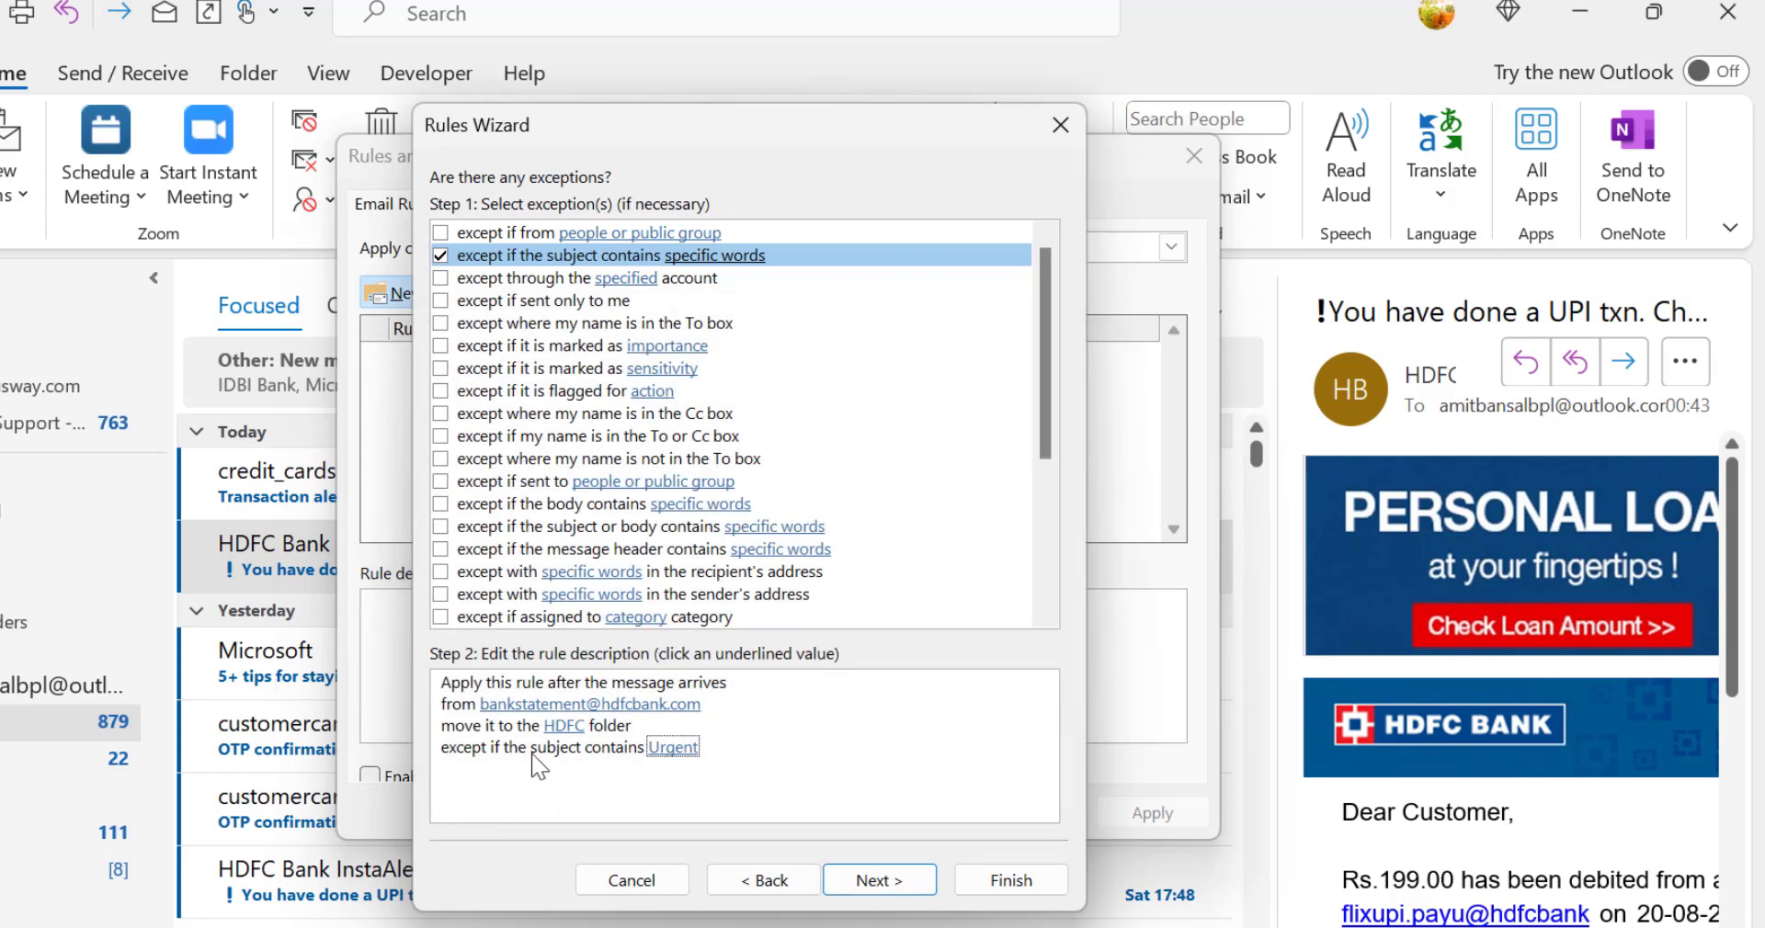
left_click(469, 702)
Step: Continue to the final rule setup and name the rule "Bank Emails"
left_click(877, 881)
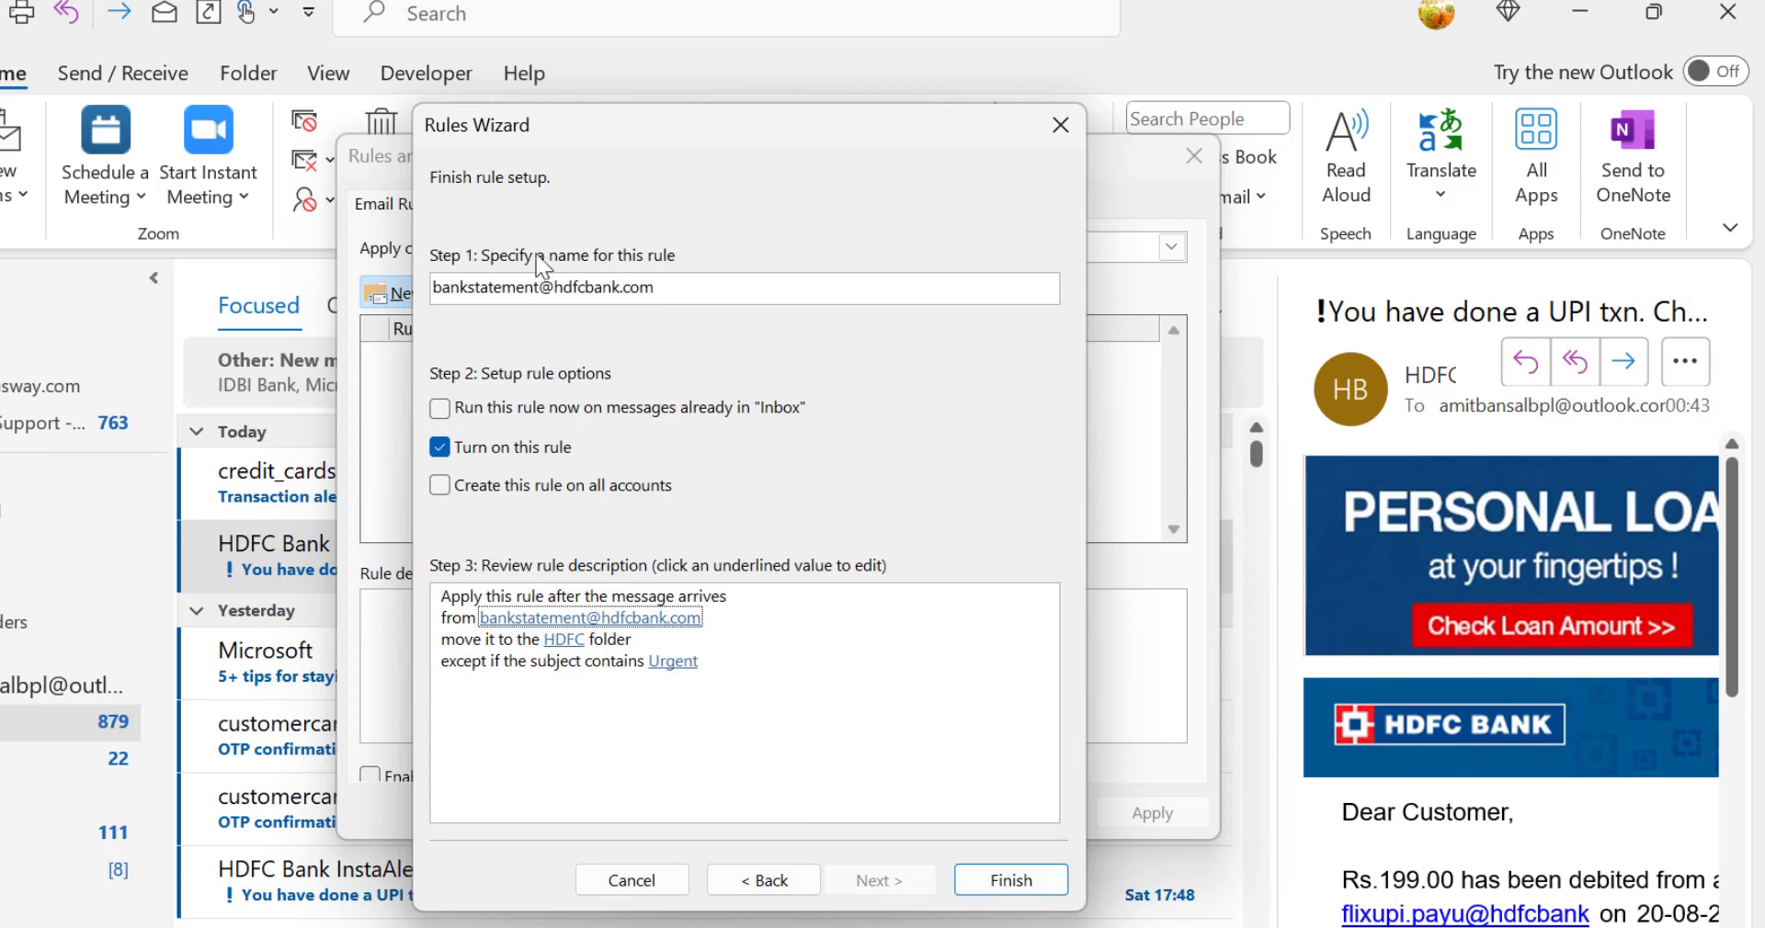
left_click(682, 285)
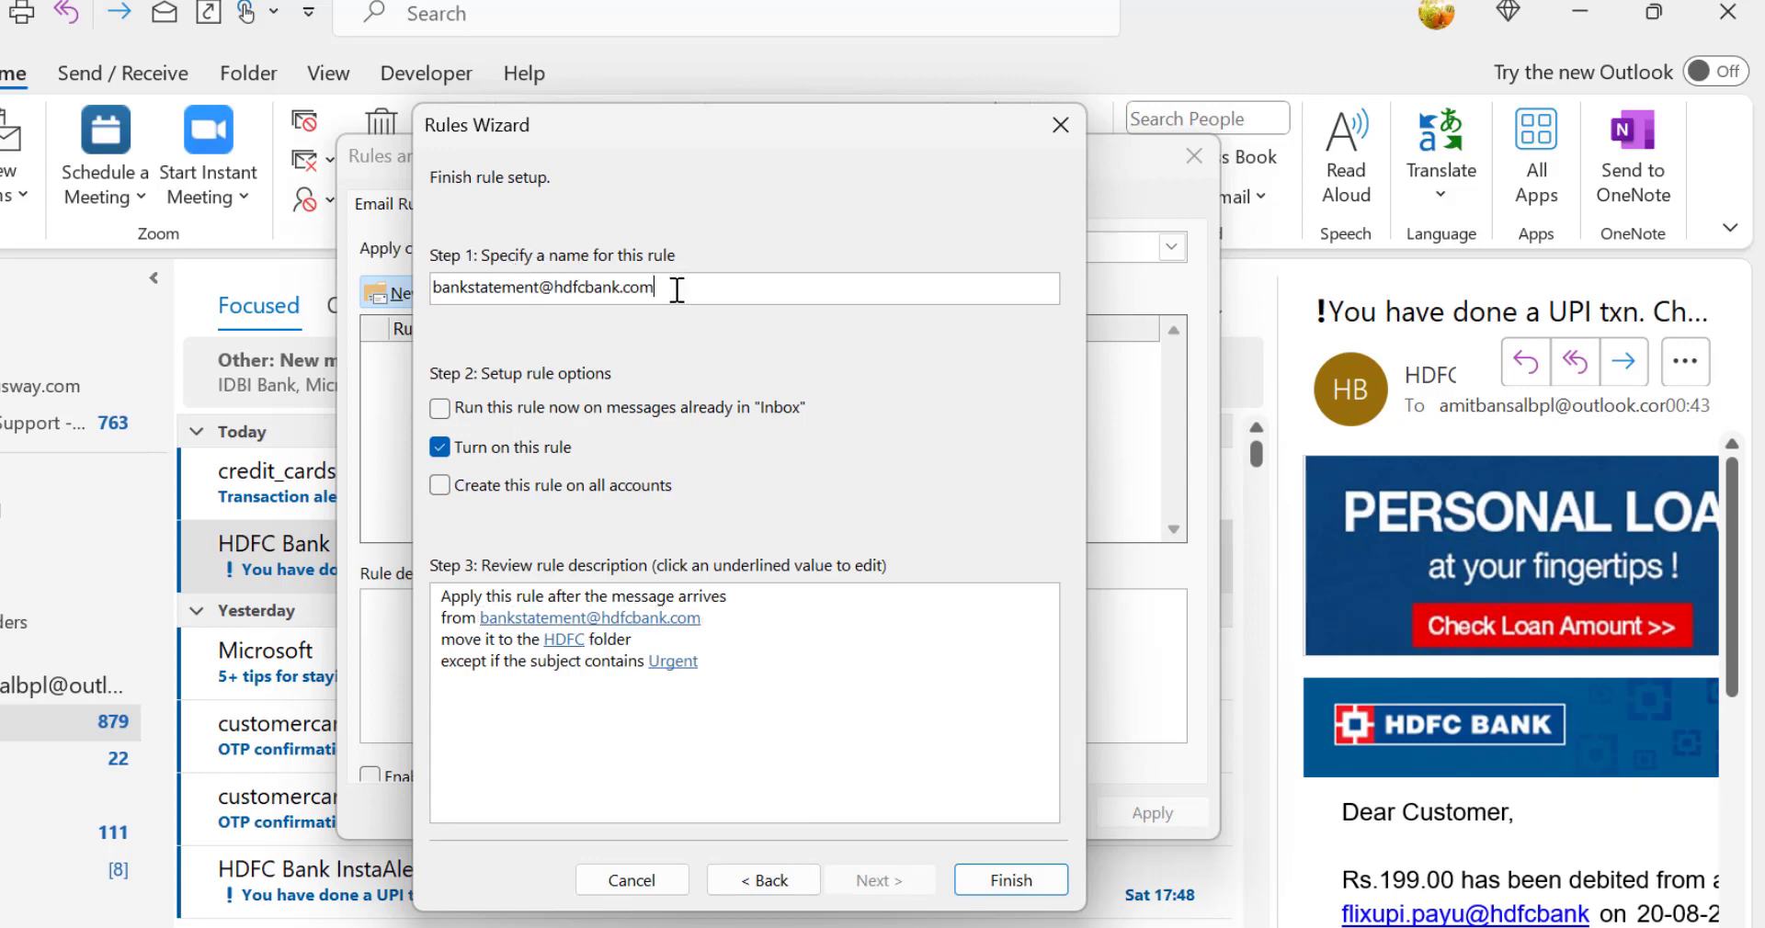
double_click(677, 291)
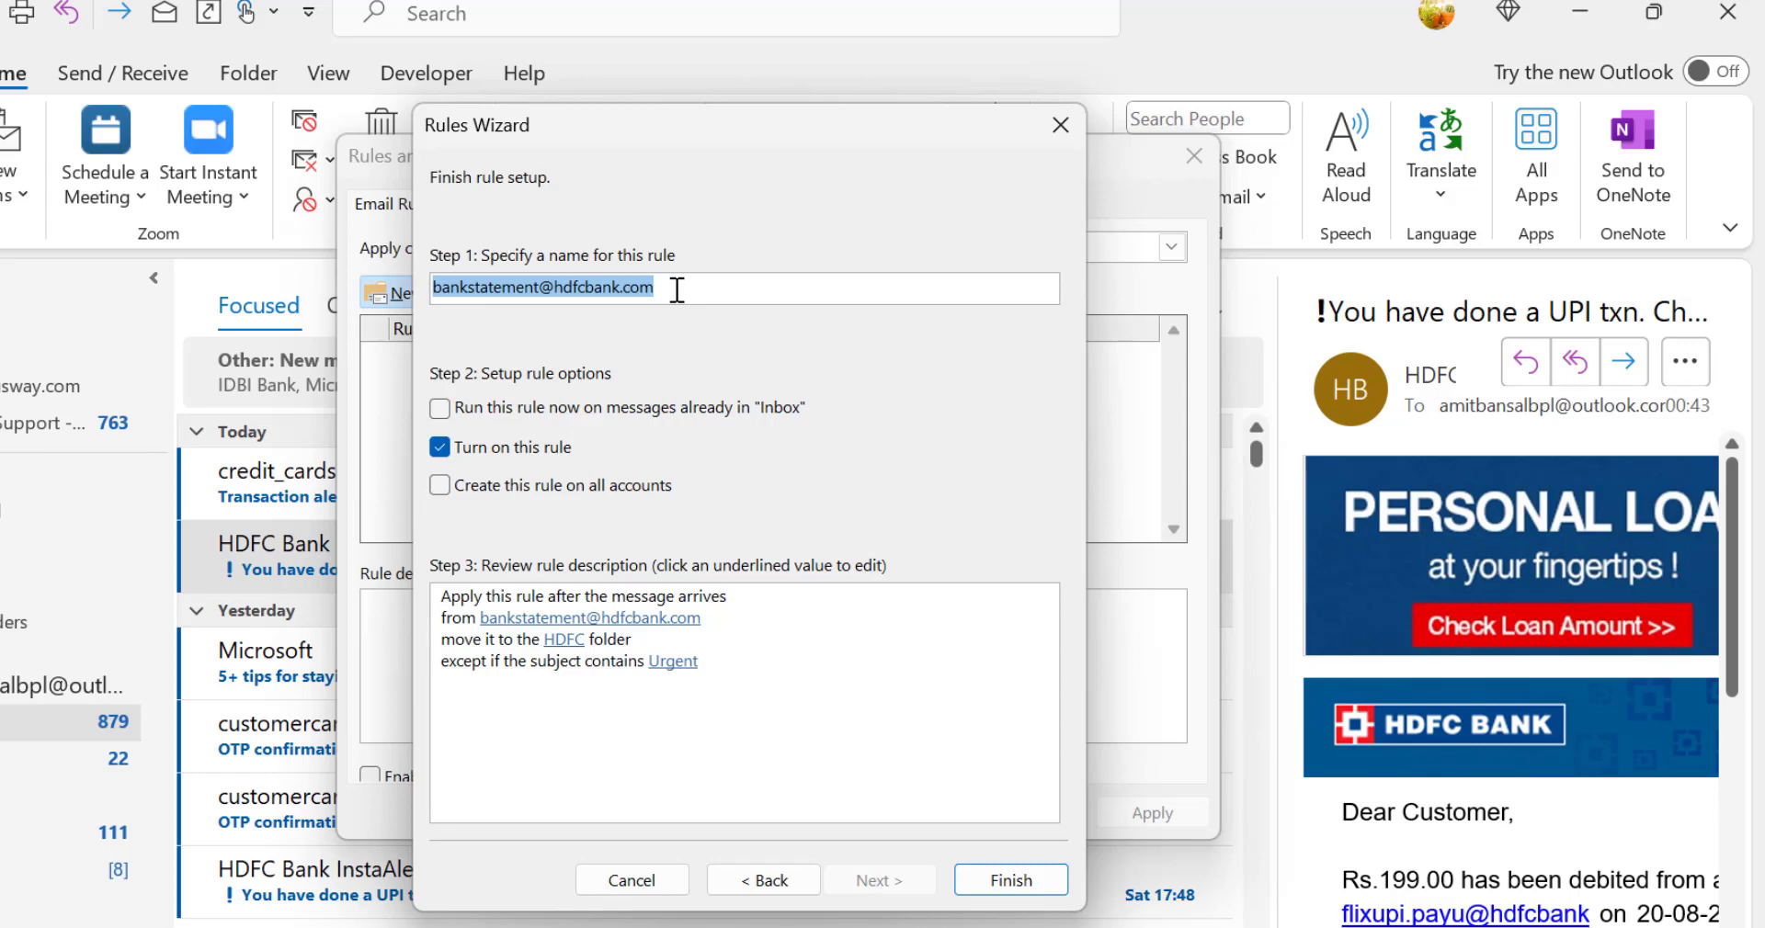
type("Bank")
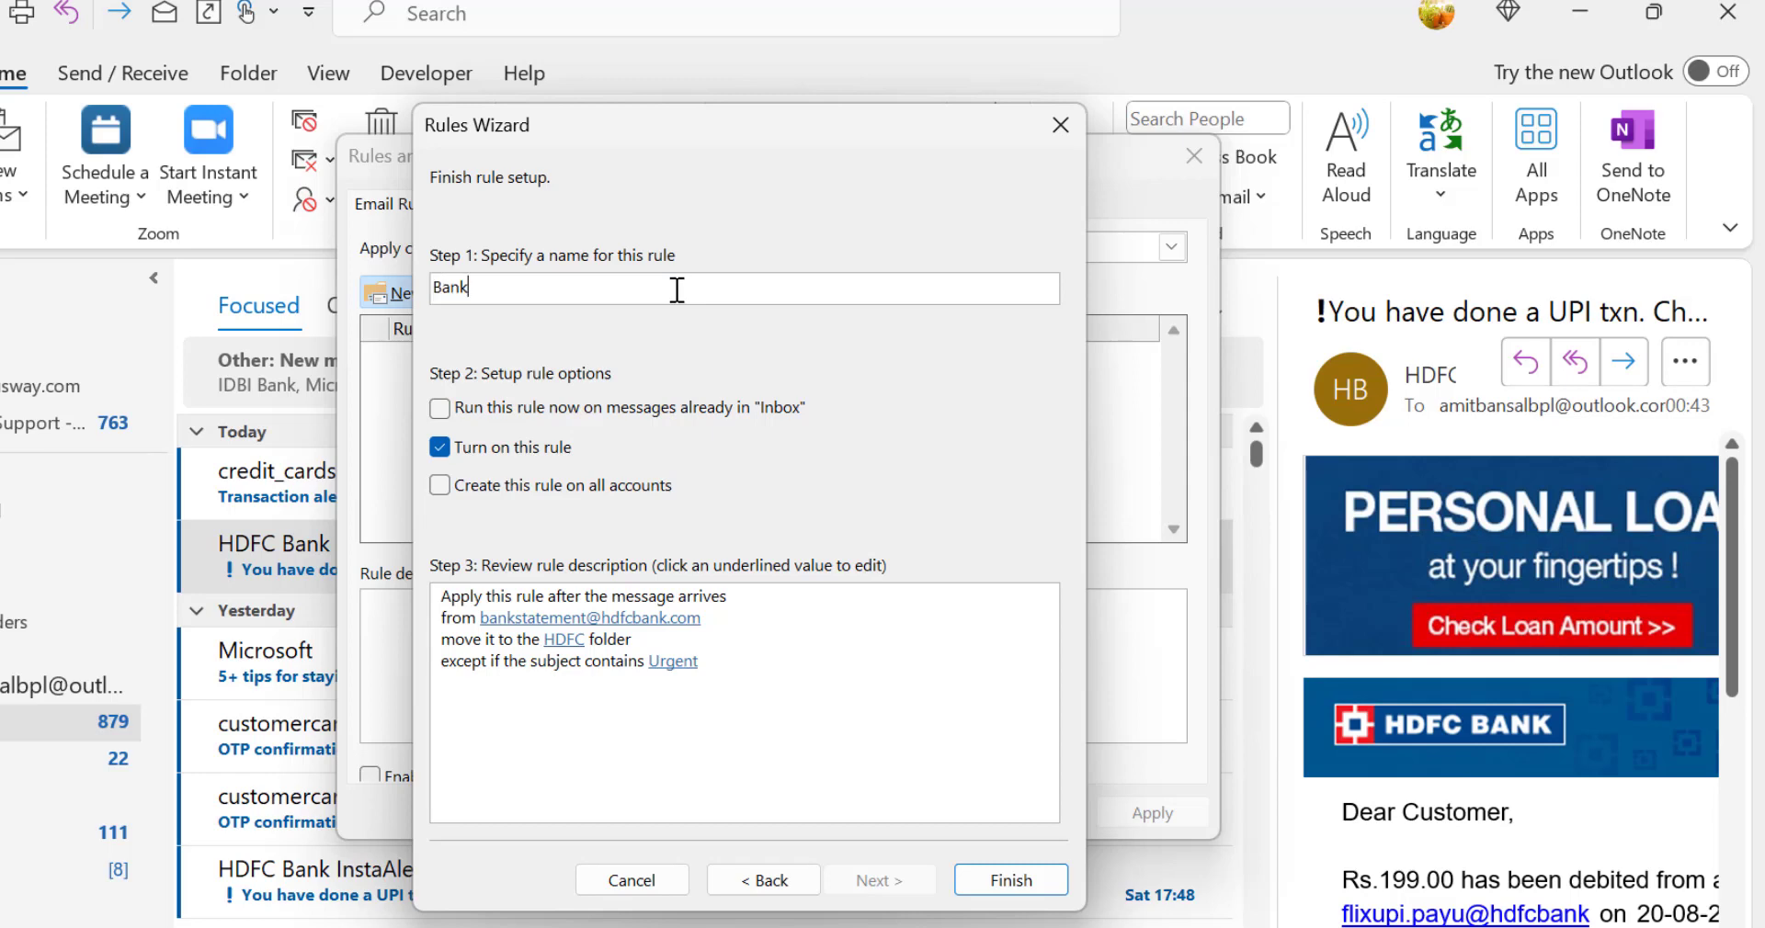
type(" Emails")
Step: Set the rule to run now on messages already in the Inbox and be created on all accounts, and finish it
left_click(459, 408)
left_click(441, 486)
left_click(627, 619)
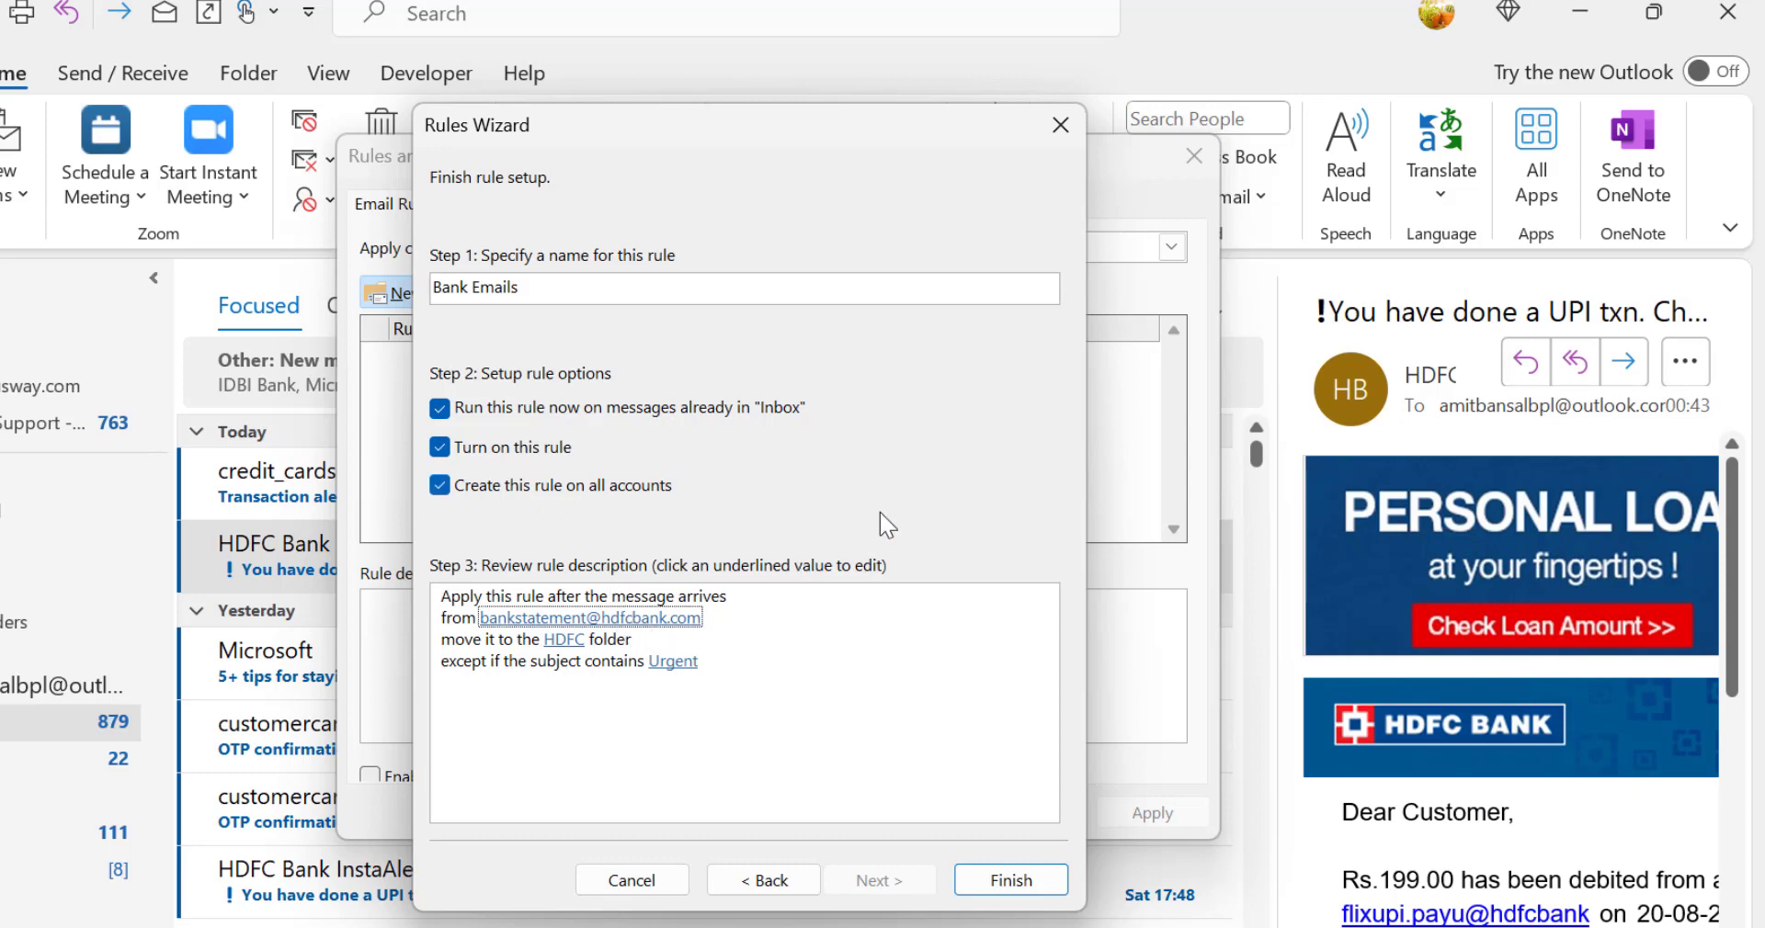
left_click(1007, 881)
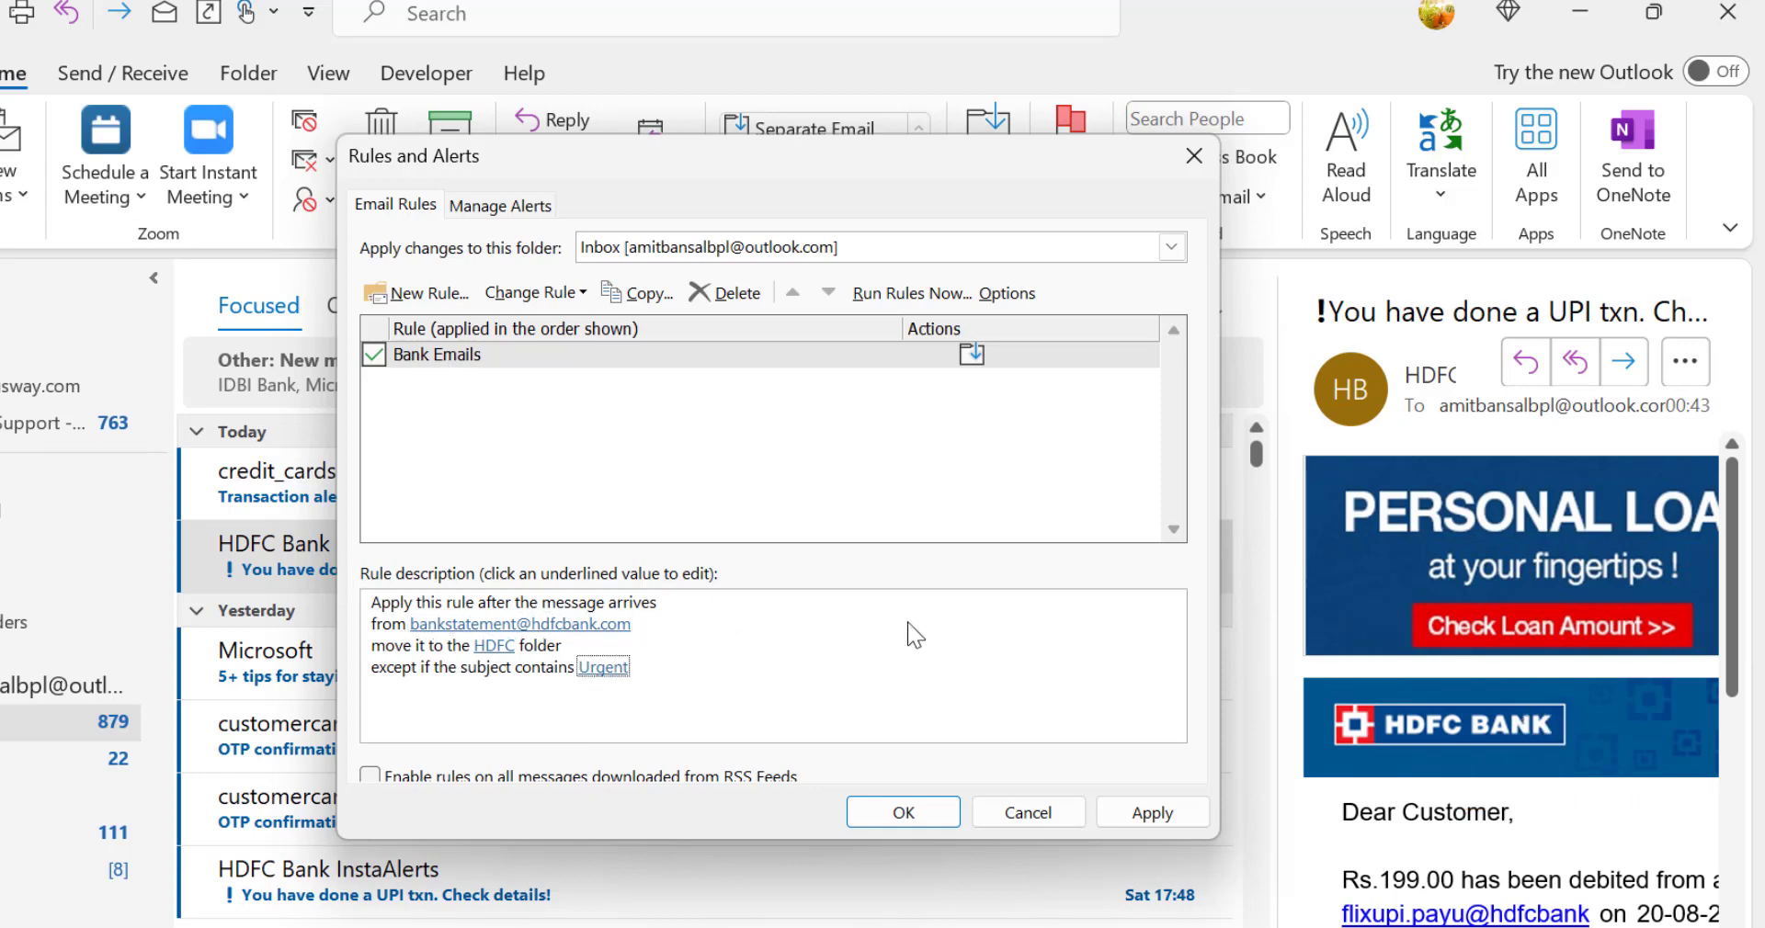
Step: Select the Bank Emails rule, apply the rule changes and close the rules manager
left_click(456, 364)
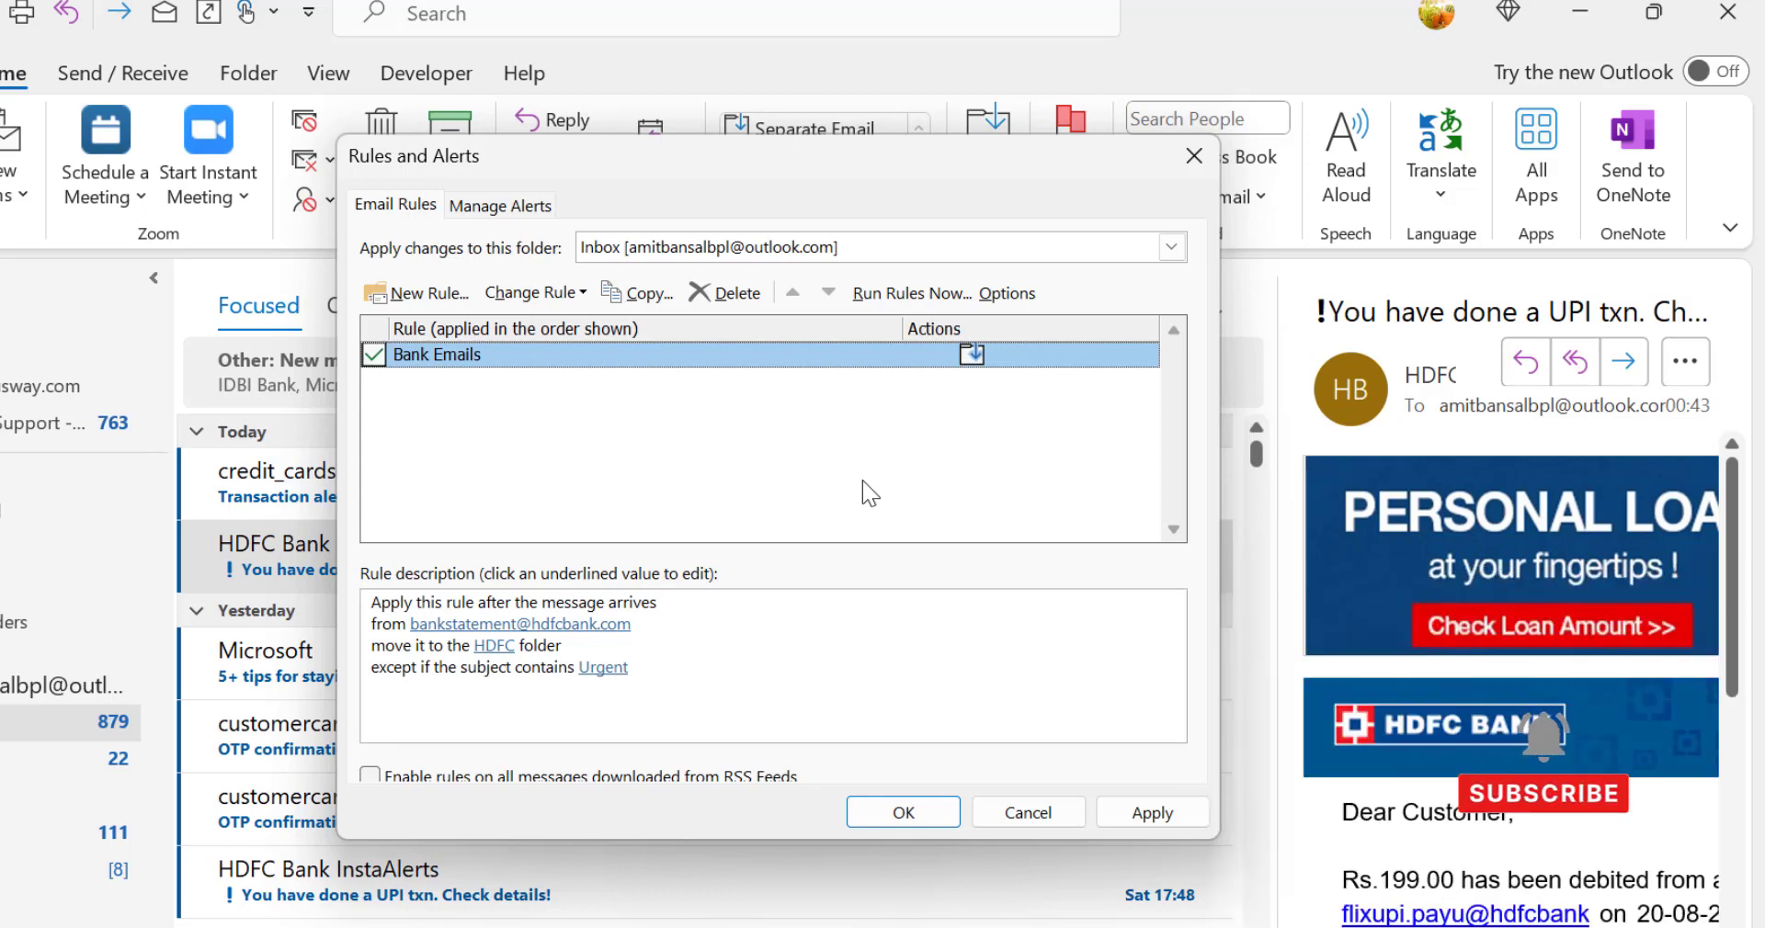
left_click(1157, 815)
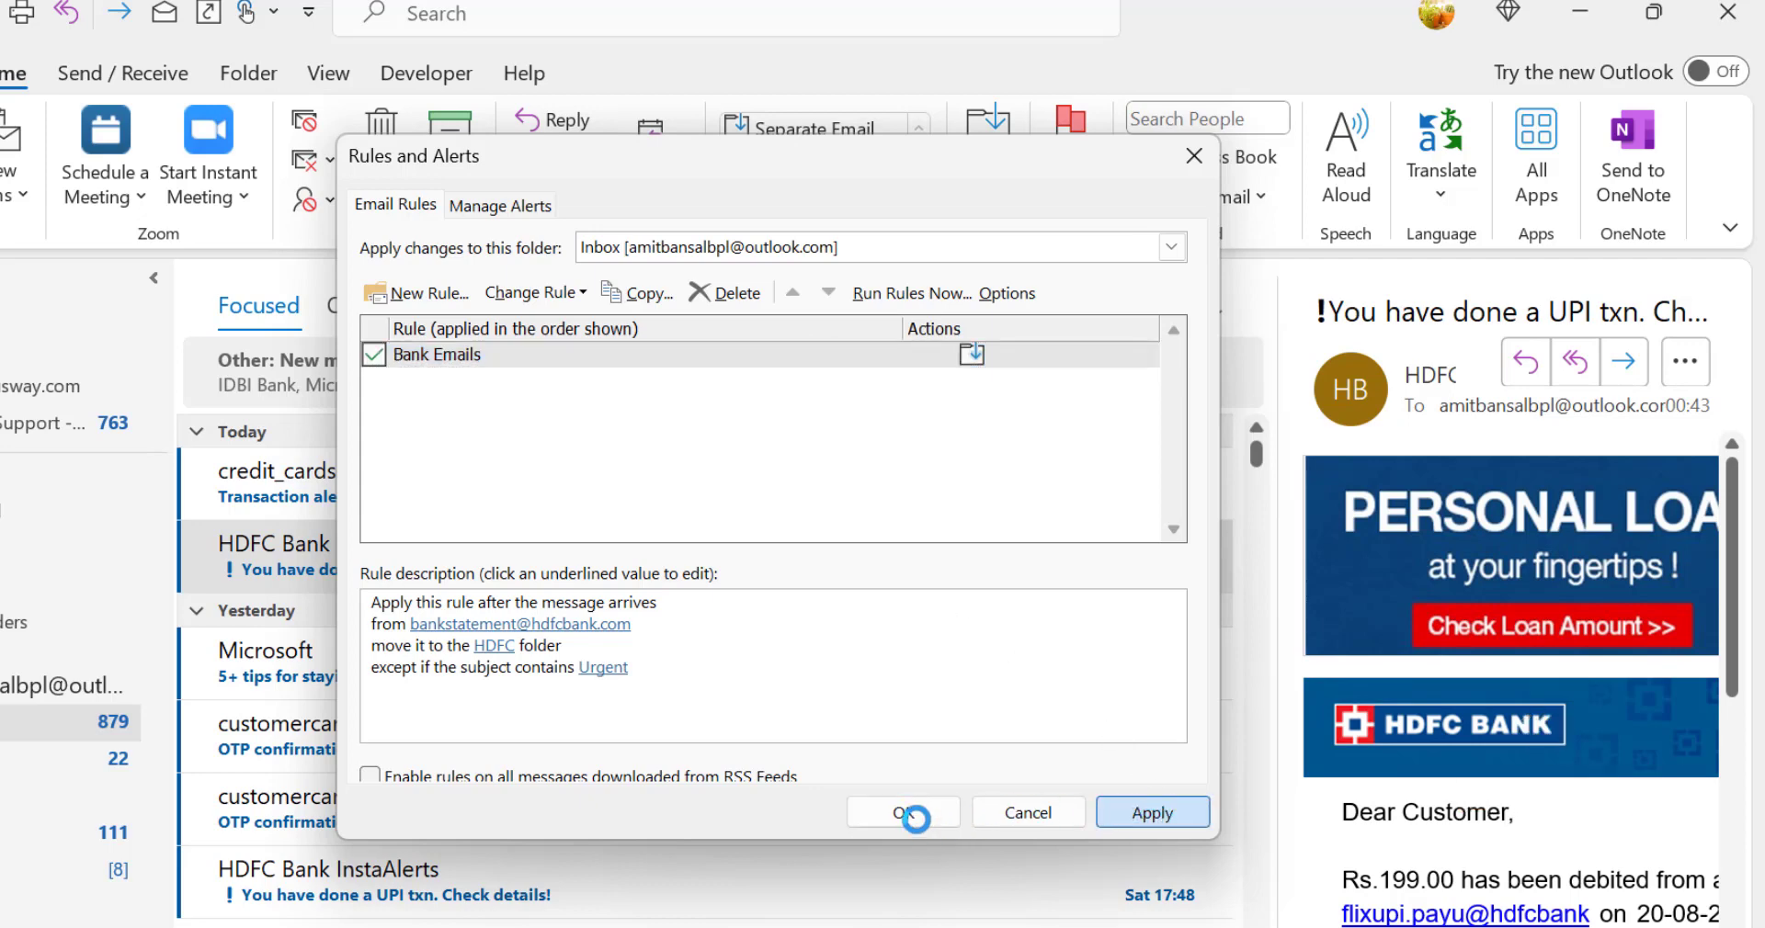
left_click(910, 814)
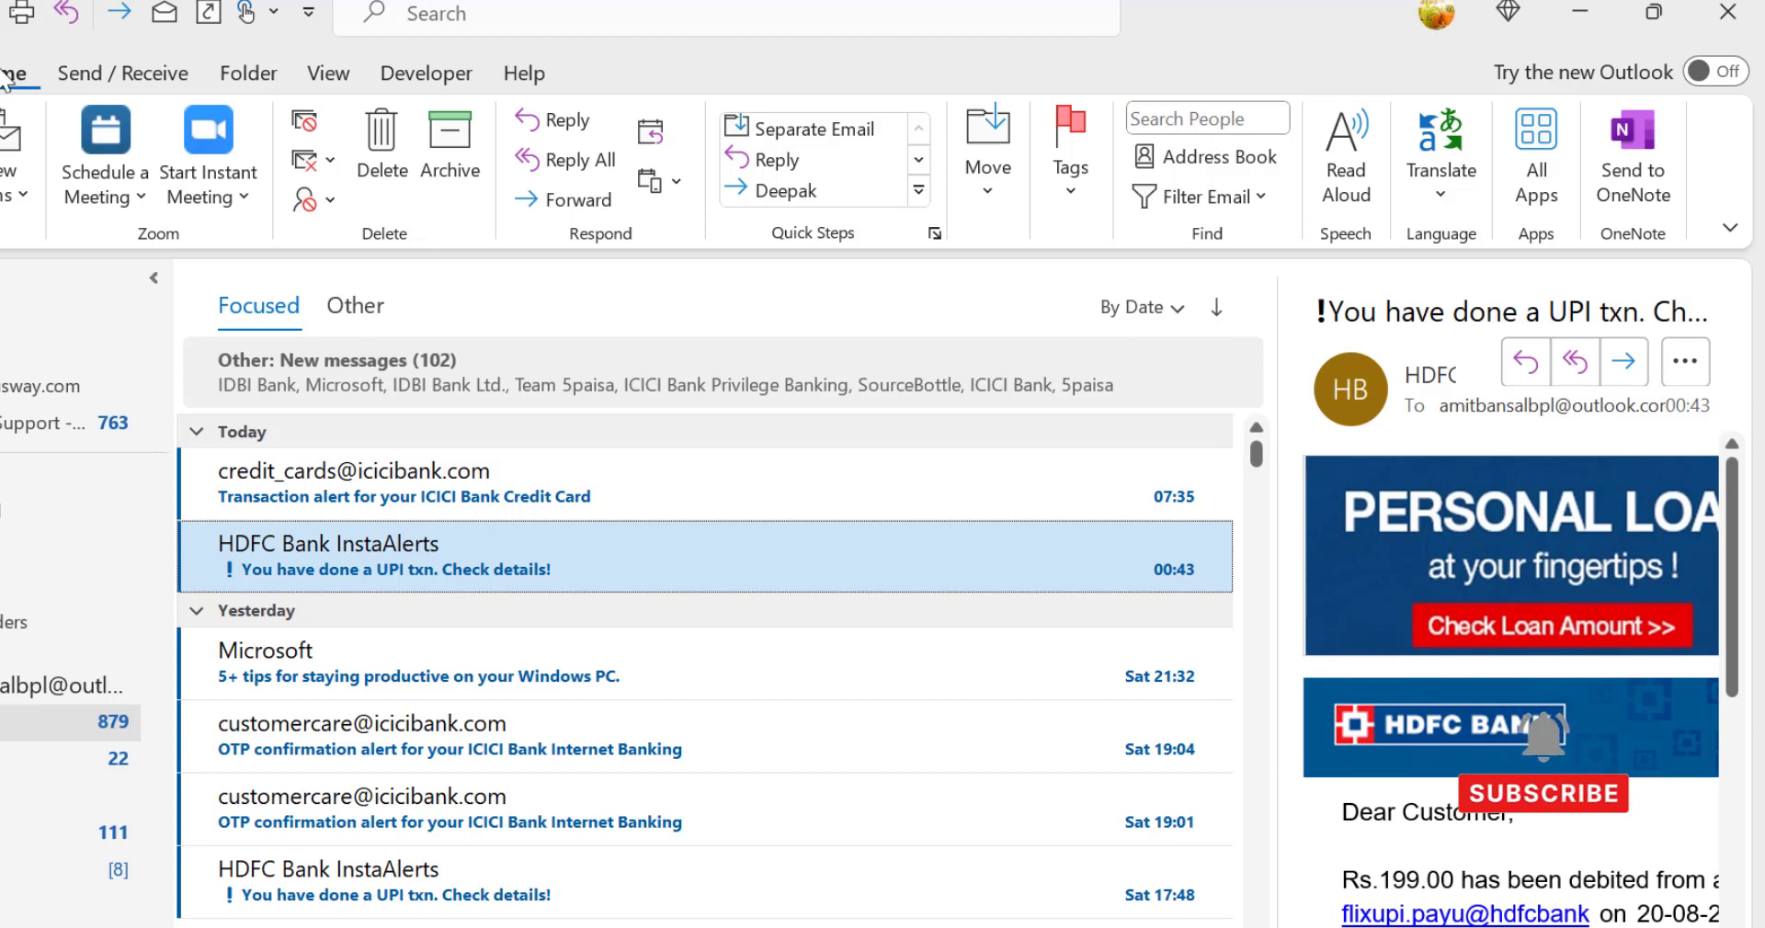
Step: Reopen the management of rules and alerts and move its dialog aside
left_click(989, 193)
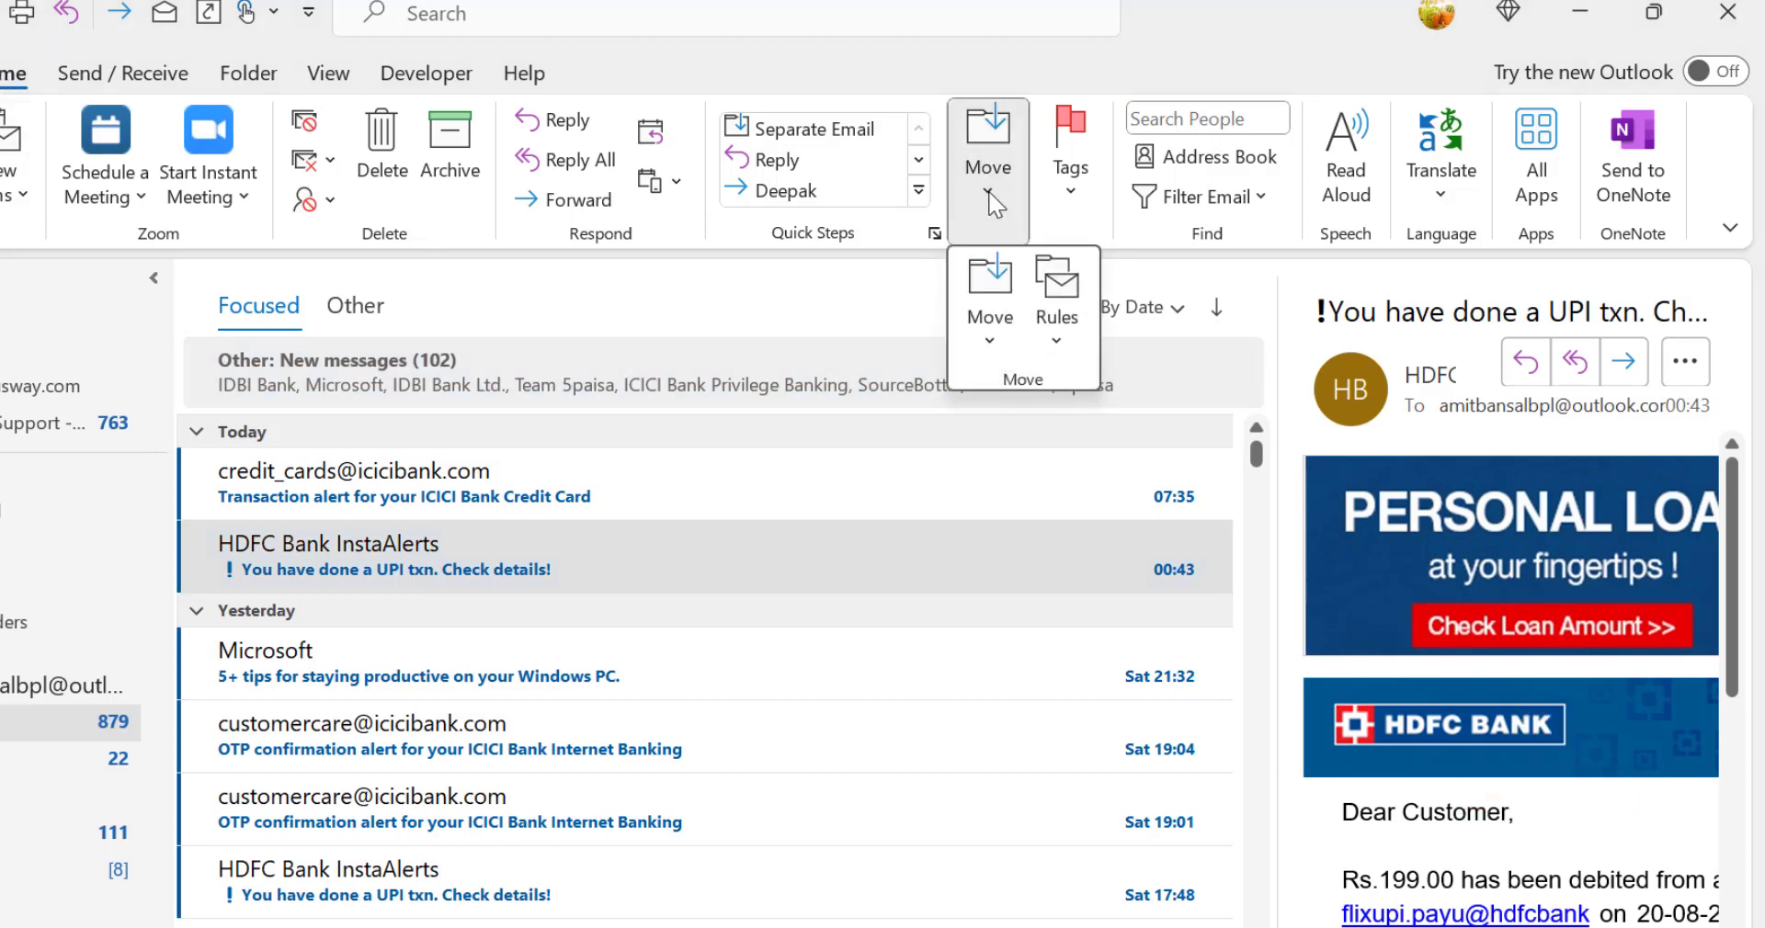
left_click(1057, 345)
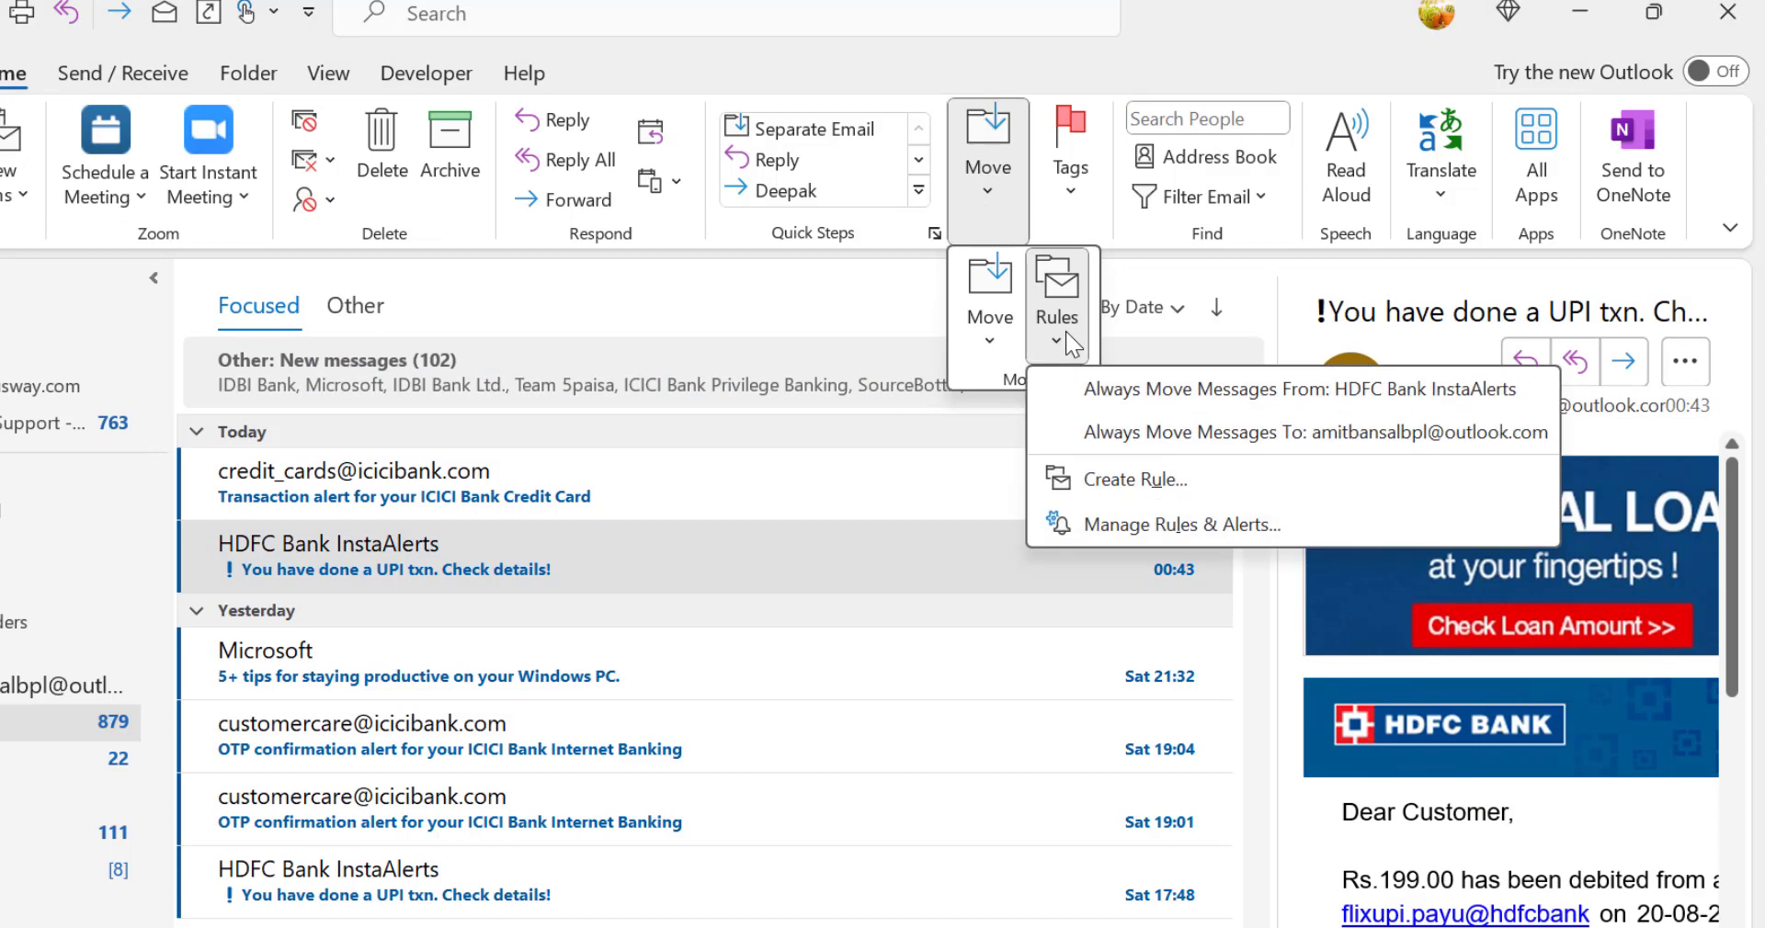
left_click(1142, 524)
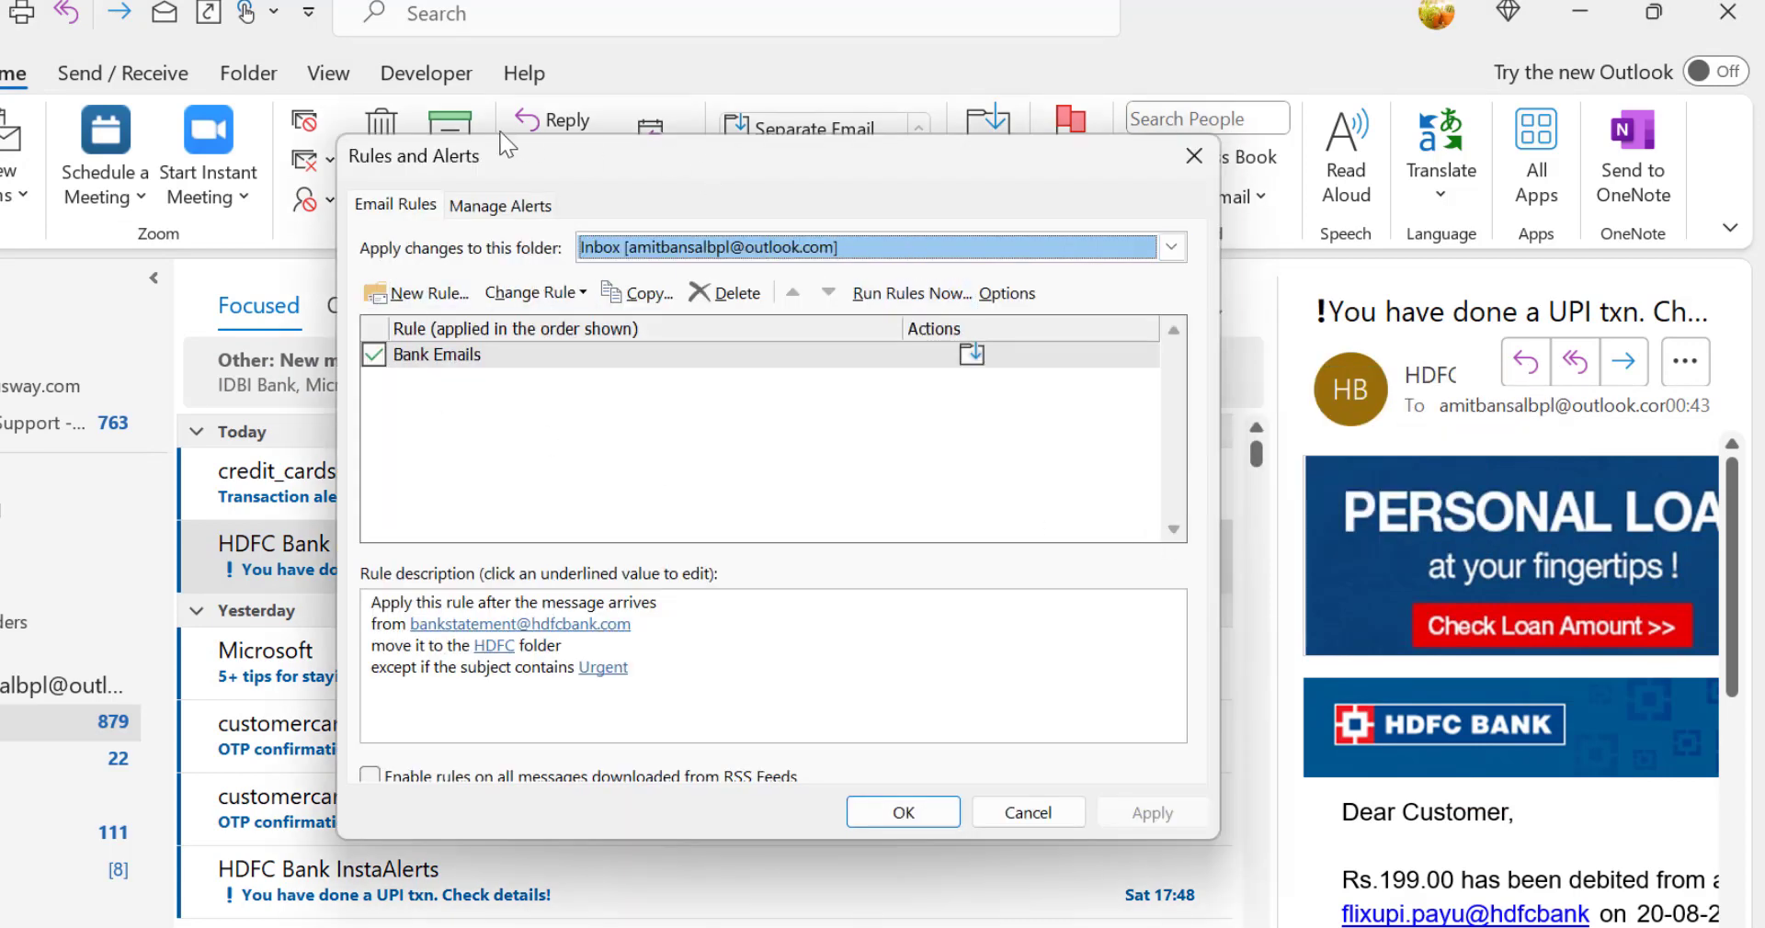
left_click_drag(552, 131, 462, 134)
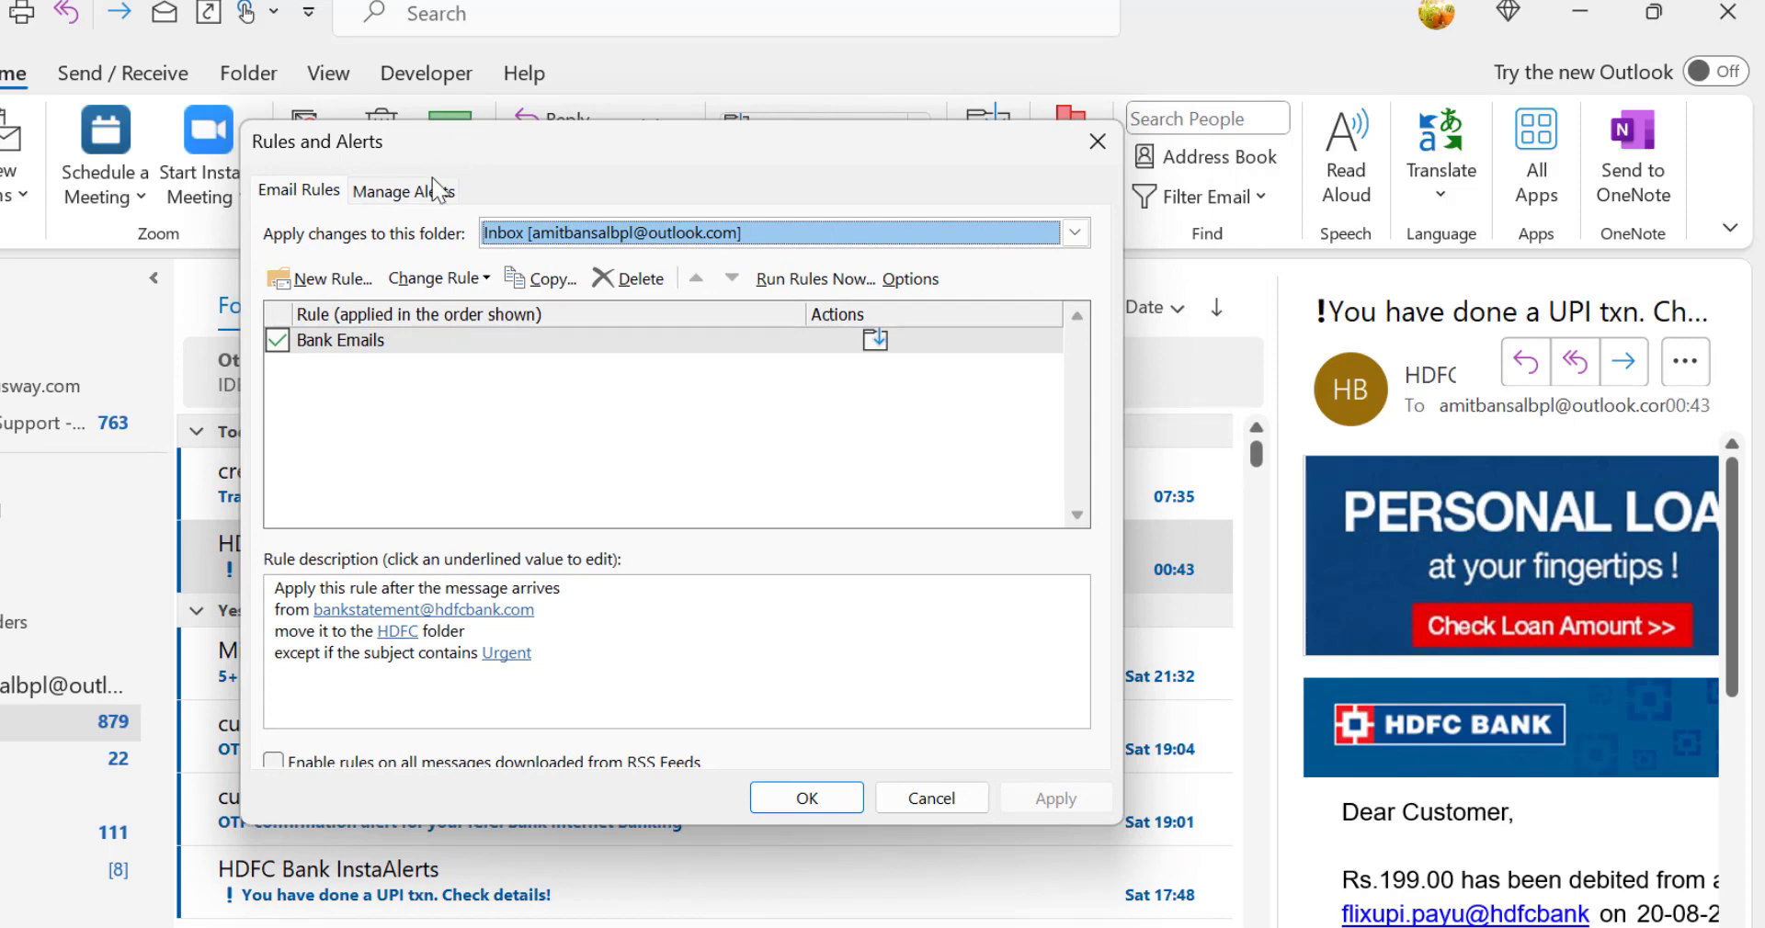
Step: Start a new rule from the blank template for messages I send and review its available conditions
left_click(336, 278)
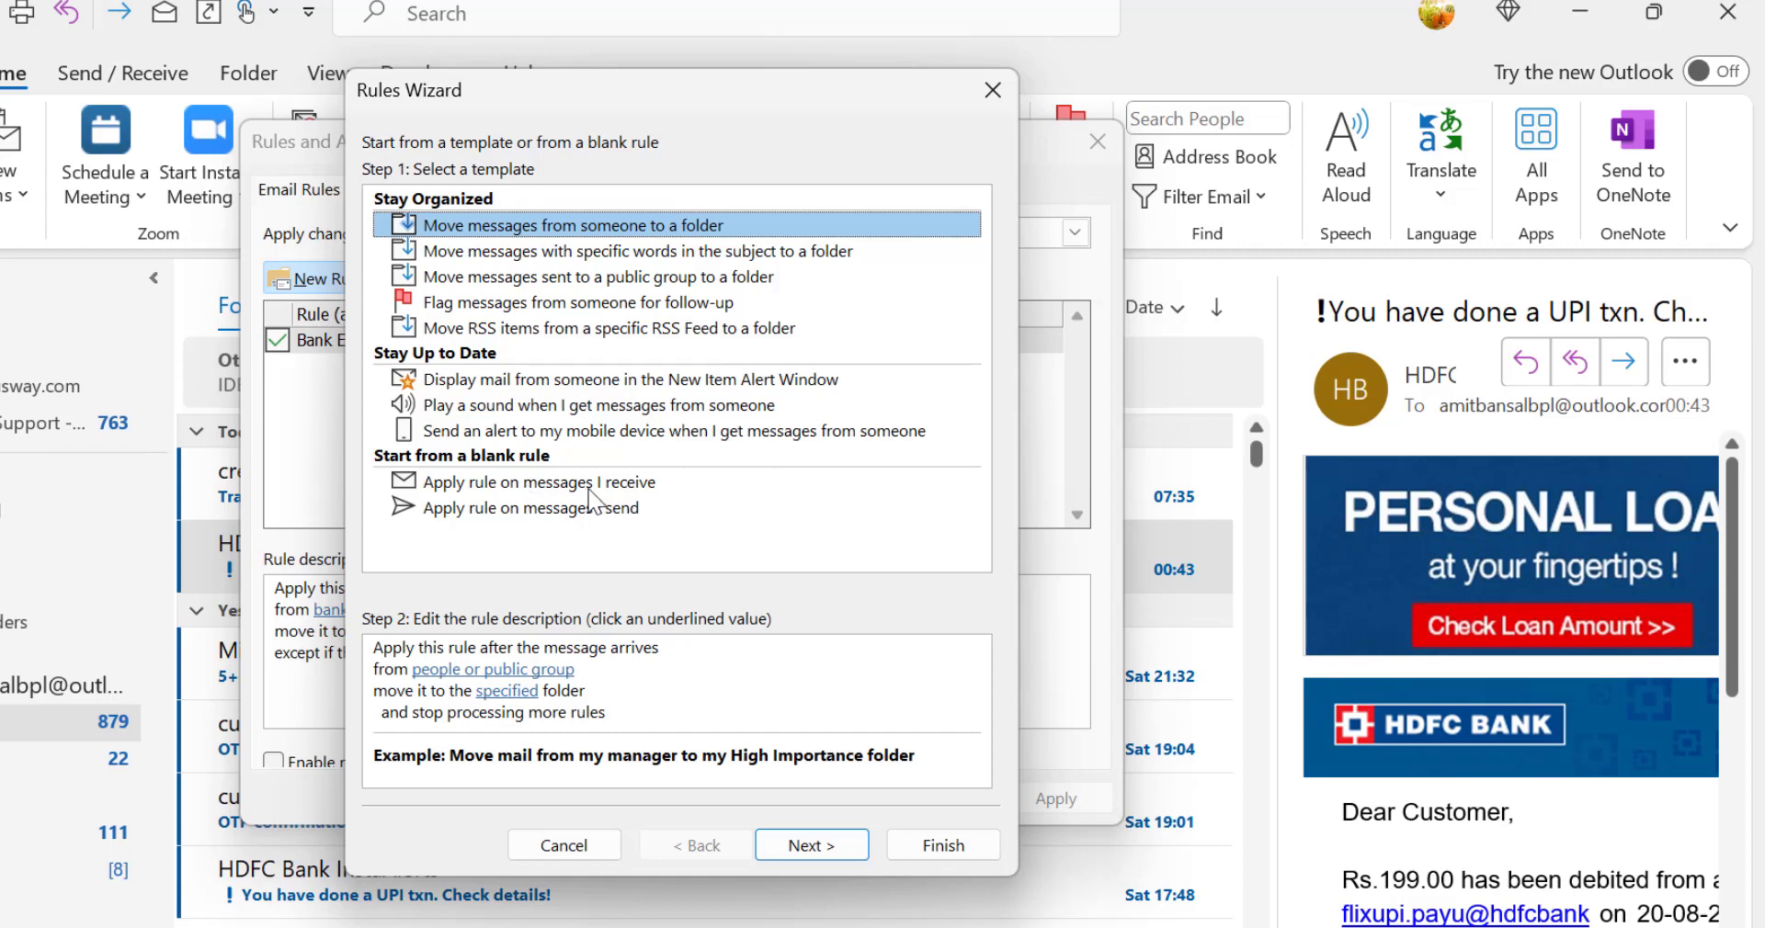
left_click(537, 513)
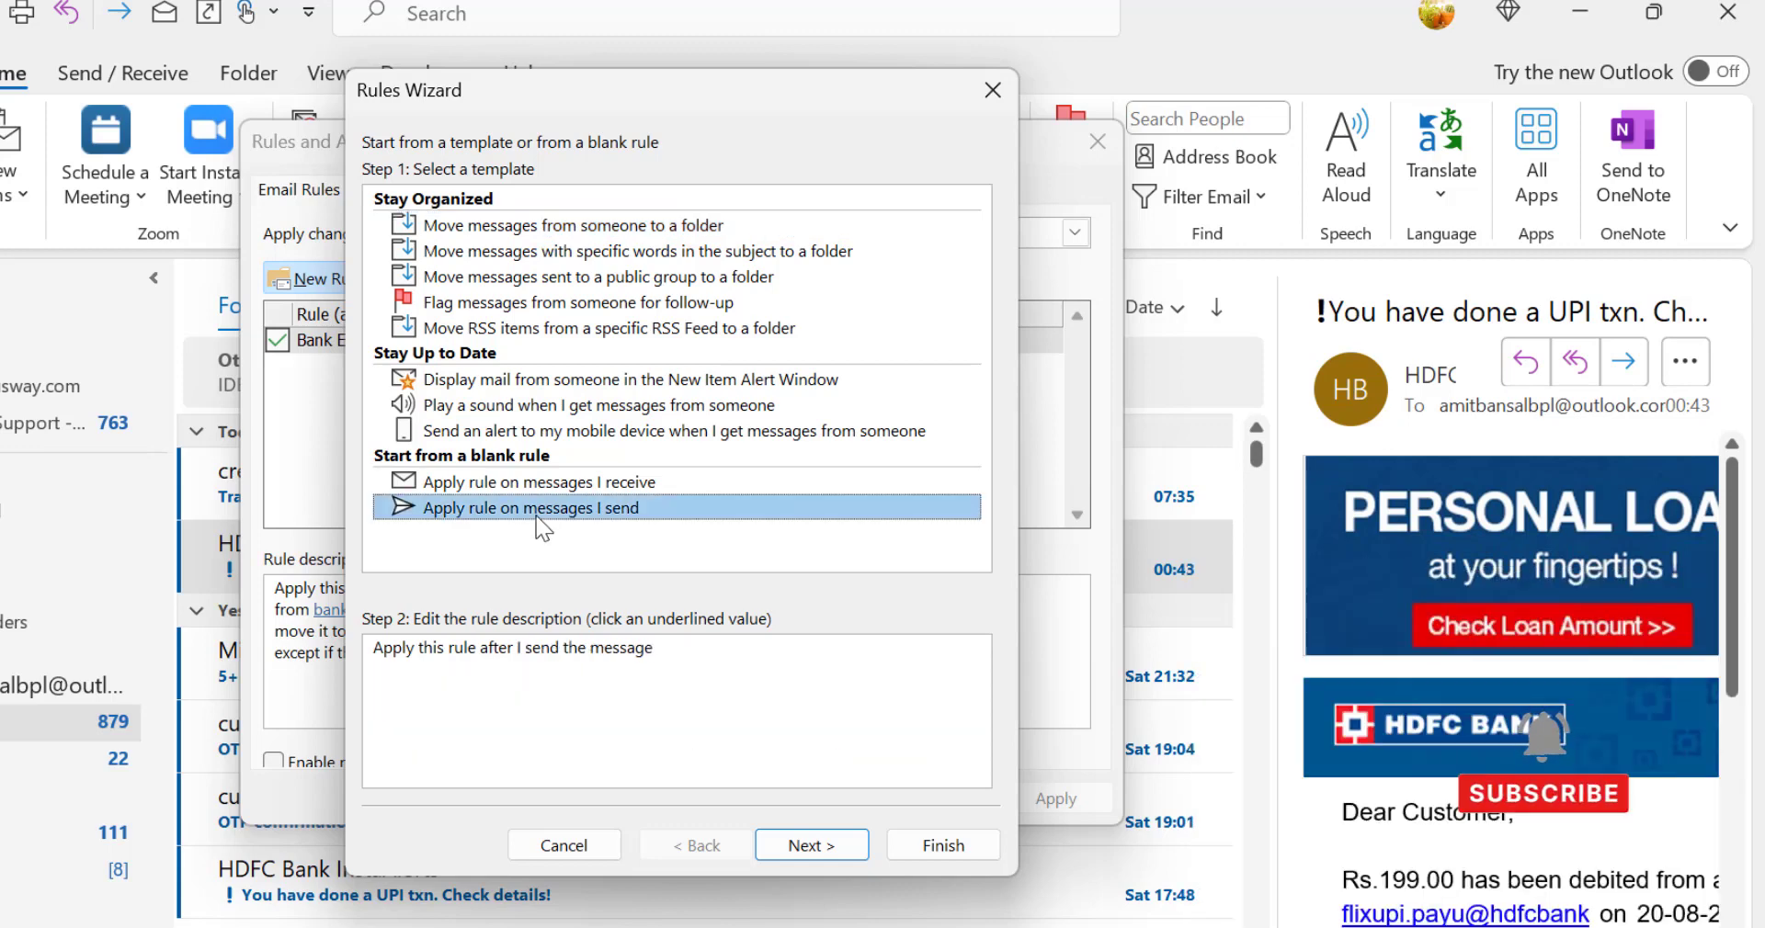
left_click(839, 843)
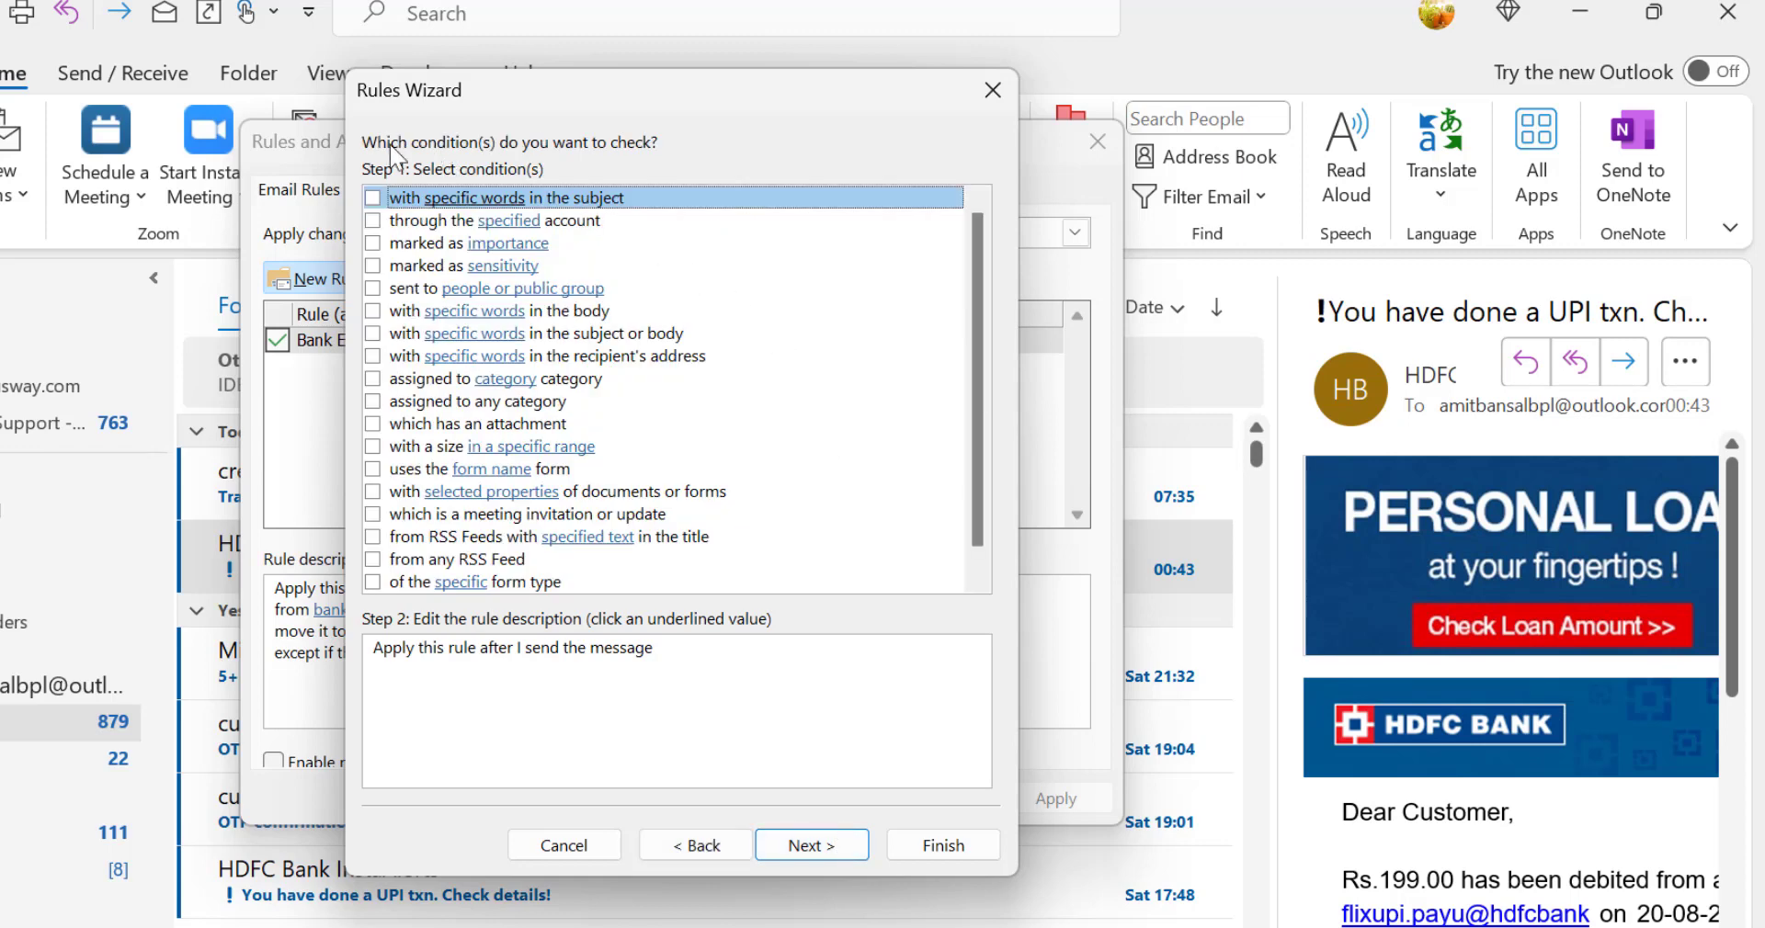
scroll(738, 413, "down", 1)
scroll(742, 415, "up", 1)
scroll(745, 448, "down", 1)
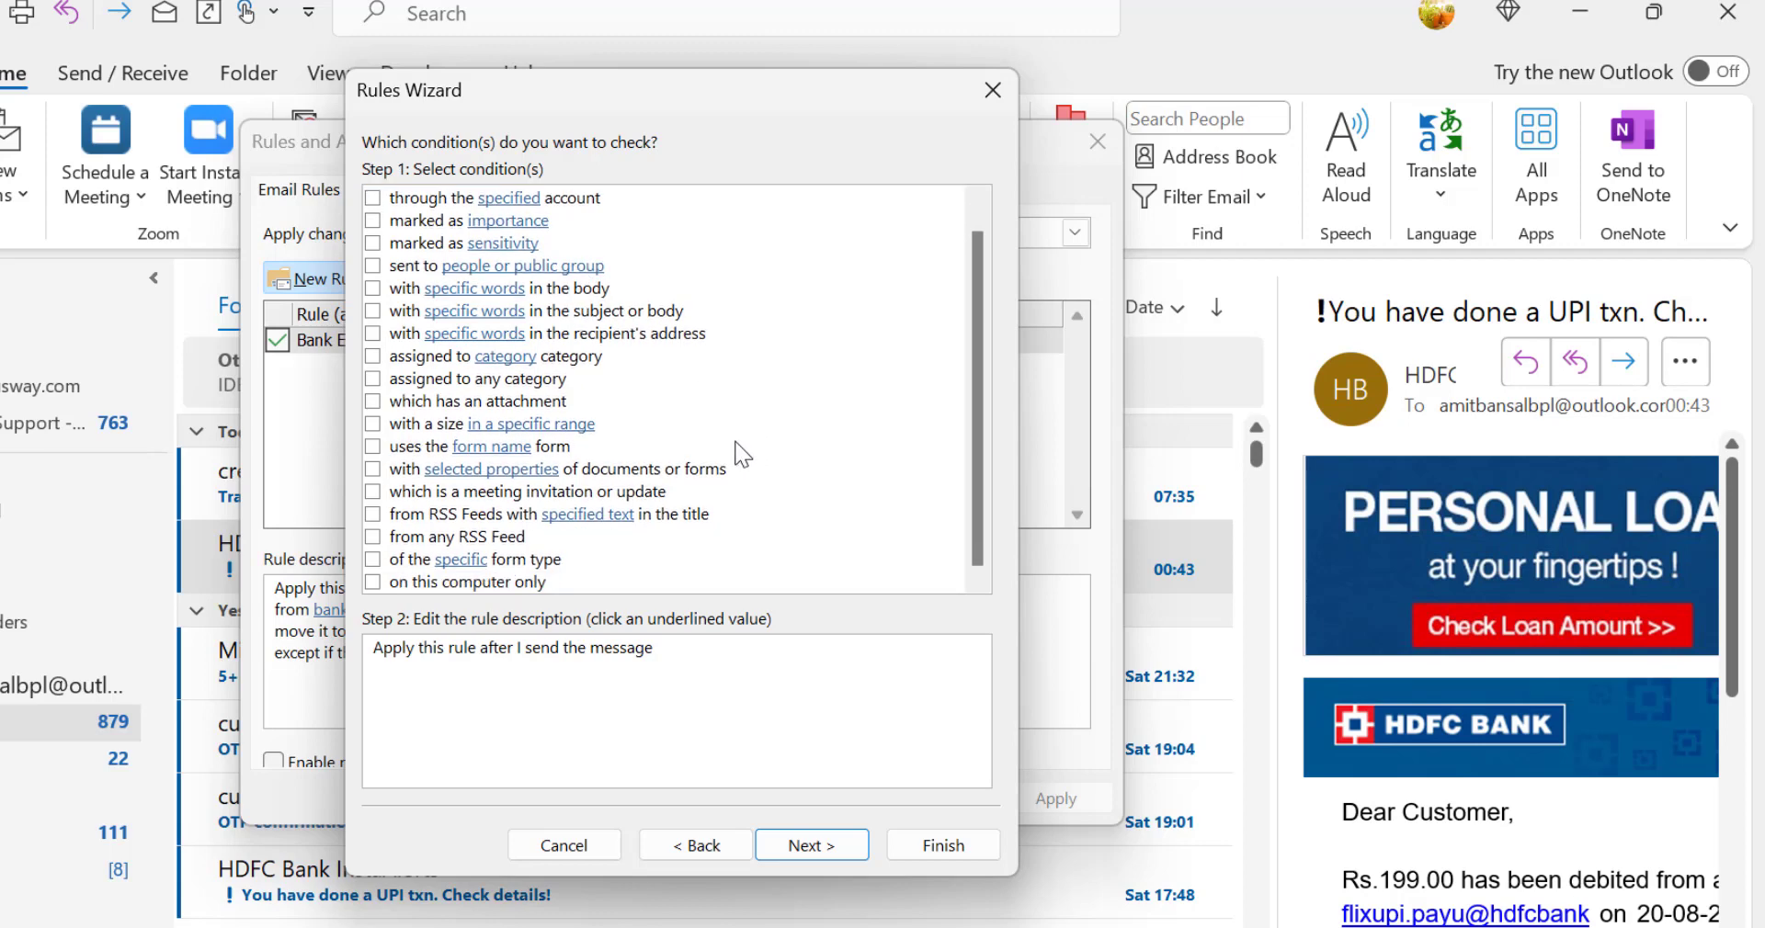
scroll(743, 452, "up", 1)
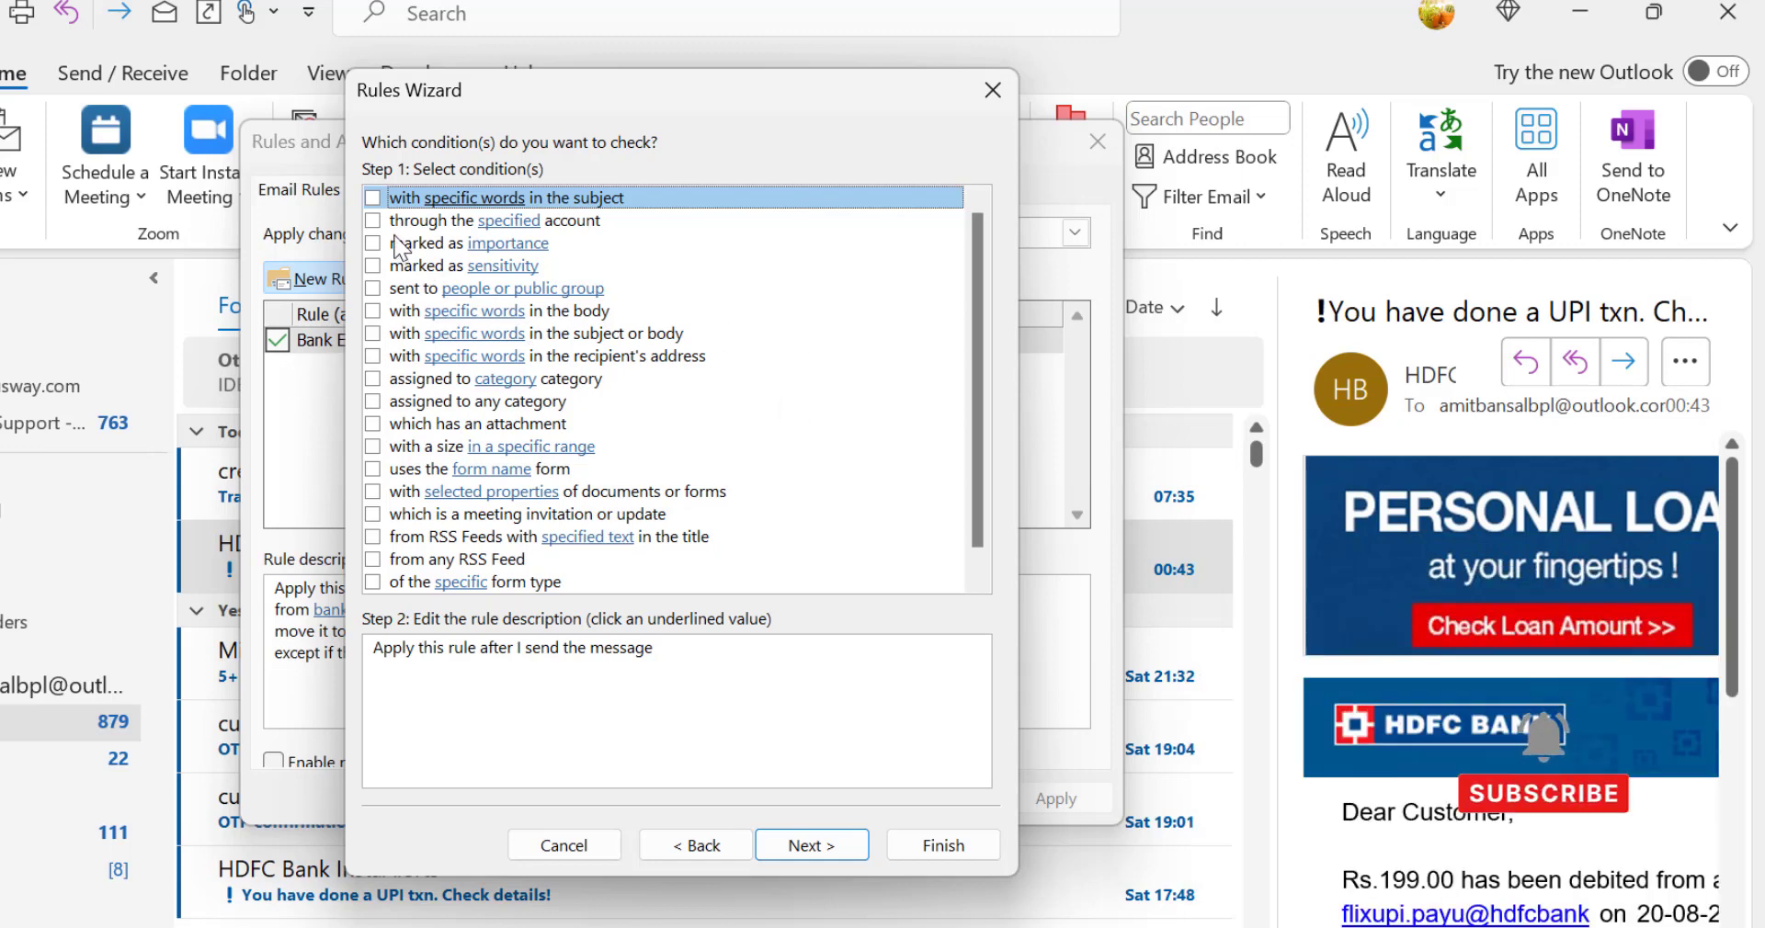
Step: Add the condition for specific words in the subject with the word "progress" and proceed to the actions
left_click(372, 200)
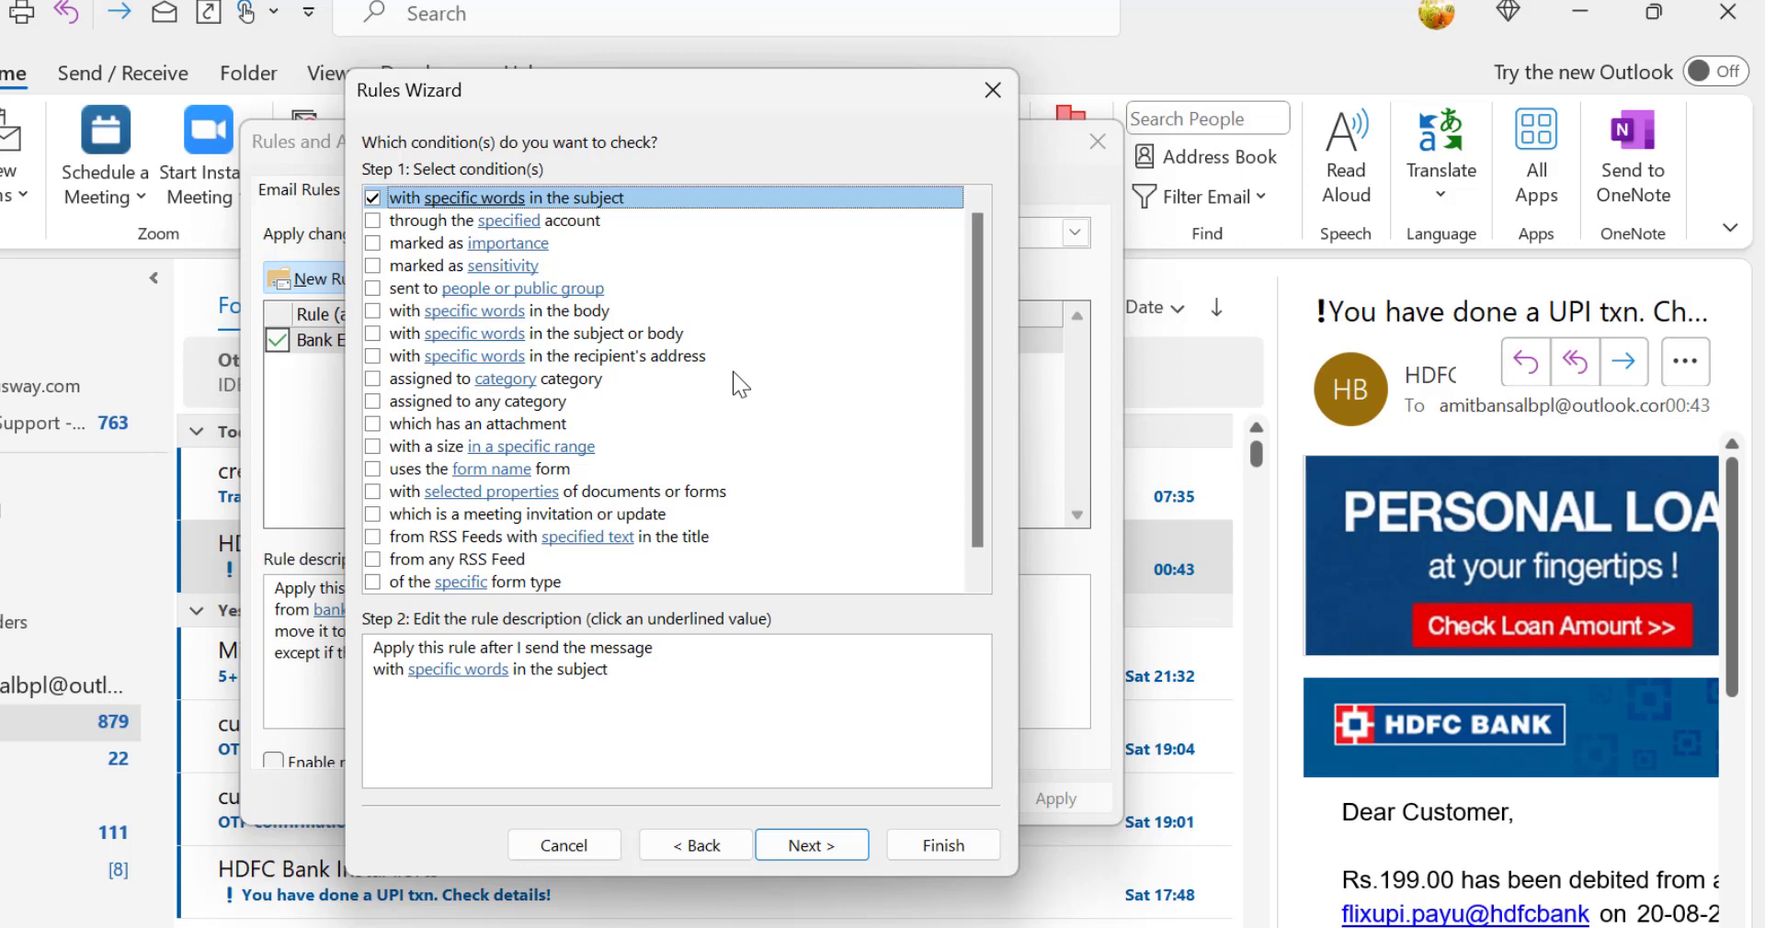
left_click(490, 674)
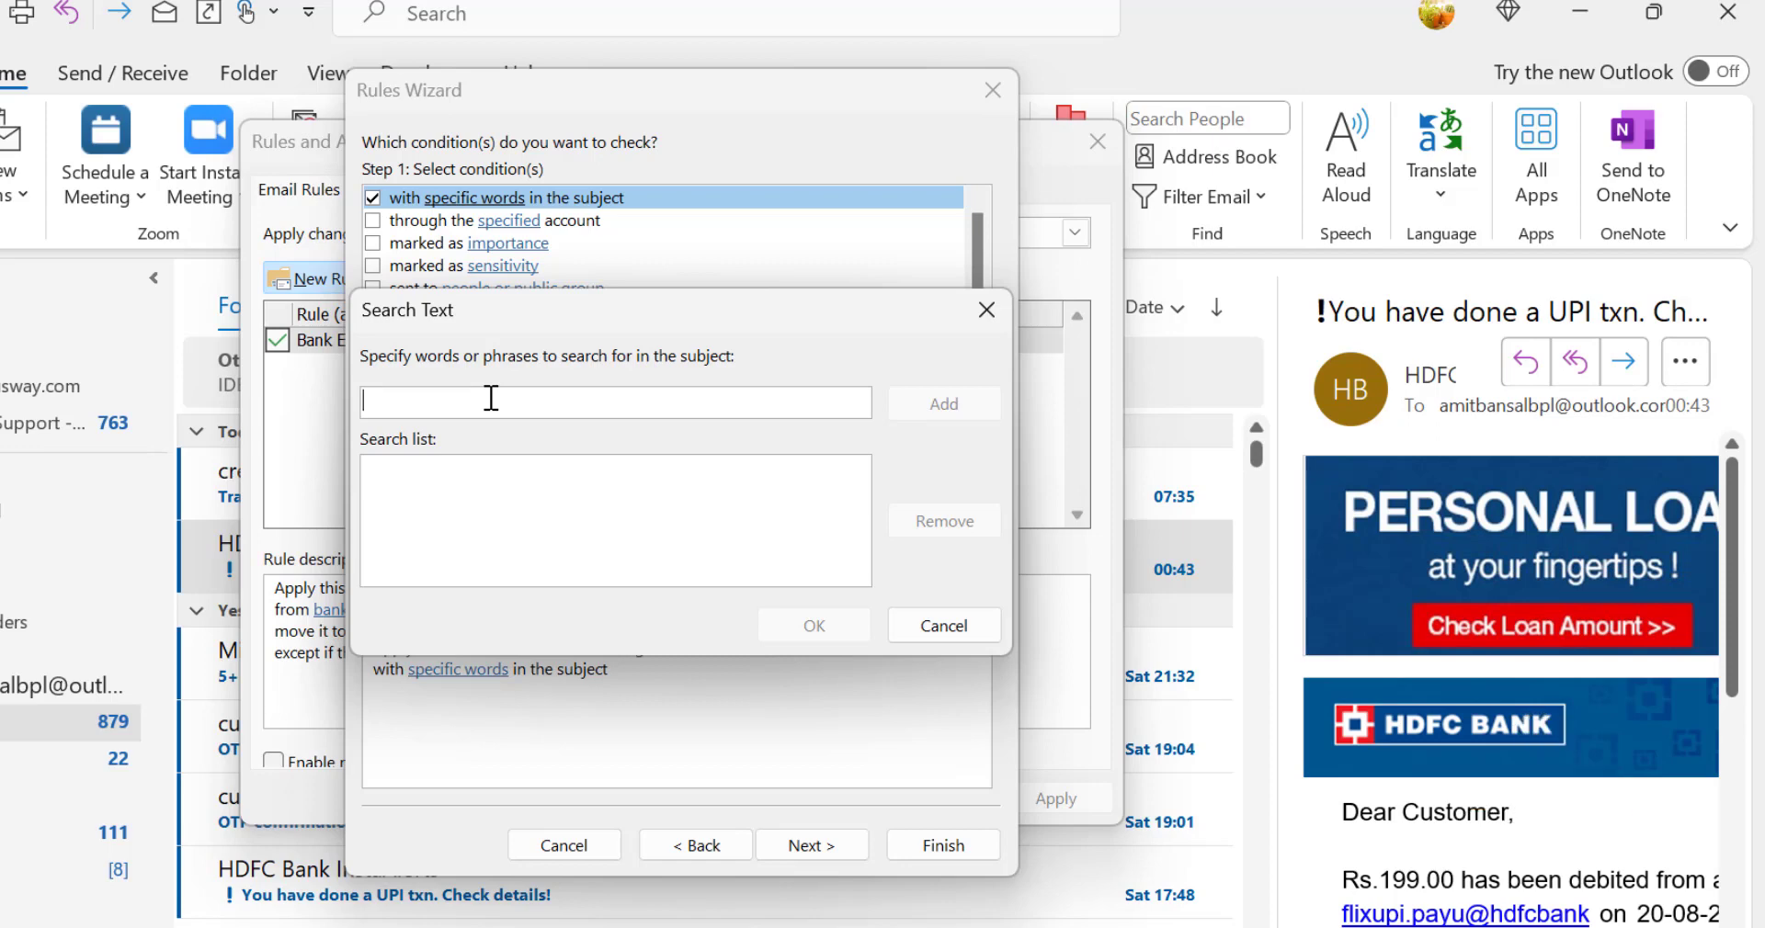
type("pl")
key("BackSpace")
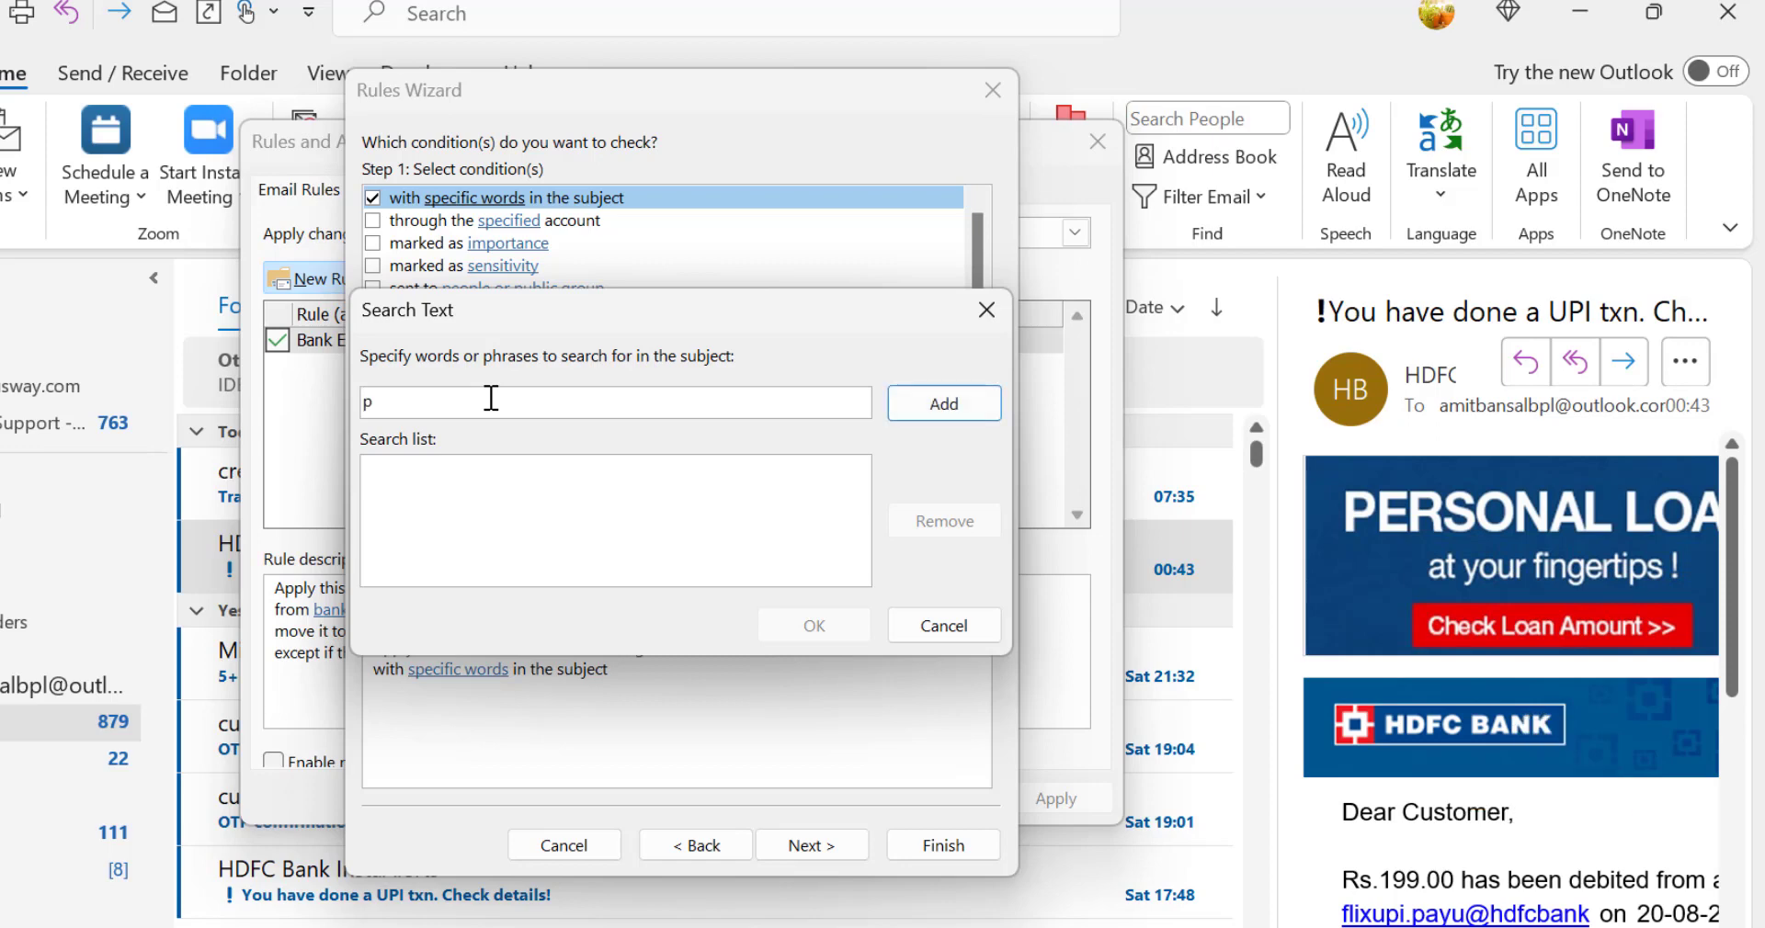
type("rogress")
left_click(941, 408)
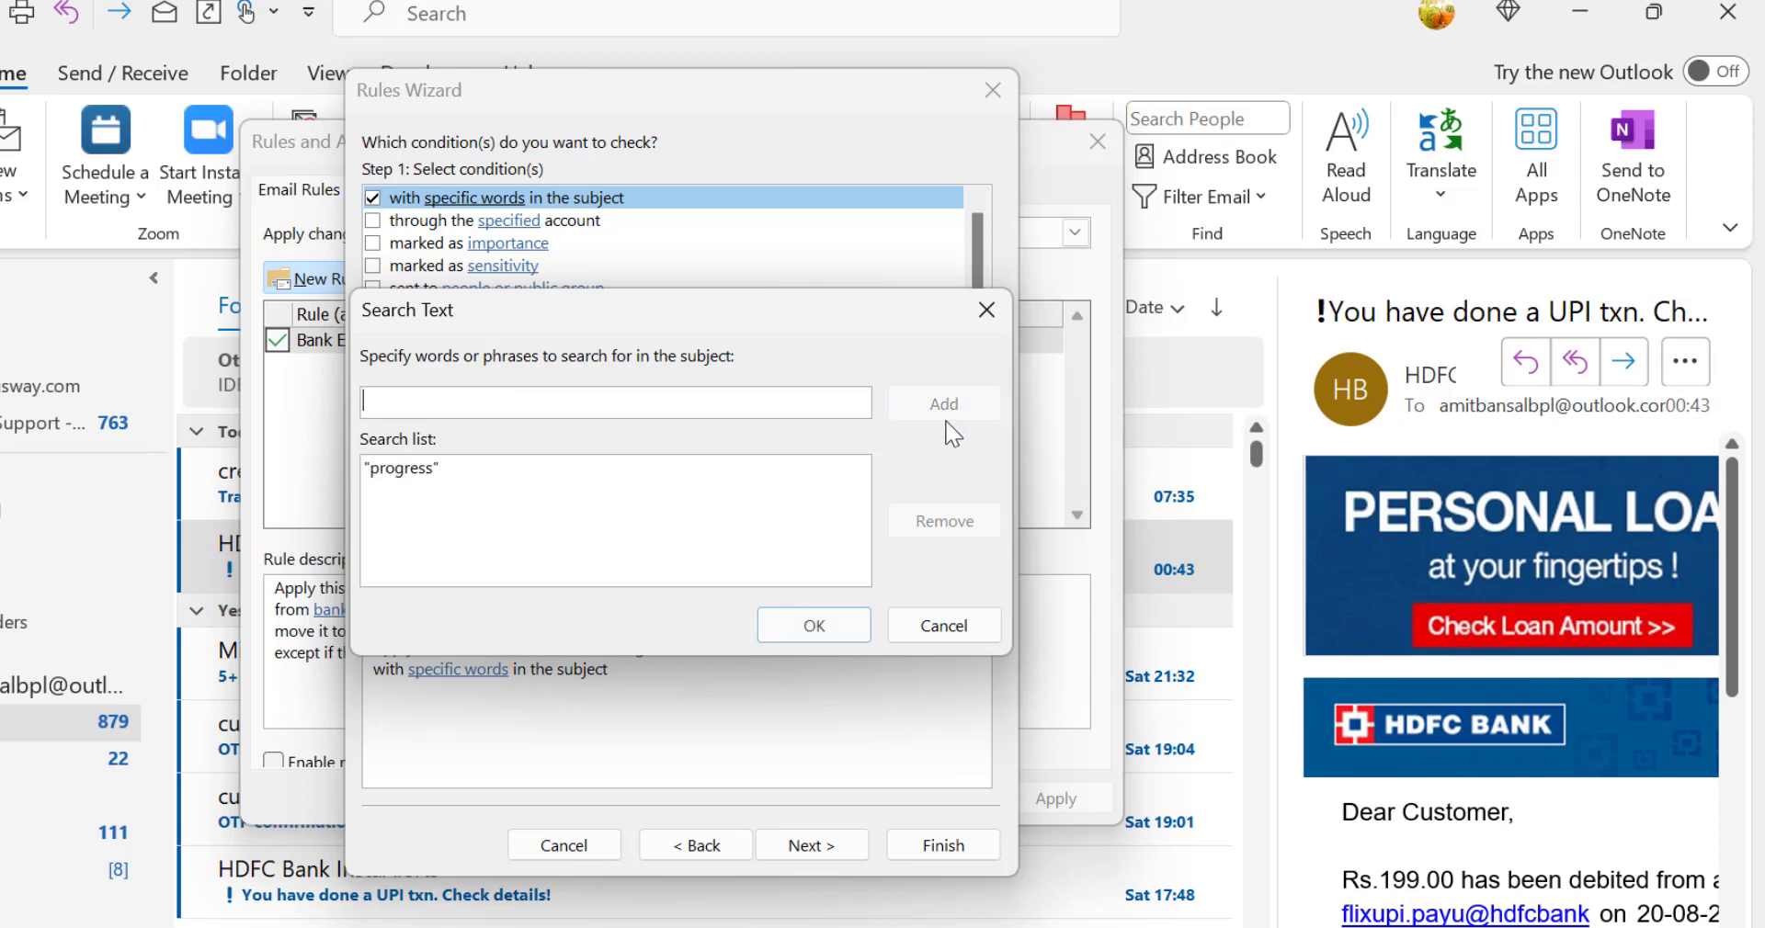
left_click(814, 626)
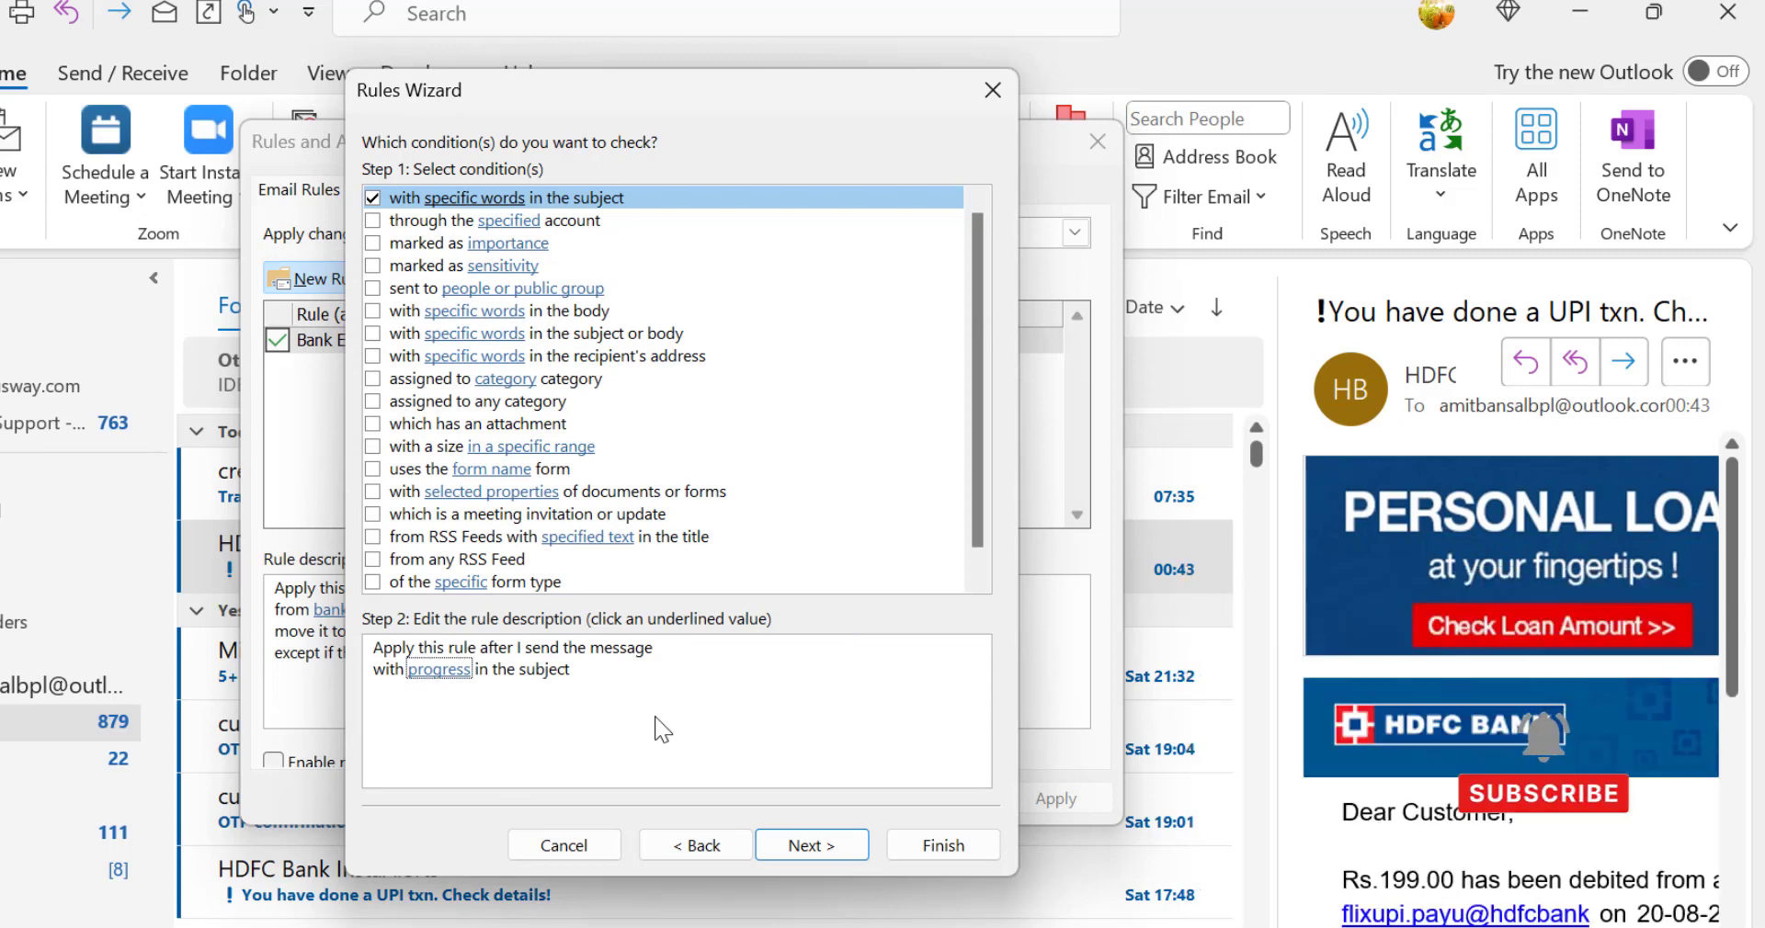
left_click(809, 844)
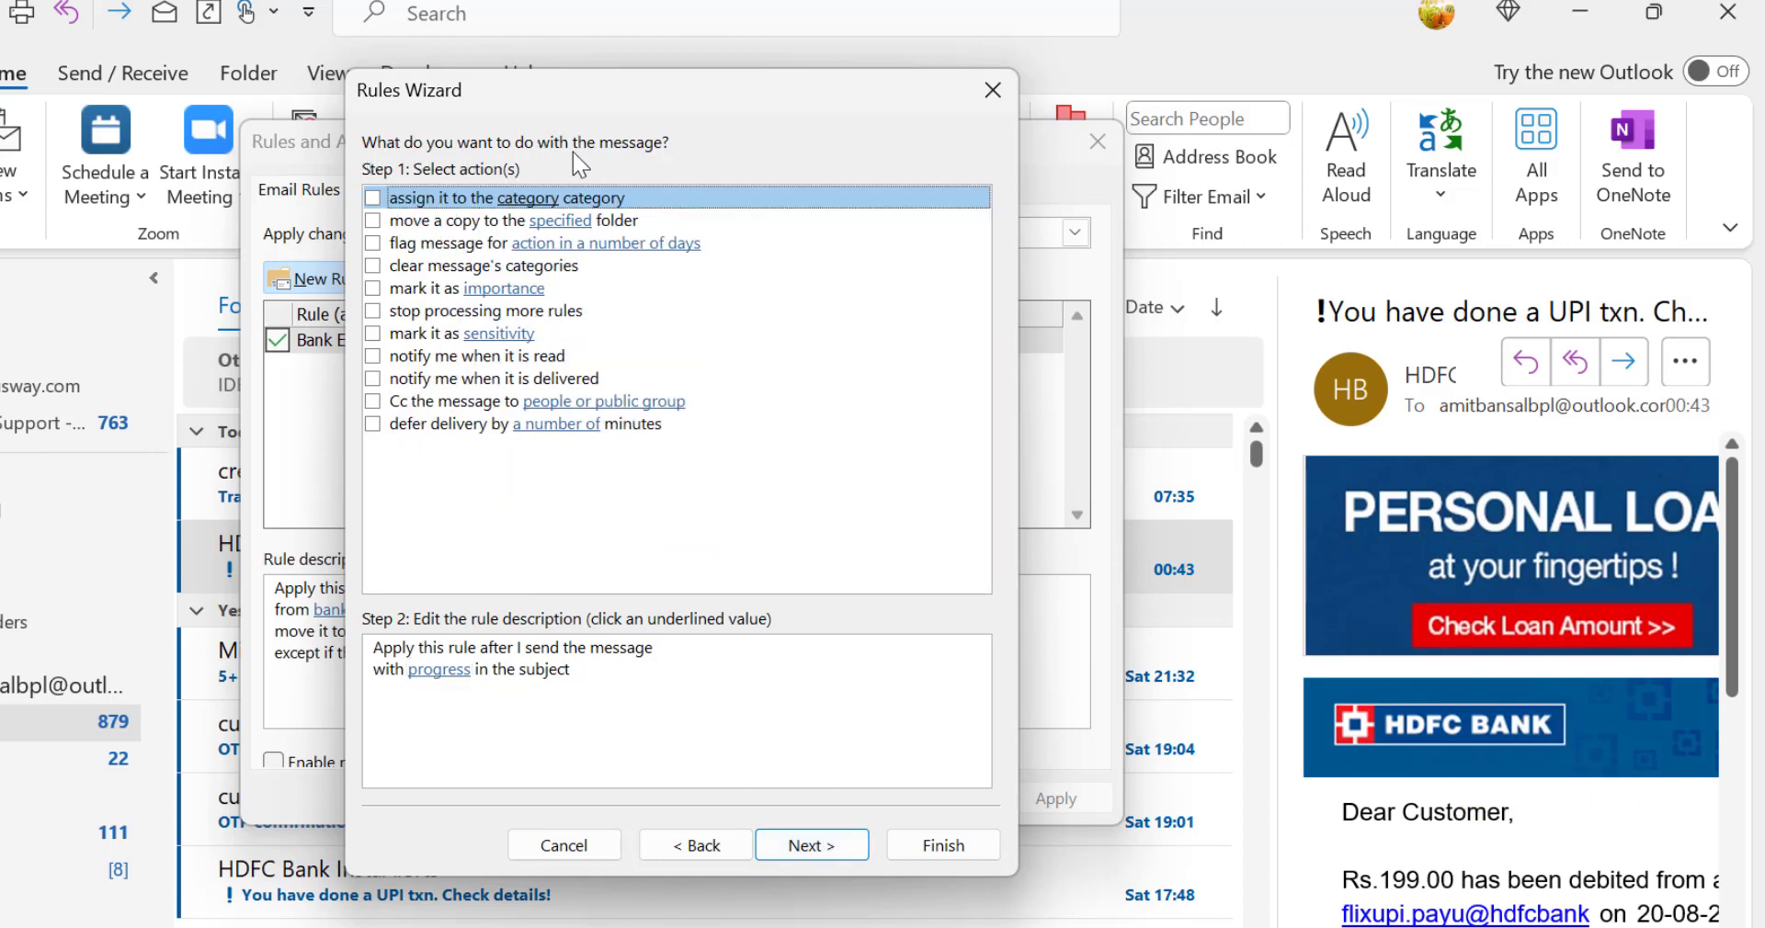
Step: Add the action that moves a copy to a specified folder and open its folder selection
left_click(636, 521)
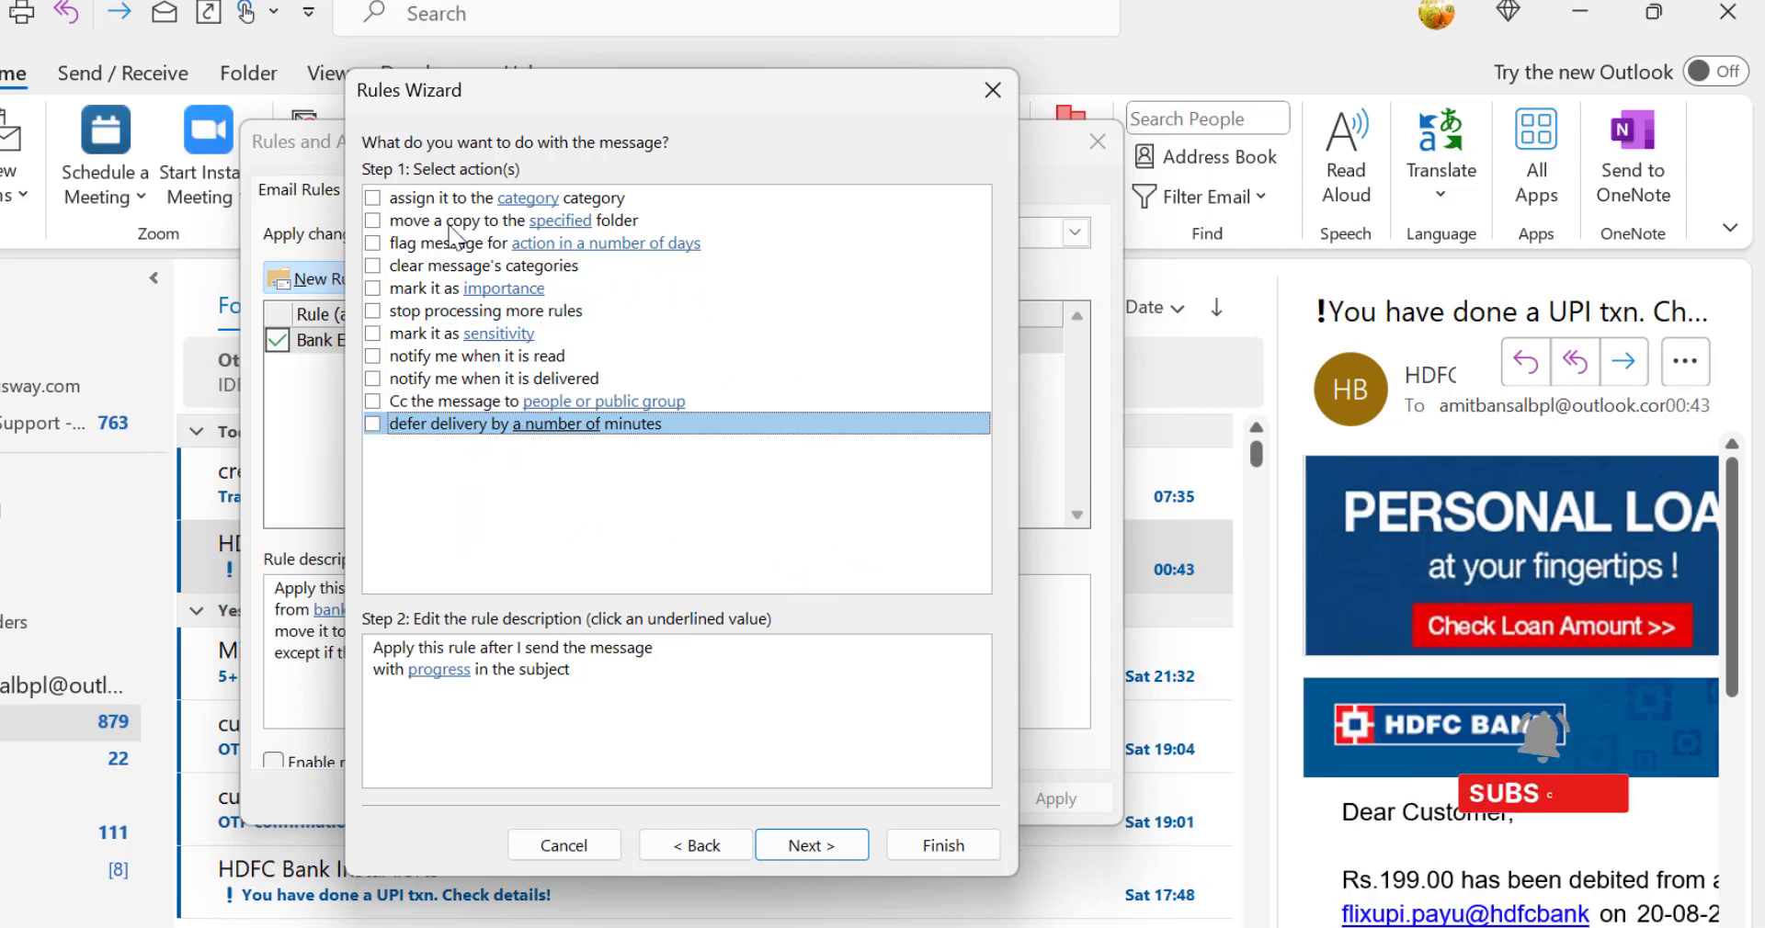
left_click(373, 221)
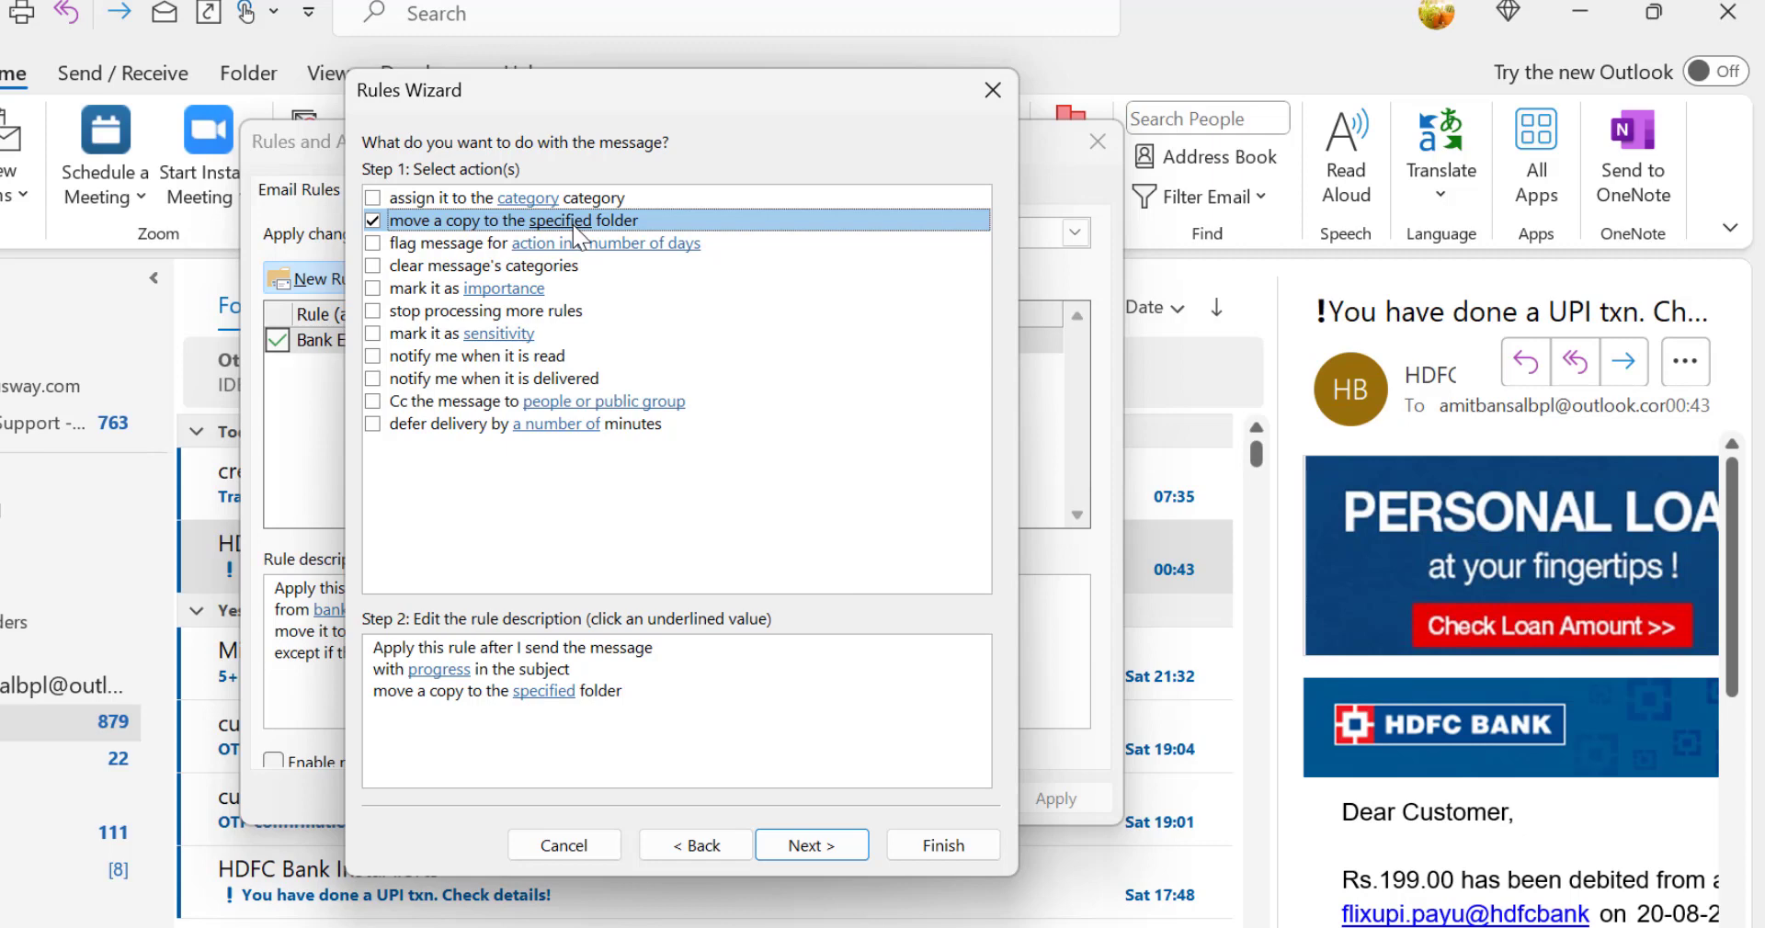
key("Tab")
key("Tab")
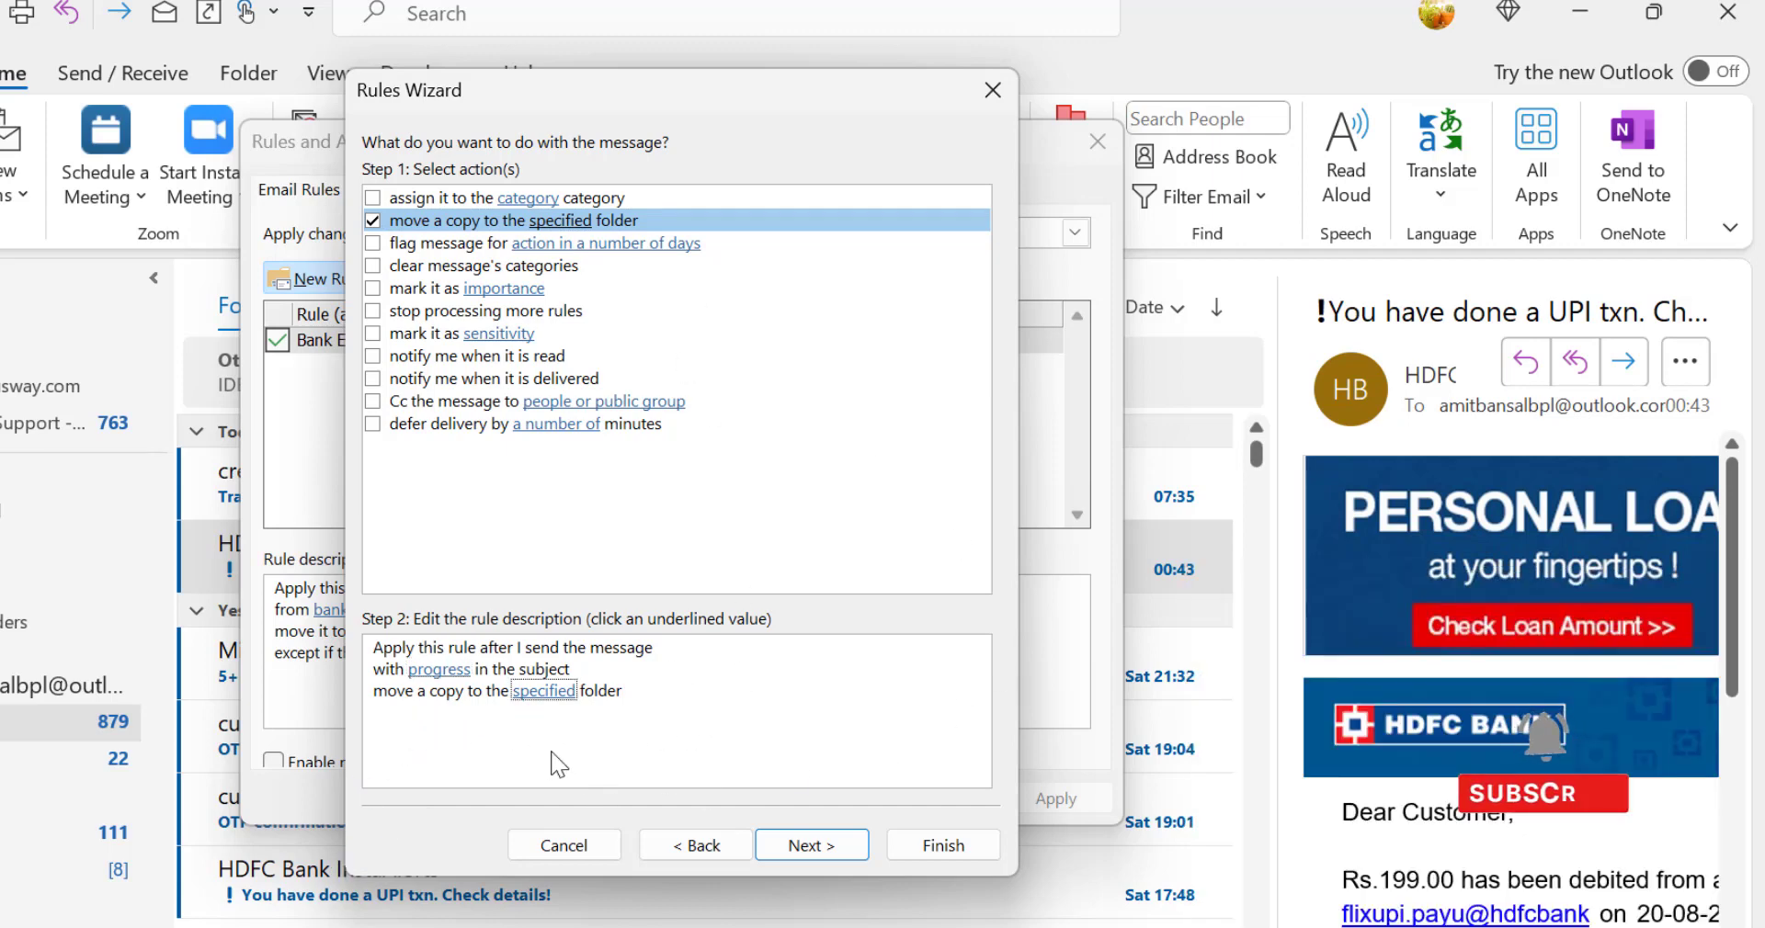
left_click(543, 692)
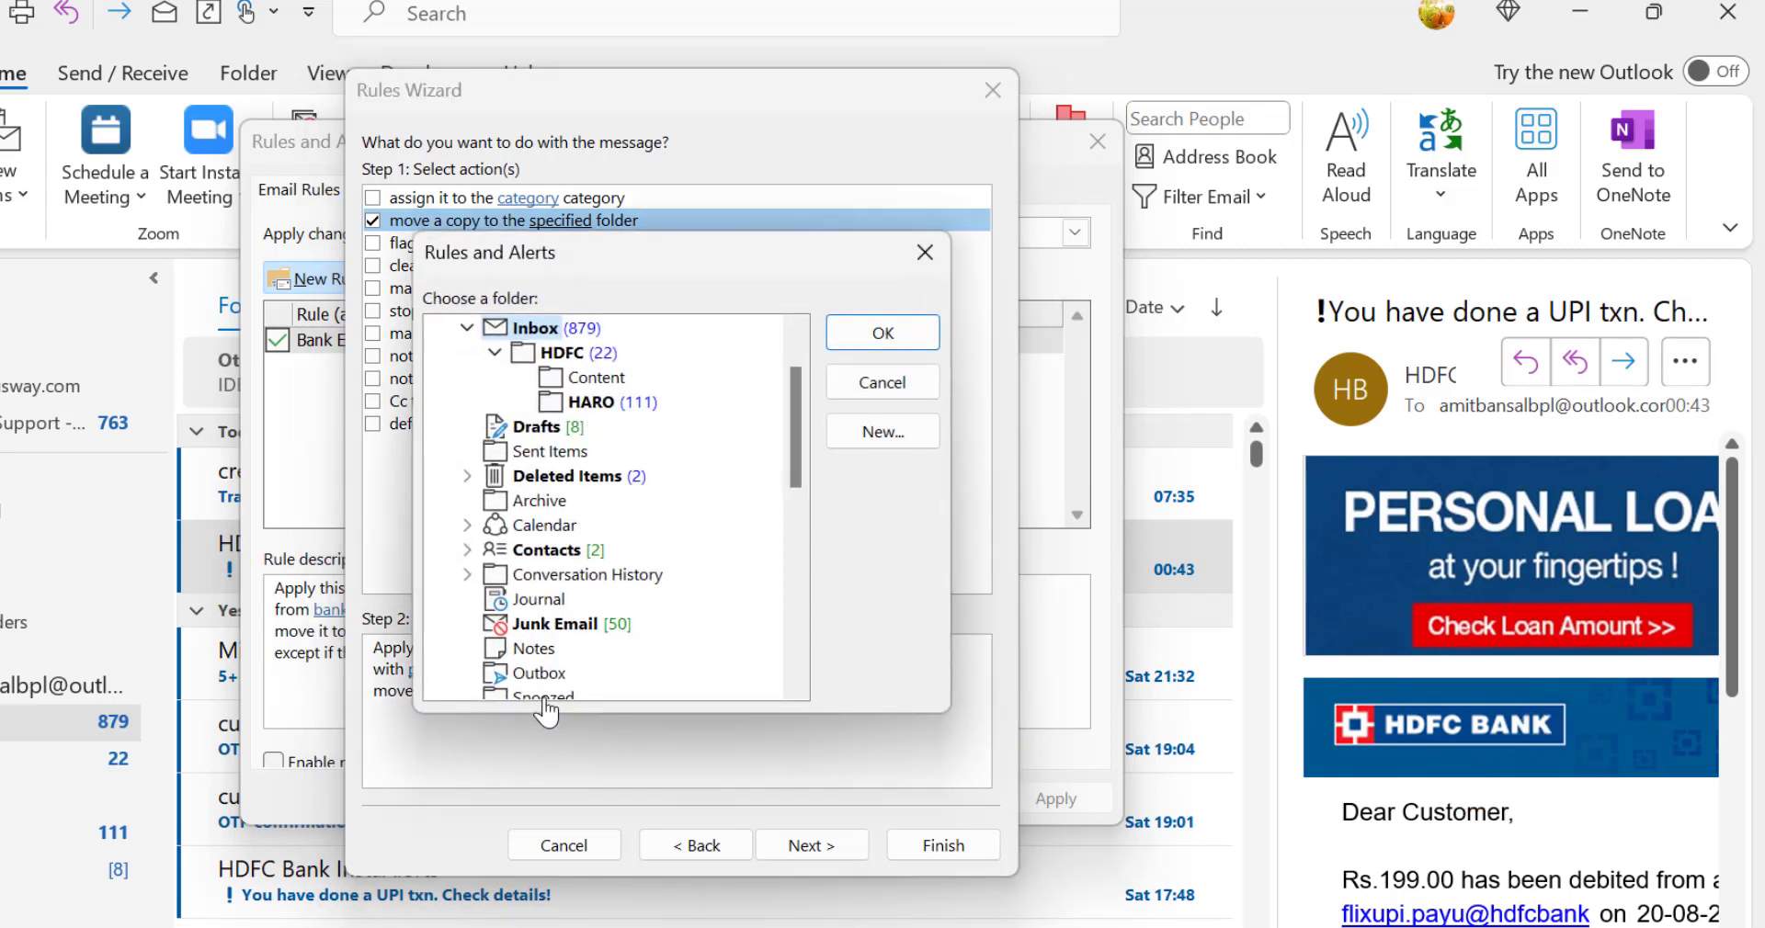
scroll(627, 478, "up", 1)
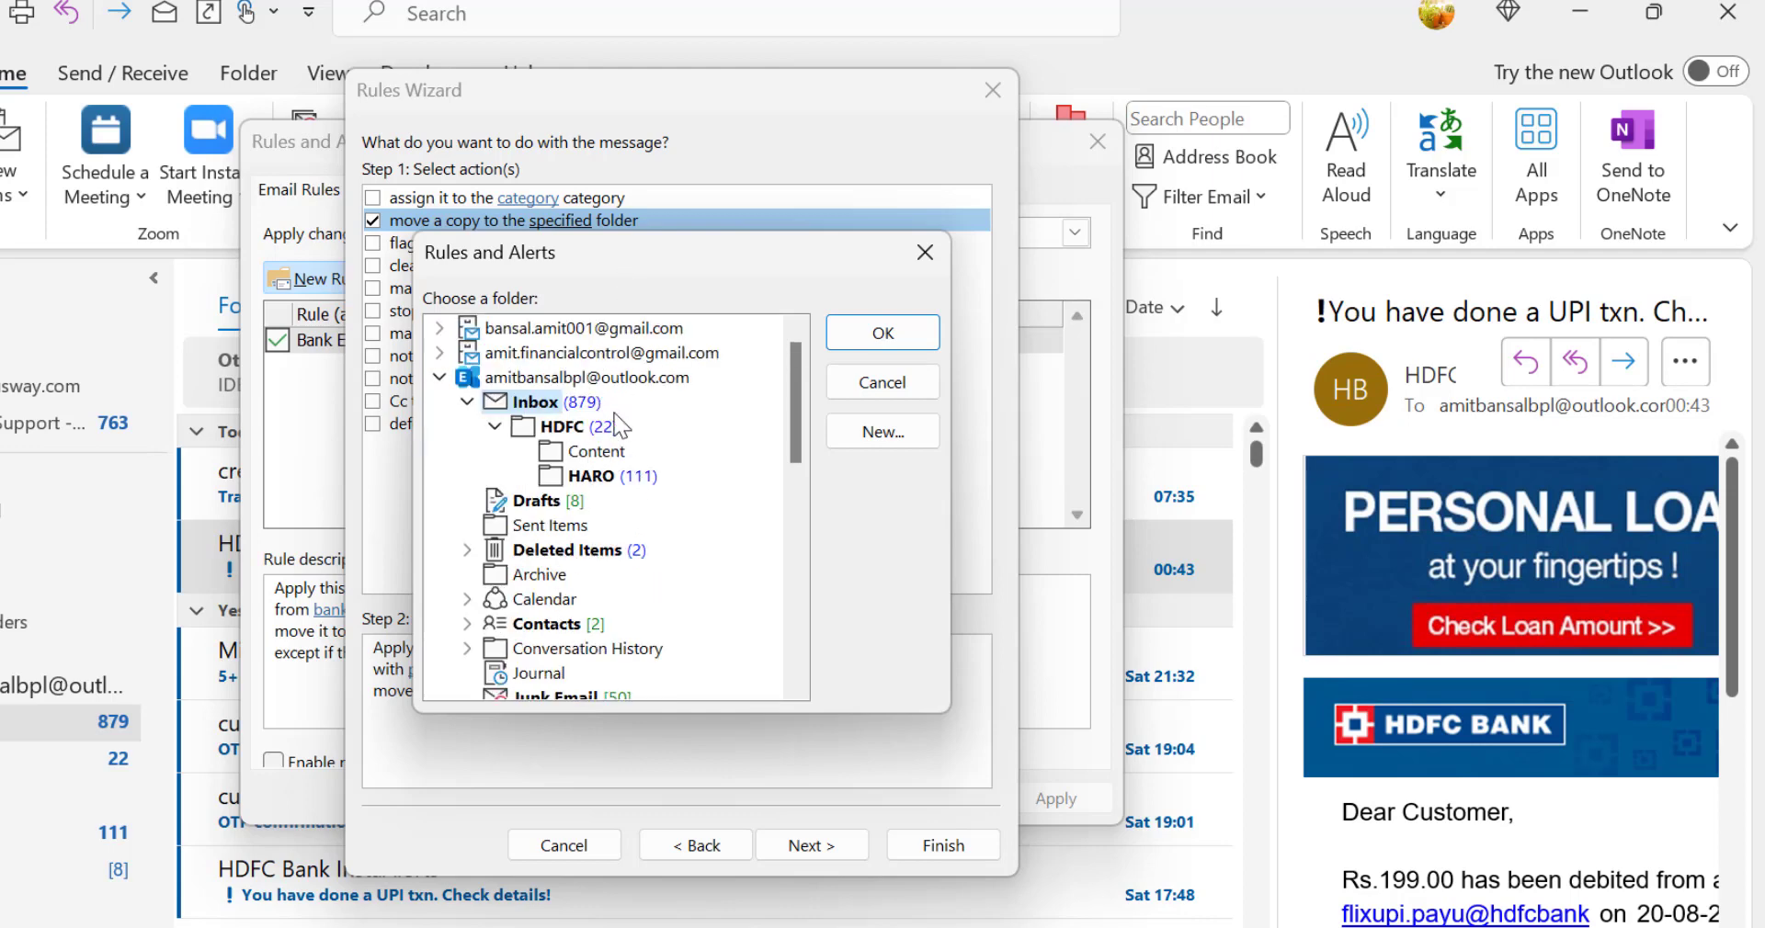
Step: Create a Mail and Post Items folder named Progress under Sent Items and use it as the rule's destination folder
left_click(888, 436)
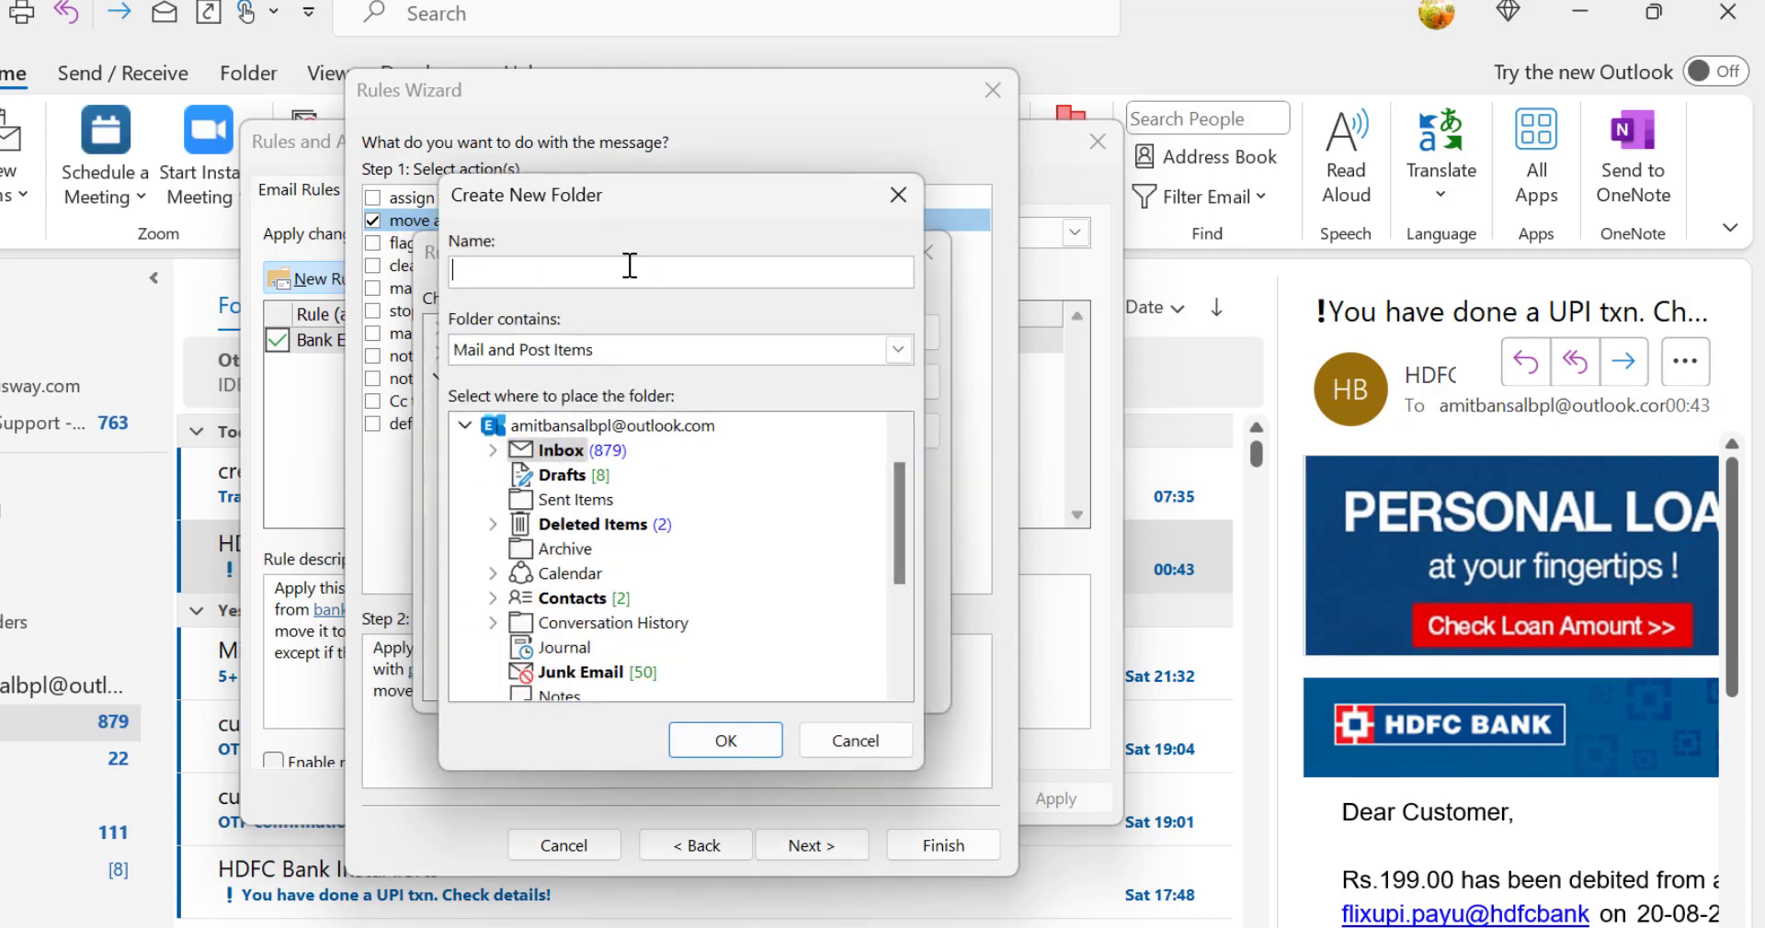
type("Progress")
left_click(507, 353)
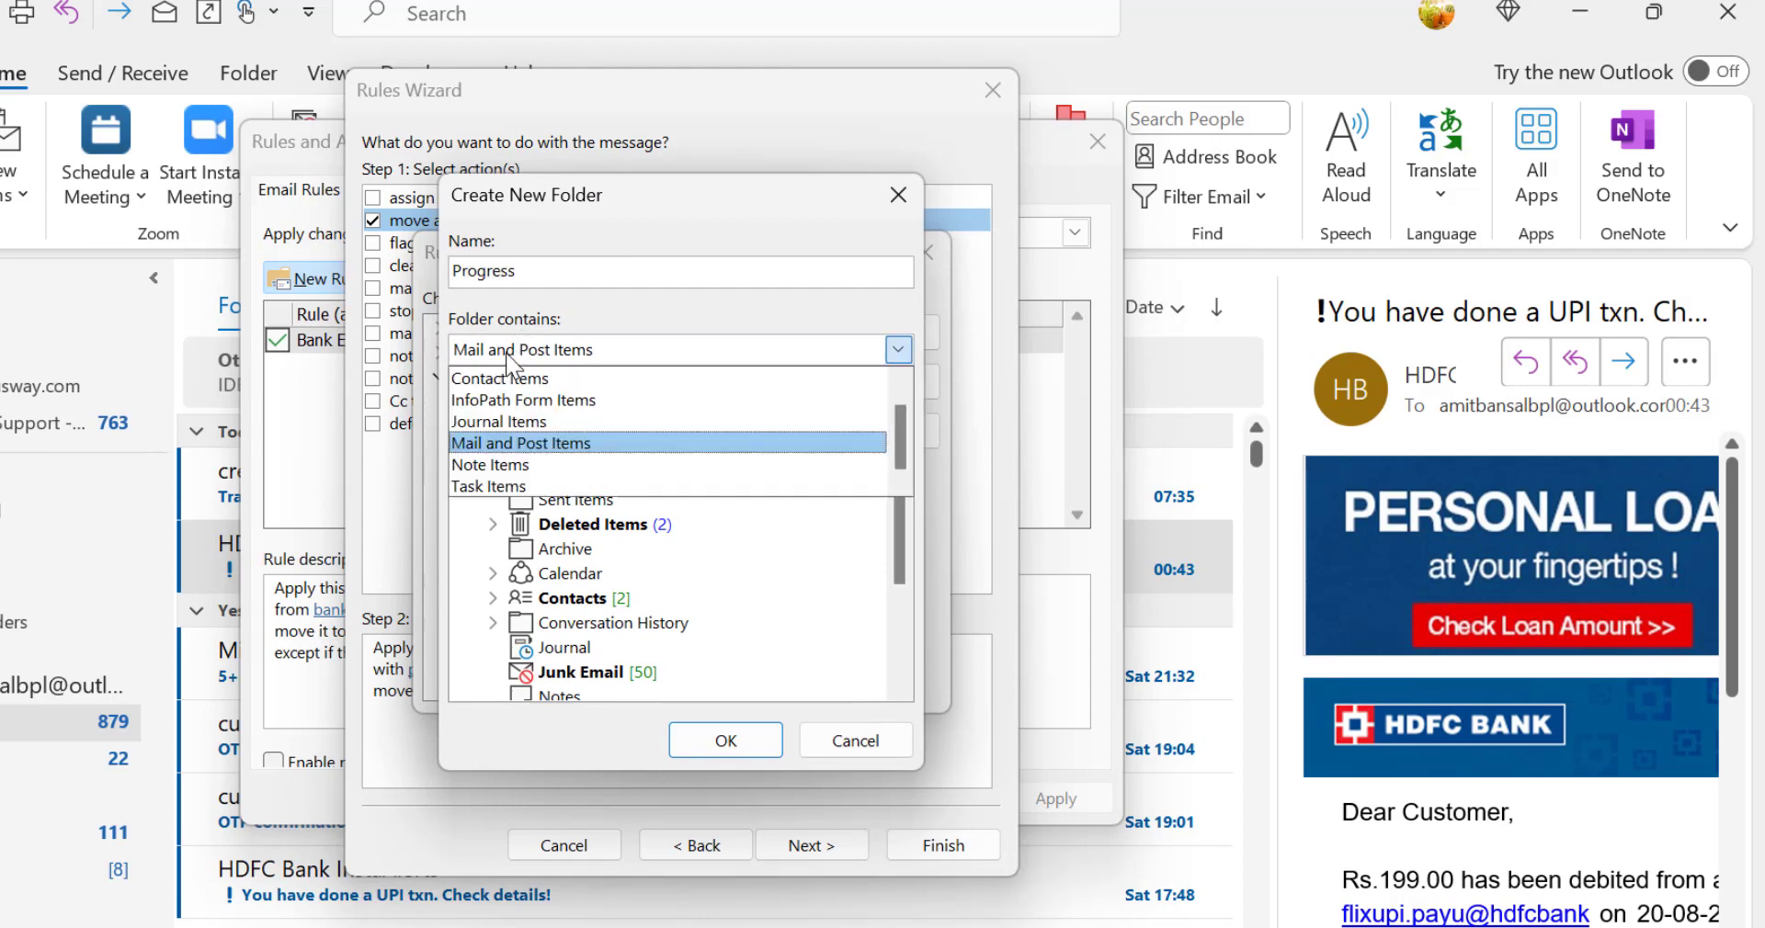
left_click(536, 359)
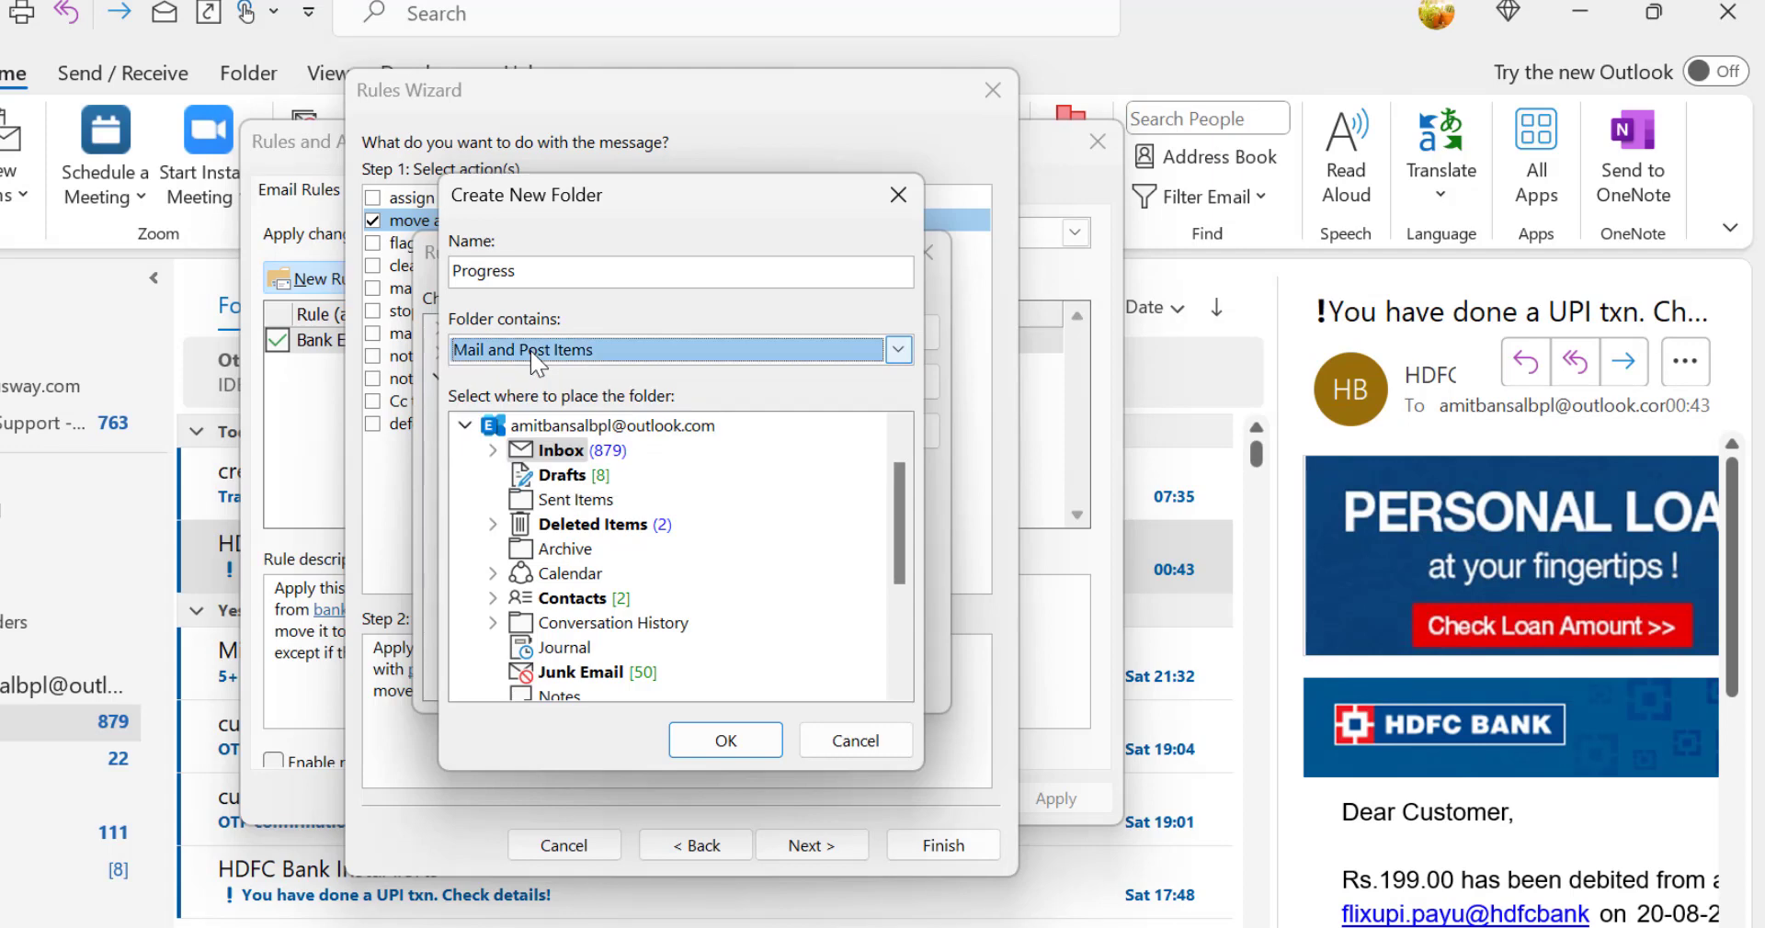
left_click(492, 451)
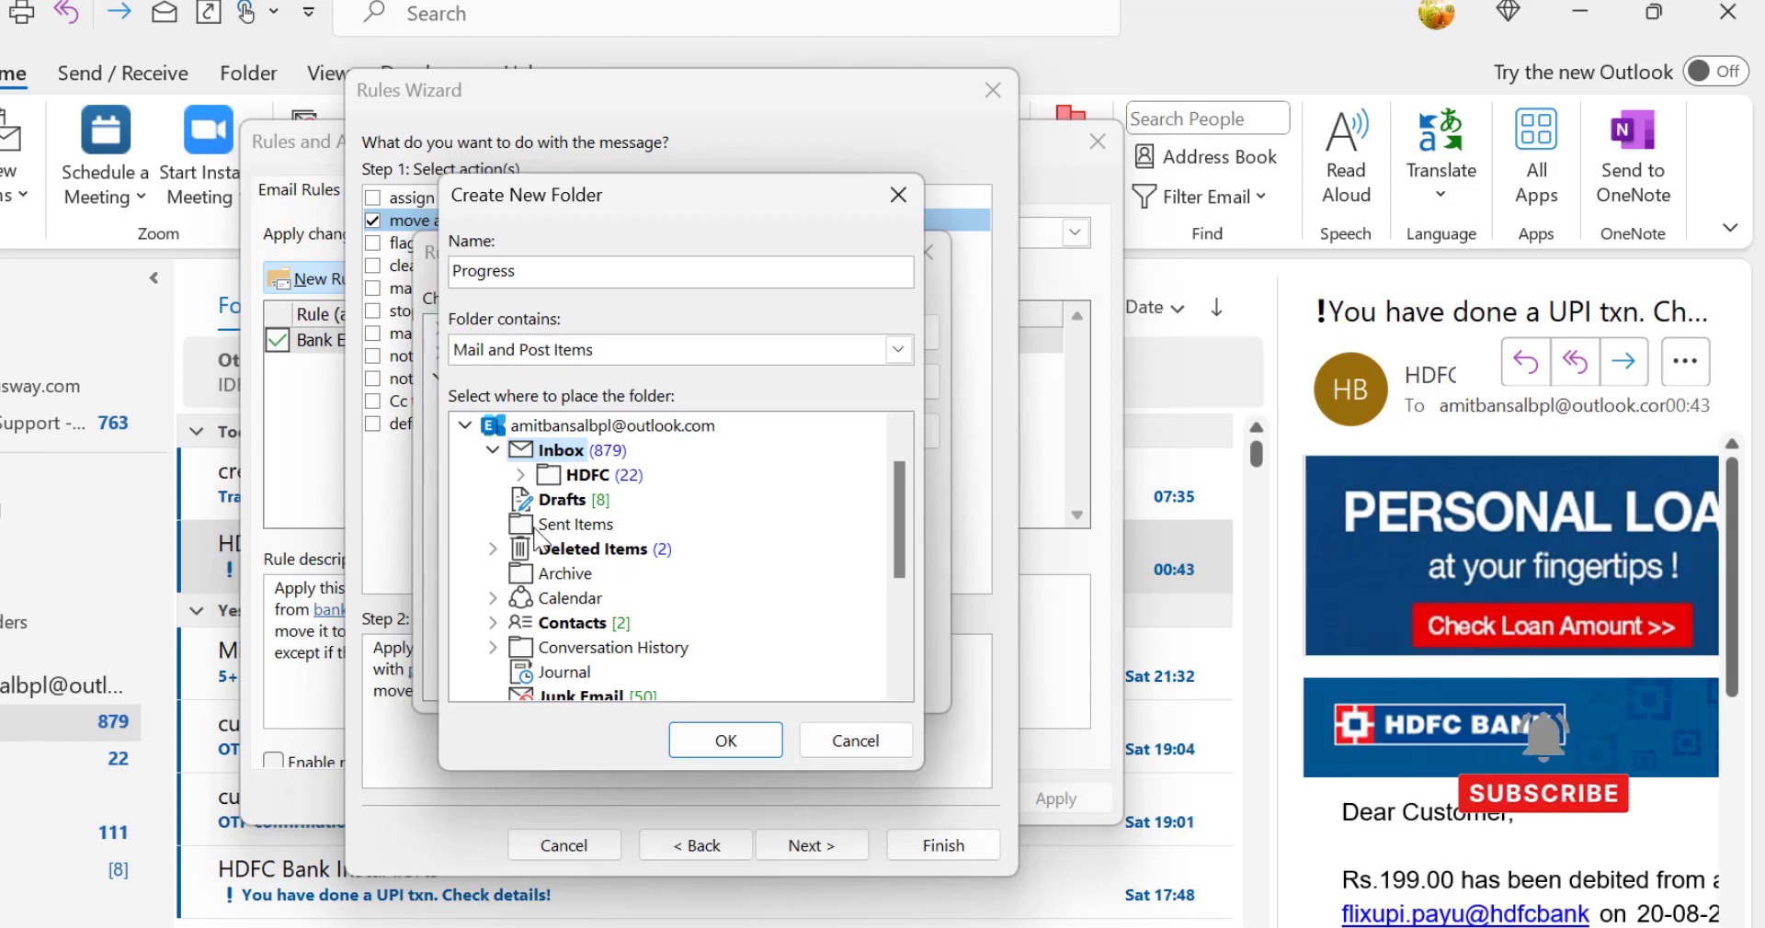
left_click(578, 526)
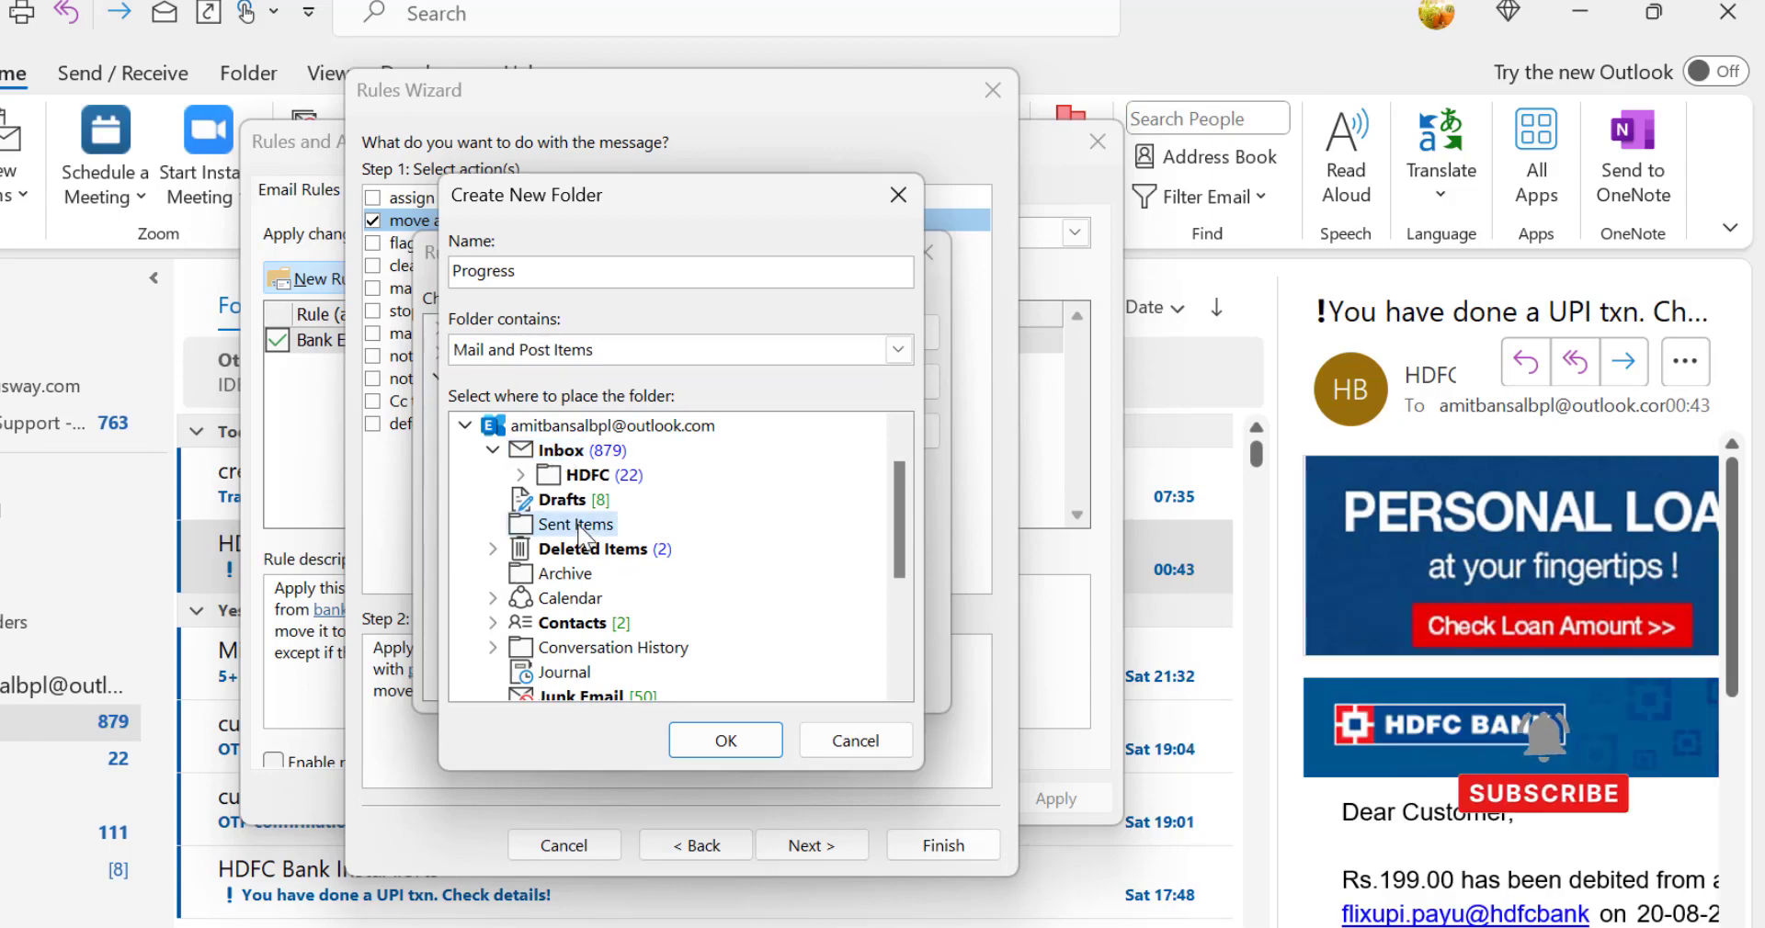
left_click(720, 754)
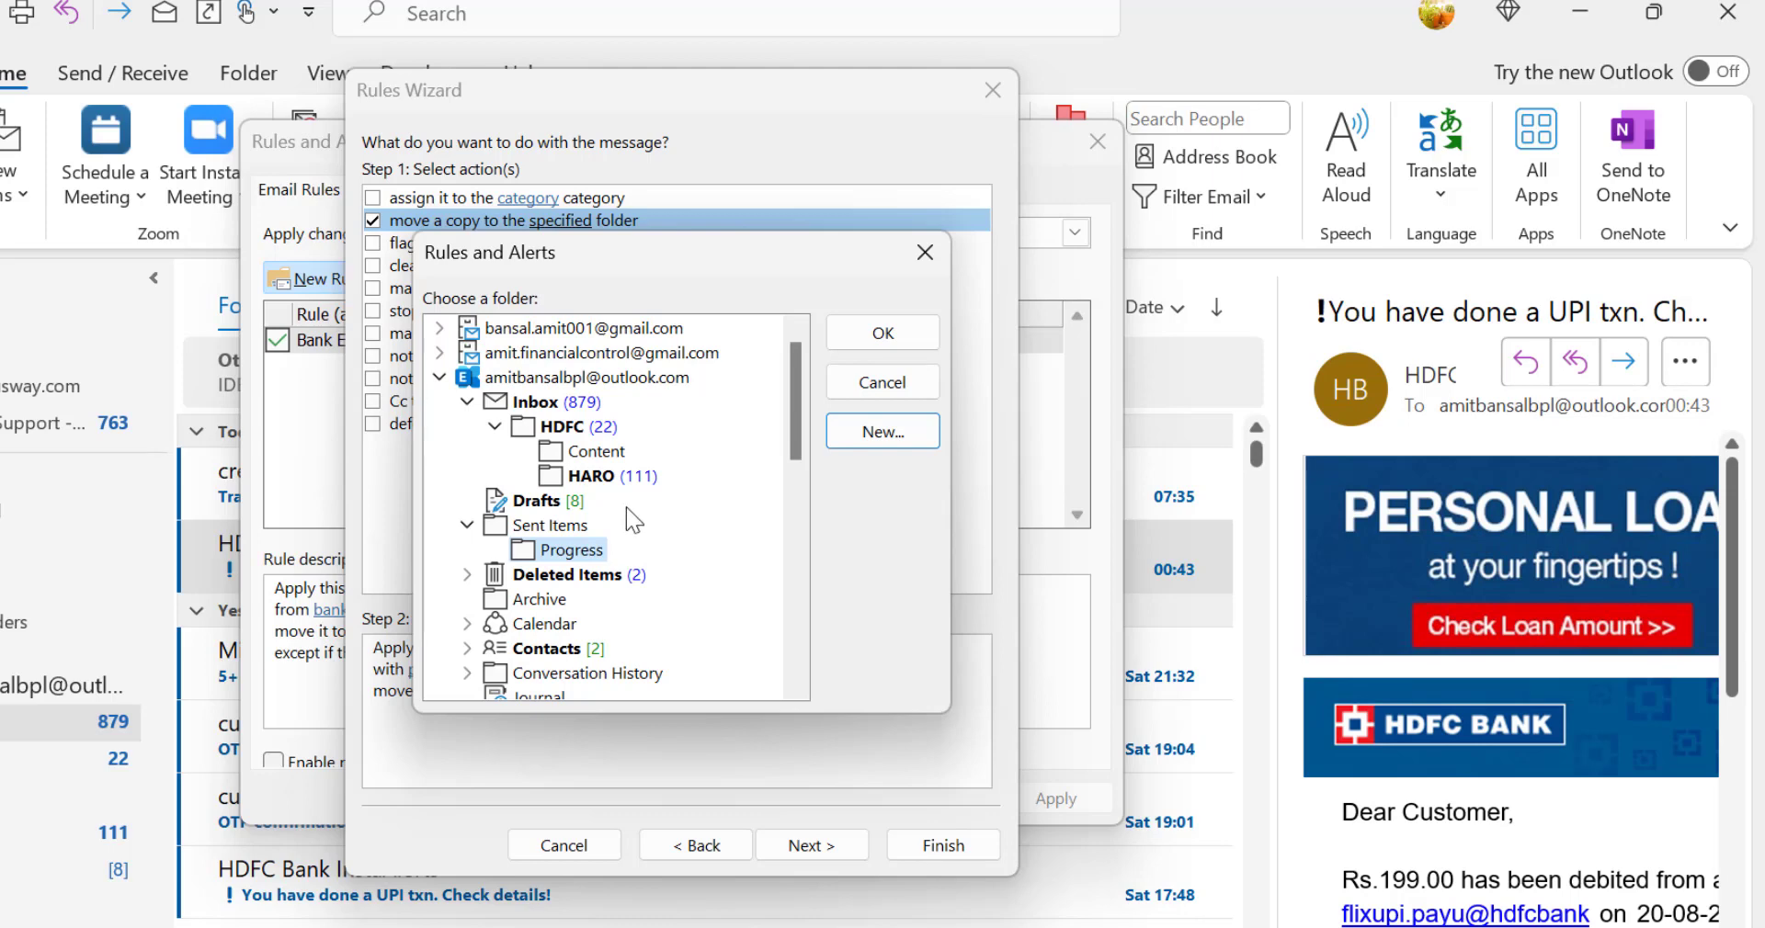
left_click(876, 342)
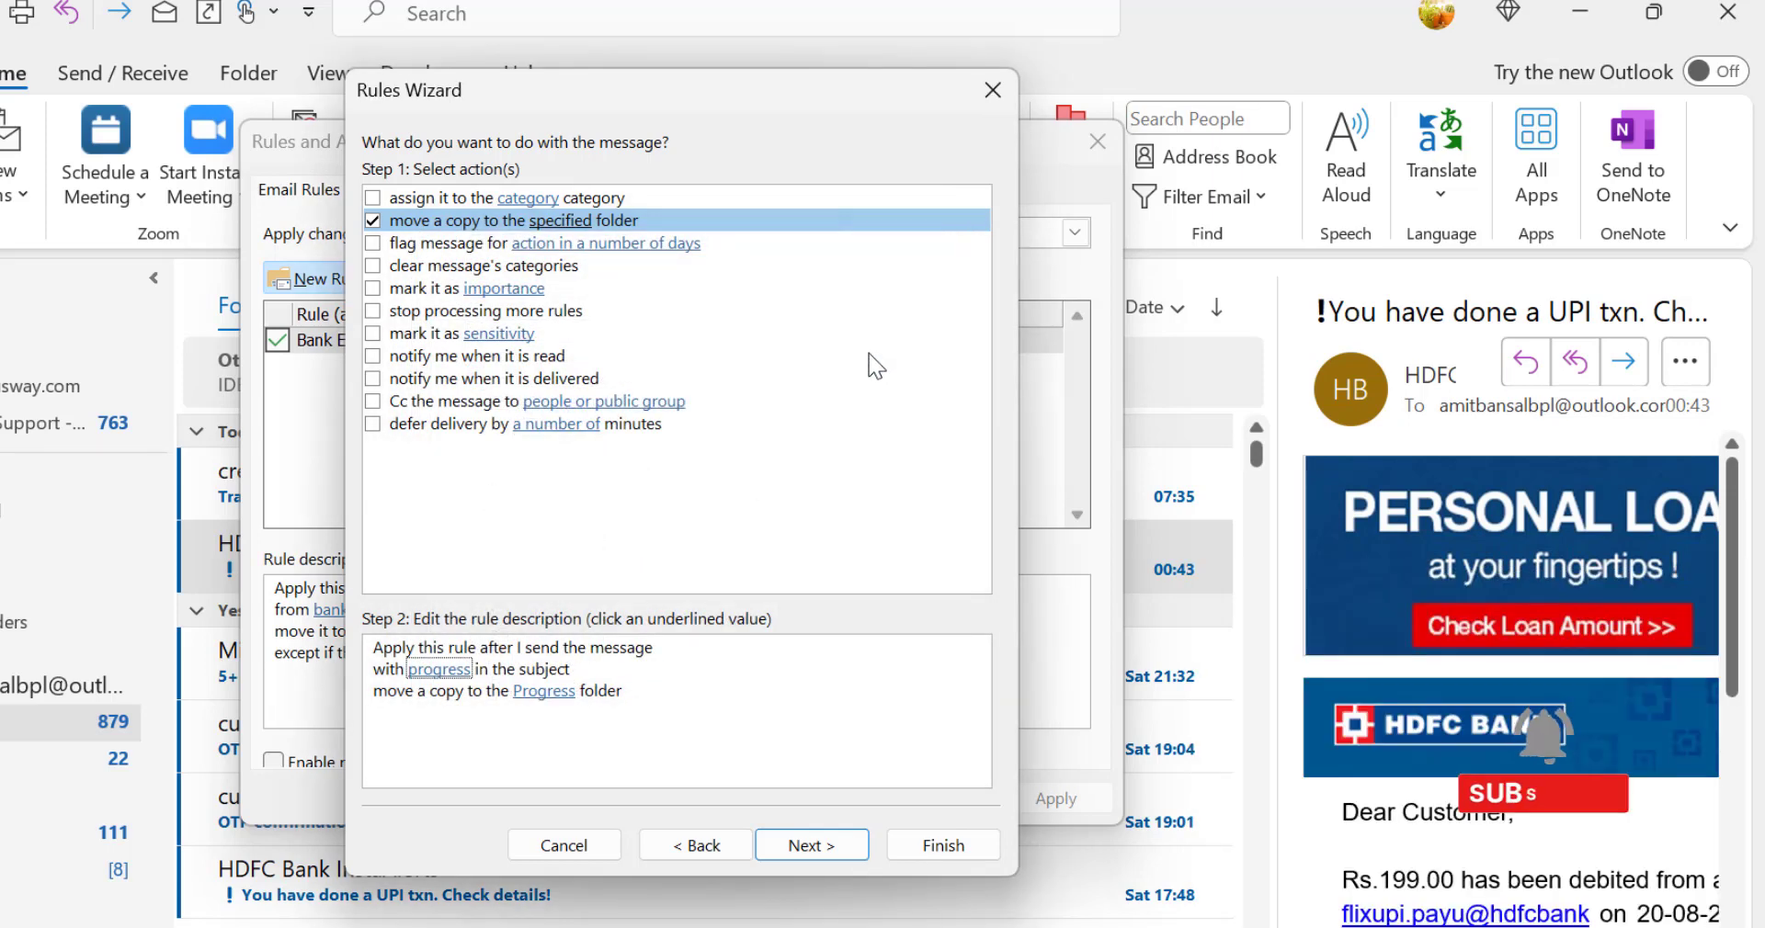
Step: Add an exception for messages whose subject contains "Urgent" and proceed to the final rule setup
left_click(811, 843)
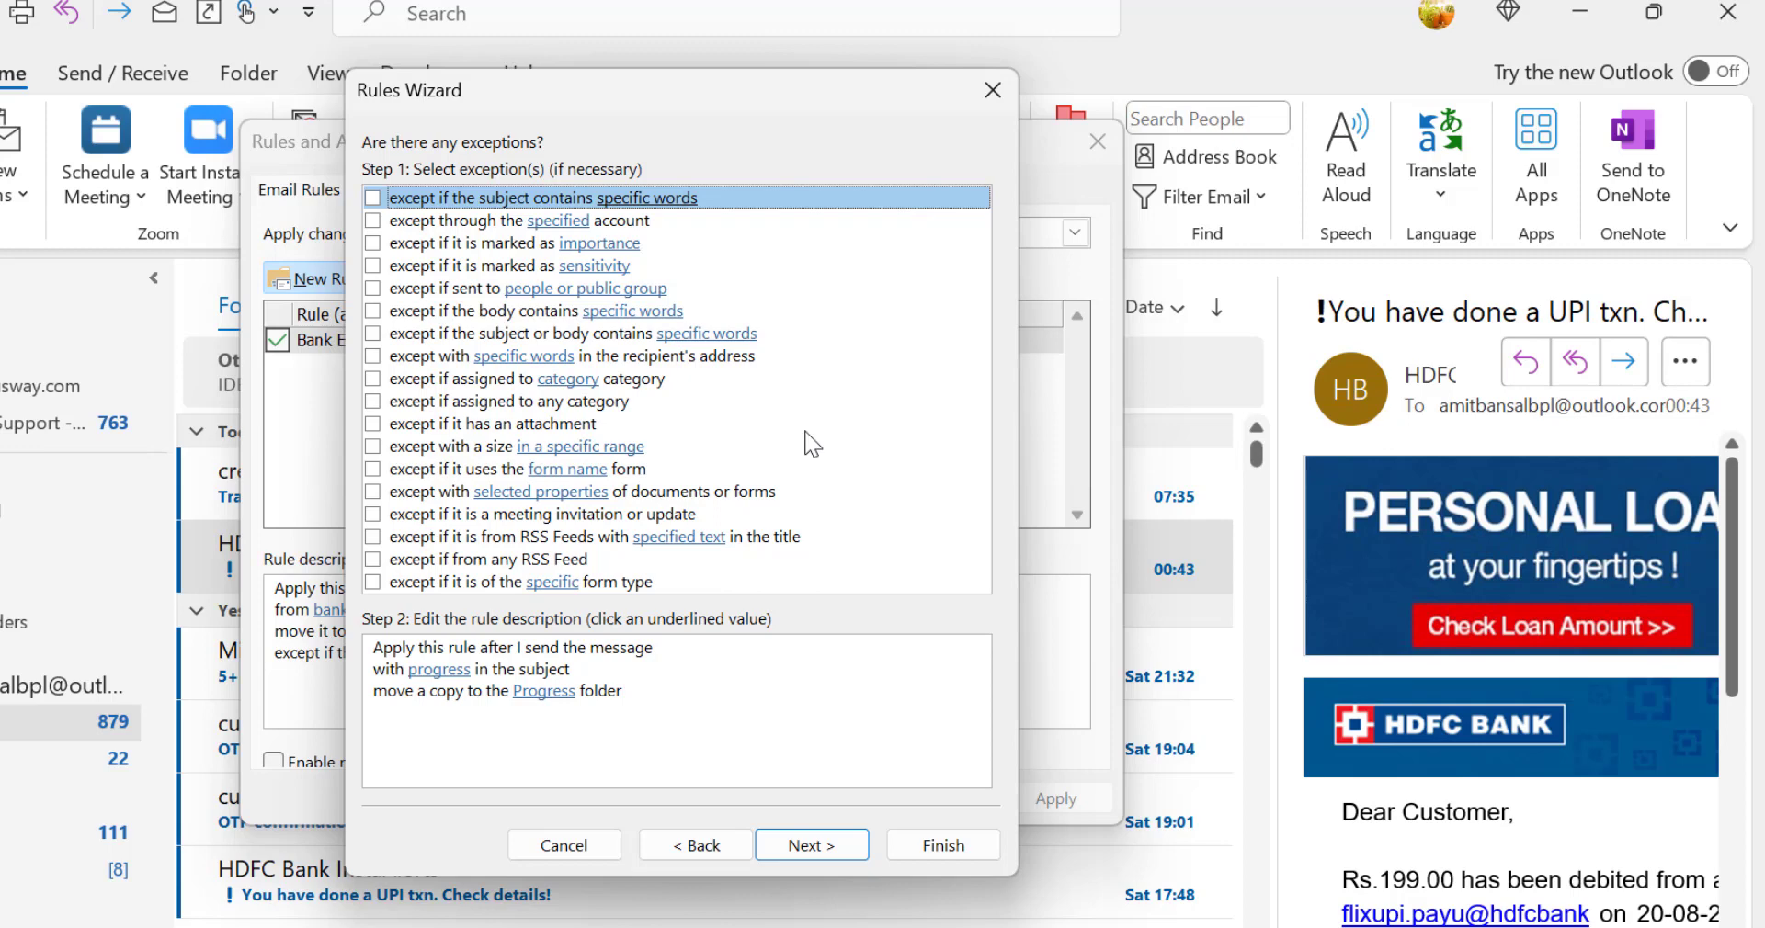
left_click(375, 200)
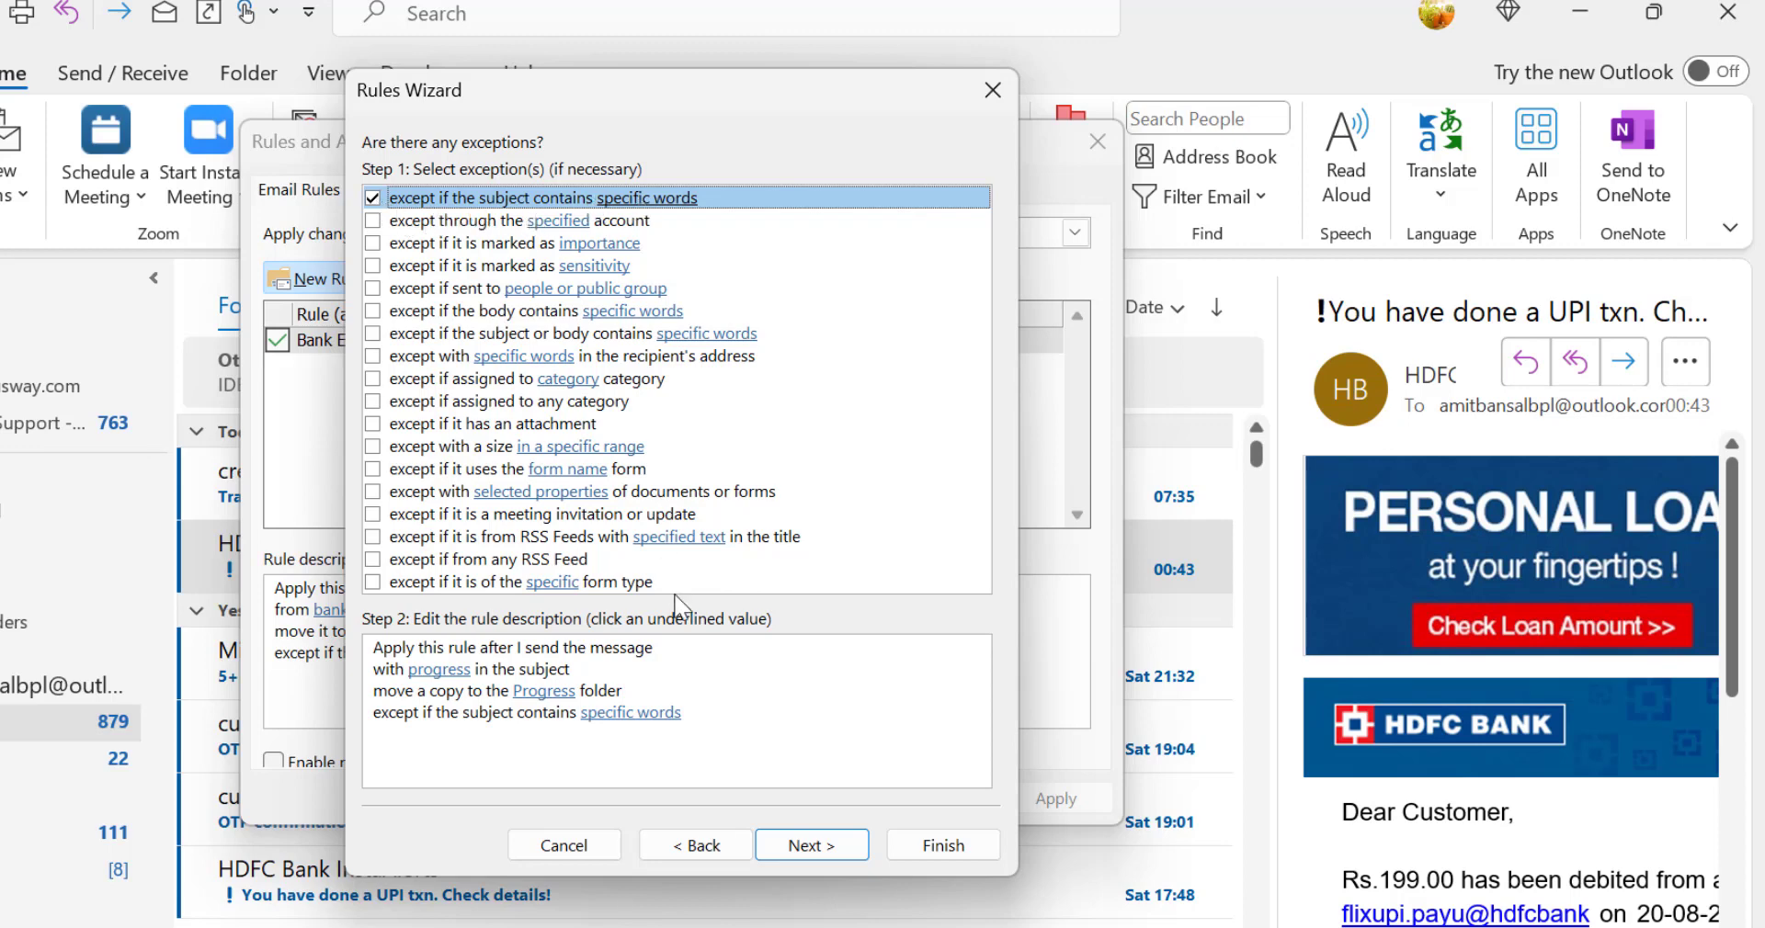
left_click(633, 714)
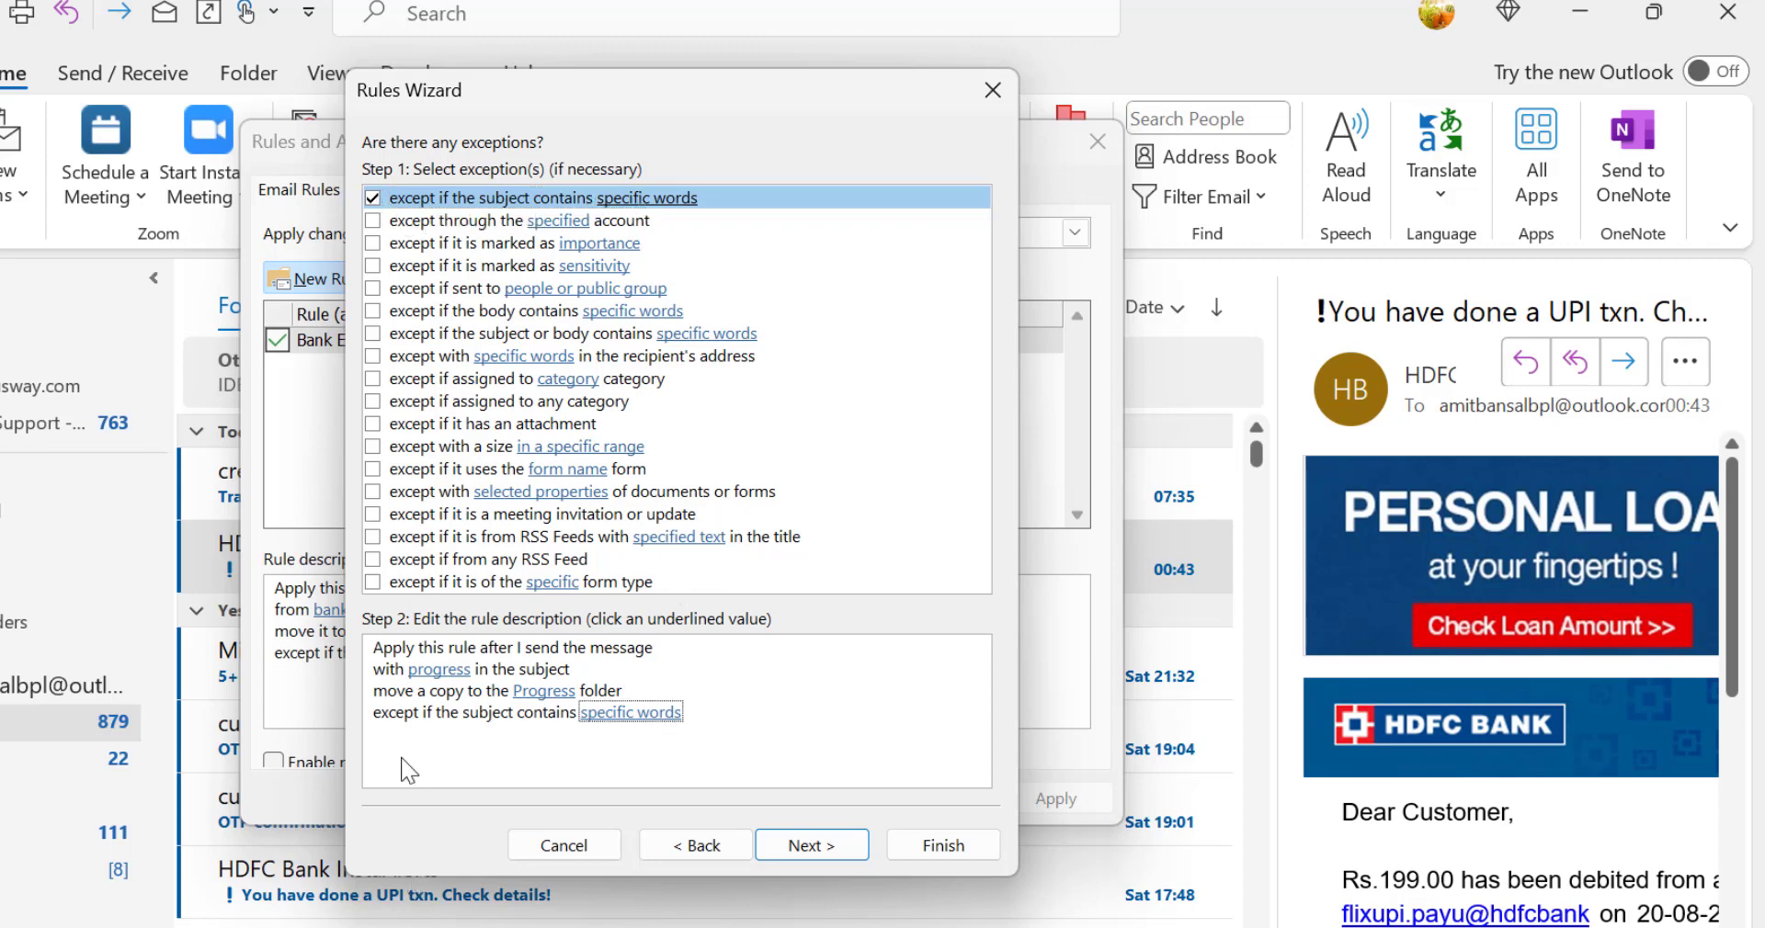
left_click(611, 724)
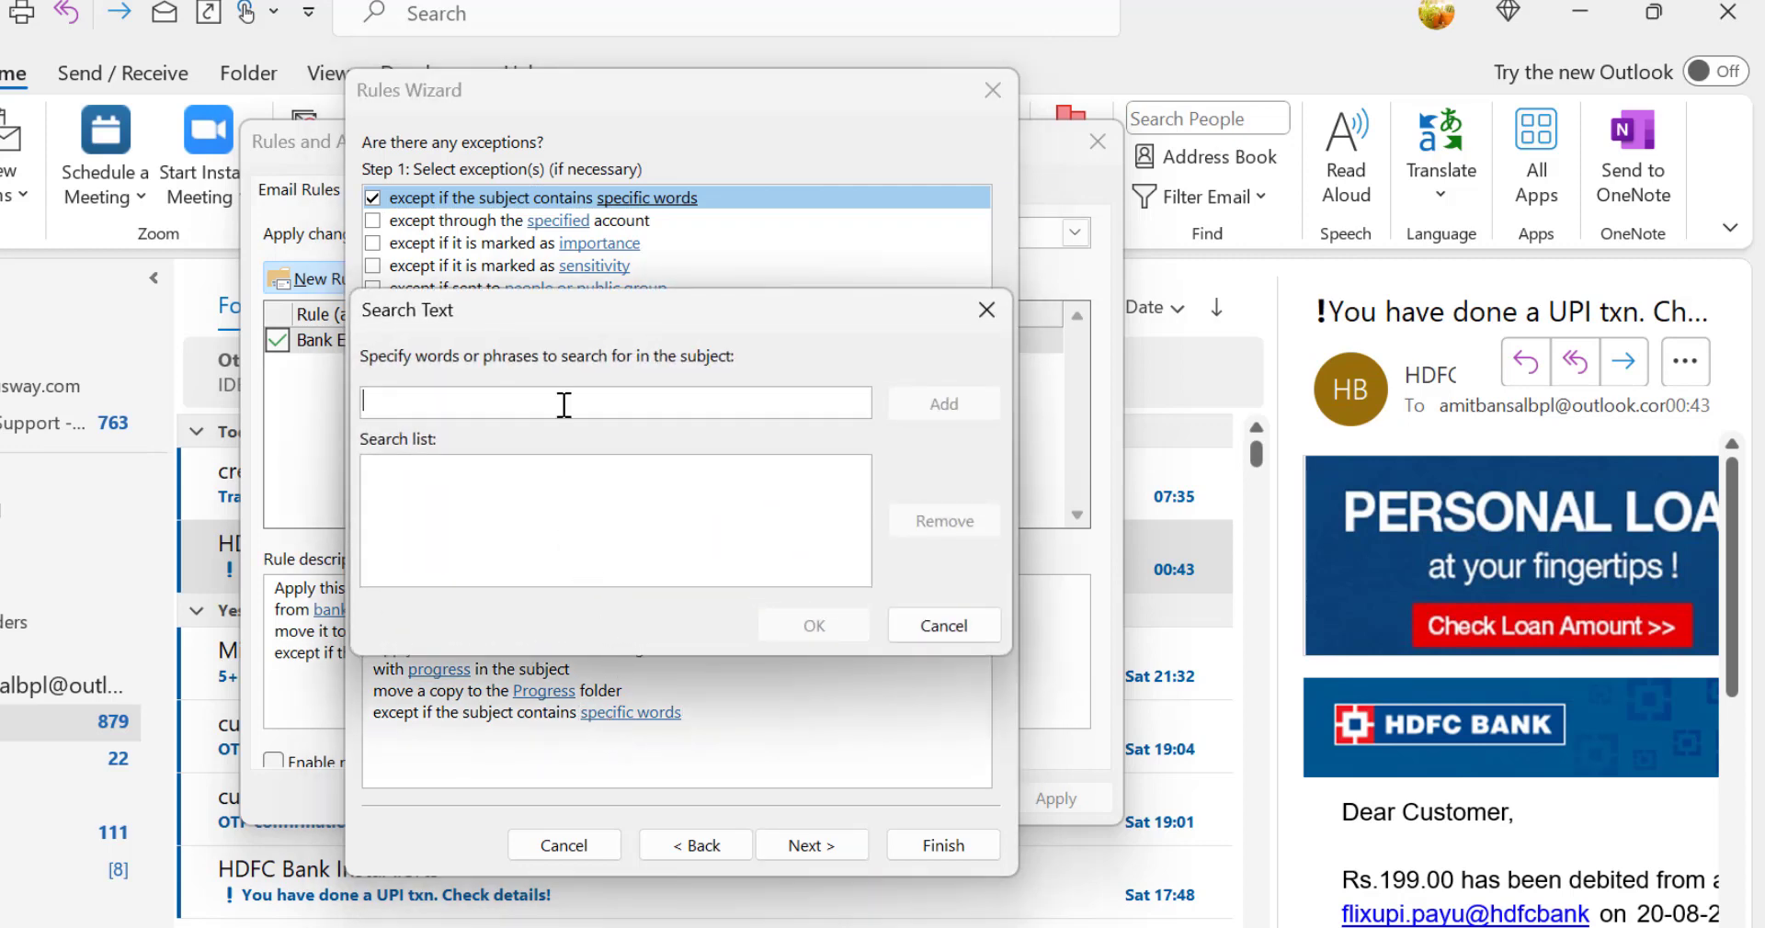
type("Urgent")
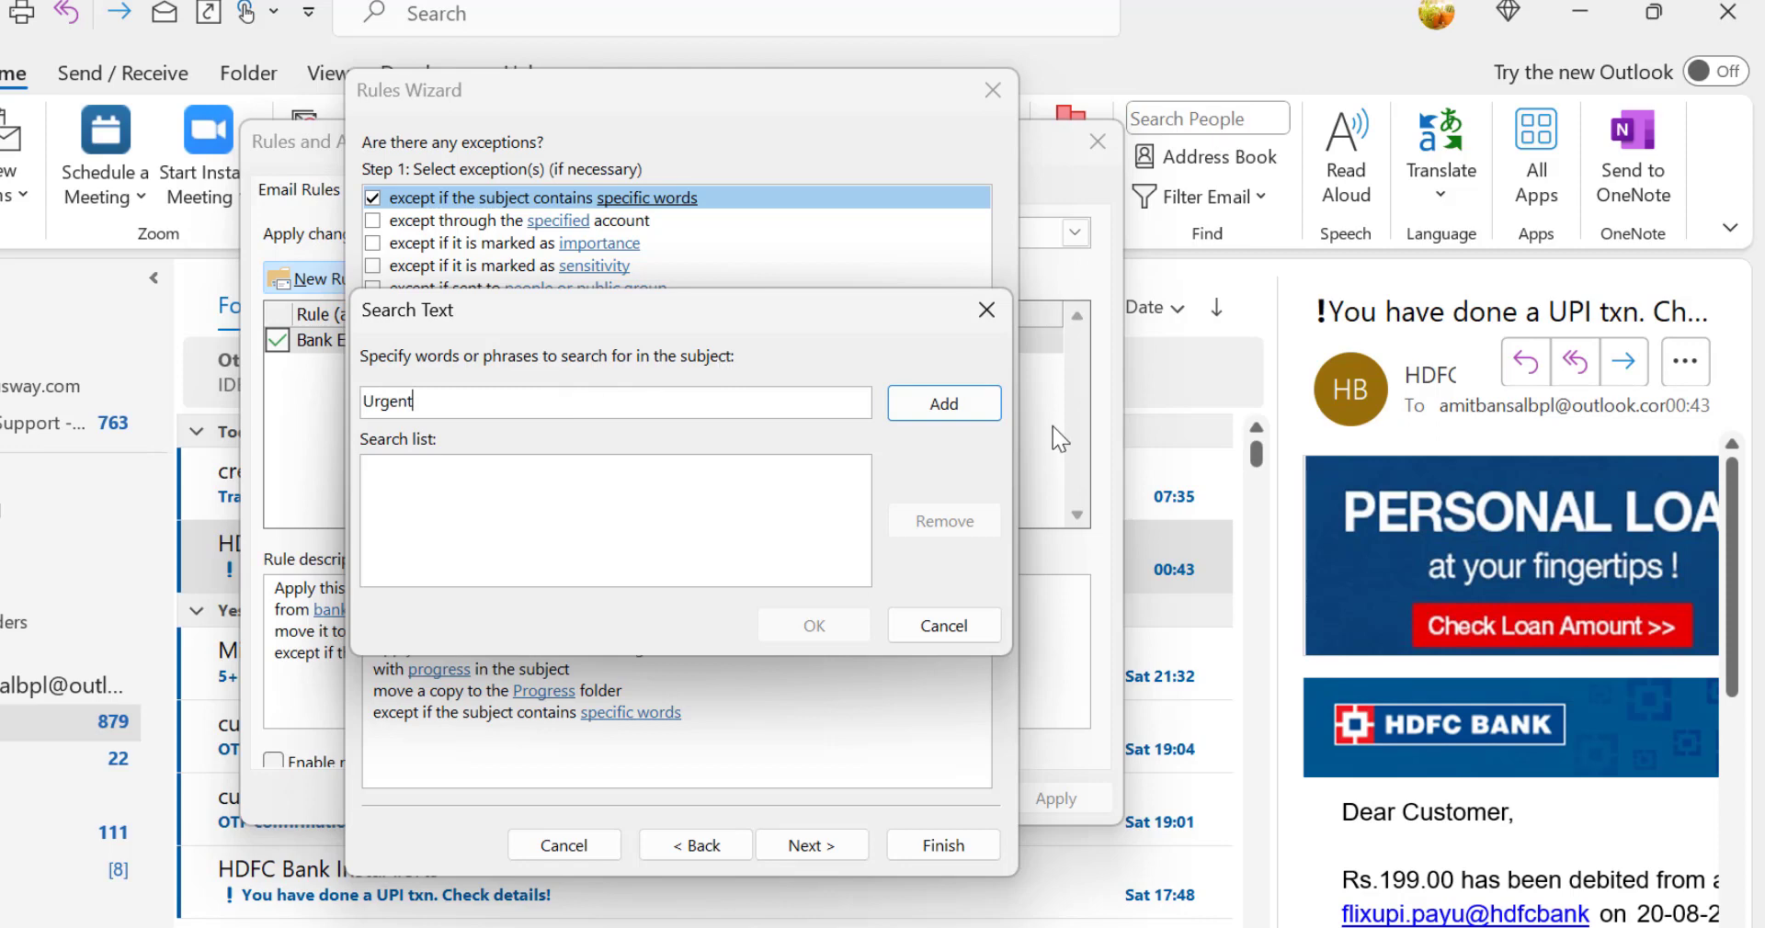
left_click(957, 417)
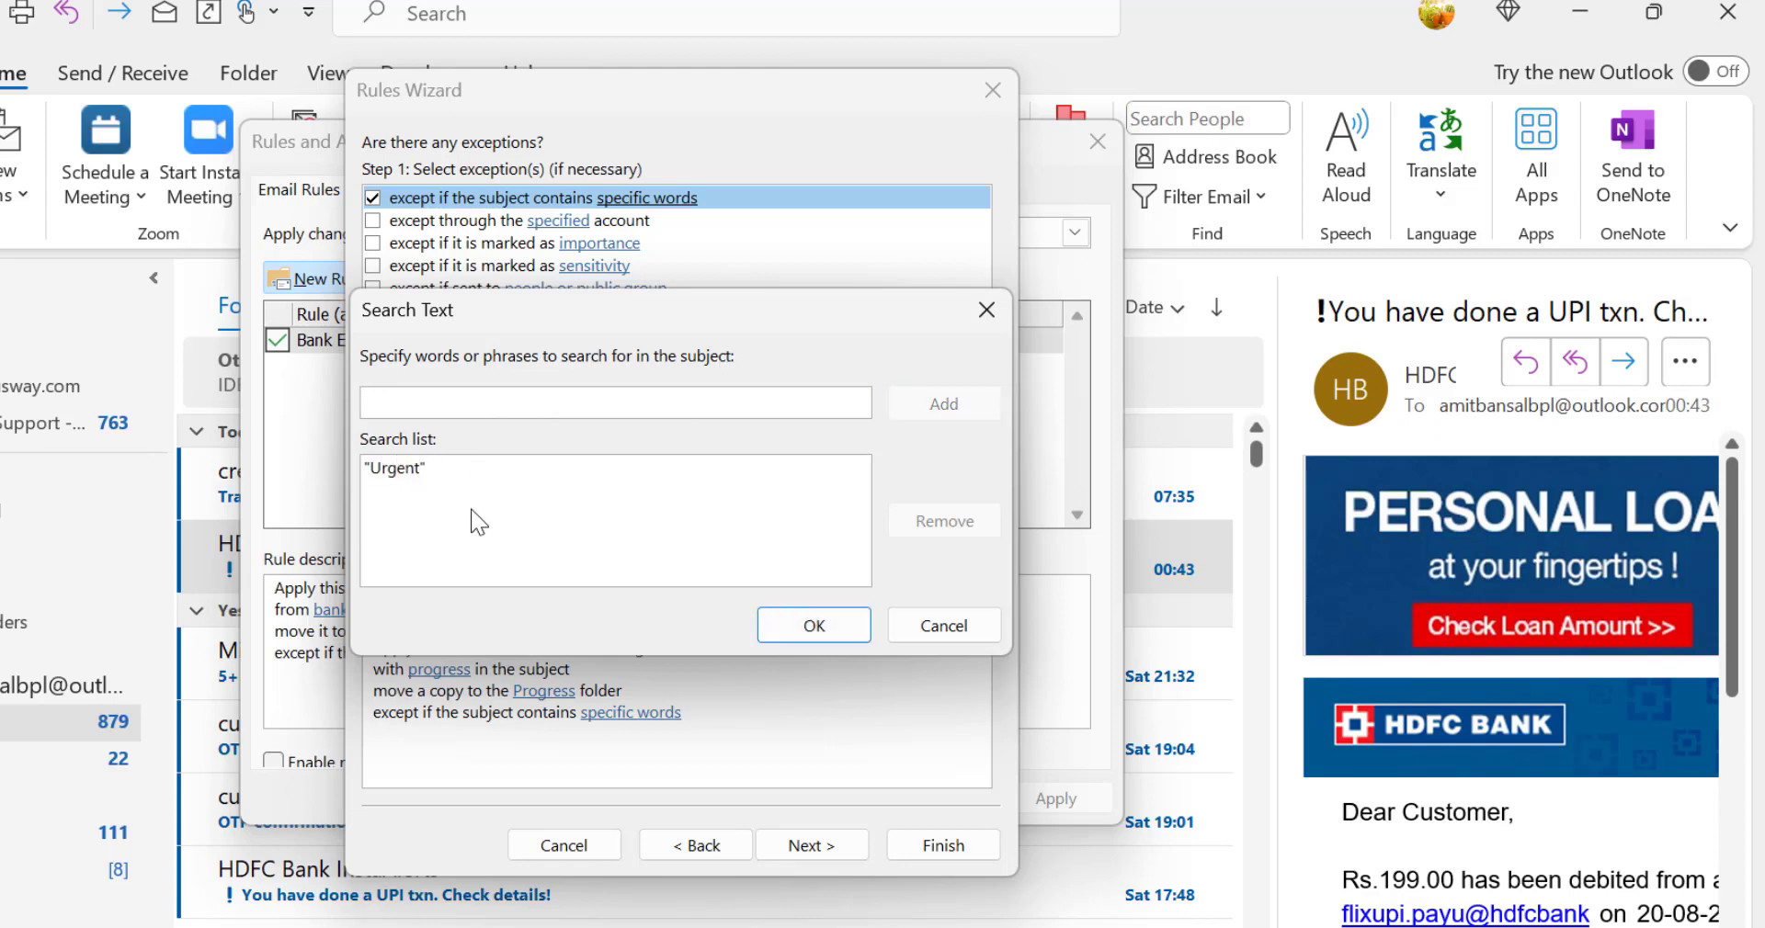
left_click(793, 624)
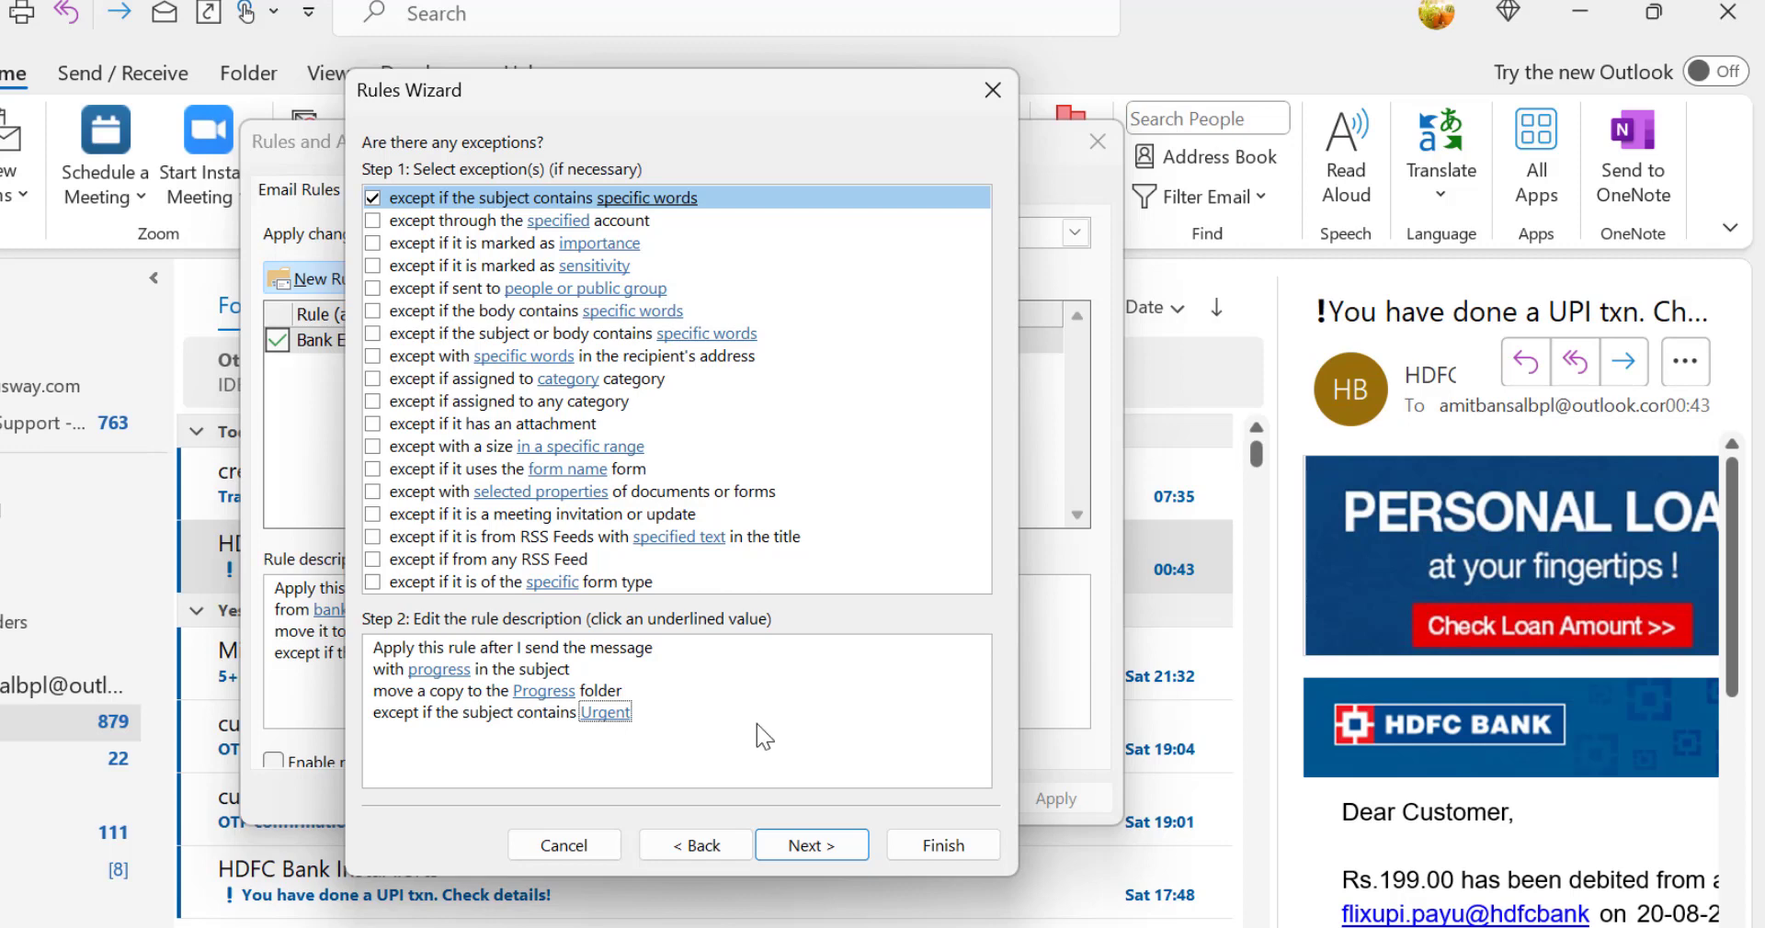
left_click(808, 844)
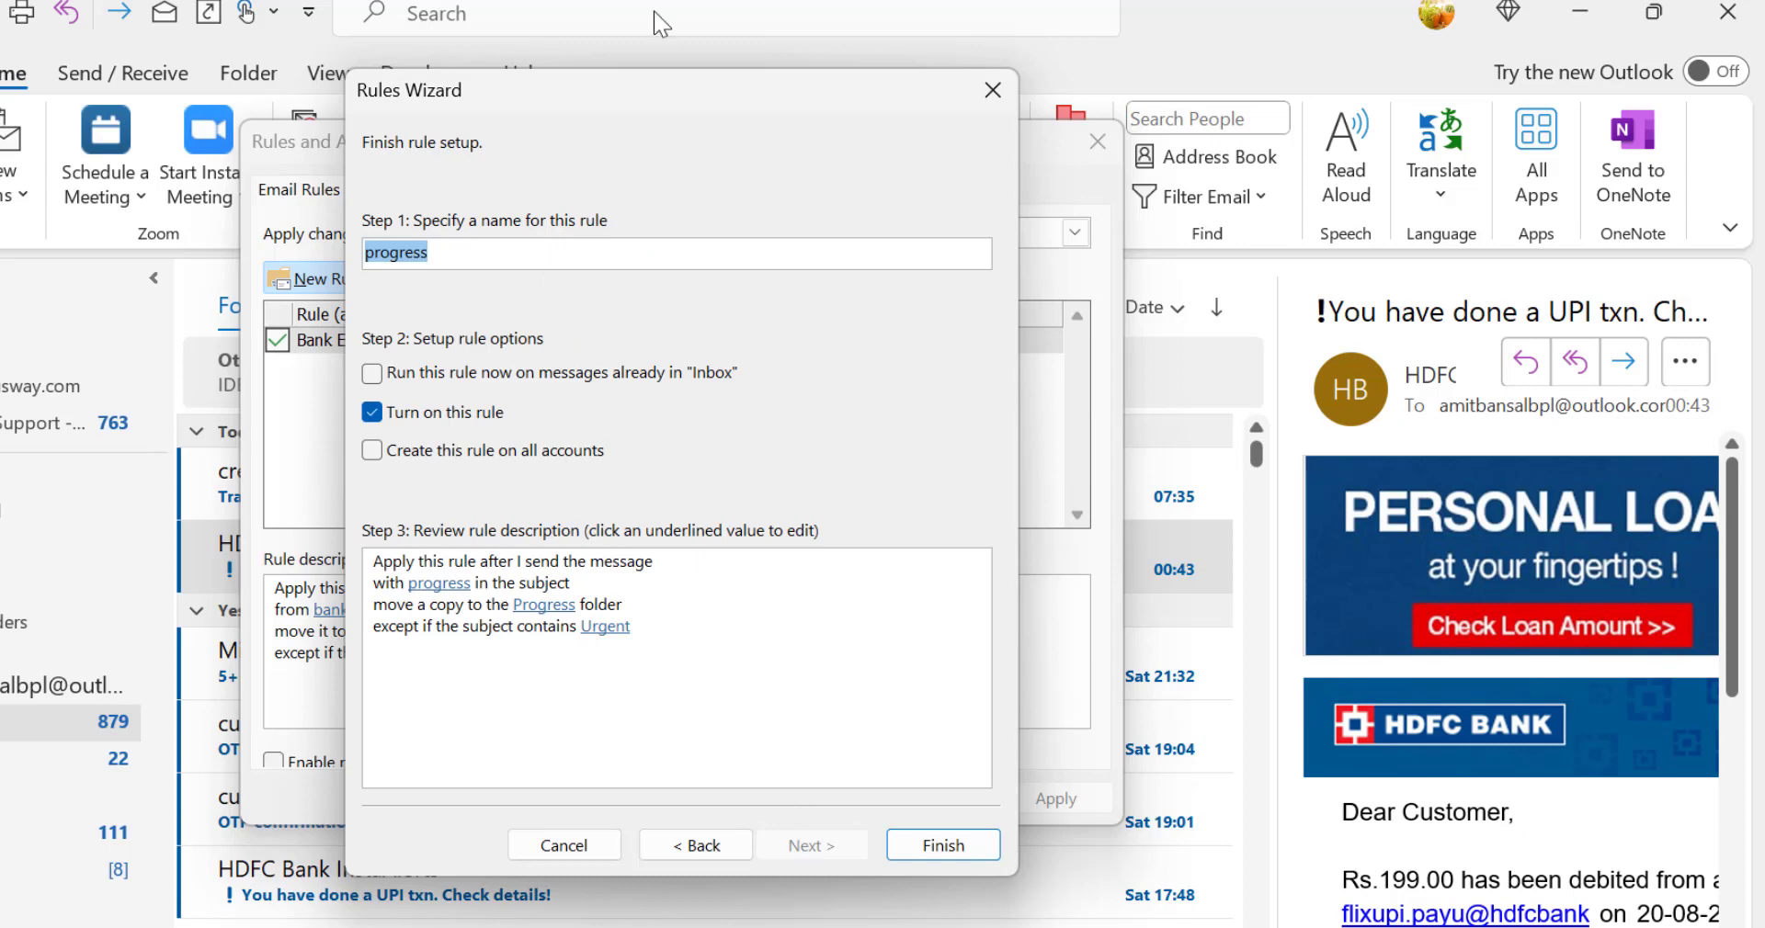
Step: Set the progress rule to run now on messages already in the Inbox and be created on all accounts, and finish it
left_click(713, 713)
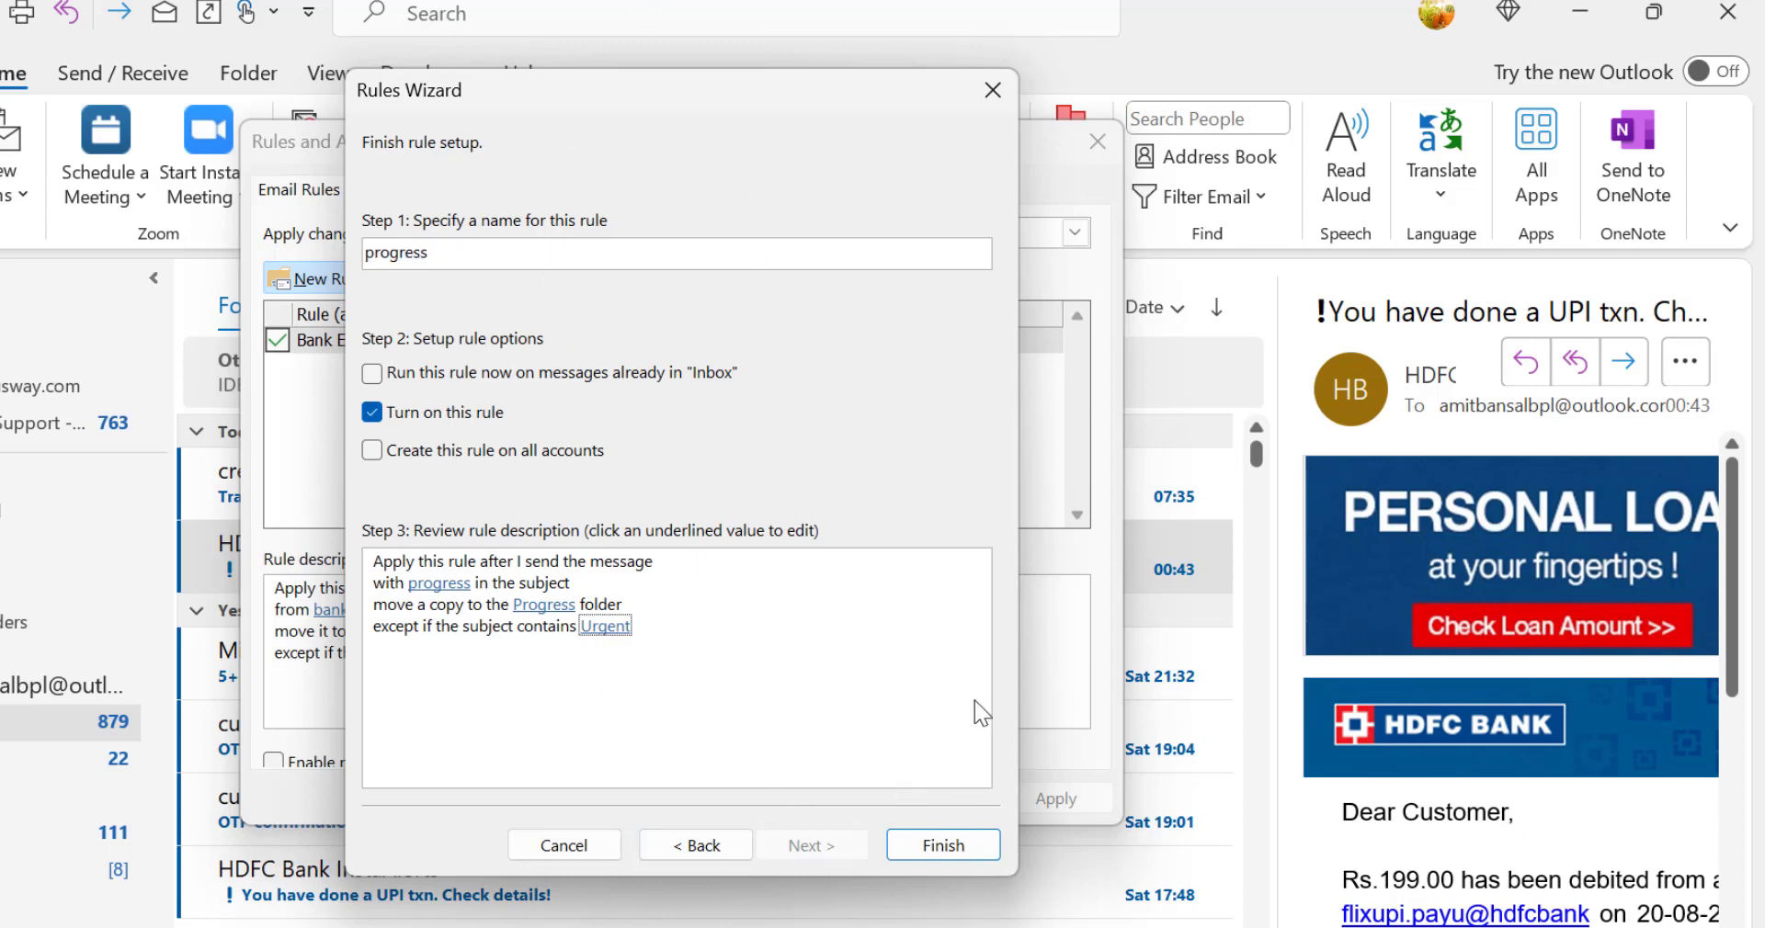
left_click(604, 261)
left_click(465, 379)
left_click(373, 451)
left_click(943, 846)
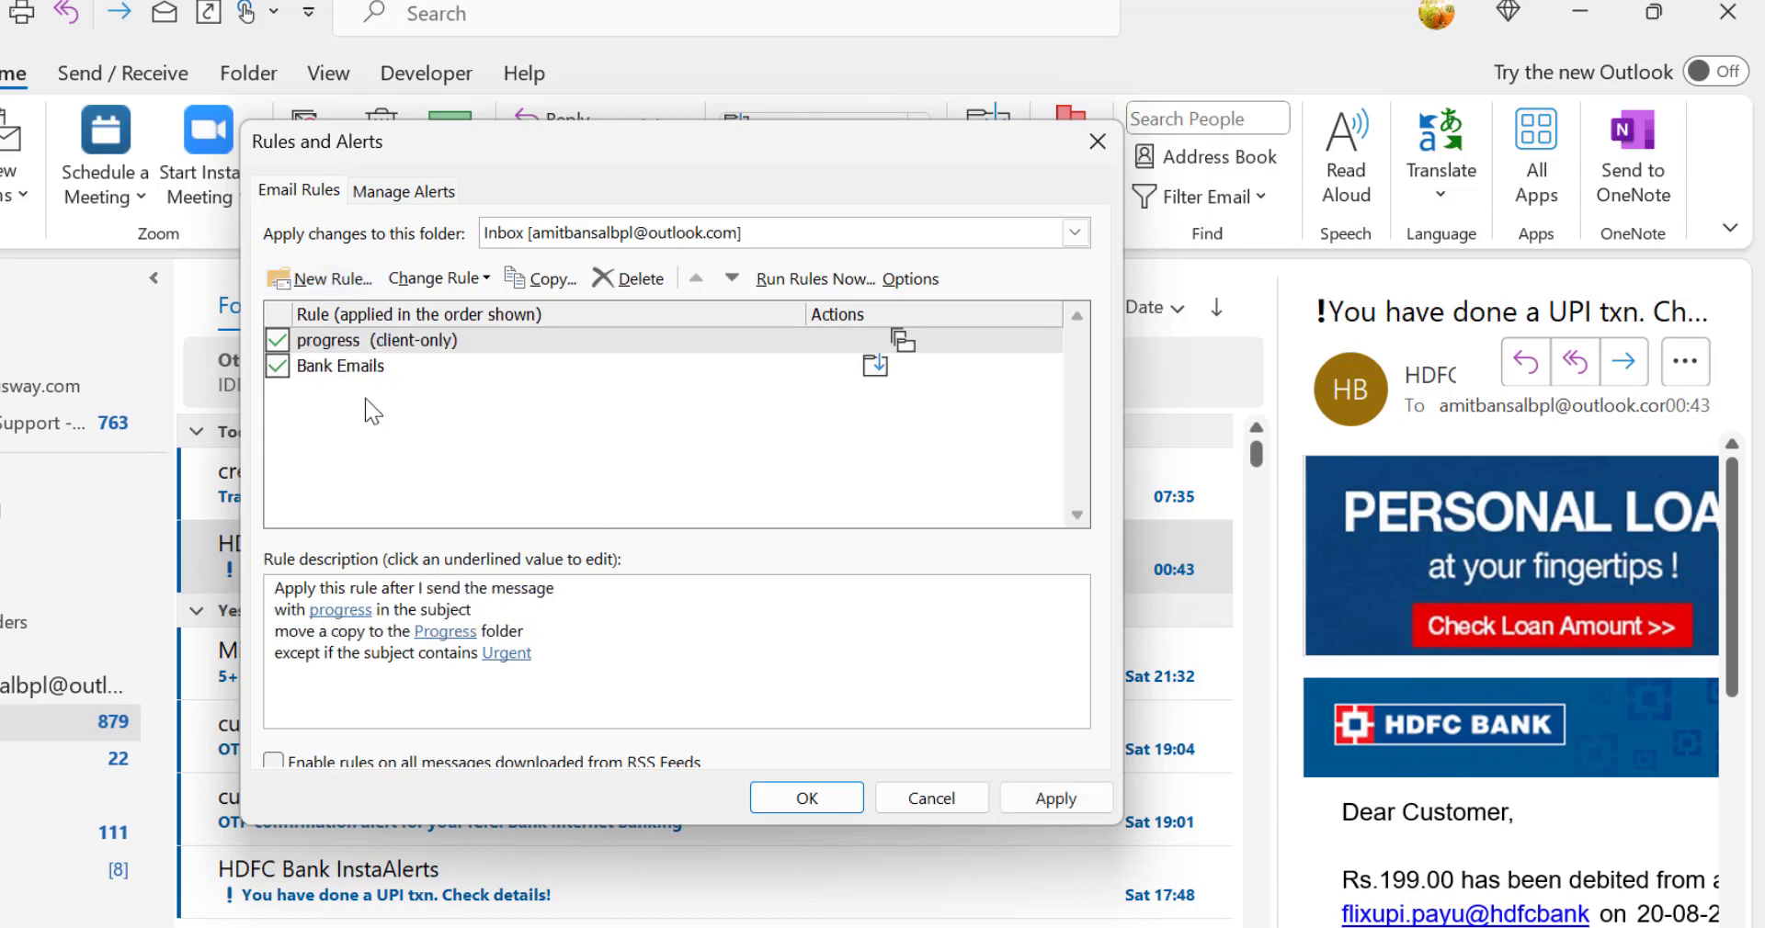
Step: Select the Bank Emails and progress rules in turn to compare their descriptions
left_click(338, 371)
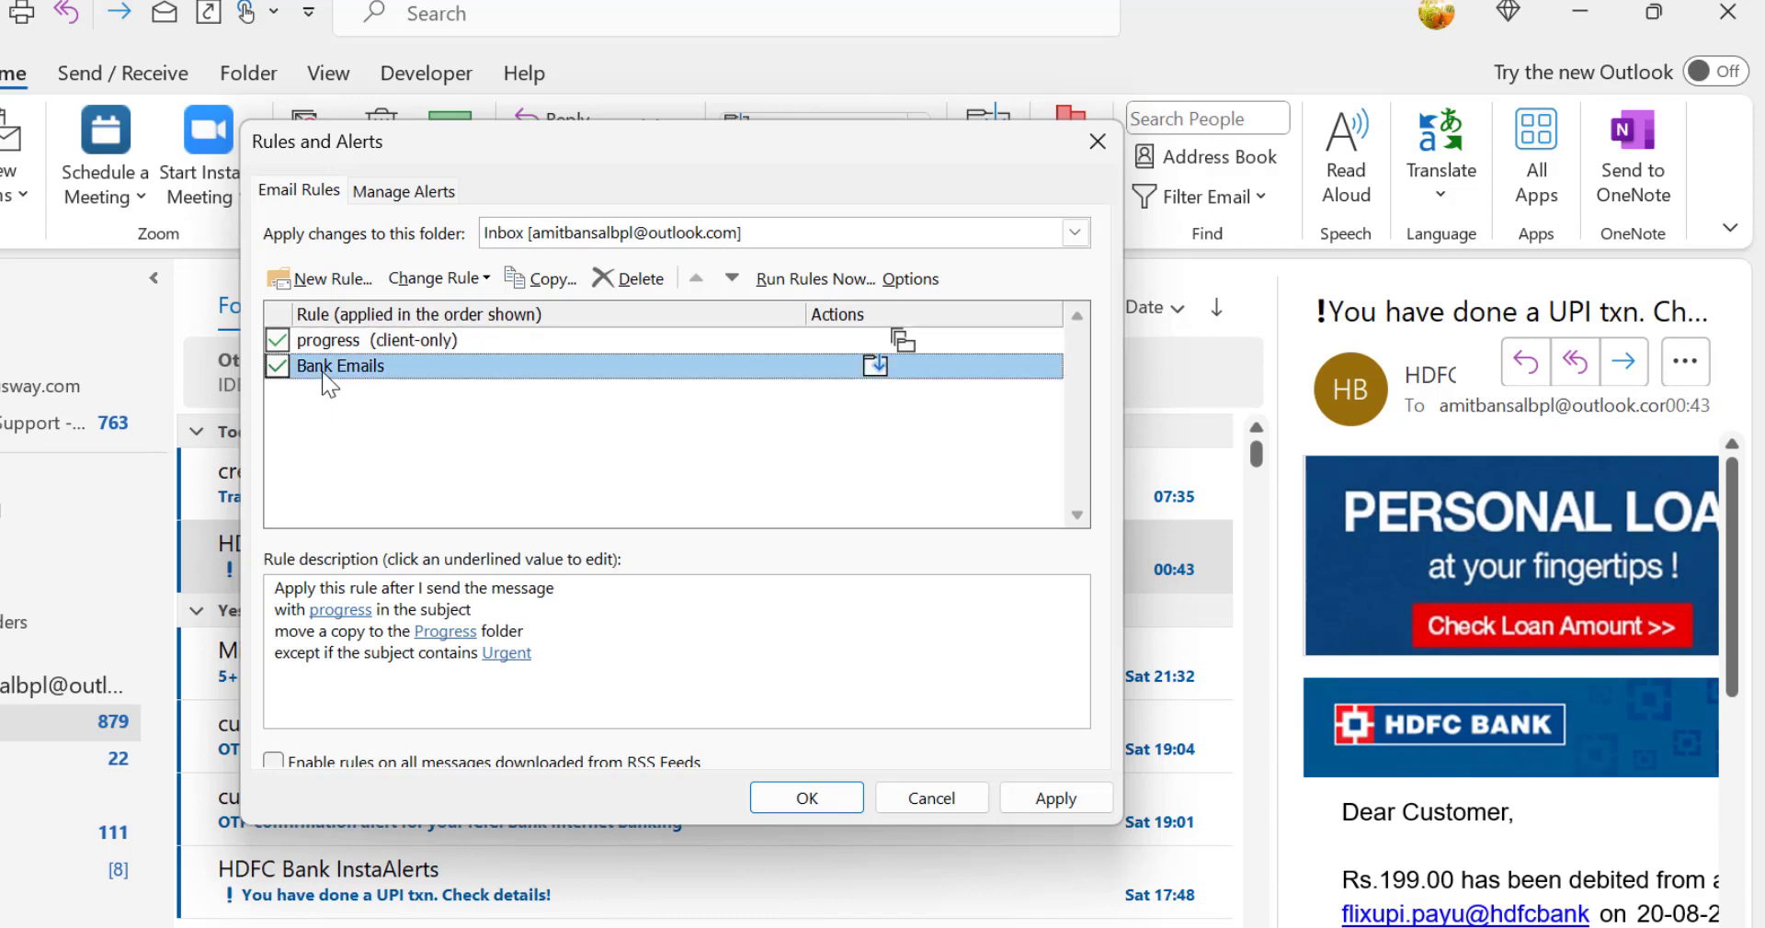
key("Up")
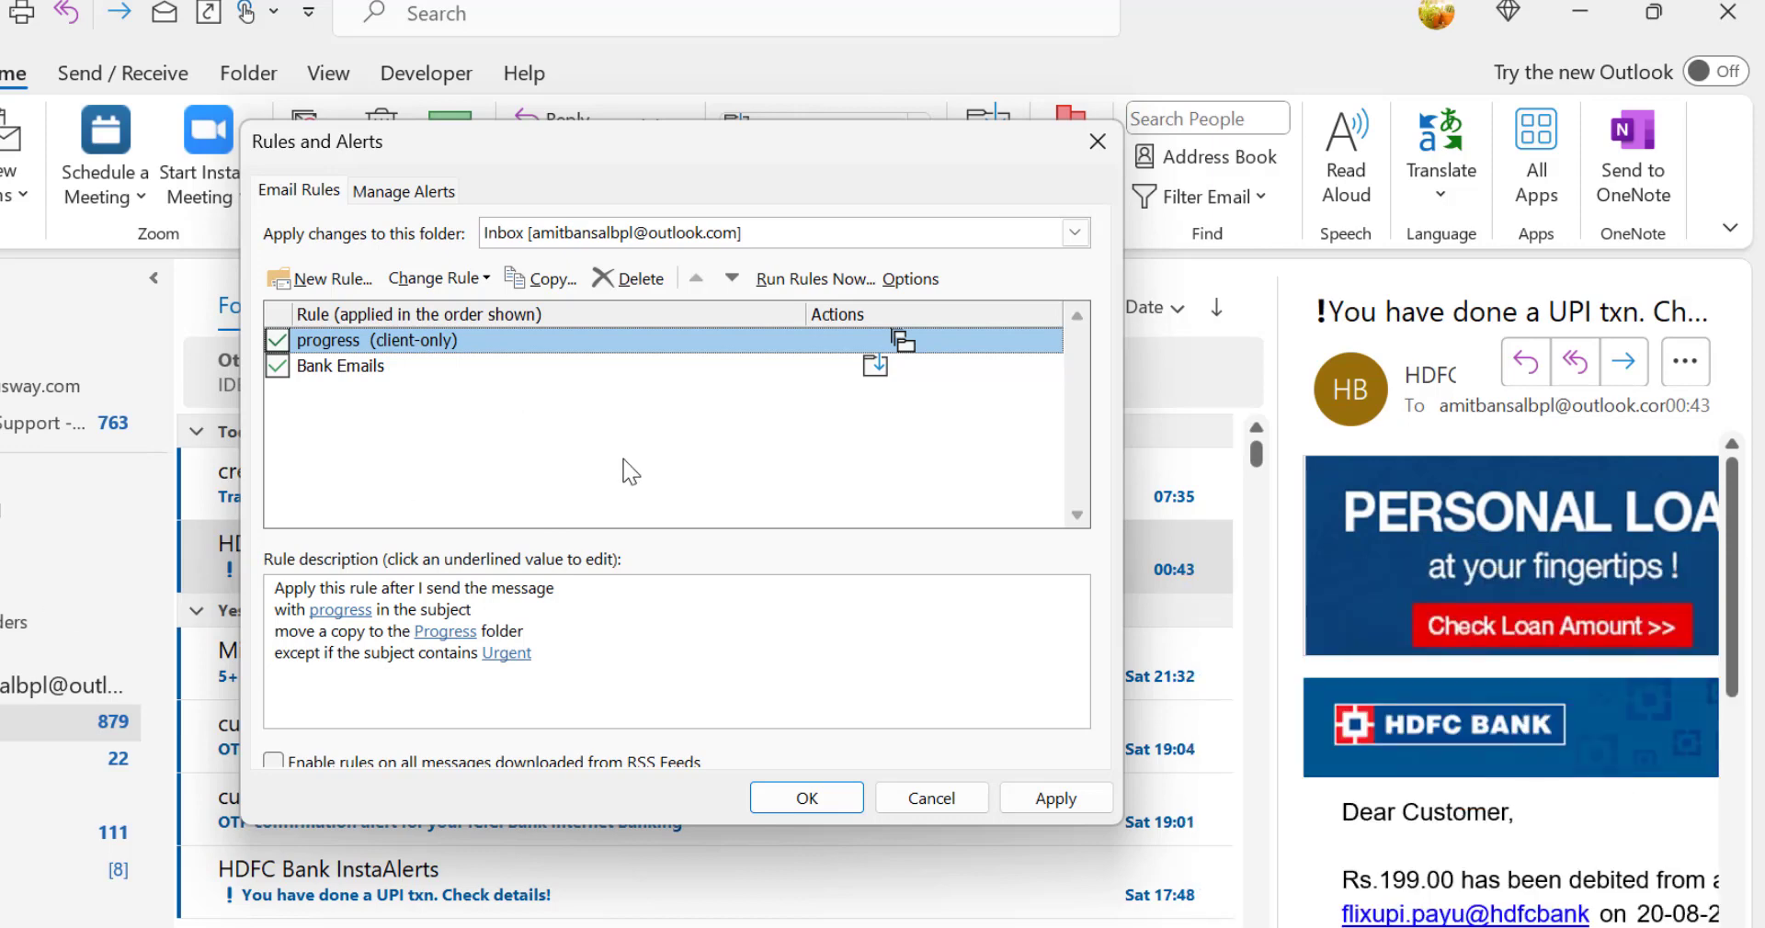
left_click(342, 366)
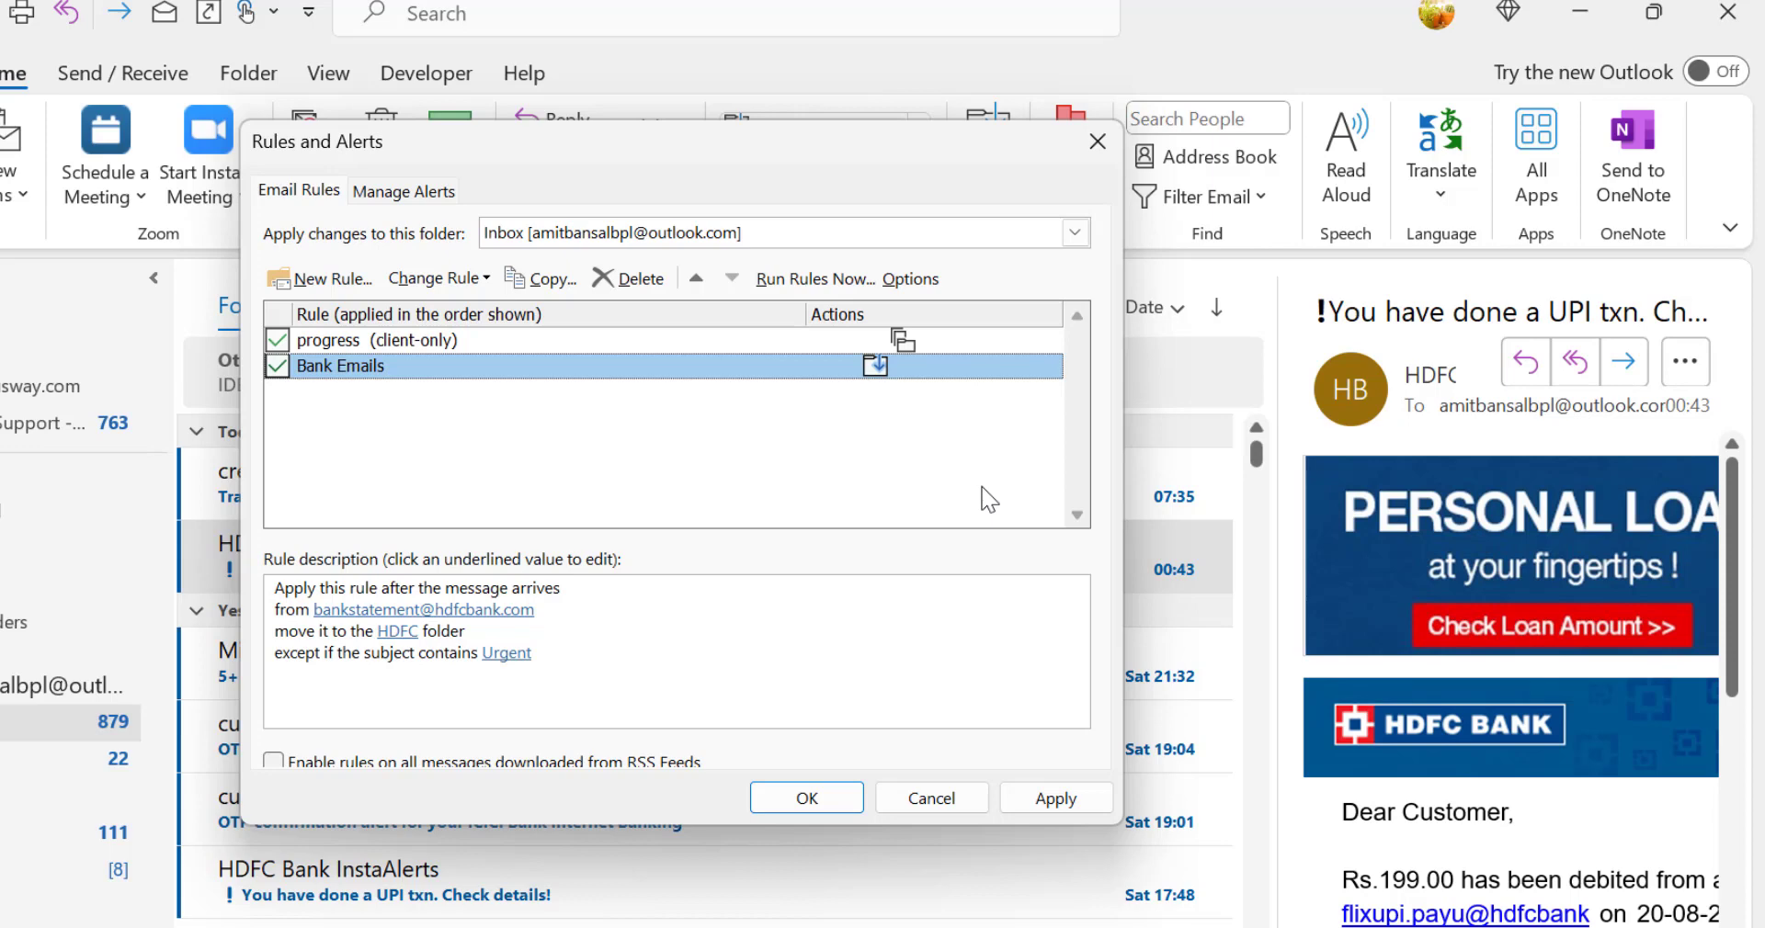
left_click(423, 342)
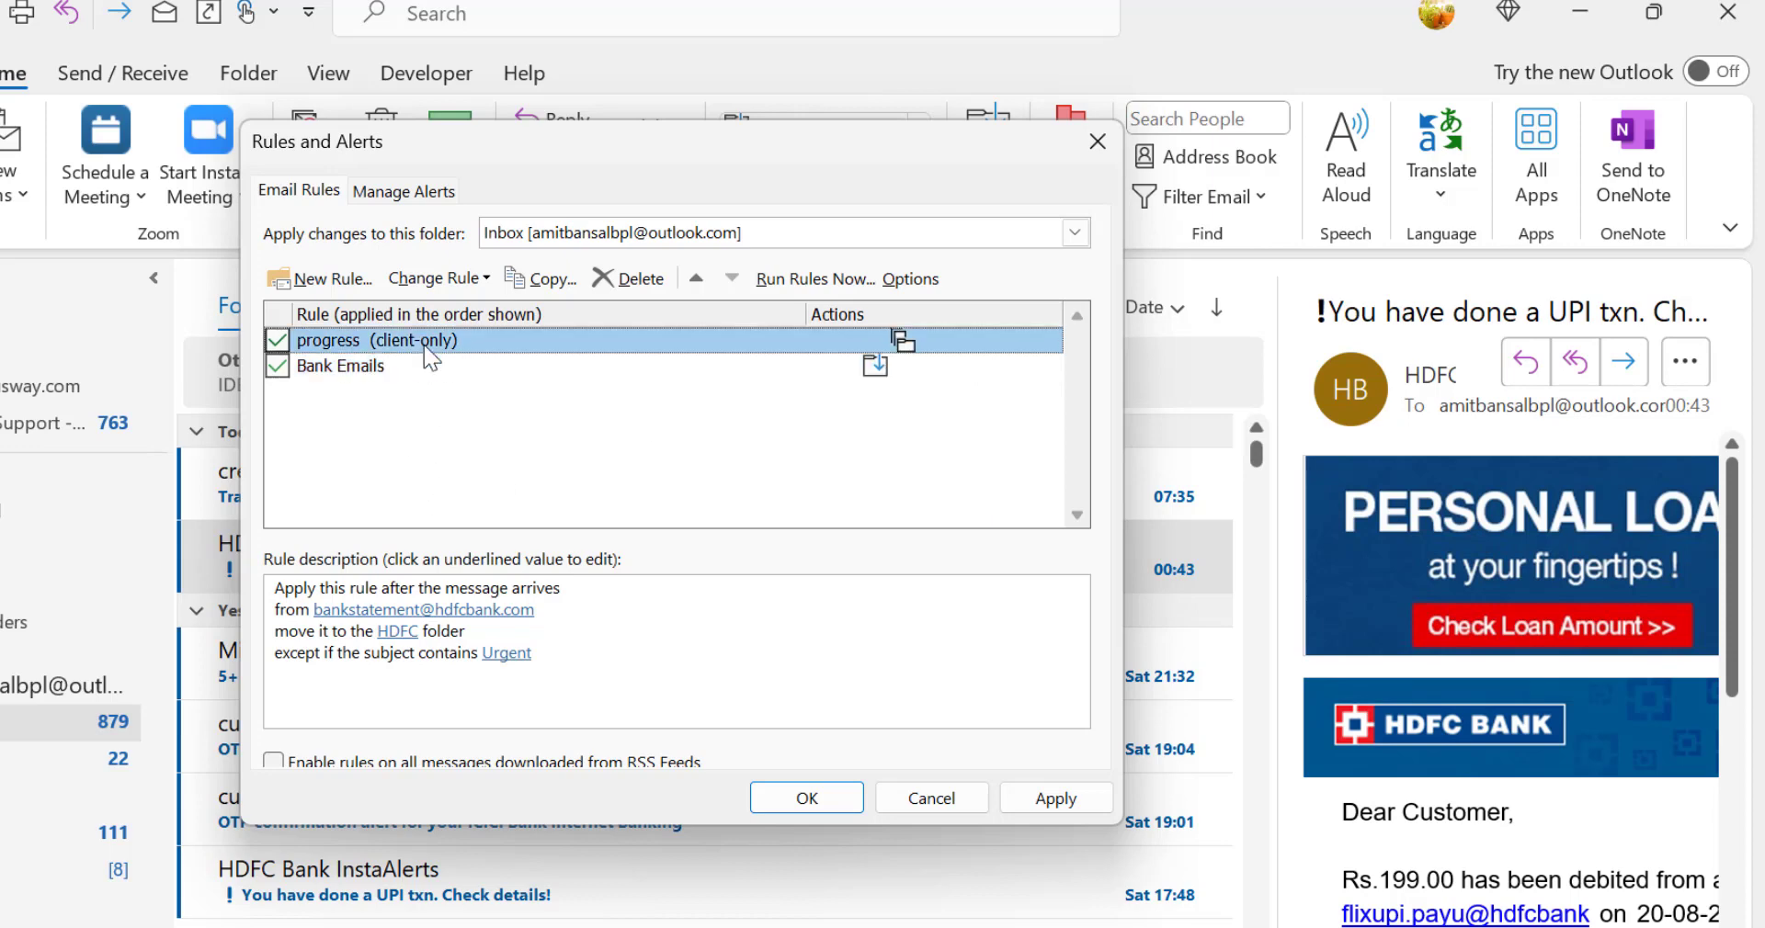